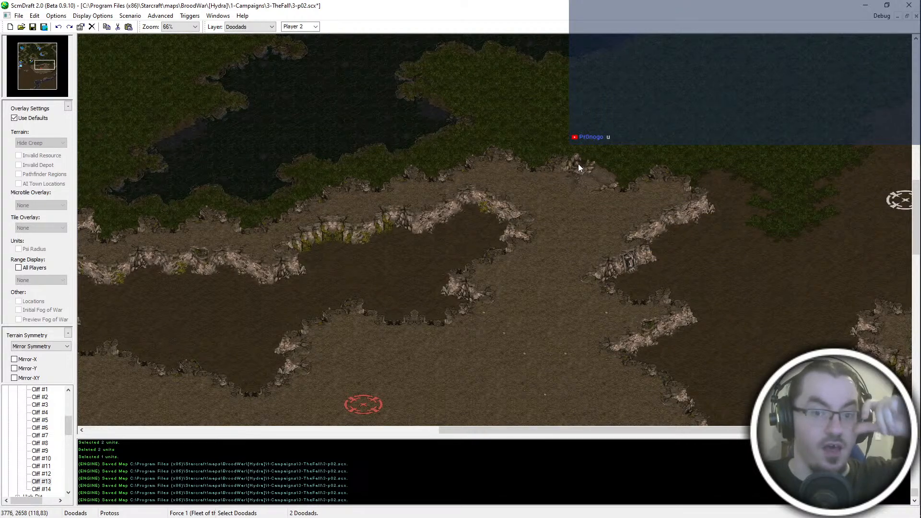
# - Try placing High Dirt and High Raised Jungle patches at the western end of the sunken dirt basin, and undo them
pyautogui.moveTo(559, 163); pyautogui.dragTo(415, 244, button='middle')
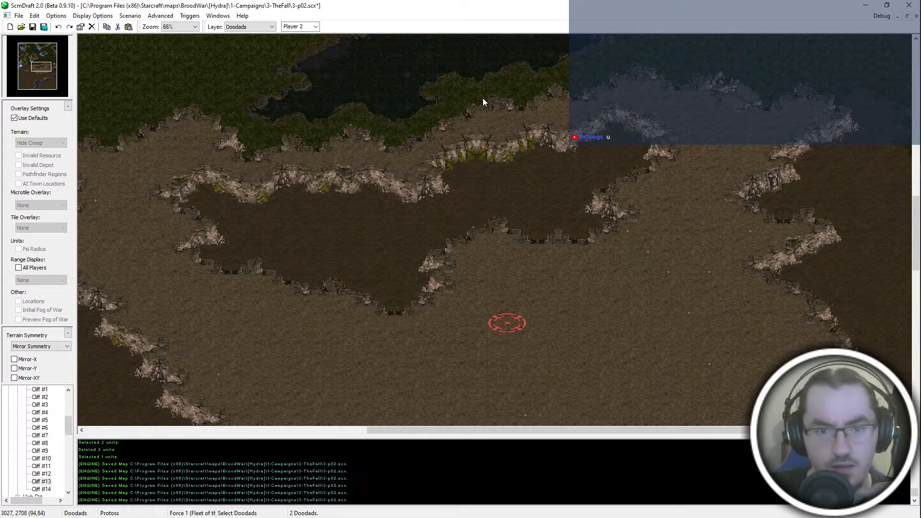
pyautogui.moveTo(482, 98); pyautogui.dragTo(511, 36, button='middle')
pyautogui.scroll(2, 43, 412)
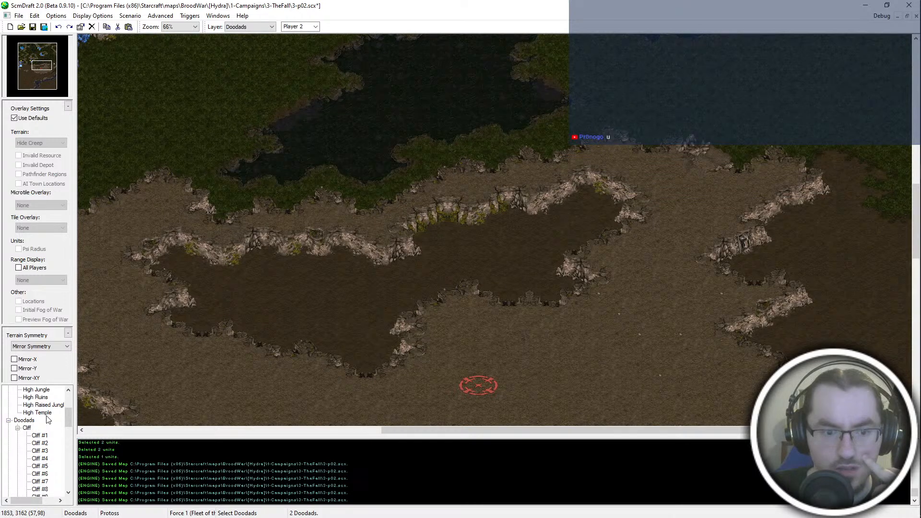
pyautogui.click(44, 404)
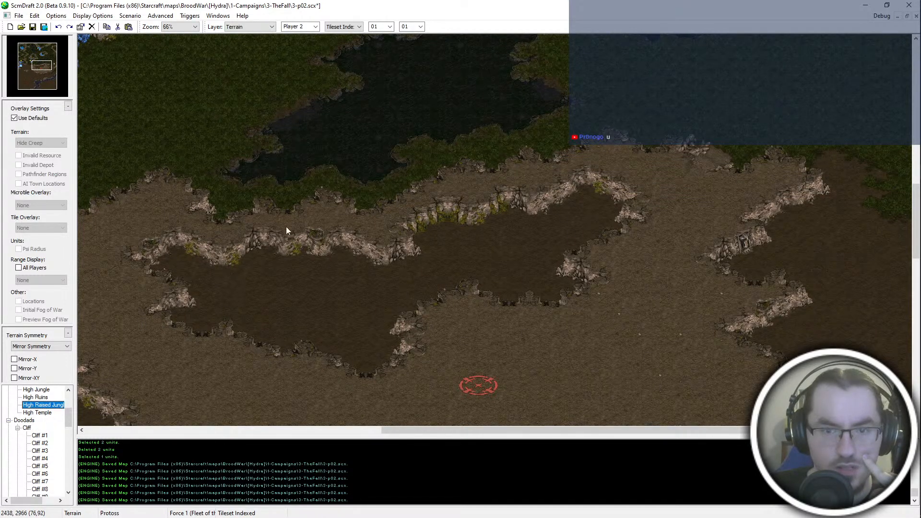
pyautogui.click(187, 261)
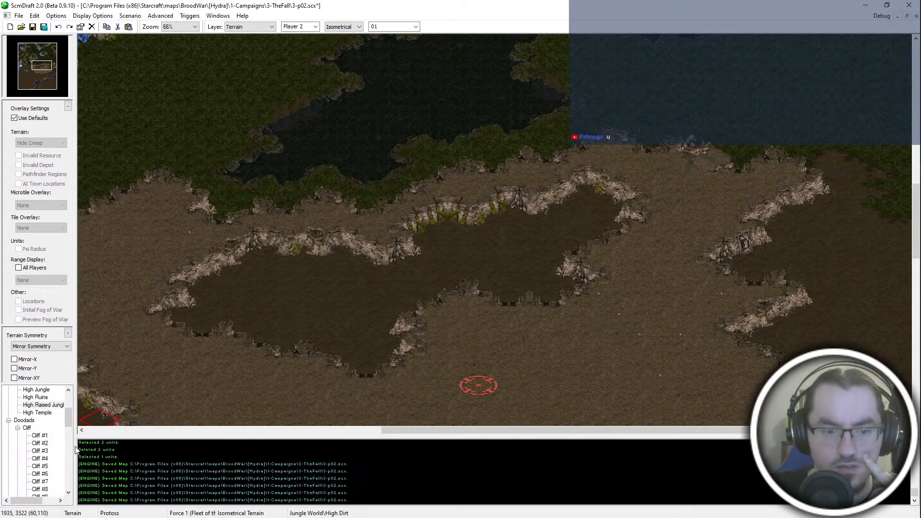
pyautogui.click(189, 255)
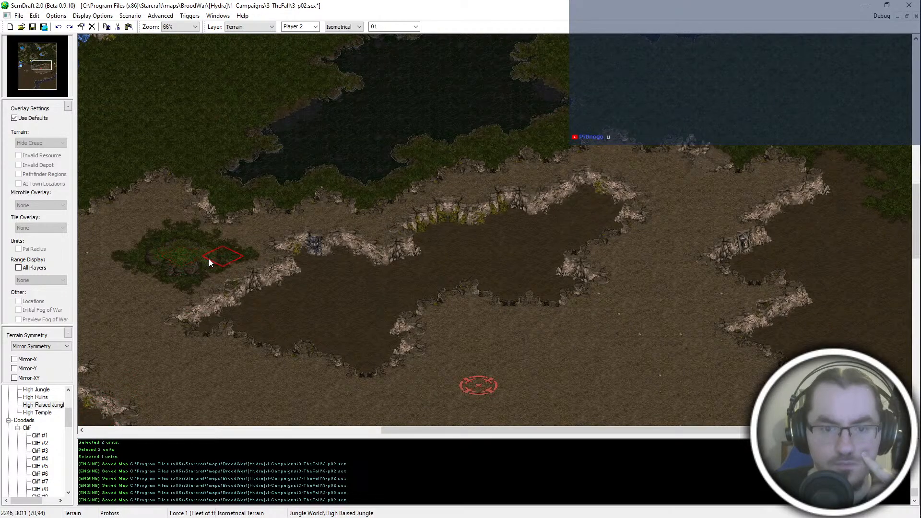
pyautogui.hotkey('ctrl', 'z')
pyautogui.hotkey('ctrl', 'z')
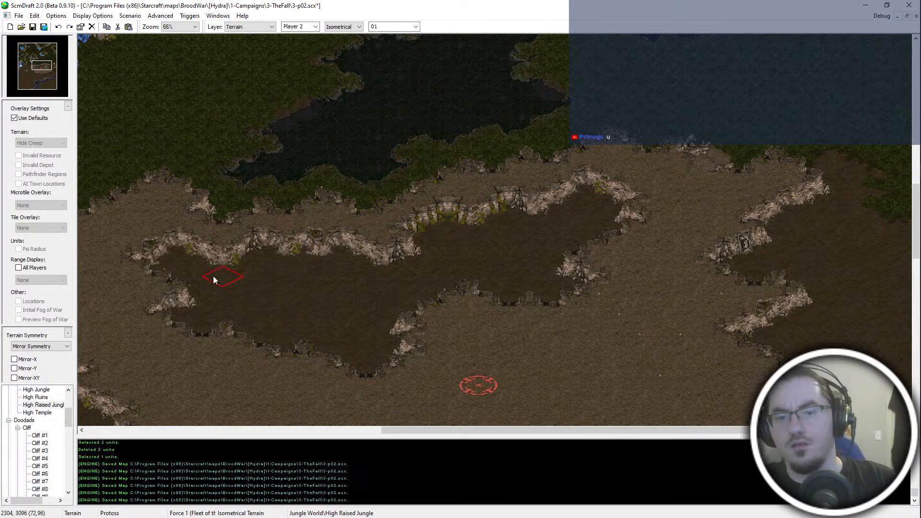
pyautogui.click(186, 255)
pyautogui.hotkey('ctrl', 'z')
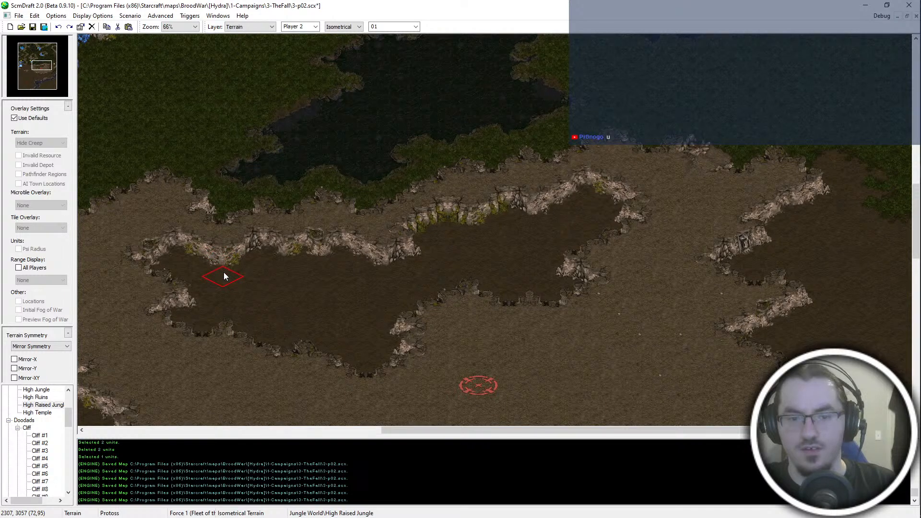
pyautogui.moveTo(225, 276)
pyautogui.mouseDown()
pyautogui.moveTo(246, 289)
pyautogui.moveTo(215, 308)
pyautogui.moveTo(252, 290)
pyautogui.mouseUp()
pyautogui.hotkey('ctrl', 'z')
pyautogui.hotkey('ctrl', 'z')
pyautogui.hotkey('ctrl', 'z')
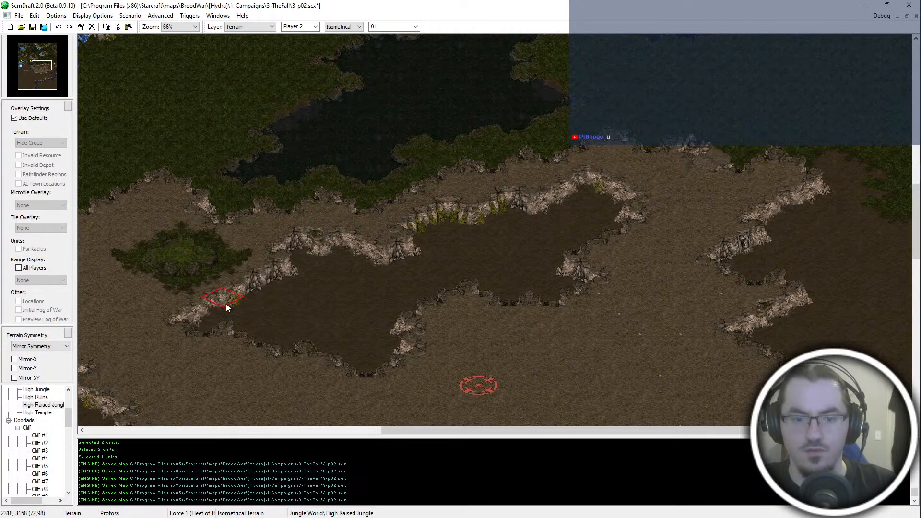
pyautogui.hotkey('ctrl', 'z')
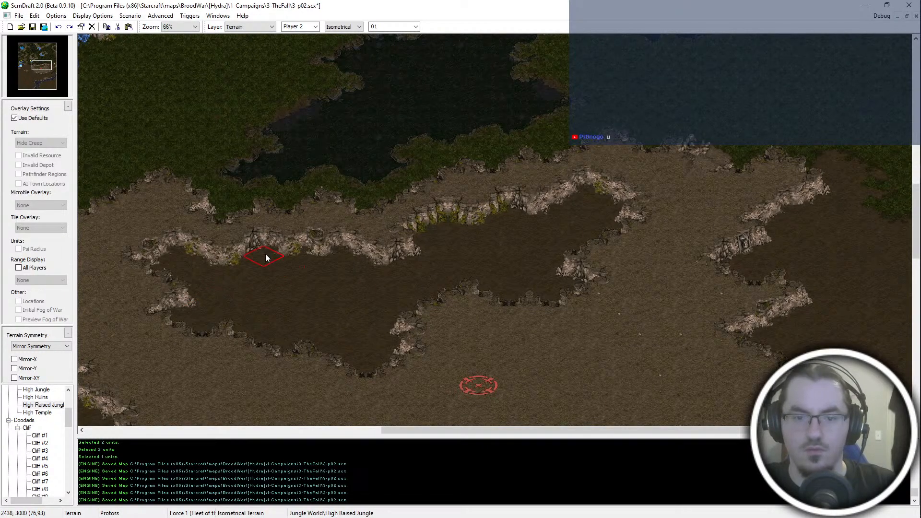
# - Cover the sunken dirt basin north of the red start location with High Raised Jungle and surround it with High Jungle
pyautogui.moveTo(266, 257)
pyautogui.mouseDown()
pyautogui.moveTo(291, 261)
pyautogui.moveTo(320, 247)
pyautogui.moveTo(377, 267)
pyautogui.moveTo(461, 222)
pyautogui.moveTo(553, 200)
pyautogui.moveTo(578, 207)
pyautogui.moveTo(577, 228)
pyautogui.moveTo(547, 243)
pyautogui.moveTo(547, 261)
pyautogui.moveTo(498, 278)
pyautogui.moveTo(480, 253)
pyautogui.moveTo(465, 290)
pyautogui.moveTo(358, 327)
pyautogui.moveTo(269, 323)
pyautogui.moveTo(332, 286)
pyautogui.moveTo(388, 292)
pyautogui.moveTo(348, 297)
pyautogui.moveTo(286, 351)
pyautogui.mouseUp()
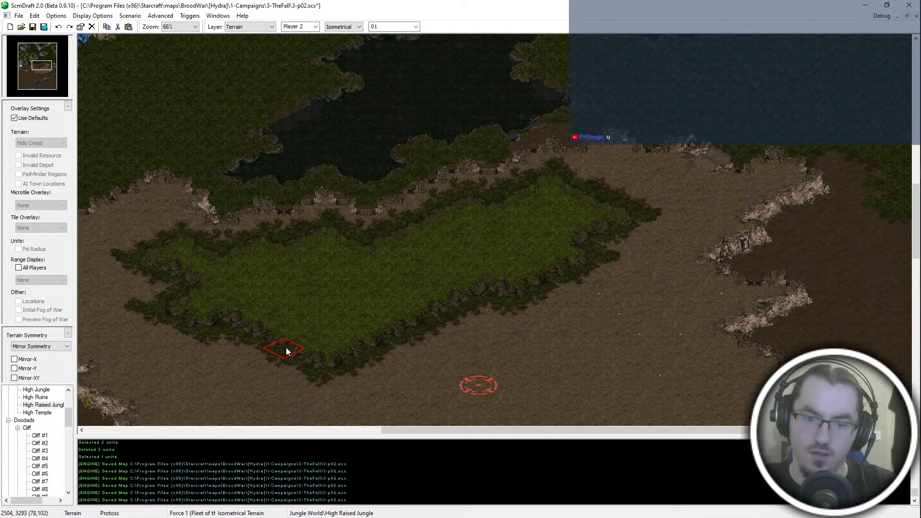
pyautogui.press('Down')
pyautogui.press('Left')
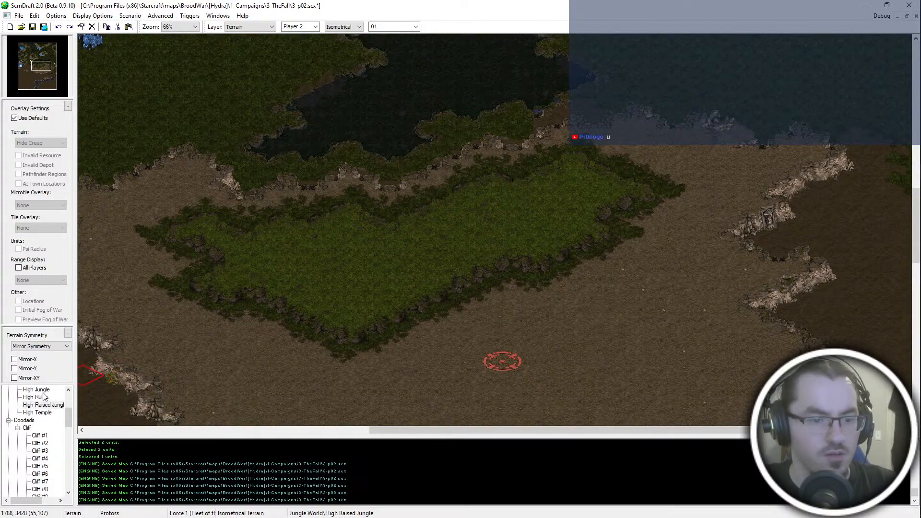
pyautogui.scroll(2, 43, 395)
pyautogui.click(35, 443)
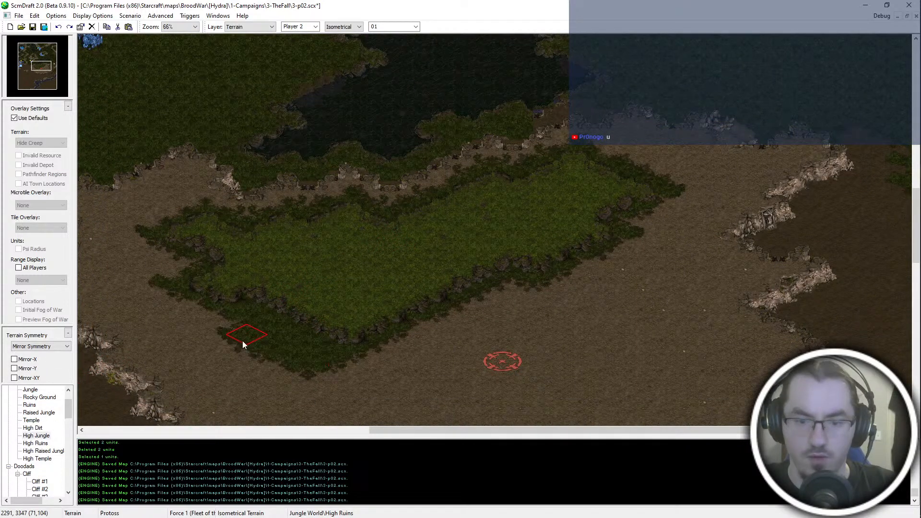
pyautogui.moveTo(243, 341)
pyautogui.mouseDown()
pyautogui.moveTo(329, 383)
pyautogui.moveTo(441, 329)
pyautogui.moveTo(532, 322)
pyautogui.moveTo(633, 267)
pyautogui.moveTo(694, 203)
pyautogui.moveTo(666, 164)
pyautogui.moveTo(672, 274)
pyautogui.moveTo(600, 320)
pyautogui.moveTo(665, 331)
pyautogui.moveTo(500, 359)
pyautogui.moveTo(320, 361)
pyautogui.moveTo(185, 310)
pyautogui.moveTo(142, 282)
pyautogui.moveTo(151, 266)
pyautogui.mouseUp()
# - Undo the jungle painting back to the original dirt basin and intact cliff edge south of the lake
pyautogui.moveTo(360, 157); pyautogui.dragTo(389, 176, button='middle')
pyautogui.hotkey('ctrl', 'z')
pyautogui.hotkey('ctrl', 'z')
pyautogui.hotkey('ctrl', 'z')
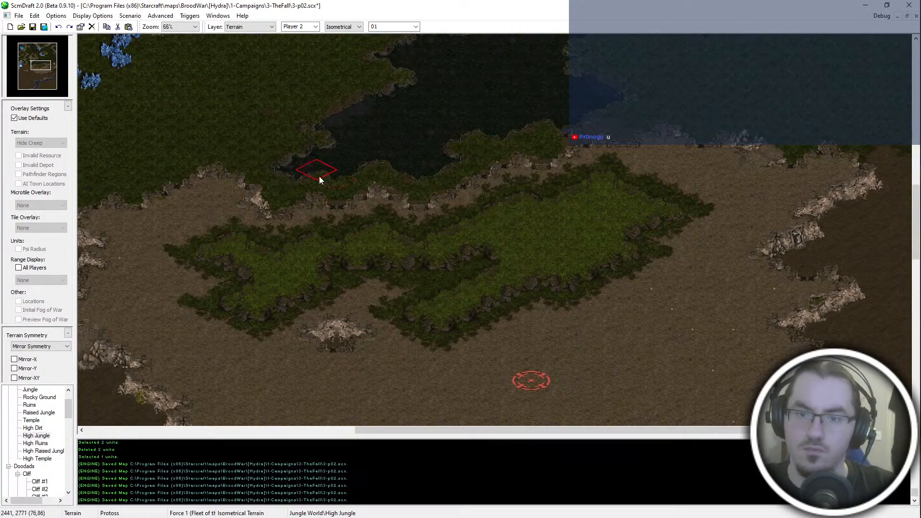
pyautogui.hotkey('ctrl', 'z')
pyautogui.hotkey('ctrl', 'z')
pyautogui.hotkey('ctrl', 'z')
pyautogui.hotkey('ctrl', 'z')
pyautogui.hotkey('ctrl', 'z')
pyautogui.hotkey('ctrl', 'z')
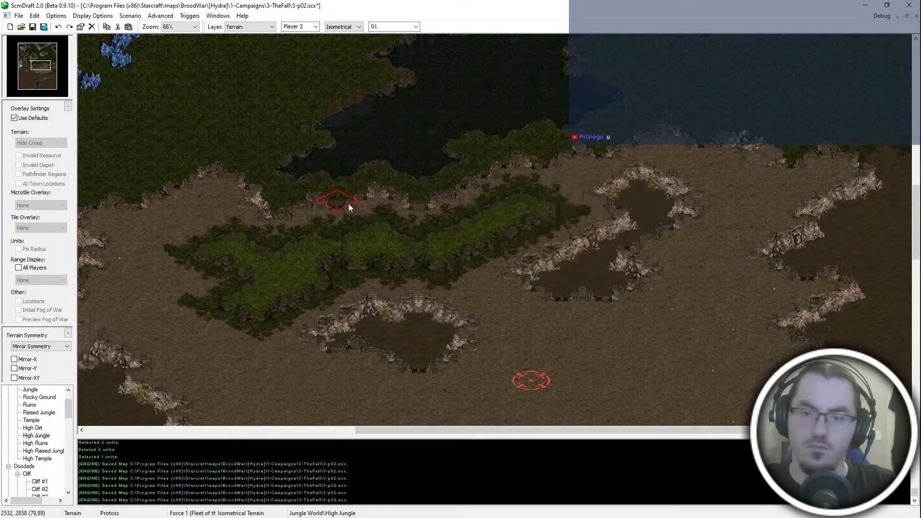
pyautogui.hotkey('ctrl', 'z')
pyautogui.hotkey('ctrl', 'z')
# - Select the cliff-edge tiles south of the lake, from the western cliff corner to the middle of the shoreline ridge
pyautogui.scroll(2, 345, 204)
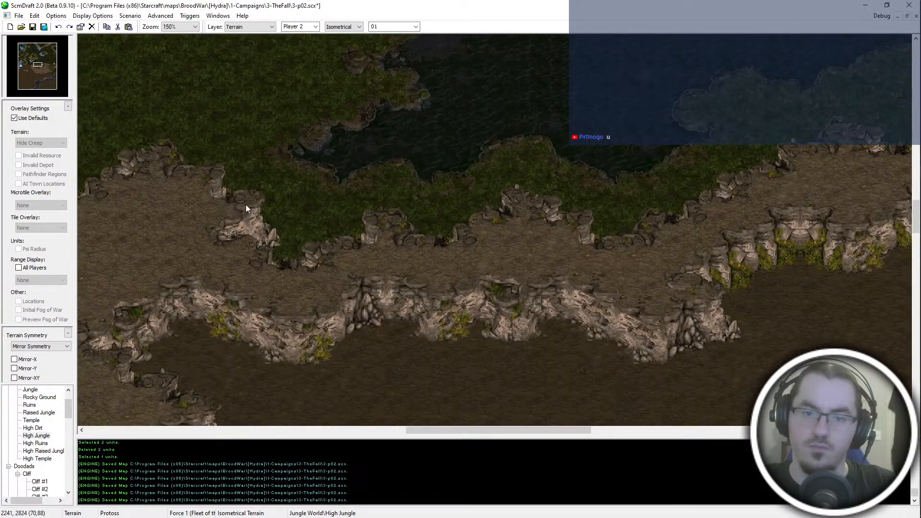
pyautogui.moveTo(264, 203); pyautogui.dragTo(306, 269)
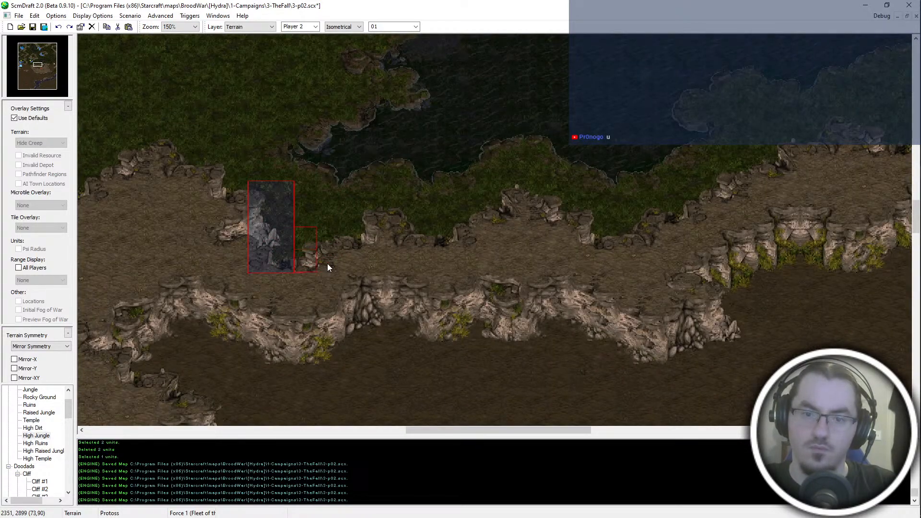
pyautogui.keyDown('shift'); pyautogui.moveTo(335, 192); pyautogui.dragTo(486, 244); pyautogui.keyUp('shift')
pyautogui.keyDown('shift'); pyautogui.moveTo(479, 159); pyautogui.dragTo(621, 246); pyautogui.keyUp('shift')
pyautogui.keyDown('shift'); pyautogui.moveTo(670, 187); pyautogui.dragTo(670, 185); pyautogui.keyUp('shift')
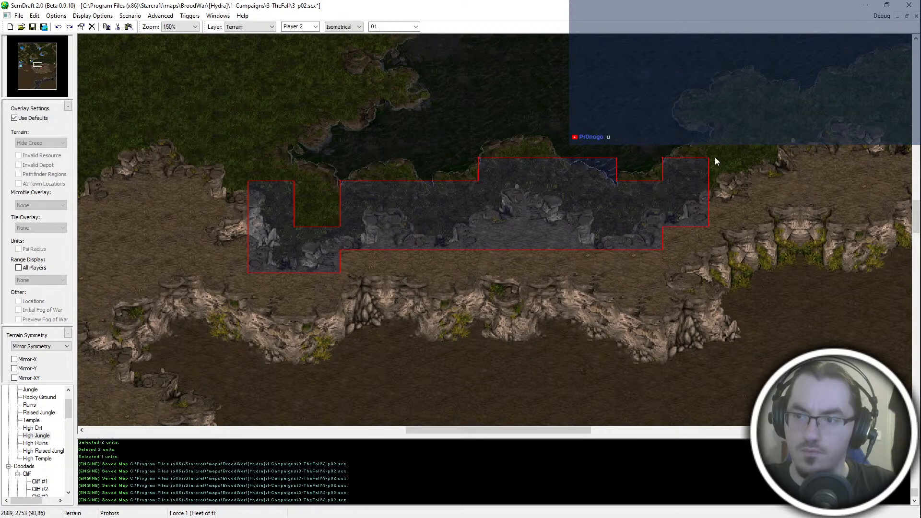
pyautogui.keyDown('shift'); pyautogui.moveTo(745, 207); pyautogui.dragTo(757, 137); pyautogui.keyUp('shift')
pyautogui.keyDown('shift'); pyautogui.moveTo(794, 173); pyautogui.dragTo(794, 172); pyautogui.keyUp('shift')
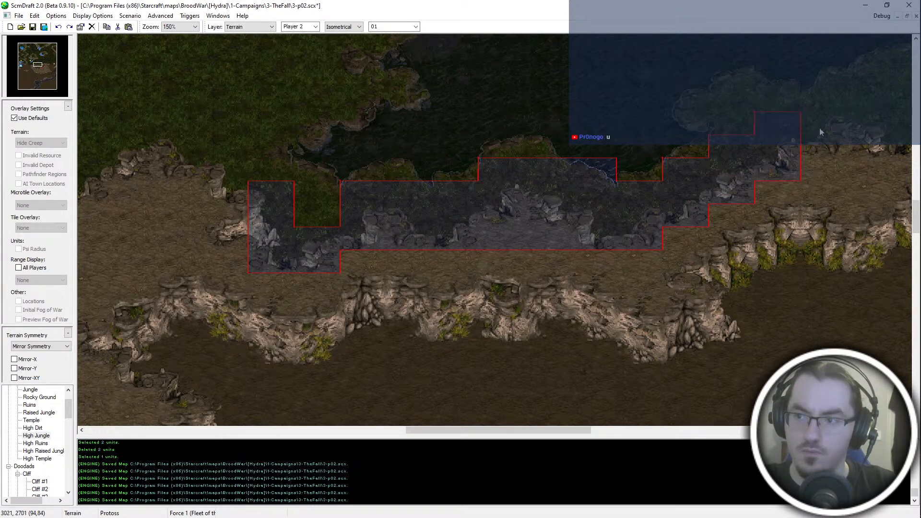
pyautogui.press('Right')
pyautogui.press('Right')
pyautogui.press('Right')
pyautogui.press('Right')
pyautogui.press('Right')
pyautogui.press('Right')
pyautogui.press('Right')
pyautogui.press('Right')
pyautogui.press('Right')
pyautogui.moveTo(559, 124)
pyautogui.keyDown('shift'); pyautogui.mouseDown()
pyautogui.moveTo(618, 147)
pyautogui.moveTo(681, 150)
pyautogui.mouseUp(); pyautogui.keyUp('shift')
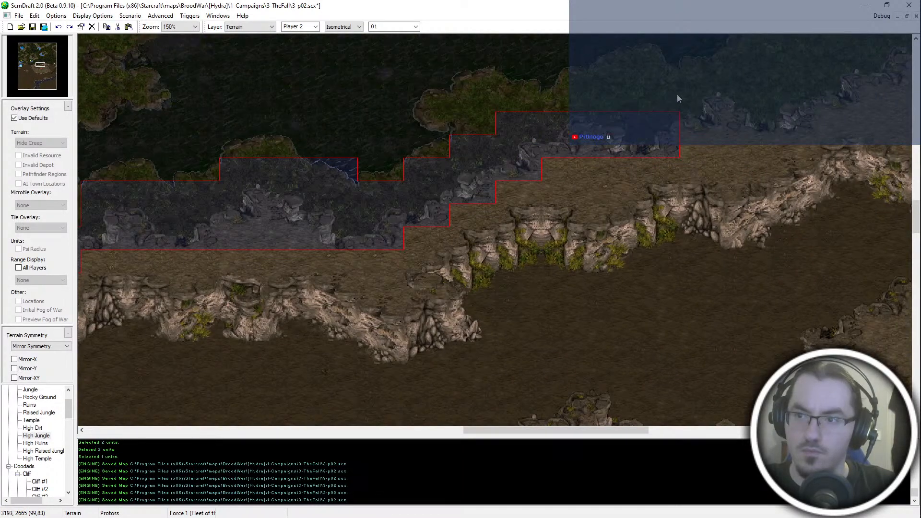
# - Extend the tile selection eastward along the cliff edge through the dirt ramp and copy the strip
pyautogui.keyDown('shift'); pyautogui.moveTo(865, 124); pyautogui.dragTo(820, 124); pyautogui.keyUp('shift')
pyautogui.moveTo(819, 109); pyautogui.dragTo(505, 222, button='middle')
pyautogui.moveTo(690, 179); pyautogui.dragTo(605, 214, button='middle')
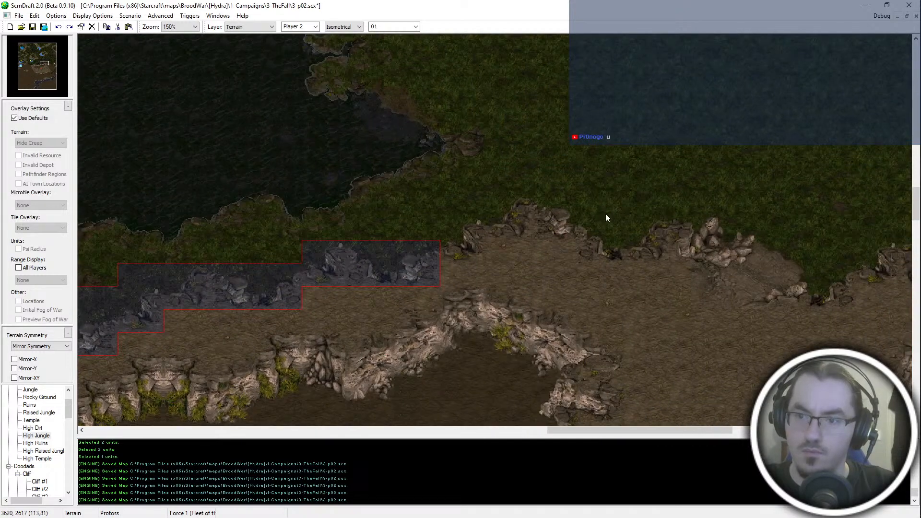
pyautogui.keyDown('shift'); pyautogui.moveTo(480, 264); pyautogui.dragTo(442, 256); pyautogui.keyUp('shift')
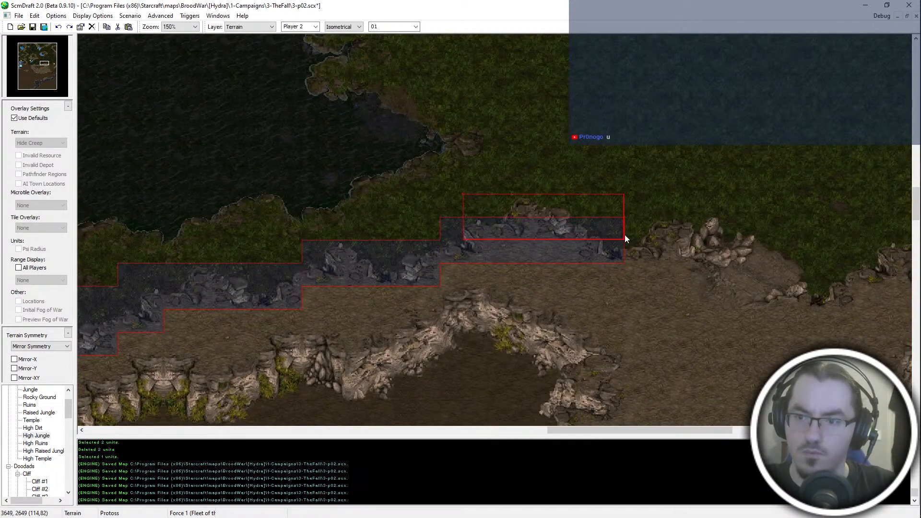
pyautogui.keyDown('shift'); pyautogui.moveTo(454, 226); pyautogui.dragTo(452, 226); pyautogui.keyUp('shift')
pyautogui.keyDown('shift'); pyautogui.moveTo(710, 225); pyautogui.dragTo(619, 259); pyautogui.keyUp('shift')
pyautogui.keyDown('shift'); pyautogui.moveTo(698, 223); pyautogui.dragTo(830, 312); pyautogui.keyUp('shift')
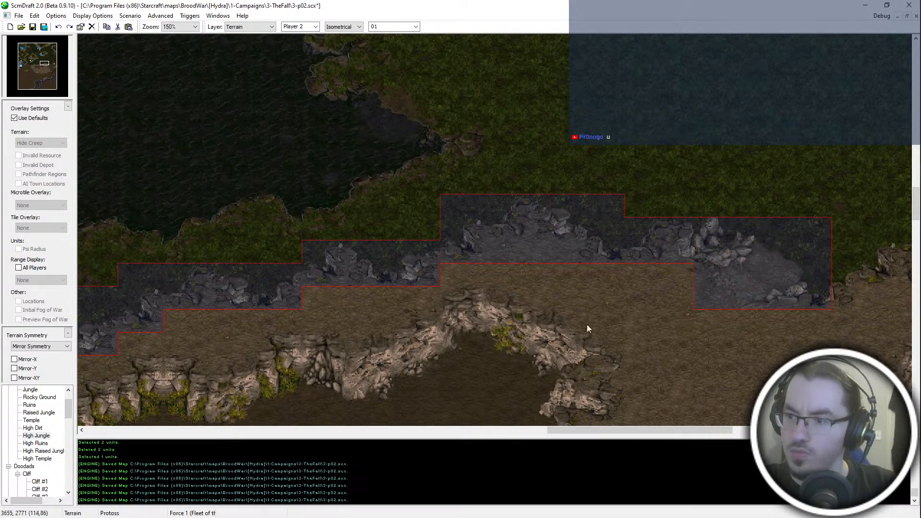
pyautogui.keyDown('ctrl'); pyautogui.scroll(-2, 522, 320); pyautogui.keyUp('ctrl')
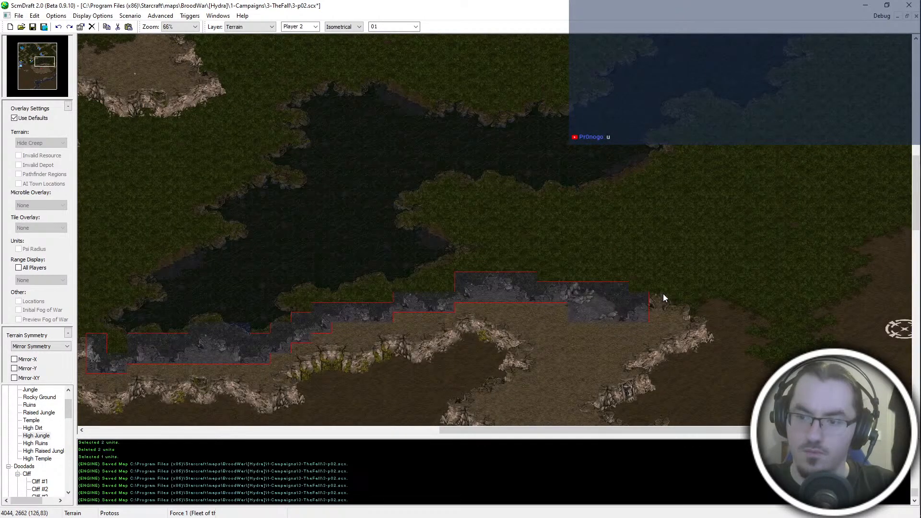
pyautogui.keyDown('shift'); pyautogui.moveTo(645, 320); pyautogui.dragTo(644, 322); pyautogui.keyUp('shift')
# - Redo the High Raised Jungle and High Jungle painting, and paste the copied cliff strip back in its original place
pyautogui.moveTo(603, 371); pyautogui.dragTo(474, 381, button='middle')
pyautogui.keyDown('ctrl'); pyautogui.scroll(-1, 475, 369); pyautogui.keyUp('ctrl')
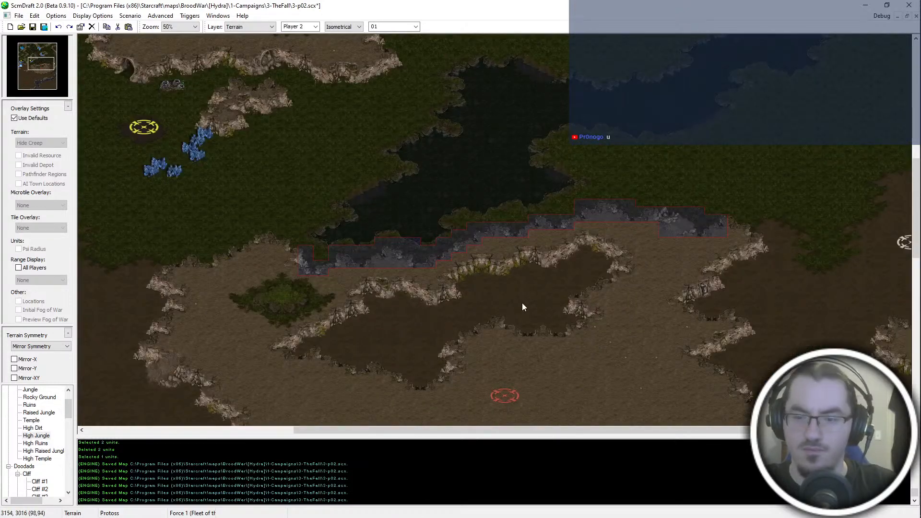
pyautogui.click(563, 261)
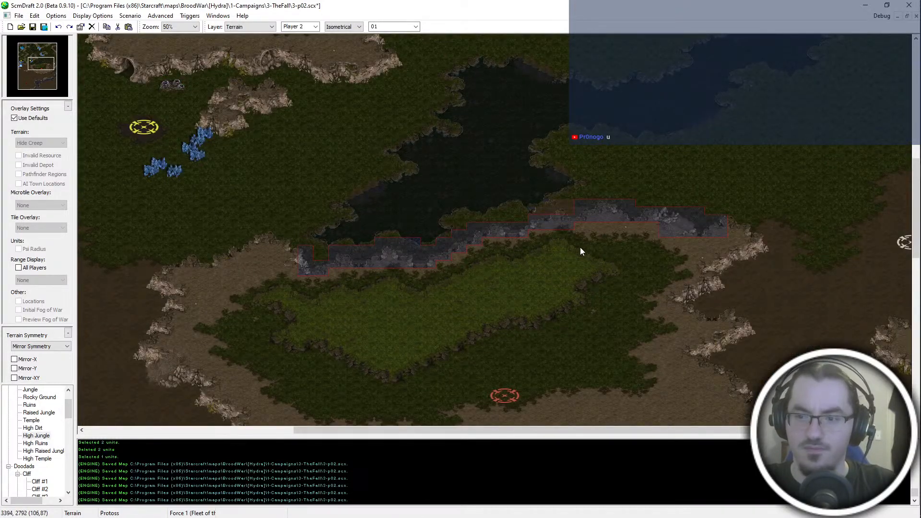
pyautogui.hotkey('ctrl', 'v')
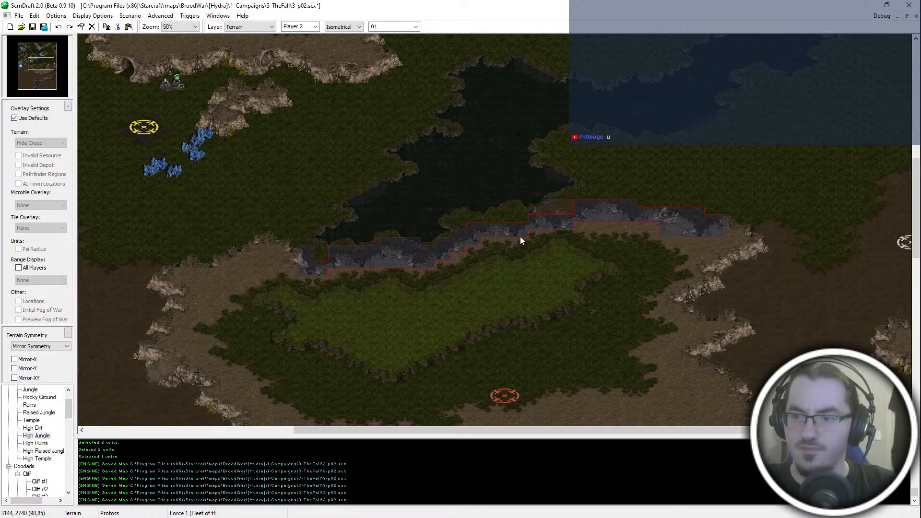
pyautogui.click(520, 237)
pyautogui.click(520, 237)
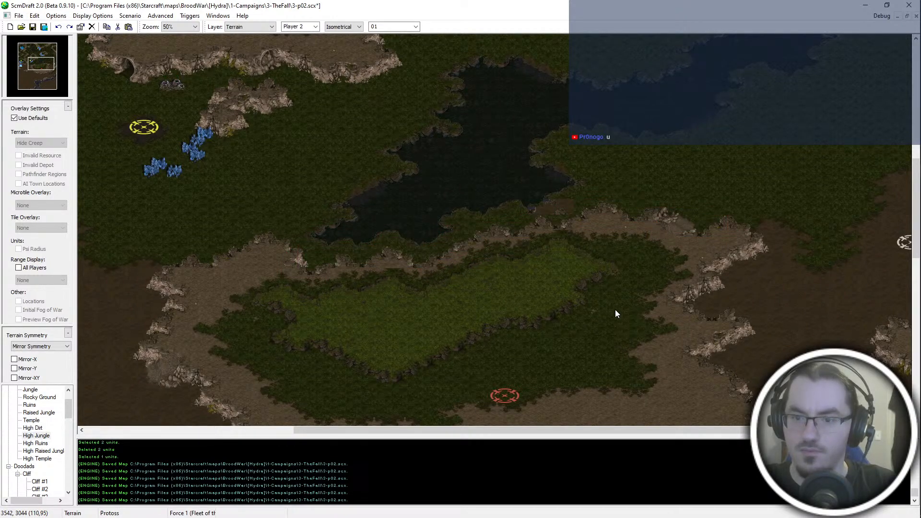
# - Extend High Jungle across the plateau around and south of the red start location, leaving a dirt border along the cliffs
pyautogui.keyDown('ctrl'); pyautogui.scroll(2, 658, 260); pyautogui.keyUp('ctrl')
pyautogui.moveTo(535, 159)
pyautogui.mouseDown(button='middle')
pyautogui.moveTo(451, 287)
pyautogui.moveTo(283, 215)
pyautogui.mouseUp(button='middle')
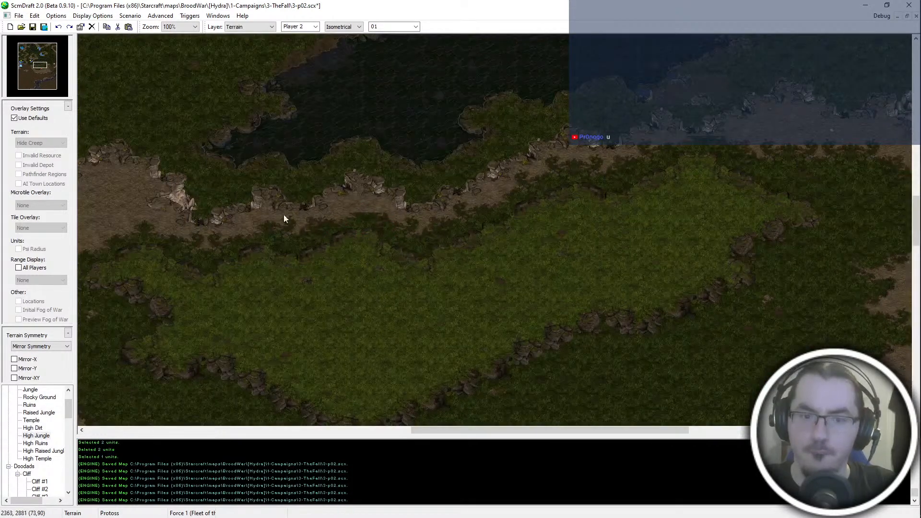
pyautogui.press('space')
pyautogui.moveTo(467, 163); pyautogui.dragTo(262, 259, button='middle')
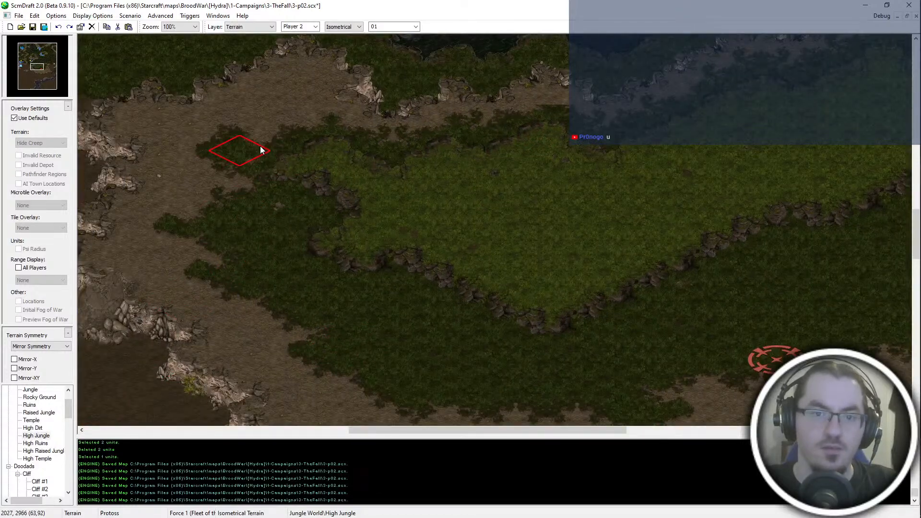
pyautogui.moveTo(265, 147); pyautogui.dragTo(590, 314, button='middle')
pyautogui.keyDown('ctrl'); pyautogui.scroll(-1, 571, 317); pyautogui.keyUp('ctrl')
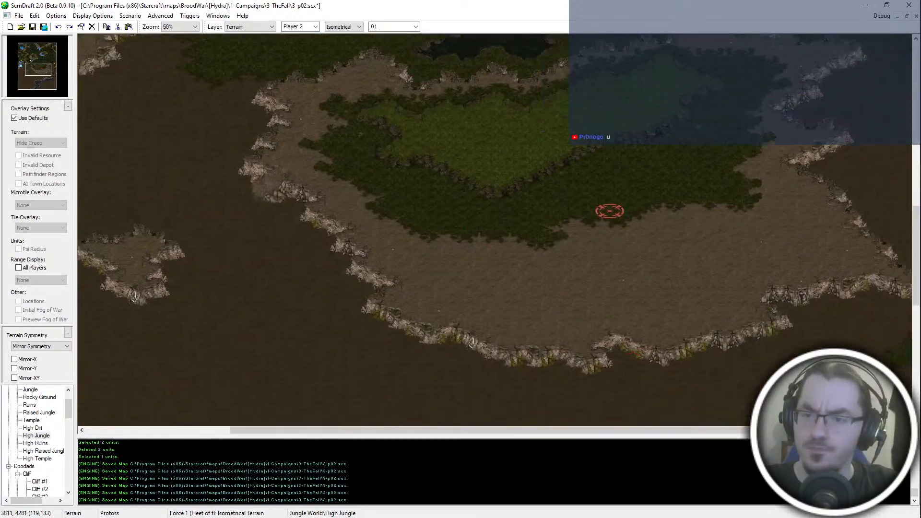
pyautogui.moveTo(643, 333); pyautogui.dragTo(519, 381, button='middle')
pyautogui.moveTo(357, 326)
pyautogui.mouseDown()
pyautogui.moveTo(451, 317)
pyautogui.moveTo(397, 296)
pyautogui.moveTo(281, 291)
pyautogui.moveTo(276, 302)
pyautogui.moveTo(312, 325)
pyautogui.moveTo(228, 255)
pyautogui.mouseUp()
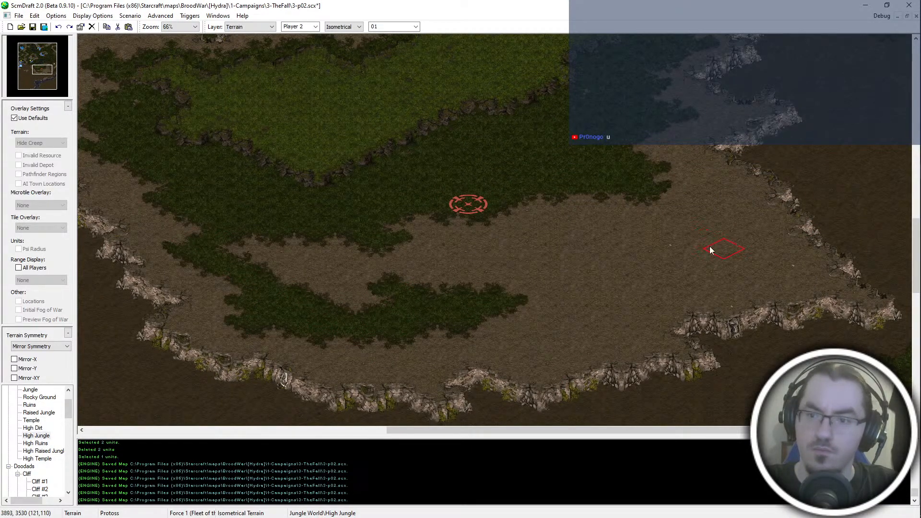
pyautogui.moveTo(709, 246)
pyautogui.mouseDown()
pyautogui.moveTo(717, 275)
pyautogui.moveTo(703, 216)
pyautogui.moveTo(662, 206)
pyautogui.mouseUp()
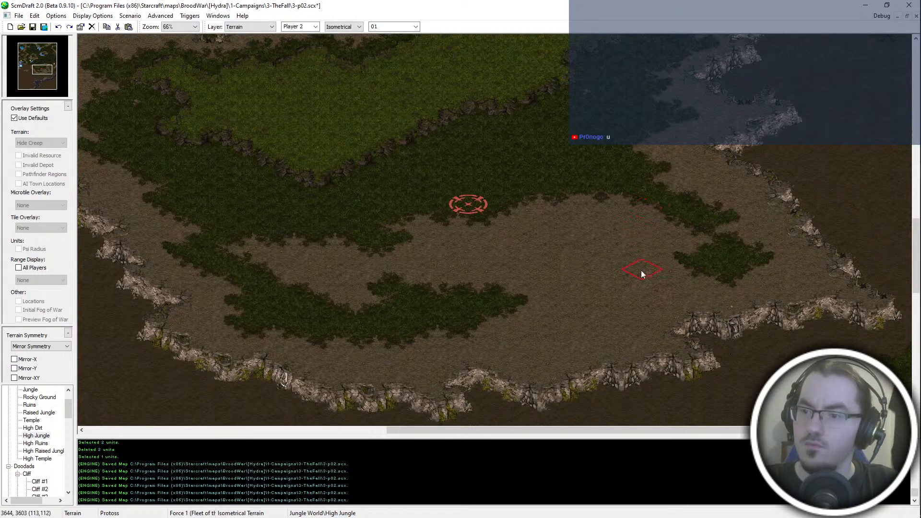
pyautogui.moveTo(641, 270)
pyautogui.mouseDown()
pyautogui.moveTo(626, 284)
pyautogui.moveTo(516, 312)
pyautogui.moveTo(456, 276)
pyautogui.moveTo(327, 284)
pyautogui.moveTo(664, 244)
pyautogui.mouseUp()
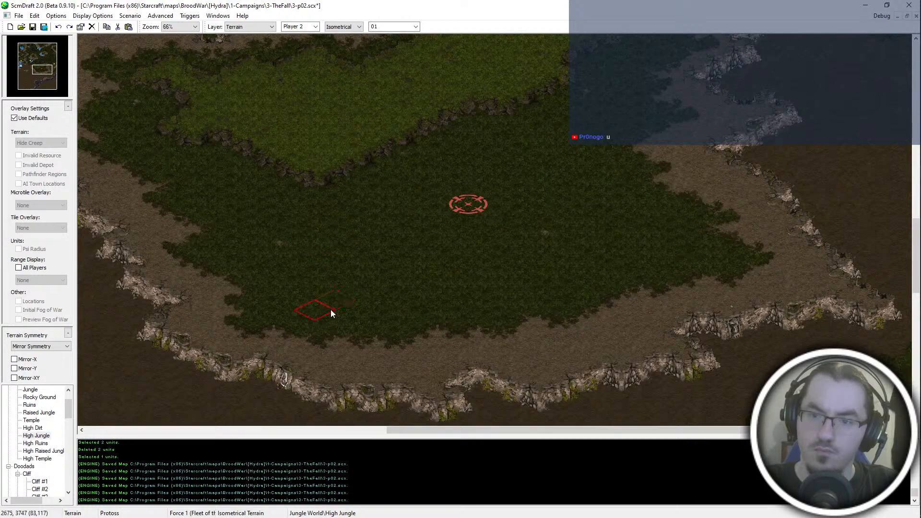
# - Extend the High Raised Jungle plateau southward above the red start location, giving its southern edge an irregular outline
pyautogui.press('Right')
pyautogui.press('Right')
pyautogui.press('Up')
pyautogui.press('Up')
pyautogui.press('Up')
pyautogui.keyDown('ctrl'); pyautogui.scroll(1, 332, 171); pyautogui.keyUp('ctrl')
pyautogui.middleClick(371, 194)
pyautogui.click(350, 241)
pyautogui.moveTo(350, 241); pyautogui.dragTo(581, 151)
pyautogui.press('Left')
pyautogui.press('Up')
pyautogui.press('Up')
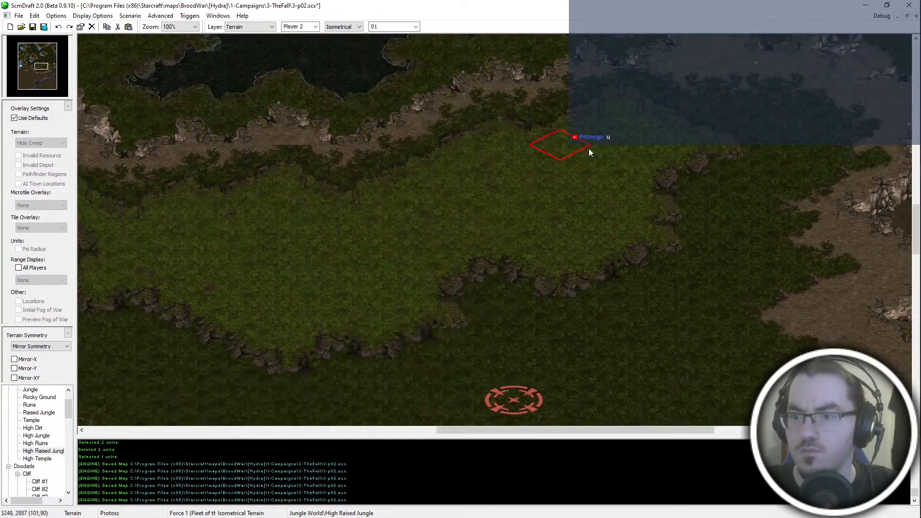
# - Add High Raised Jungle at the plateau's southeastern corner to push its edge outward
pyautogui.press('Left')
pyautogui.press('Down')
pyautogui.moveTo(629, 242); pyautogui.dragTo(663, 242)
pyautogui.middleClick(656, 278)
pyautogui.click(657, 282)
pyautogui.middleClick(598, 227)
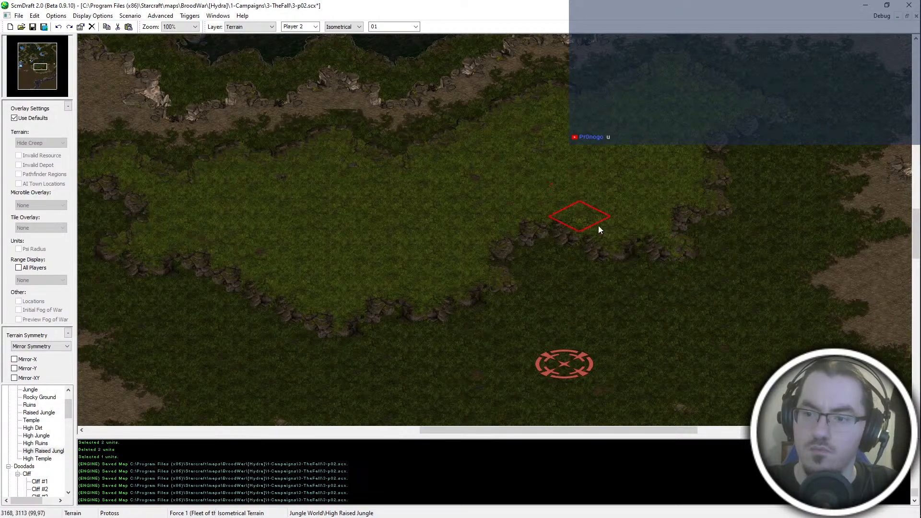
# - Reshape the High Raised Jungle plateau's southern edge, pulling back the step above the red start location and pushing the southern corner outward
pyautogui.middleClick(529, 288)
pyautogui.click(525, 281)
pyautogui.middleClick(491, 237)
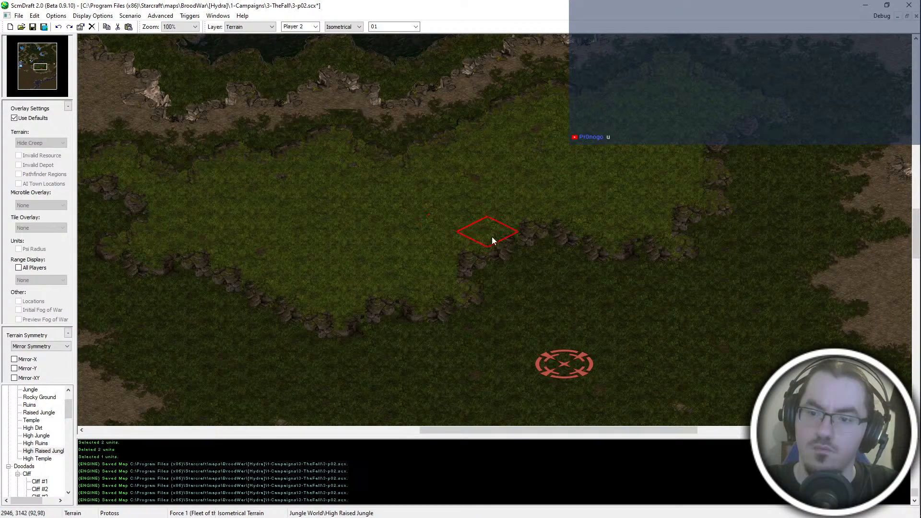
pyautogui.press('Left')
pyautogui.press('Down')
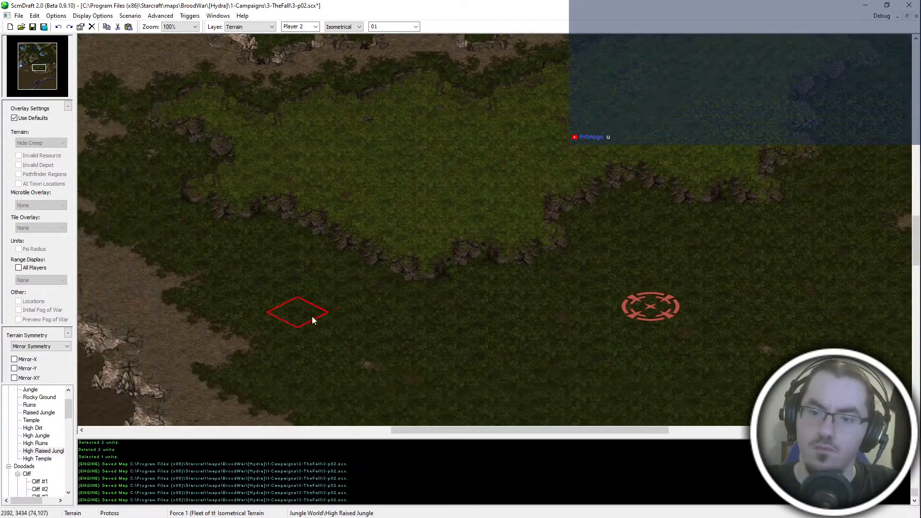
pyautogui.click(380, 252)
pyautogui.middleClick(414, 294)
pyautogui.middleClick(433, 228)
pyautogui.click(452, 263)
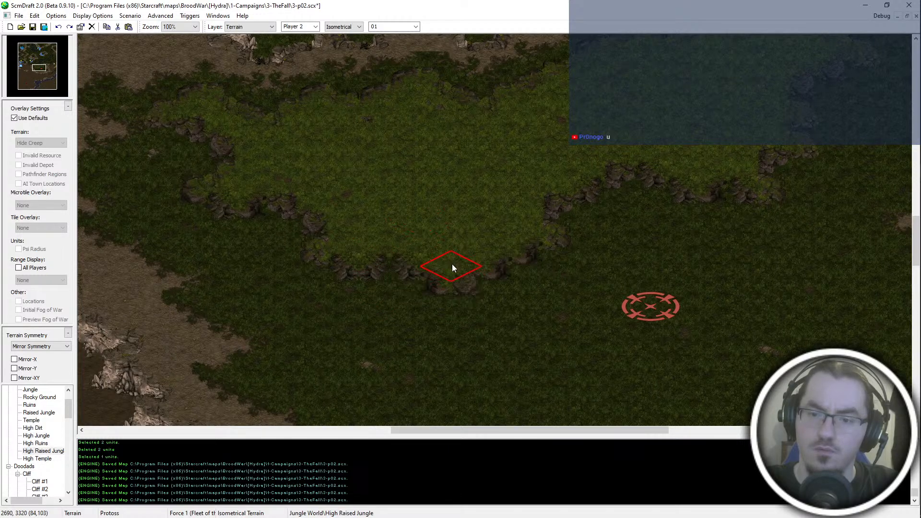
# - Make the plateau's southwestern edge irregular by trimming it with High Jungle and extending the adjoining notch with High Raised Jungle
pyautogui.middleClick(410, 342)
pyautogui.press('Left')
pyautogui.press('Up')
pyautogui.click(372, 264)
pyautogui.middleClick(405, 228)
pyautogui.press('Up')
pyautogui.press('Left')
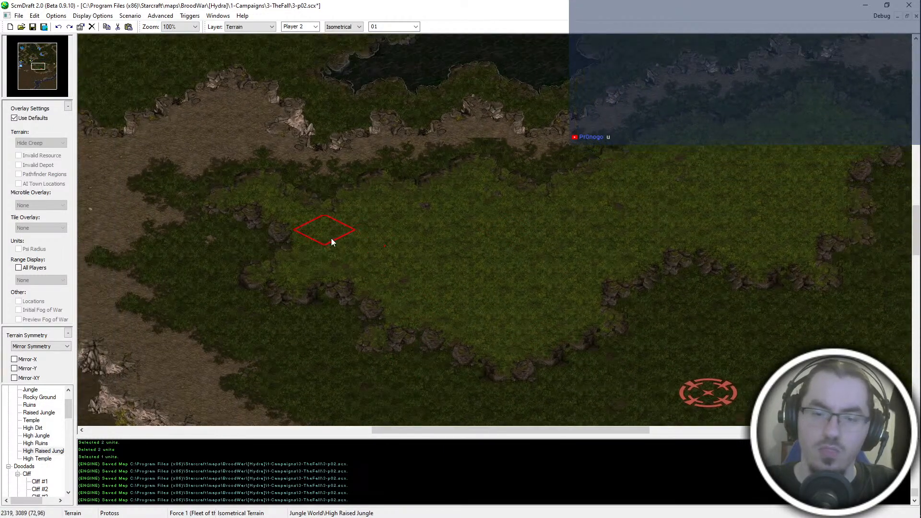
pyautogui.press('Down')
pyautogui.press('Left')
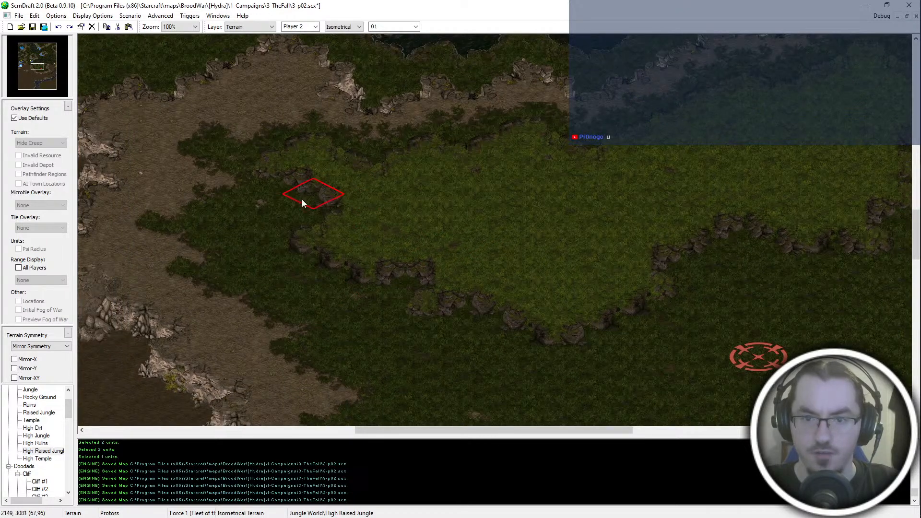
# - Reshape the High Raised Jungle at the plateau's western tip and extend High Jungle over the dirt to its northwest
pyautogui.middleClick(340, 312)
pyautogui.click(257, 173)
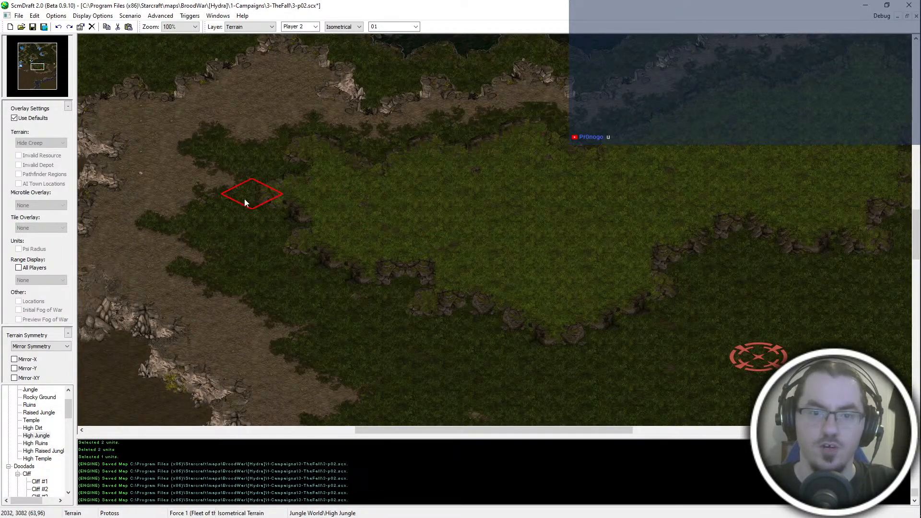
pyautogui.middleClick(258, 104)
pyautogui.click(251, 134)
pyautogui.middleClick(257, 255)
pyautogui.click(267, 123)
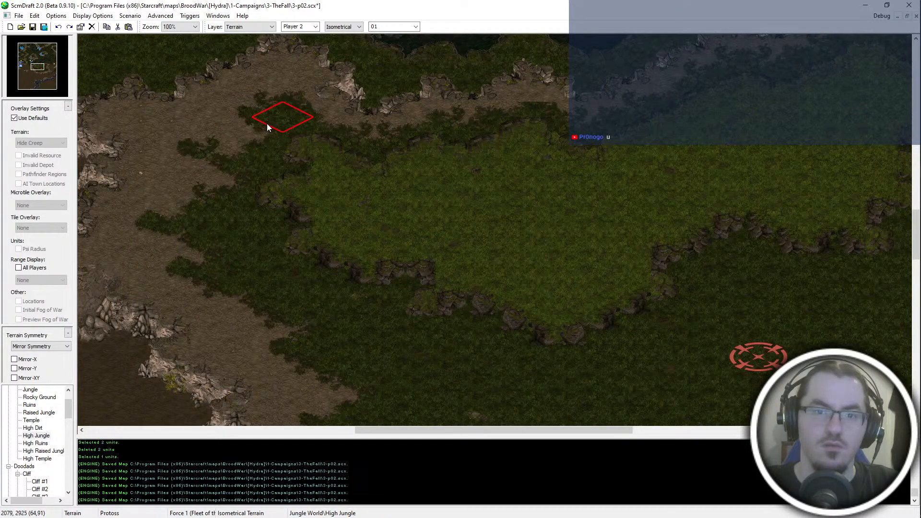
pyautogui.click(242, 150)
pyautogui.click(217, 180)
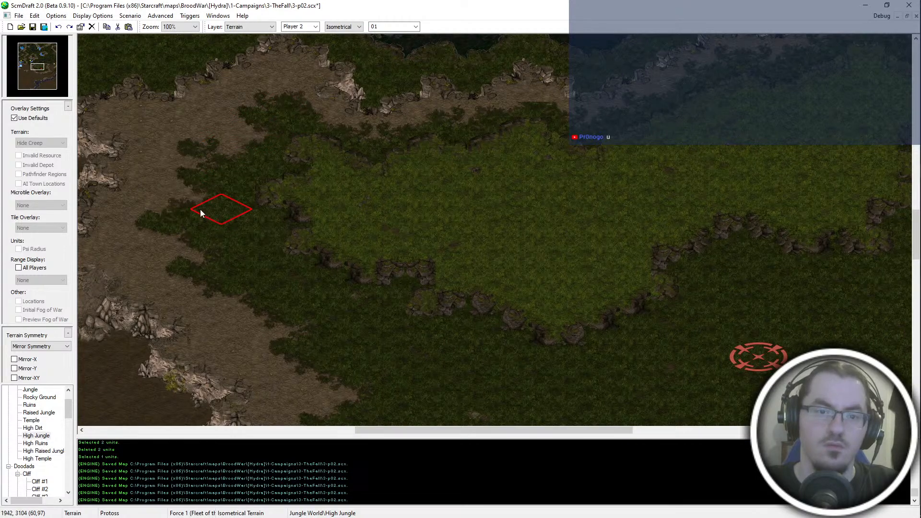
pyautogui.click(192, 203)
# - Examine the plateau's eastern and southern edges and the jungle around the red start location
pyautogui.press('Down')
pyautogui.press('Left')
pyautogui.press('Right')
pyautogui.press('Down')
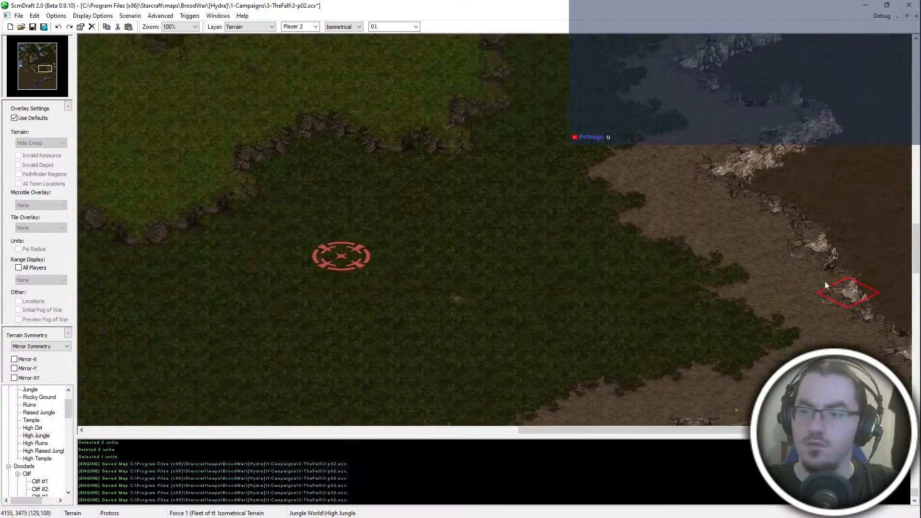
pyautogui.press('Left')
pyautogui.press('Up')
pyautogui.middleClick(585, 279)
pyautogui.press('Right')
pyautogui.press('Down')
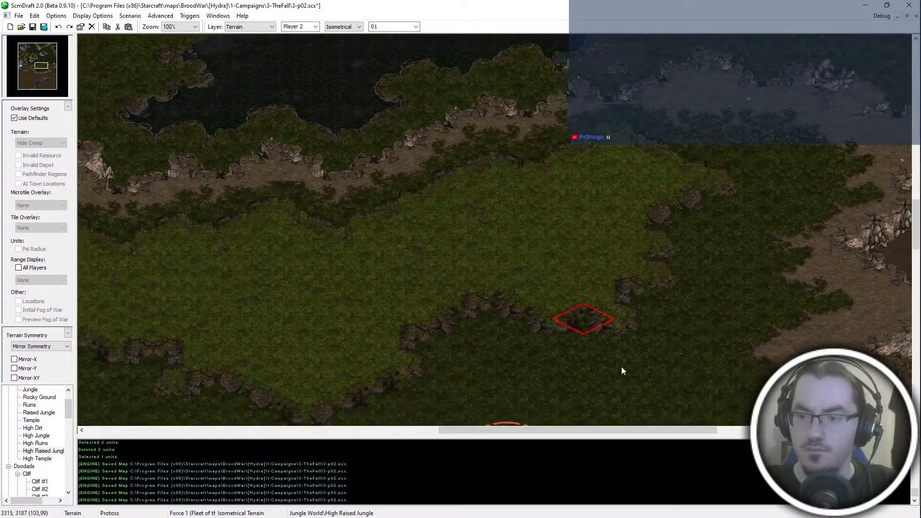
# - Try a small High Raised Jungle patch southeast of the red start location and undo it
pyautogui.click(556, 343)
pyautogui.click(565, 339)
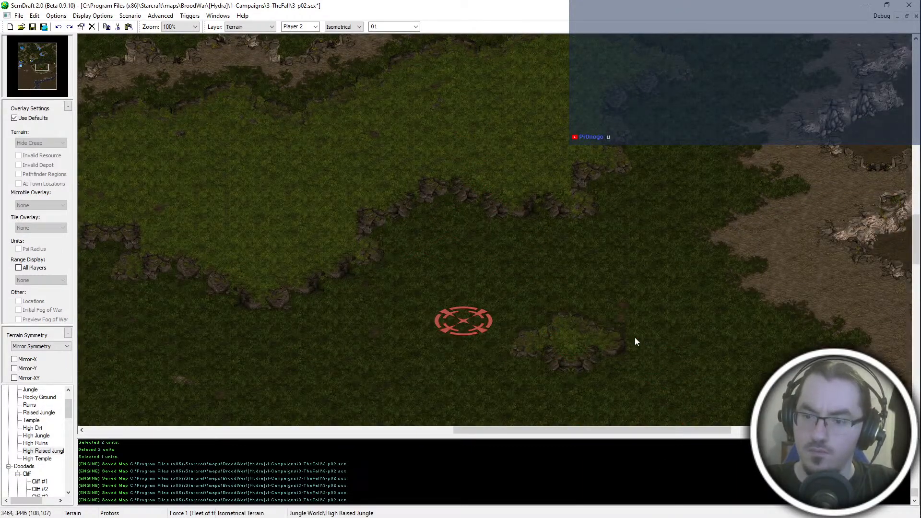
pyautogui.hotkey('ctrl', 'z')
pyautogui.hotkey('ctrl', 'z')
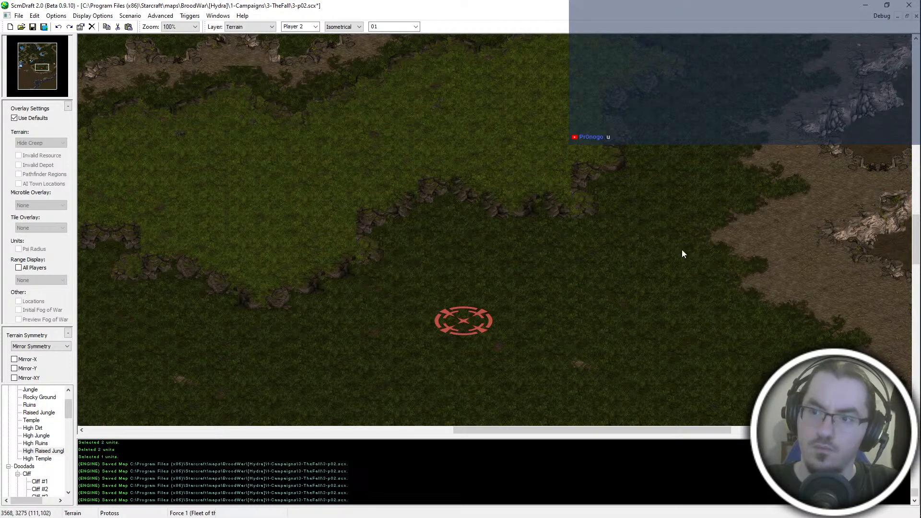
# - Paste a cliff tile copied from a temporary High Raised Jungle patch onto the plateau's southwestern and western corners, and save the map
pyautogui.moveTo(96, 172); pyautogui.dragTo(298, 193, button='middle')
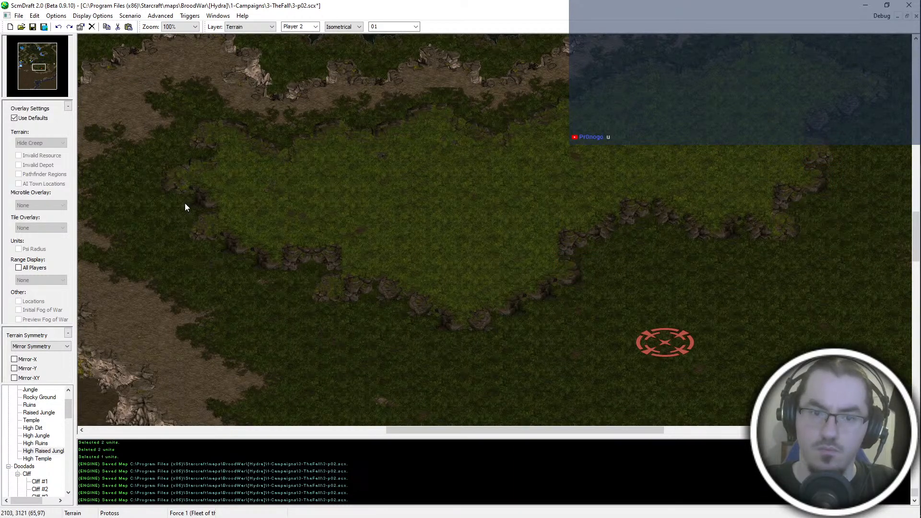
pyautogui.click(526, 360)
pyautogui.rightClick(473, 363)
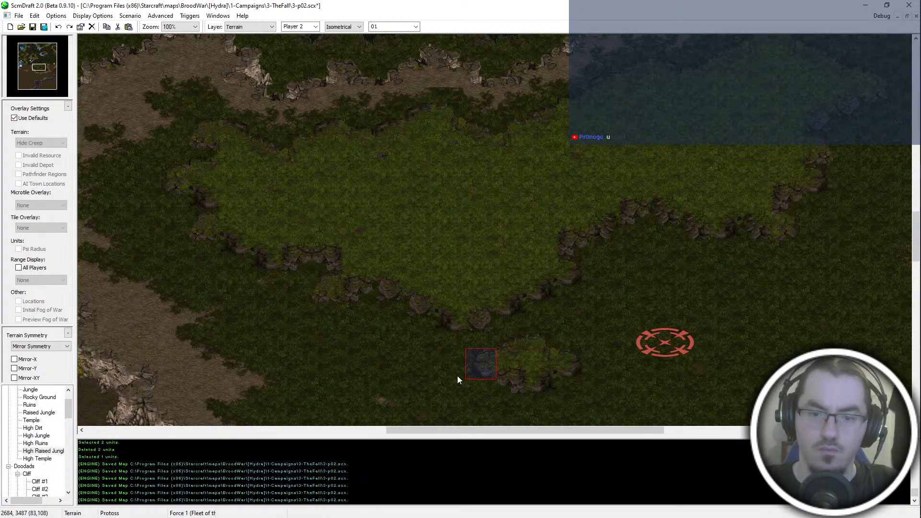
pyautogui.hotkey('ctrl', 'z')
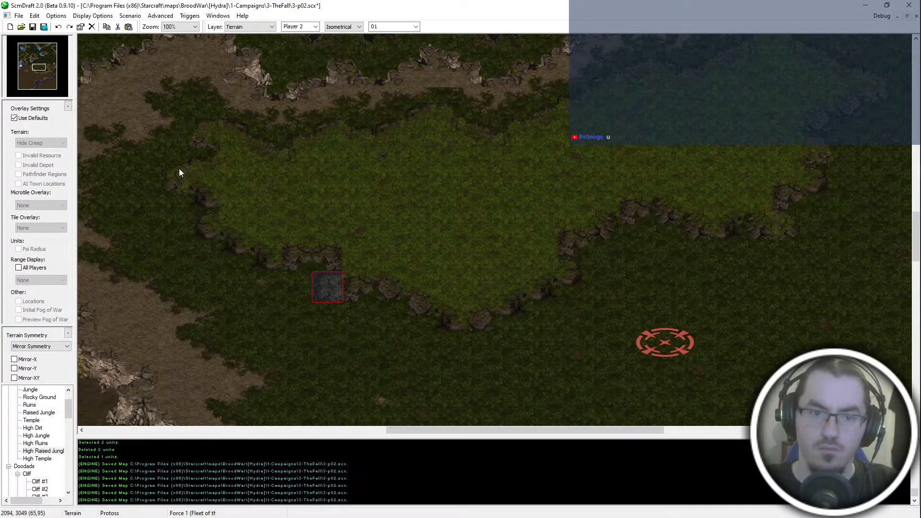
pyautogui.hotkey('ctrl', 's')
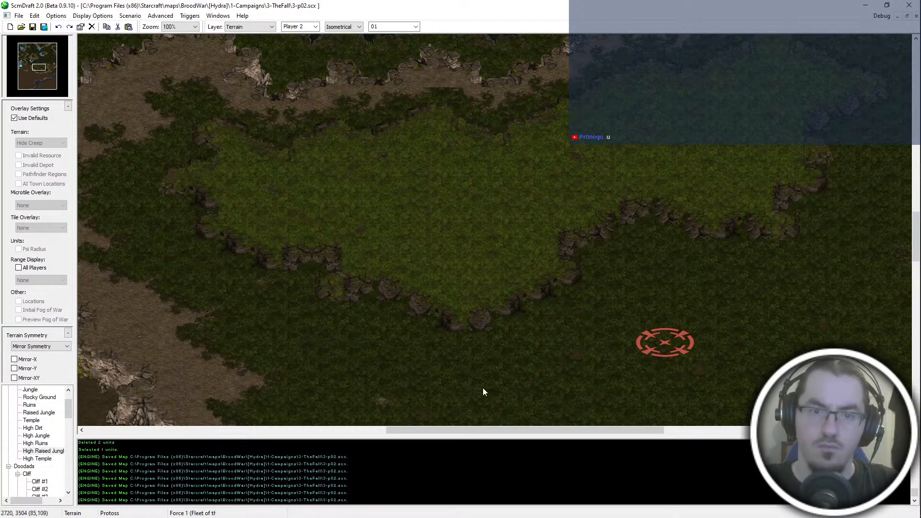
# - Try painting High Dirt between the lakeside cliffs and the plateau's northern tip to open up the path
pyautogui.scroll(-1, 472, 369)
pyautogui.scroll(1, 497, 217)
pyautogui.press('space')
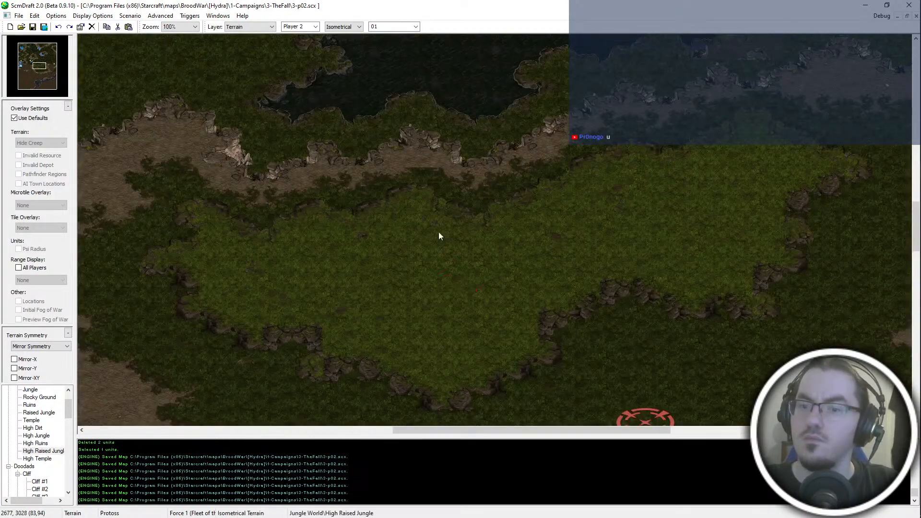
pyautogui.press('Up')
pyautogui.press('Right')
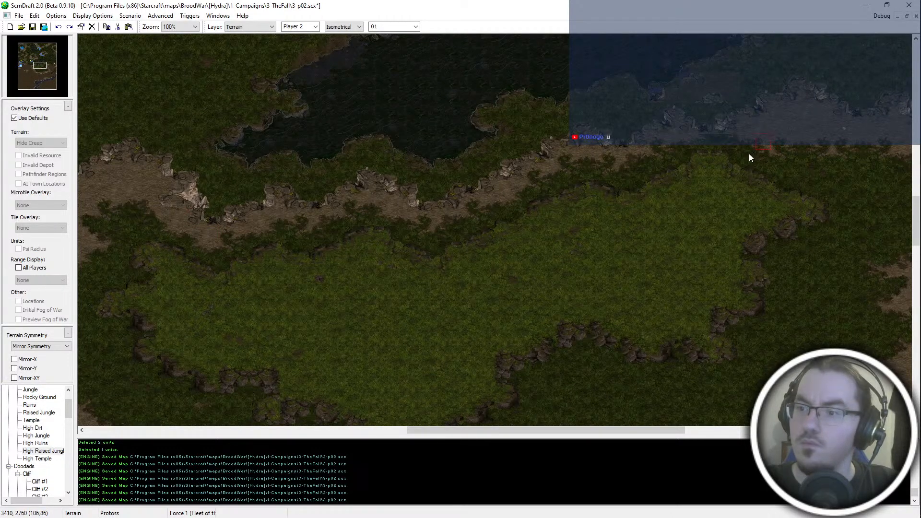
pyautogui.moveTo(749, 153); pyautogui.dragTo(747, 155)
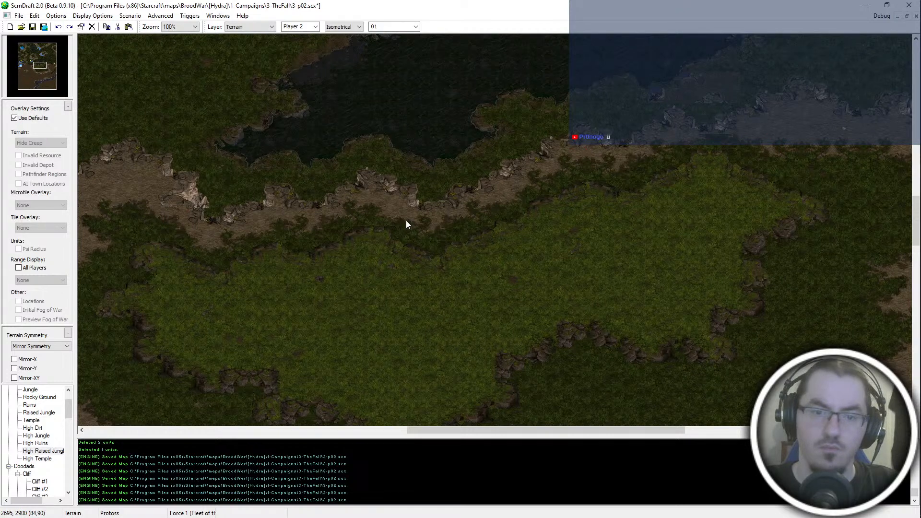
pyautogui.moveTo(792, 129); pyautogui.dragTo(763, 125, button='middle')
pyautogui.doubleClick(761, 118)
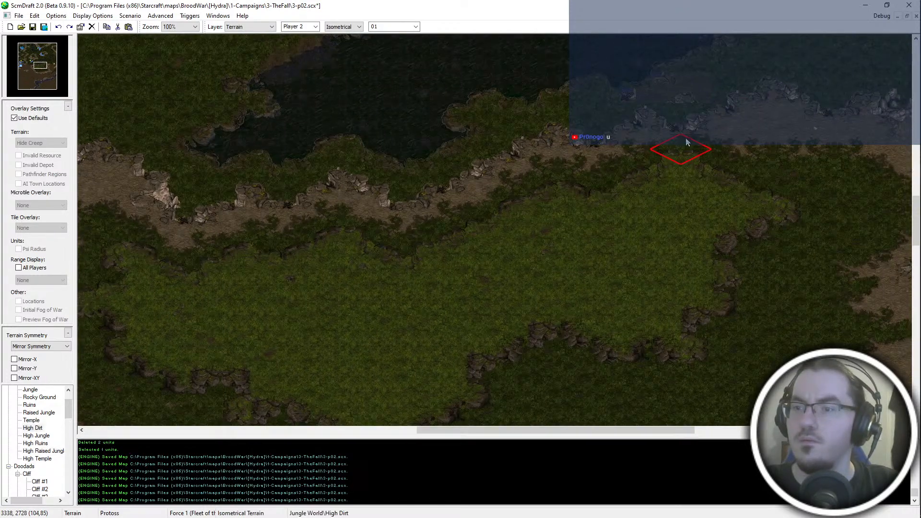
pyautogui.moveTo(686, 142); pyautogui.dragTo(562, 189, button='middle')
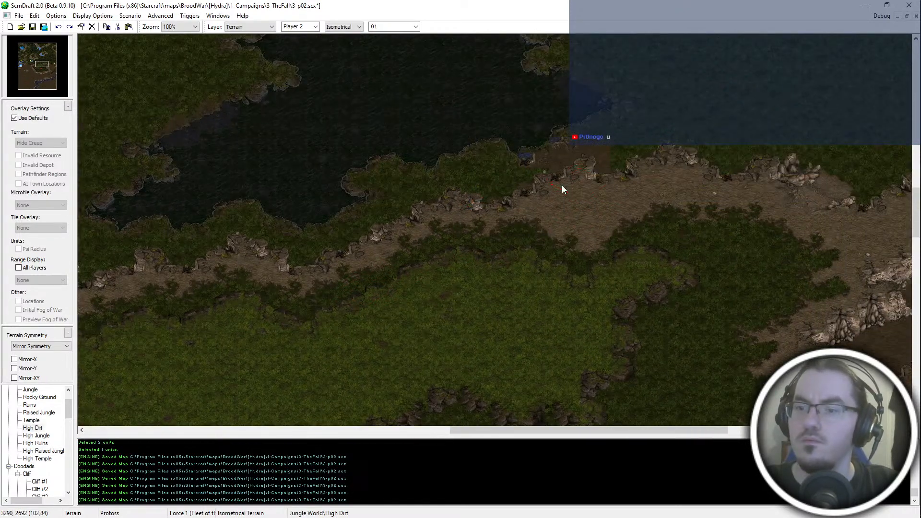
pyautogui.click(584, 119)
# - Undo the plateau painting back to the intact lakeside cliffs and select the cliff tiles along the lake's southern shore
pyautogui.hotkey('ctrl', 'z')
pyautogui.hotkey('ctrl', 'z')
pyautogui.hotkey('ctrl', 'z')
pyautogui.hotkey('ctrl', 'z')
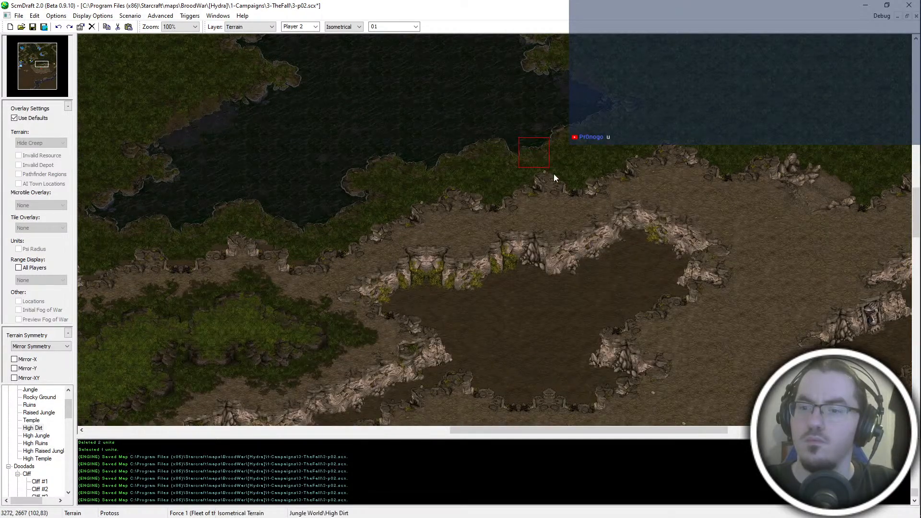
pyautogui.click(586, 162)
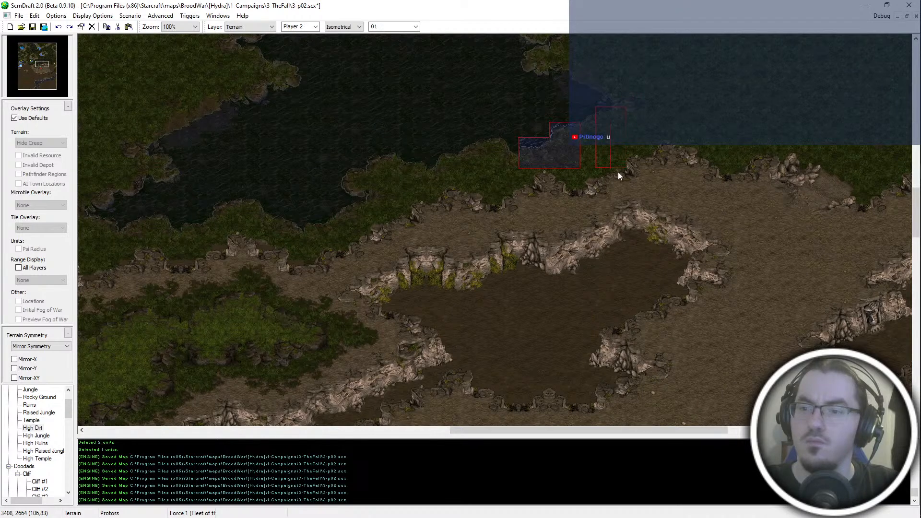
pyautogui.keyDown('shift'); pyautogui.moveTo(605, 110); pyautogui.dragTo(581, 166); pyautogui.keyUp('shift')
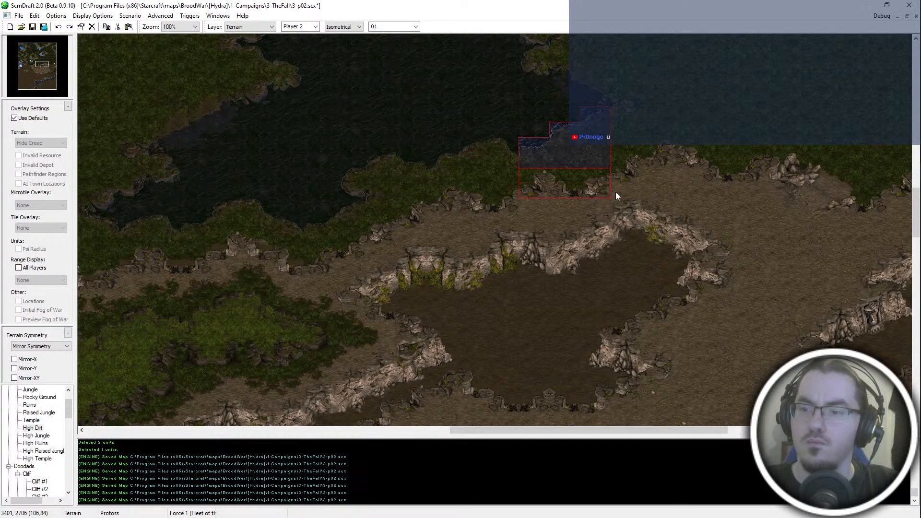
# - Redo the plateau painting and paste the selected cliff tiles back along the lake's southern shore
pyautogui.hotkey('ctrl', 'y')
pyautogui.hotkey('ctrl', 'y')
pyautogui.hotkey('ctrl', 'y')
pyautogui.hotkey('ctrl', 'y')
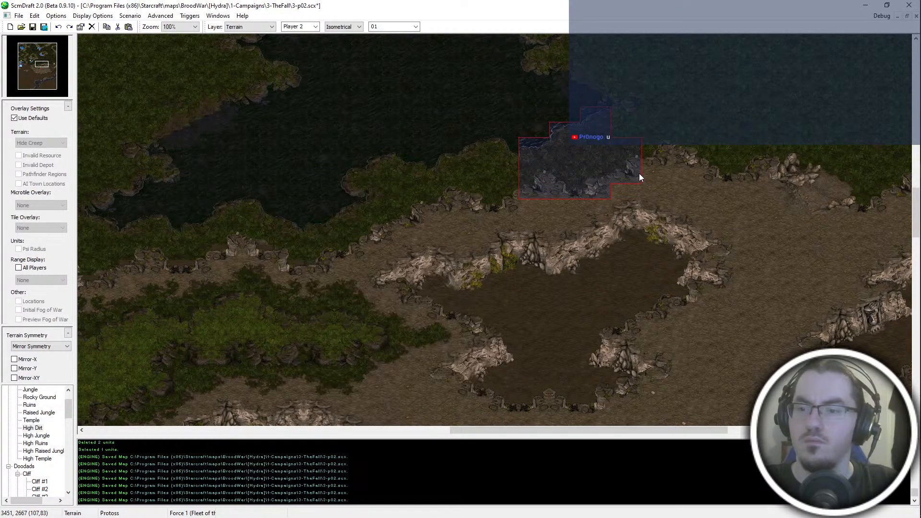
pyautogui.hotkey('ctrl', 'y')
pyautogui.hotkey('ctrl', 'y')
pyautogui.hotkey('ctrl', 'y')
pyautogui.hotkey('ctrl', 'y')
pyautogui.hotkey('ctrl', 'y')
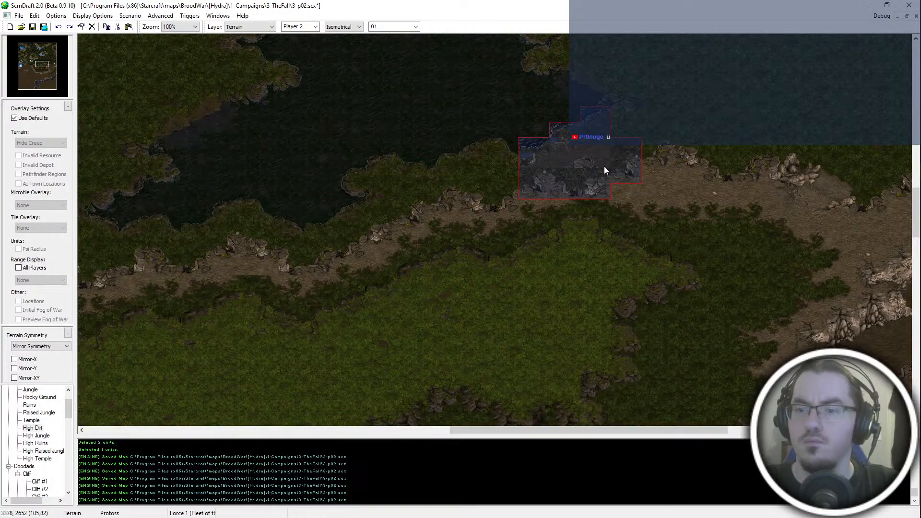
pyautogui.click(582, 154)
pyautogui.press('Escape')
# - Reshape the plateau's northern tip with High Raised Jungle, replacing its pointed peak with a lower, broader edge
pyautogui.rightClick(531, 314)
pyautogui.click(584, 269)
pyautogui.click(601, 265)
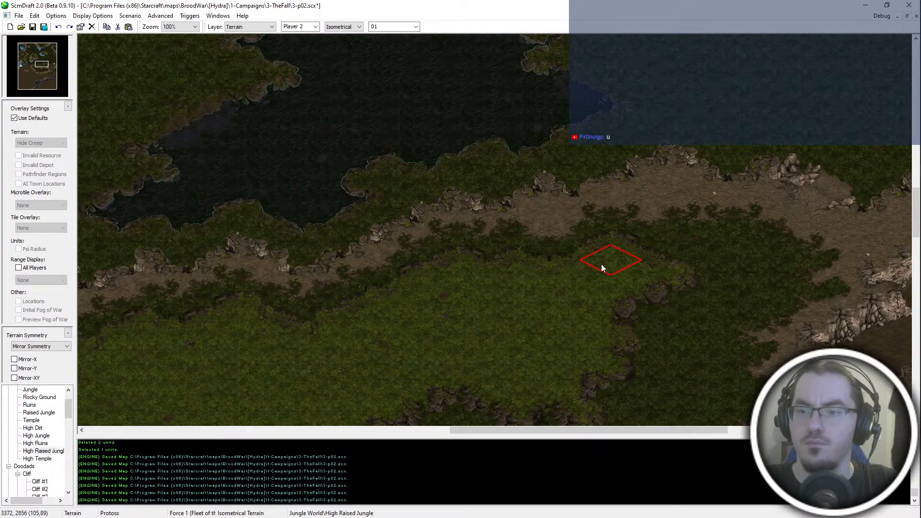
pyautogui.press('Escape')
pyautogui.hotkey('ctrl', 'z')
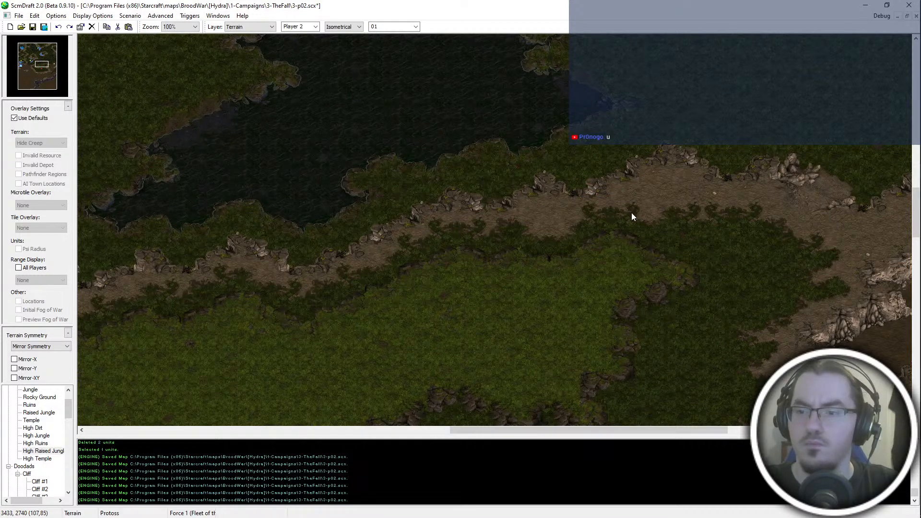
pyautogui.rightClick(552, 269)
pyautogui.click(553, 269)
pyautogui.hotkey('ctrl', 'z')
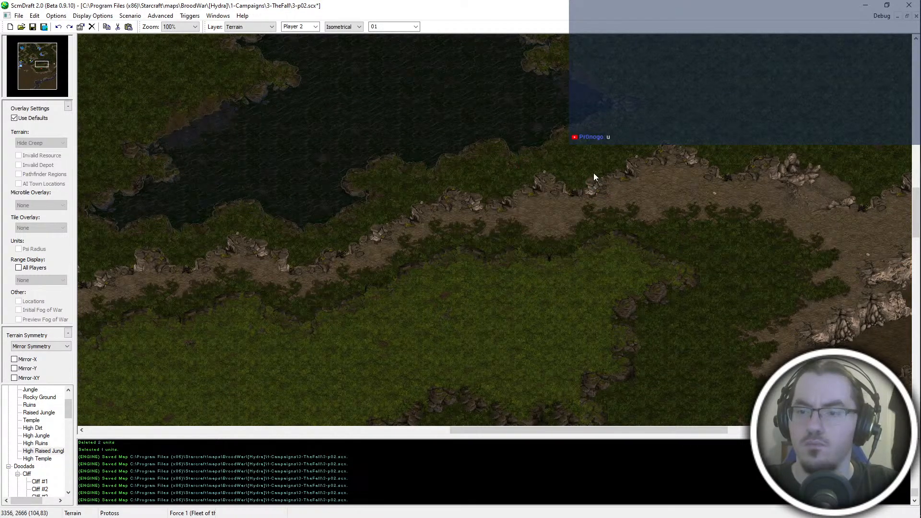
pyautogui.hotkey('ctrl', 'z')
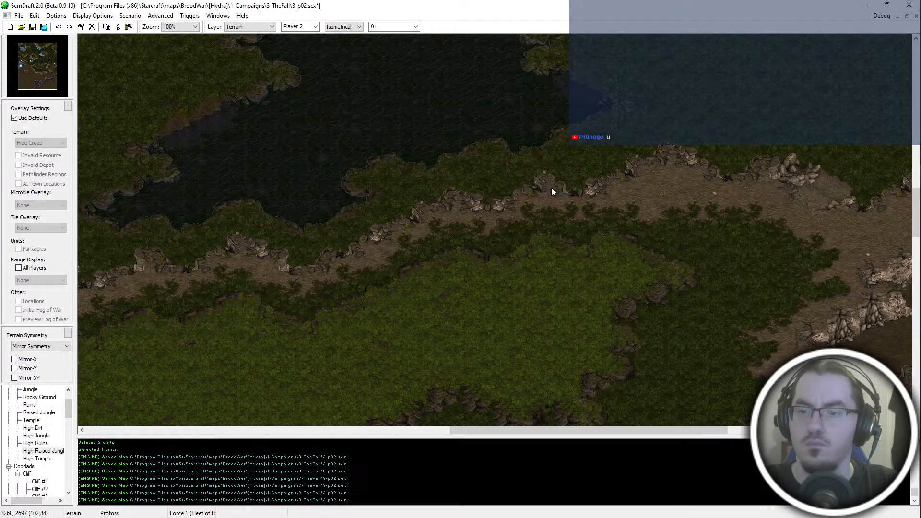
# - Restore the lakeside cliff tile above the plateau's northern tip from an earlier undo state, and save the map
pyautogui.hotkey('ctrl', 'z')
pyautogui.hotkey('ctrl', 'z')
pyautogui.hotkey('ctrl', 'z')
pyautogui.hotkey('ctrl', 'z')
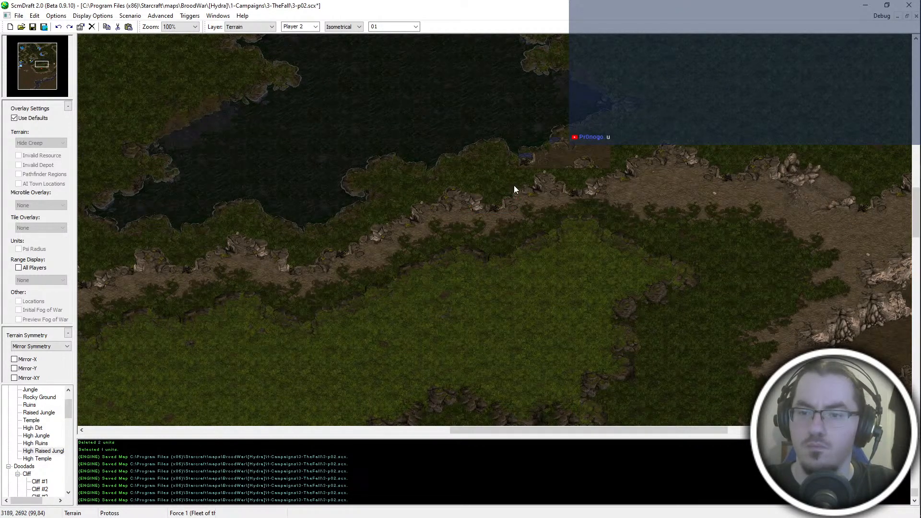
pyautogui.hotkey('ctrl', 'z')
pyautogui.hotkey('ctrl', 'z')
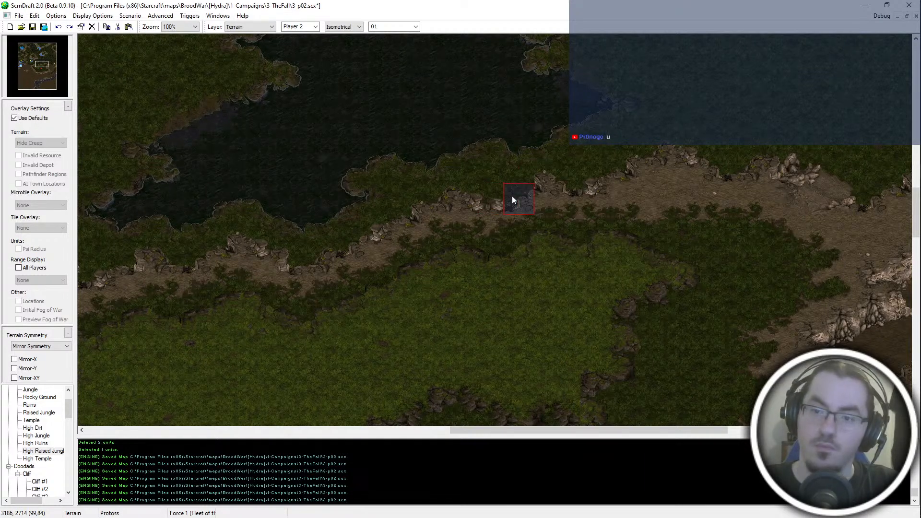
pyautogui.hotkey('ctrl', 's')
pyautogui.moveTo(618, 240); pyautogui.dragTo(875, 177, button='middle')
pyautogui.moveTo(642, 196); pyautogui.dragTo(637, 286, button='middle')
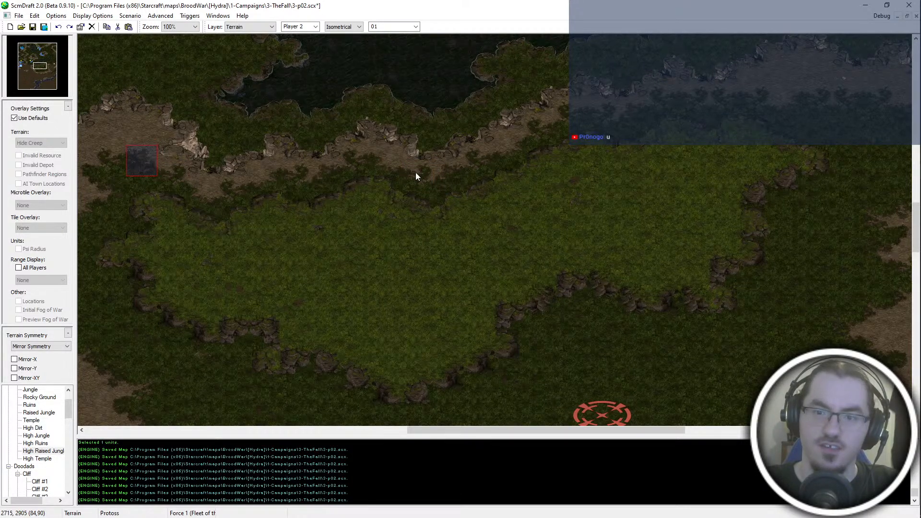
pyautogui.press('Up')
pyautogui.press('Right')
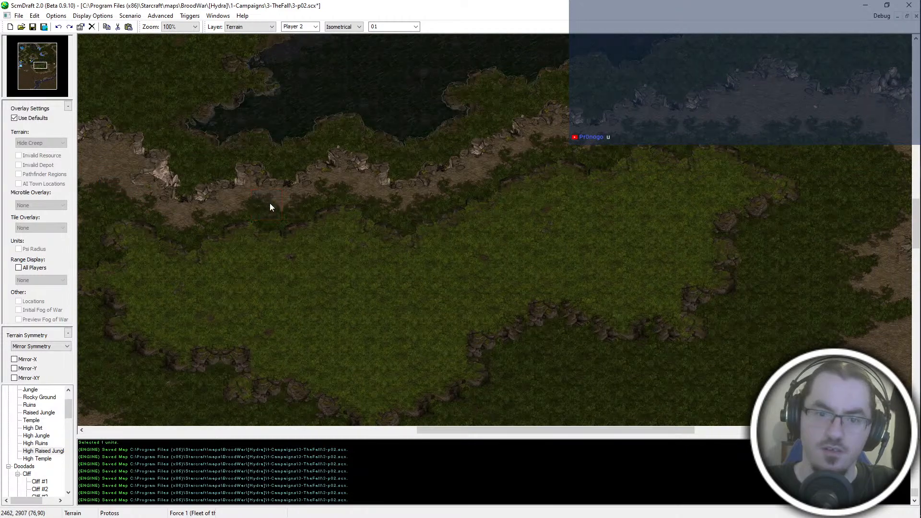
pyautogui.press('Up')
pyautogui.press('Left')
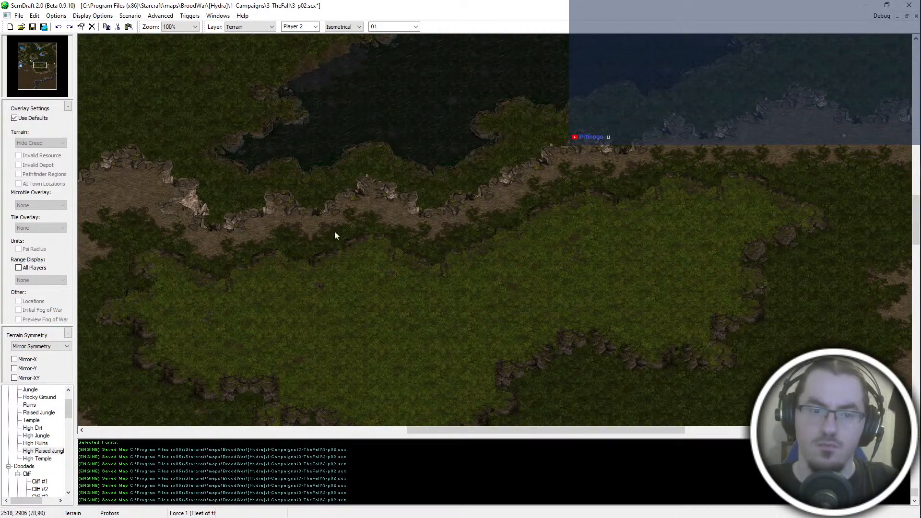
# - Examine the reshaped plateau's edges and the surrounding High Jungle from the lakeside path round to the southeastern fringe
pyautogui.press('Down')
pyautogui.press('Left')
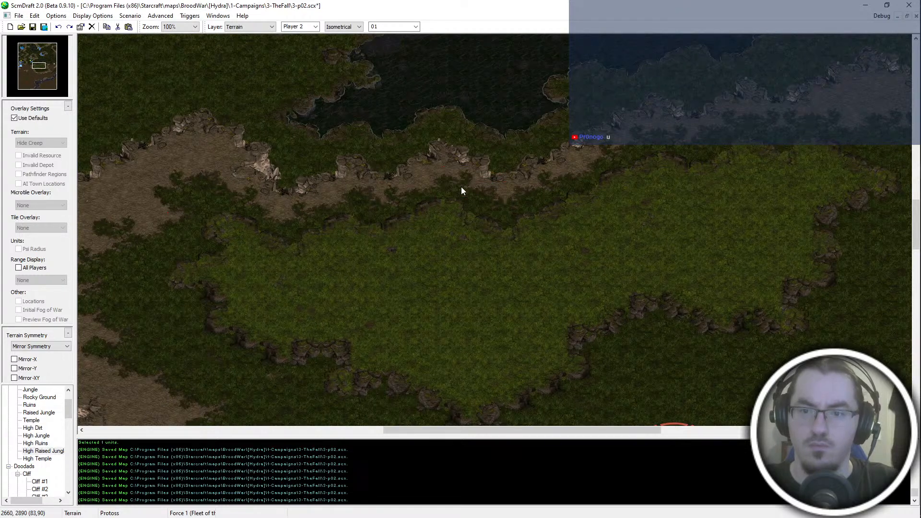
pyautogui.press('Up')
pyautogui.press('Right')
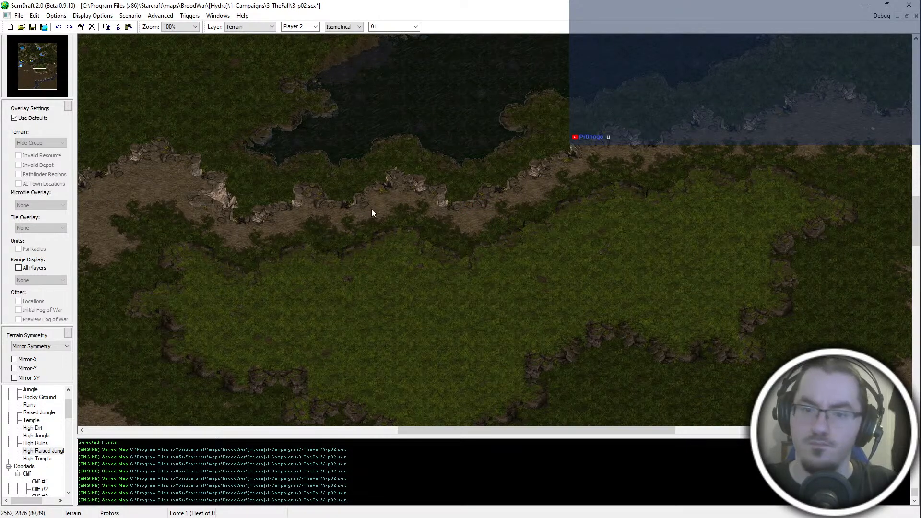
pyautogui.press('Right')
pyautogui.press('Up')
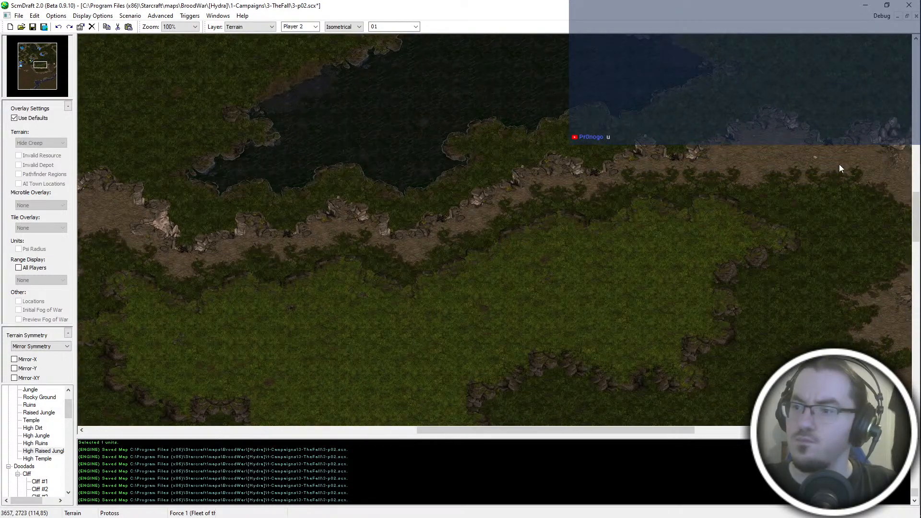
pyautogui.press('Right')
pyautogui.press('Down')
pyautogui.press('Left')
pyautogui.press('Up')
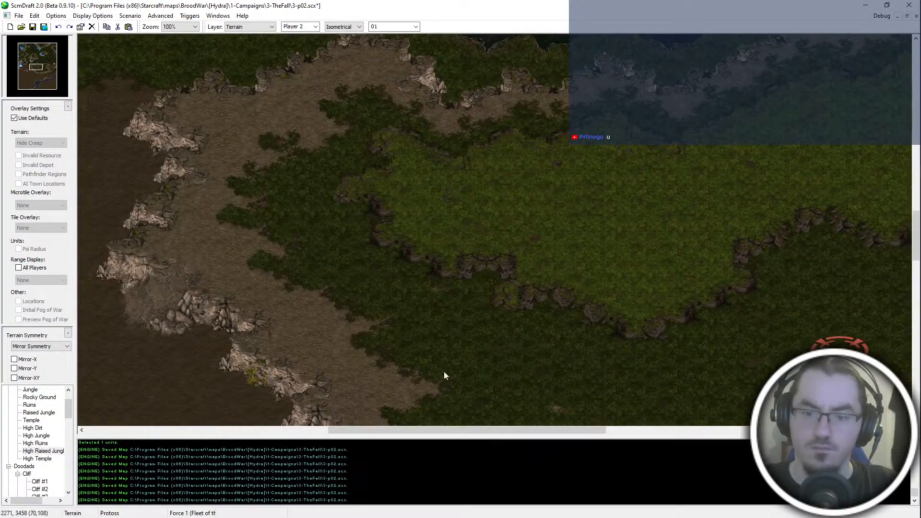
pyautogui.press('Down')
pyautogui.press('Right')
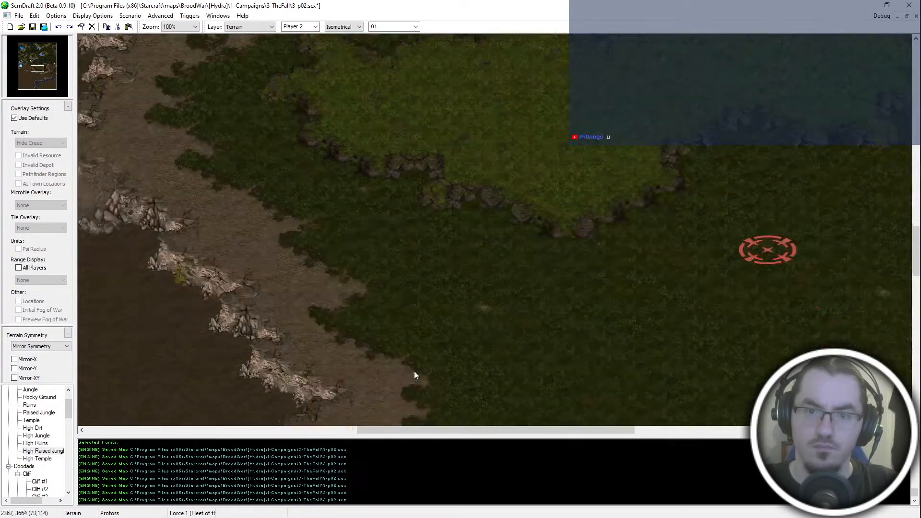
pyautogui.press('Right')
pyautogui.press('Up')
pyautogui.press('Right')
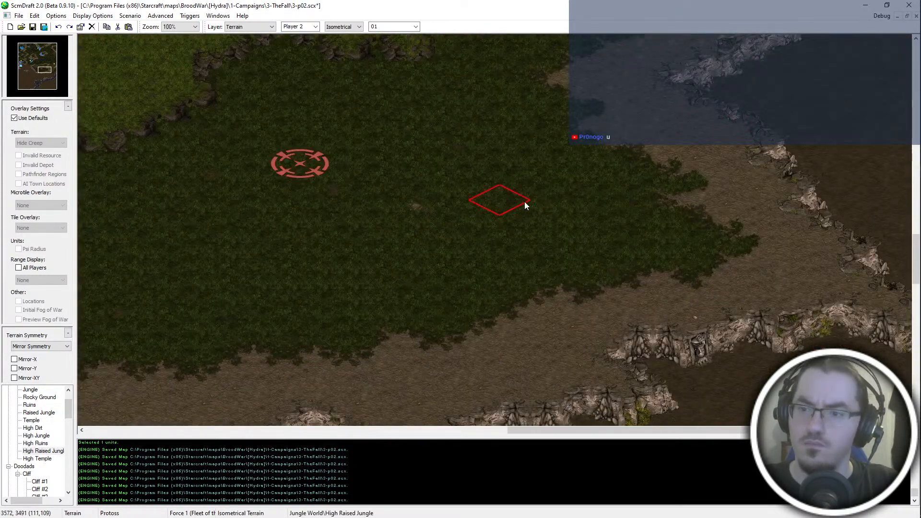
# - Try cutting a High Dirt notch into the High Jungle's southern edge southeast of the red start location, and undo it
pyautogui.moveTo(499, 358); pyautogui.dragTo(489, 302)
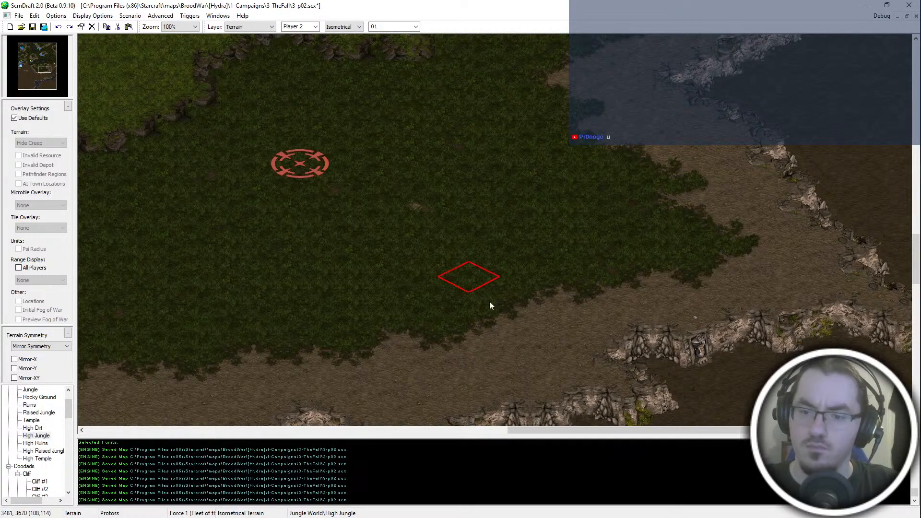
pyautogui.rightClick(518, 353)
pyautogui.moveTo(516, 351); pyautogui.dragTo(471, 289)
pyautogui.rightClick(471, 217)
pyautogui.click(502, 328)
pyautogui.hotkey('ctrl', 'z')
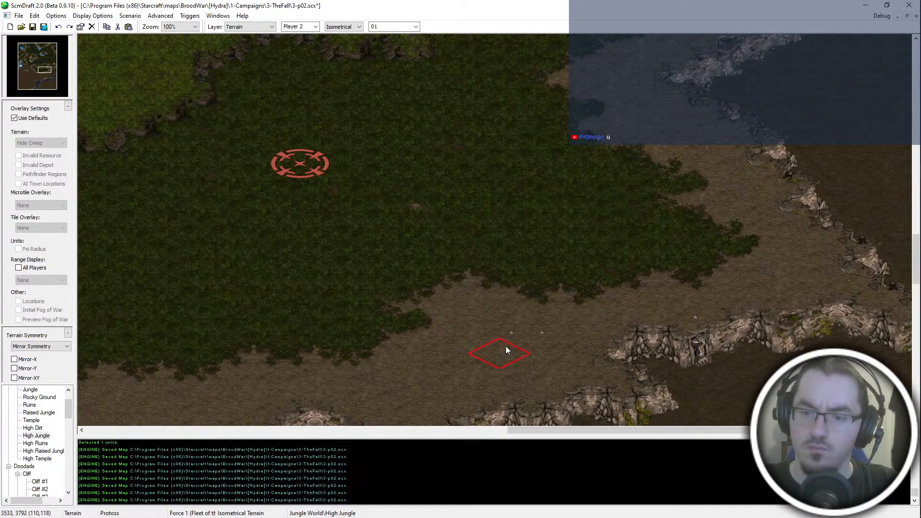
pyautogui.click(507, 328)
pyautogui.hotkey('ctrl', 'z')
pyautogui.moveTo(488, 150); pyautogui.dragTo(469, 65, button='middle')
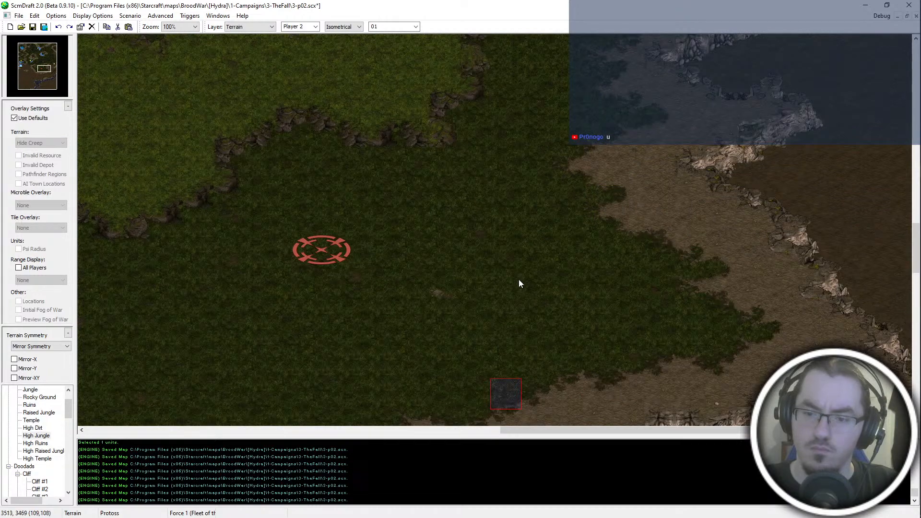
# - Paste copied jungle edge tiles onto the dirt path north of the plateau's northeastern part to make the High Jungle border irregular
pyautogui.moveTo(528, 287); pyautogui.dragTo(504, 35, button='middle')
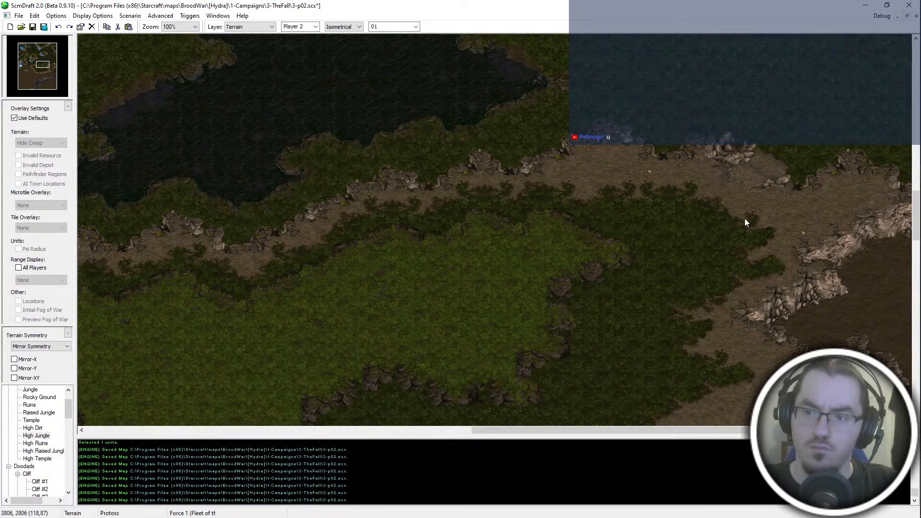
pyautogui.press('Up')
pyautogui.press('Left')
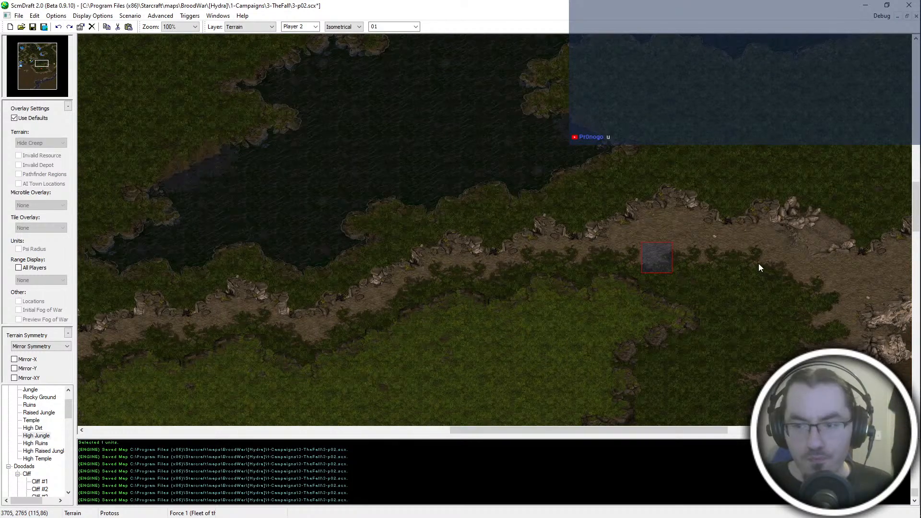
pyautogui.scroll(1, 732, 254)
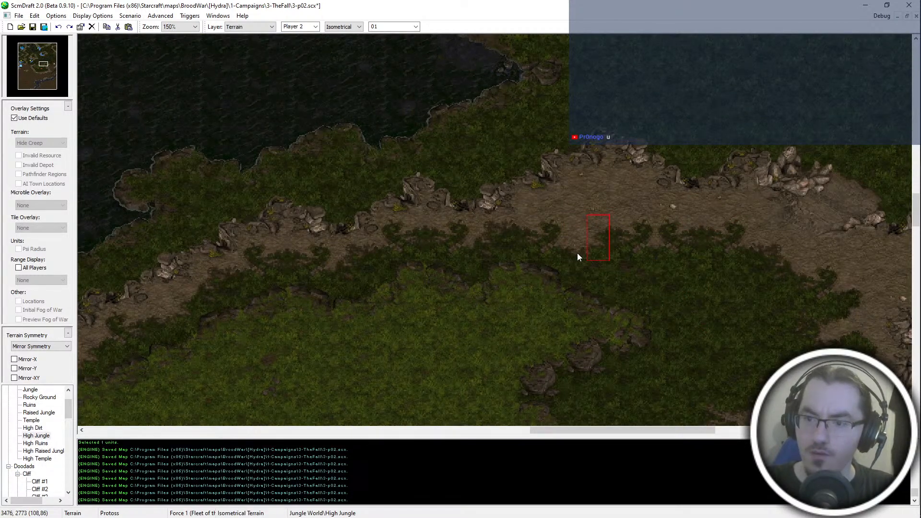
pyautogui.click(543, 212)
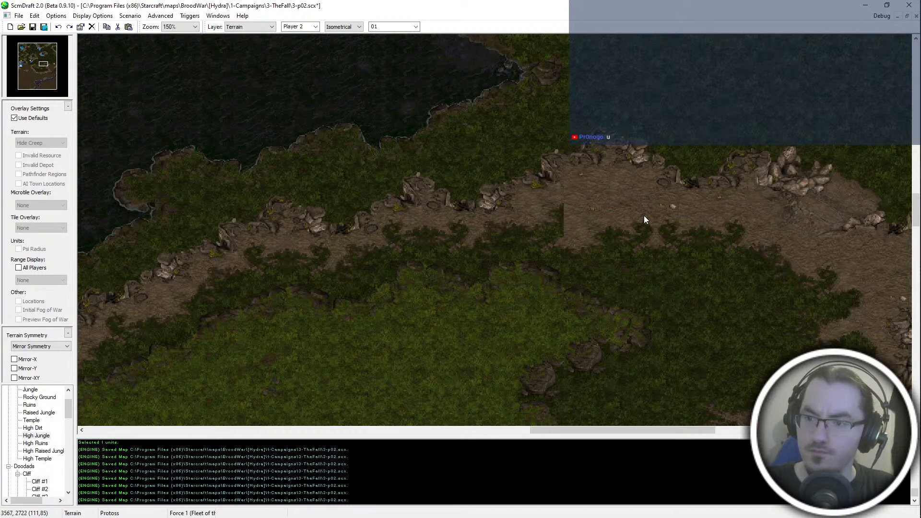
pyautogui.click(585, 215)
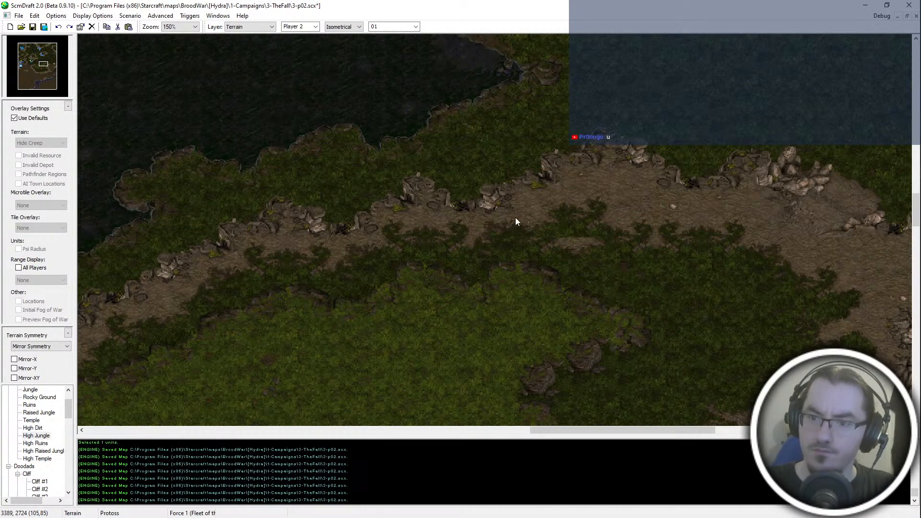
pyautogui.click(640, 219)
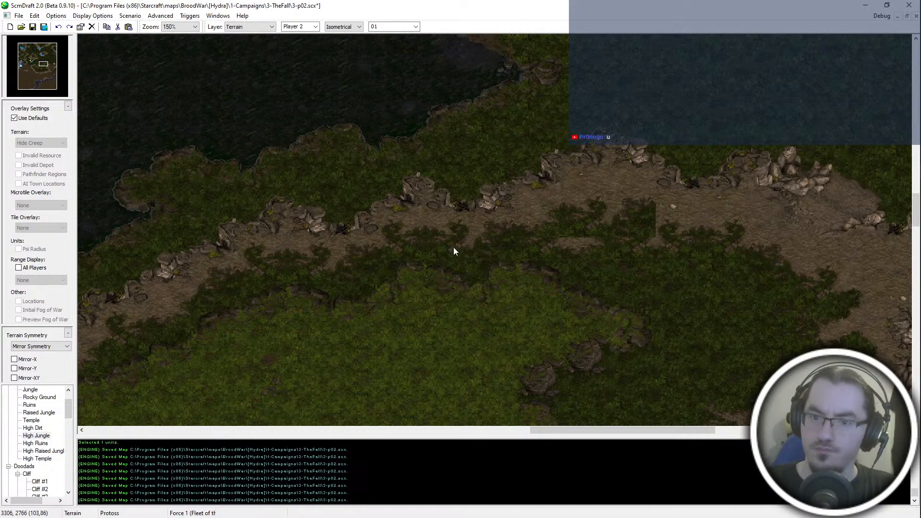
# - Round off the abrupt eastern end of the extended jungle border along the lakeside path with a matching edge tile
pyautogui.keyDown('ctrl'); pyautogui.scroll(-1, 453, 247); pyautogui.keyUp('ctrl')
pyautogui.moveTo(125, 349); pyautogui.dragTo(274, 278, button='middle')
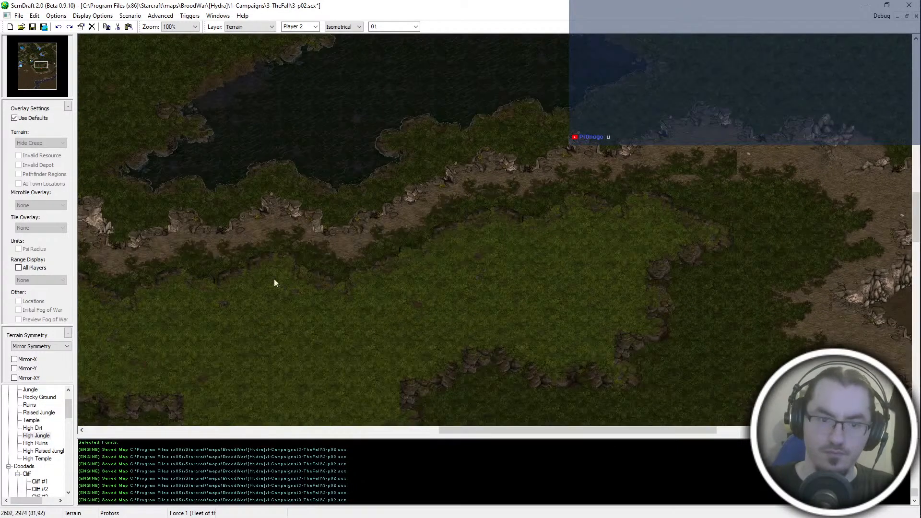
pyautogui.moveTo(90, 249); pyautogui.dragTo(165, 278, button='middle')
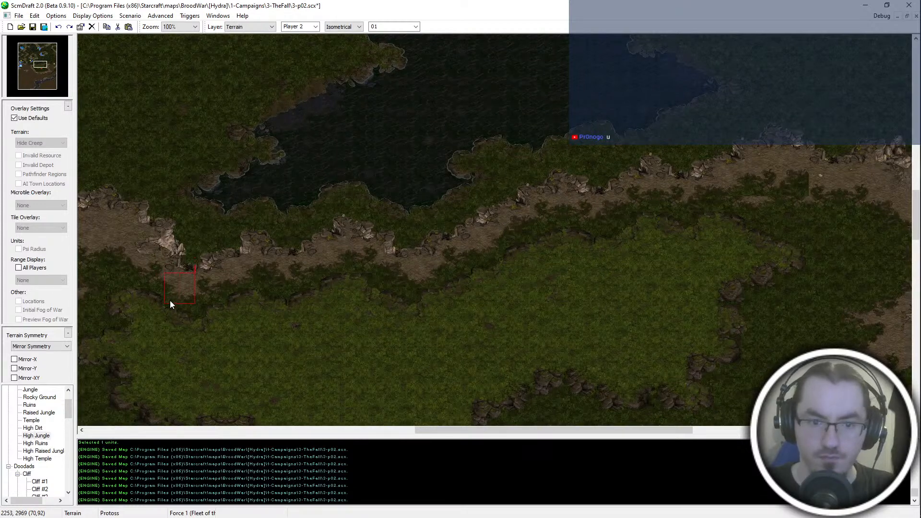
pyautogui.moveTo(660, 252); pyautogui.dragTo(632, 260, button='middle')
pyautogui.moveTo(878, 219); pyautogui.dragTo(775, 241, button='middle')
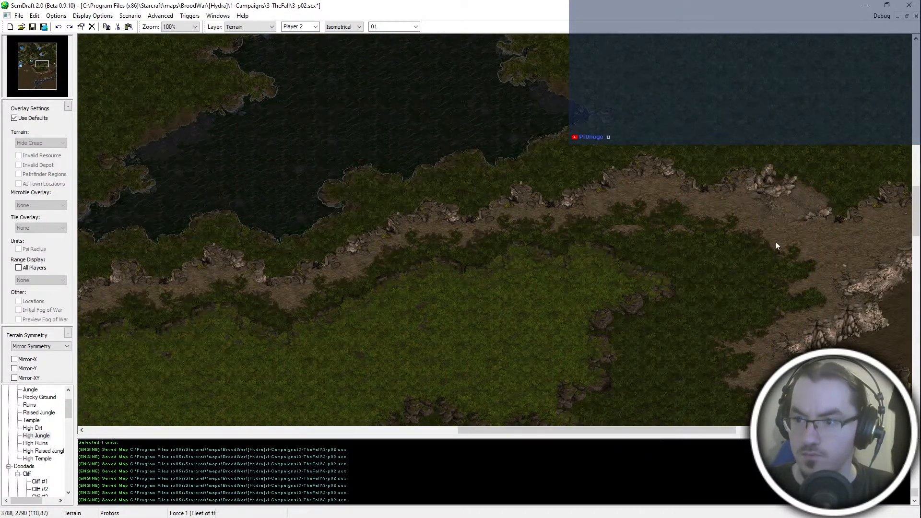
# - Fill the leftover dirt gaps in the northern jungle border with High Jungle using a rectangular brush of width 02, and save the map
pyautogui.keyDown('ctrl'); pyautogui.scroll(1, 726, 277); pyautogui.keyUp('ctrl')
pyautogui.click(353, 26)
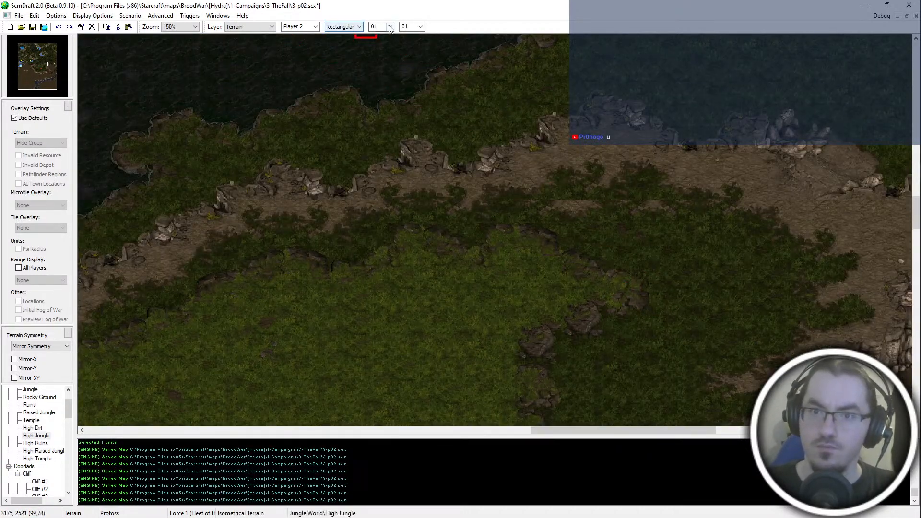
pyautogui.click(341, 42)
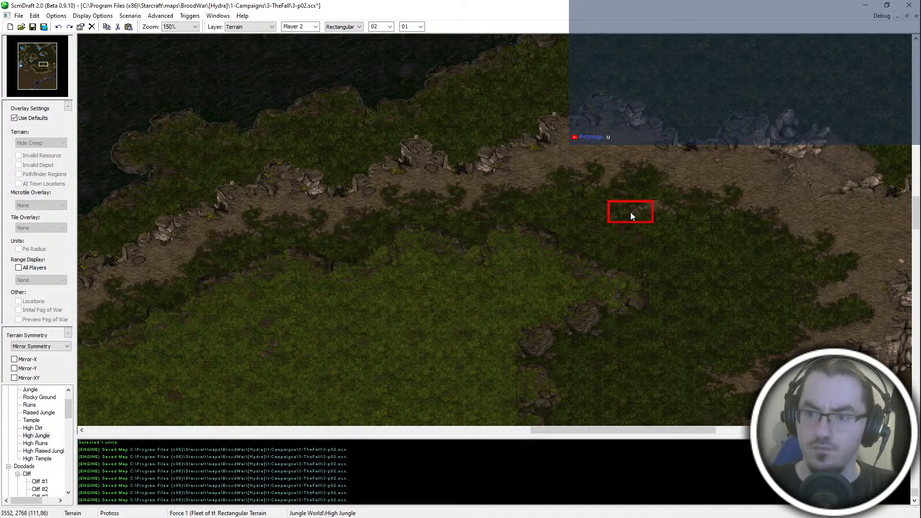
pyautogui.moveTo(712, 261); pyautogui.dragTo(766, 283, button='middle')
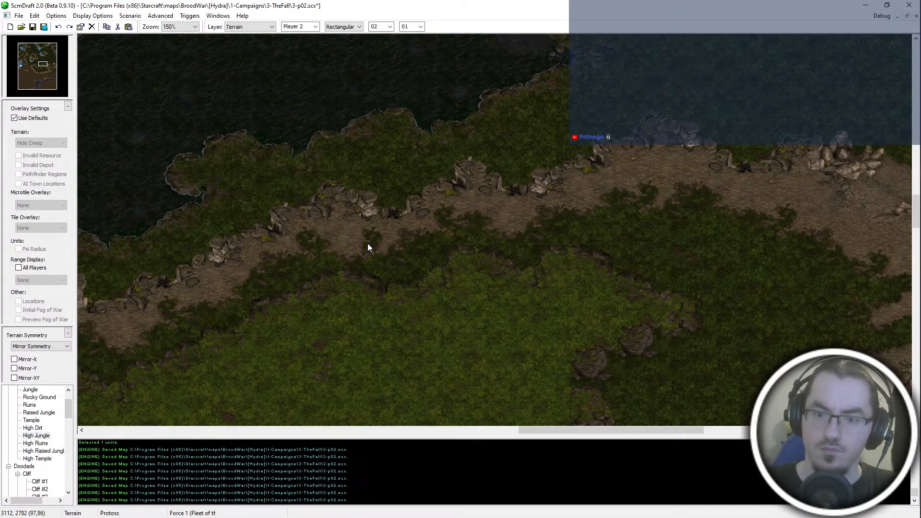
pyautogui.moveTo(495, 276); pyautogui.dragTo(528, 255, button='middle')
pyautogui.hotkey('ctrl', 's')
# - Touch up the jungle tiles around the plateau's northeastern side, and save the map
pyautogui.keyDown('ctrl'); pyautogui.scroll(-1, 363, 278); pyautogui.keyUp('ctrl')
pyautogui.moveTo(432, 306); pyautogui.dragTo(384, 259, button='middle')
pyautogui.rightClick(342, 322)
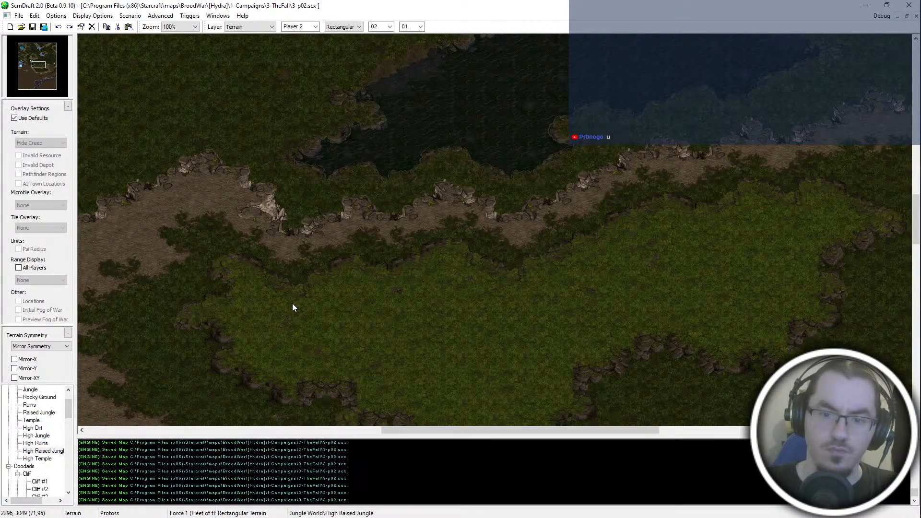
pyautogui.moveTo(294, 307); pyautogui.dragTo(666, 242, button='middle')
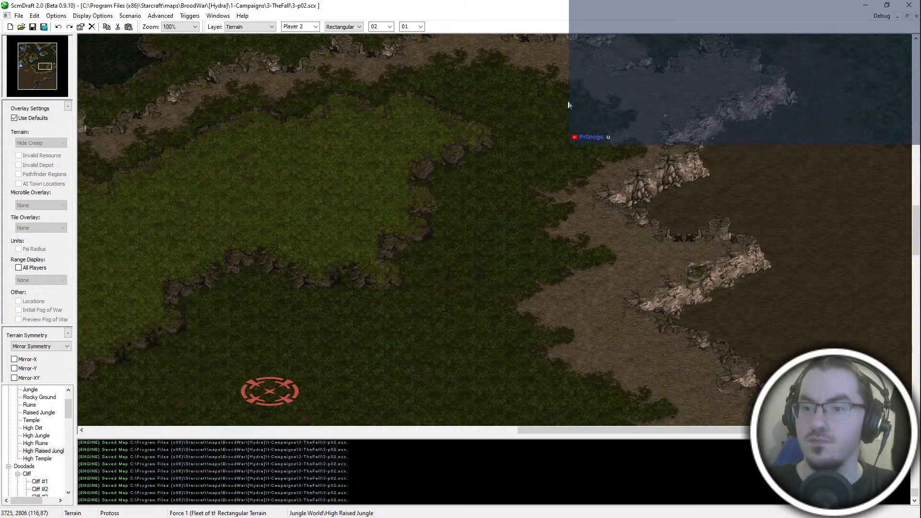
pyautogui.scroll(3, 568, 100)
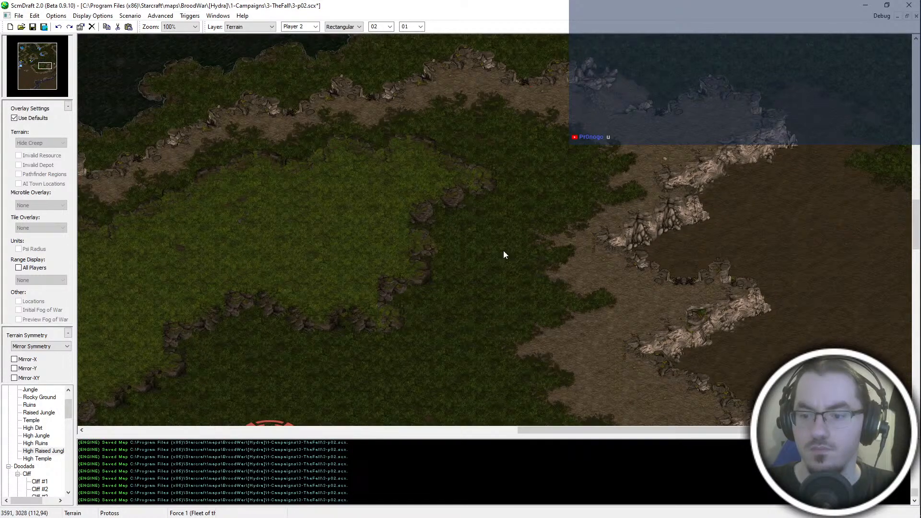
pyautogui.moveTo(503, 250); pyautogui.dragTo(467, 215, button='middle')
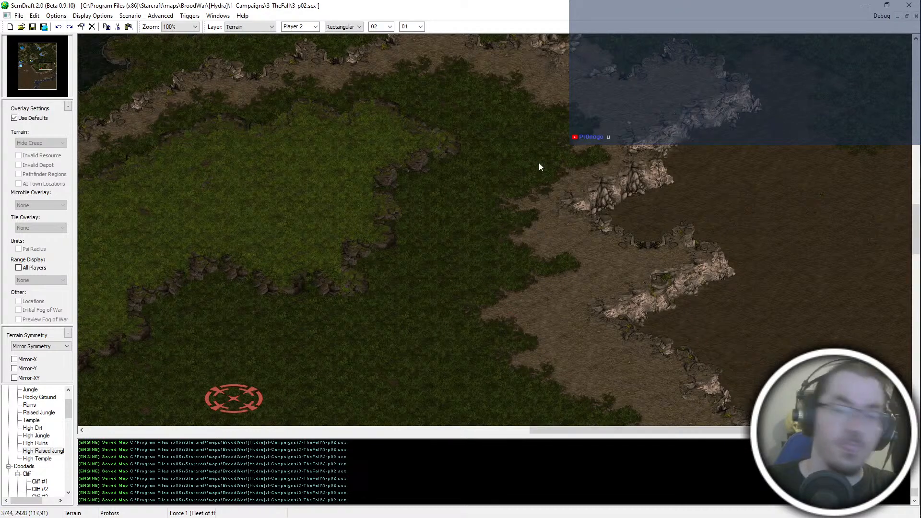
pyautogui.click(557, 97)
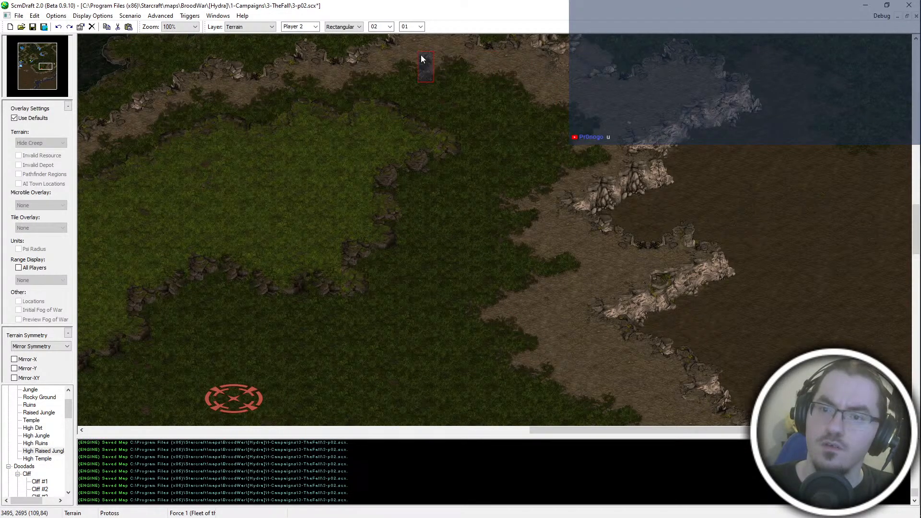
pyautogui.hotkey('ctrl', 's')
# - Review the whole plateau and its jungle and dirt surroundings from the eastern cliffs to the western cliffs
pyautogui.moveTo(590, 251); pyautogui.dragTo(757, 202, button='middle')
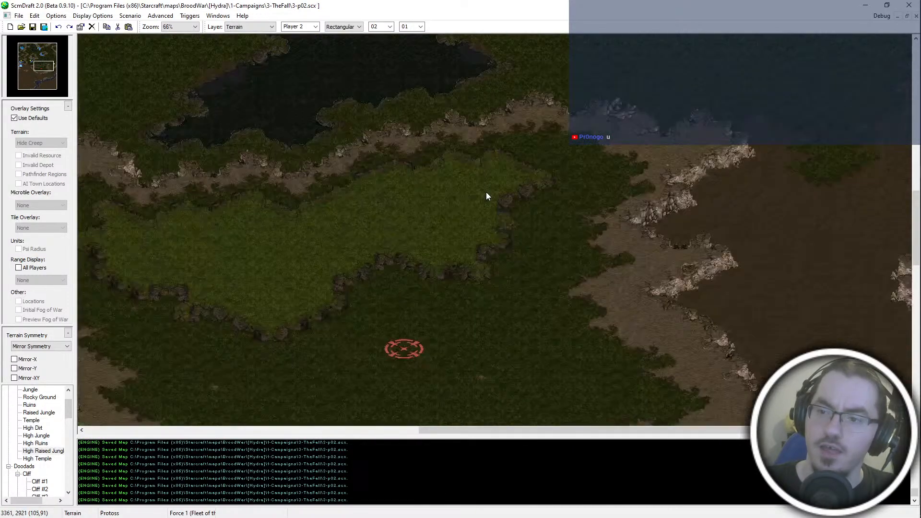
pyautogui.moveTo(485, 192); pyautogui.dragTo(738, 102, button='middle')
pyautogui.moveTo(159, 319); pyautogui.dragTo(403, 372, button='middle')
pyautogui.moveTo(290, 150); pyautogui.dragTo(329, 232, button='middle')
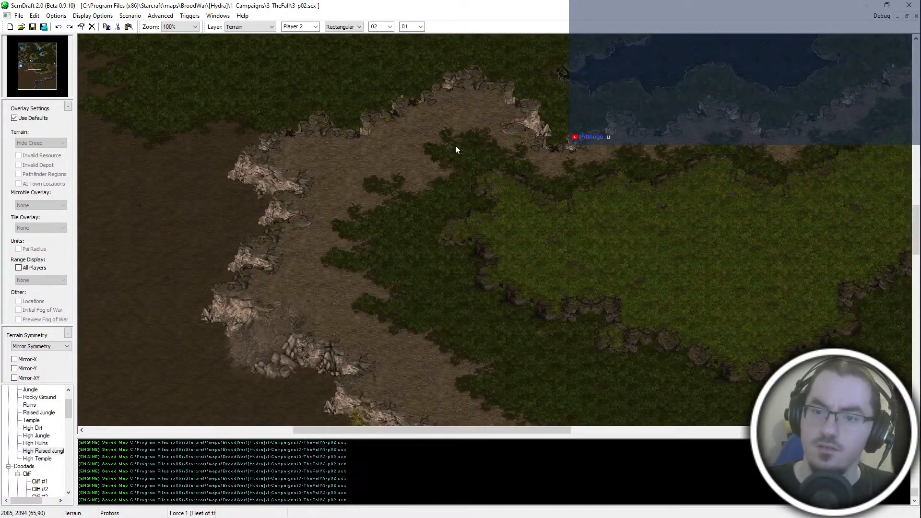
pyautogui.moveTo(787, 391); pyautogui.dragTo(473, 276, button='middle')
pyautogui.scroll(-1, 597, 157)
pyautogui.scroll(1, 597, 156)
pyautogui.moveTo(564, 259); pyautogui.dragTo(470, 280, button='middle')
# - On the Units layer, copy the nine mineral fields of the western base and paste them south of the red start location
pyautogui.press('u')
pyautogui.moveTo(480, 73); pyautogui.dragTo(450, 116, button='middle')
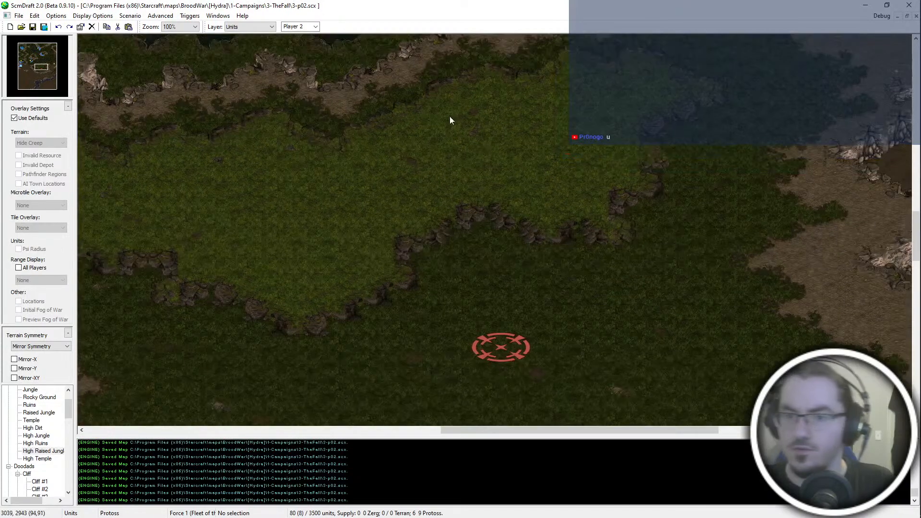
pyautogui.press('t')
pyautogui.press('u')
pyautogui.scroll(-1, 488, 254)
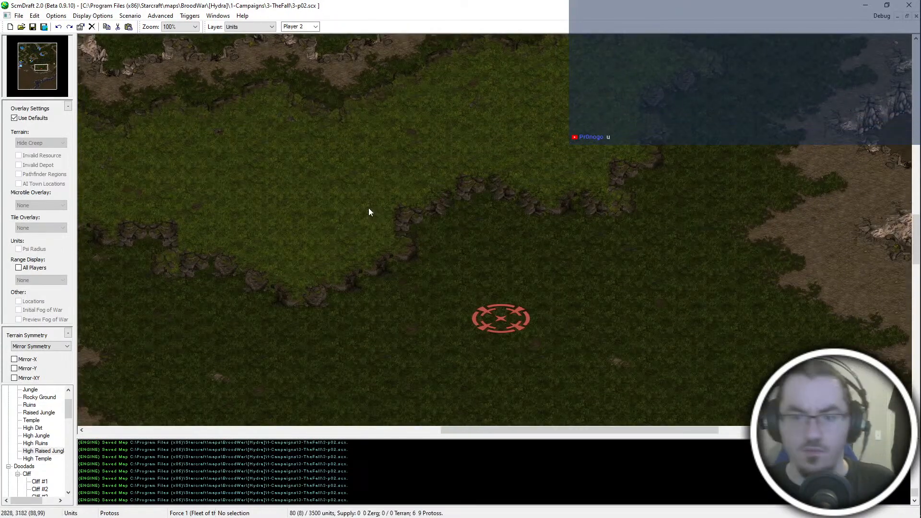
pyautogui.scroll(-3, 288, 173)
pyautogui.moveTo(105, 113); pyautogui.dragTo(168, 143)
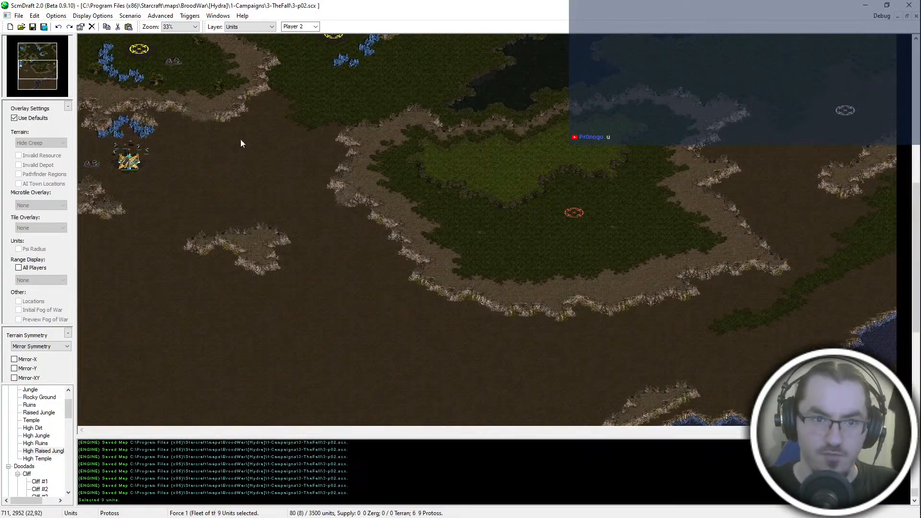
pyautogui.scroll(1, 609, 199)
pyautogui.hotkey('ctrl', 'v')
pyautogui.click(586, 272)
pyautogui.scroll(2, 590, 231)
# - Move three of the pasted mineral fields up against the plateau's southern cliff, north of the red start location
pyautogui.moveTo(602, 289); pyautogui.dragTo(549, 309)
pyautogui.moveTo(486, 134); pyautogui.dragTo(508, 163, button='middle')
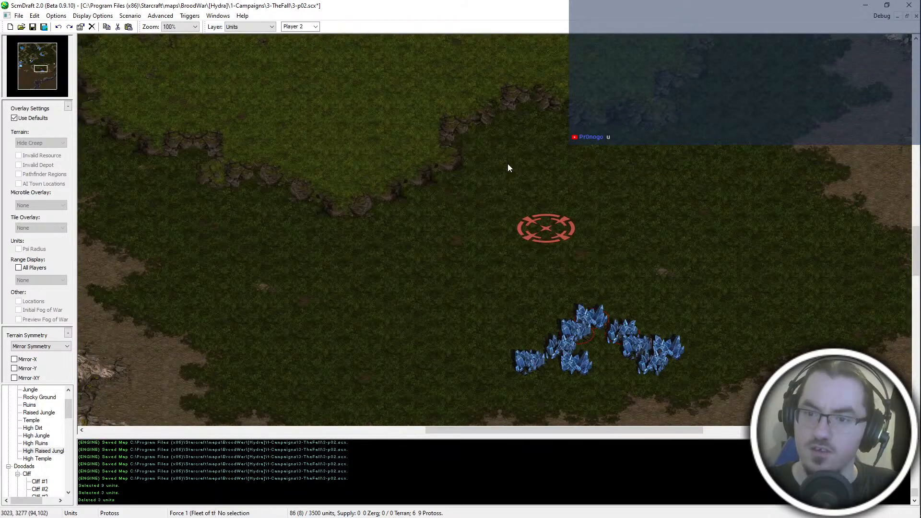
pyautogui.hotkey('ctrl', 'x')
pyautogui.hotkey('ctrl', 'v')
pyautogui.click(562, 136)
# - Move a single mineral field beside the group at the southern cliff and place another one just west of it
pyautogui.click(563, 343)
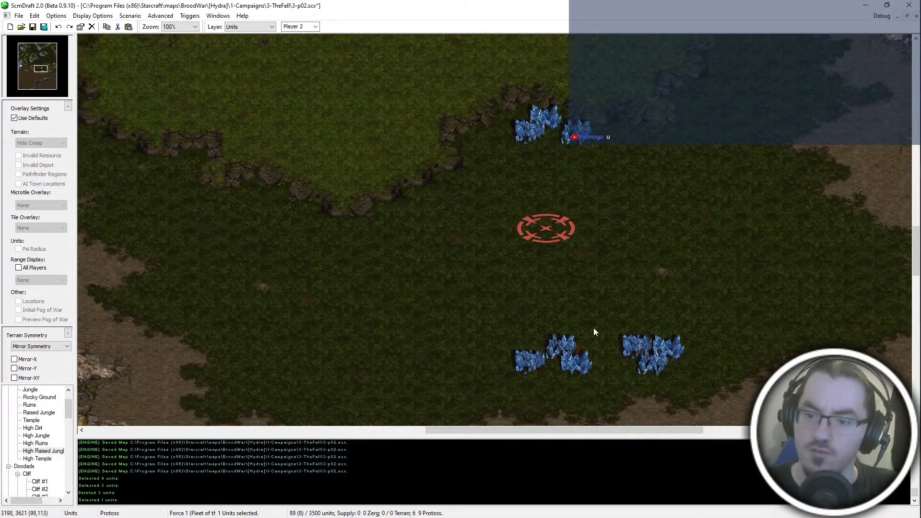
pyautogui.hotkey('ctrl', 'x')
pyautogui.hotkey('ctrl', 'v')
pyautogui.click(520, 125)
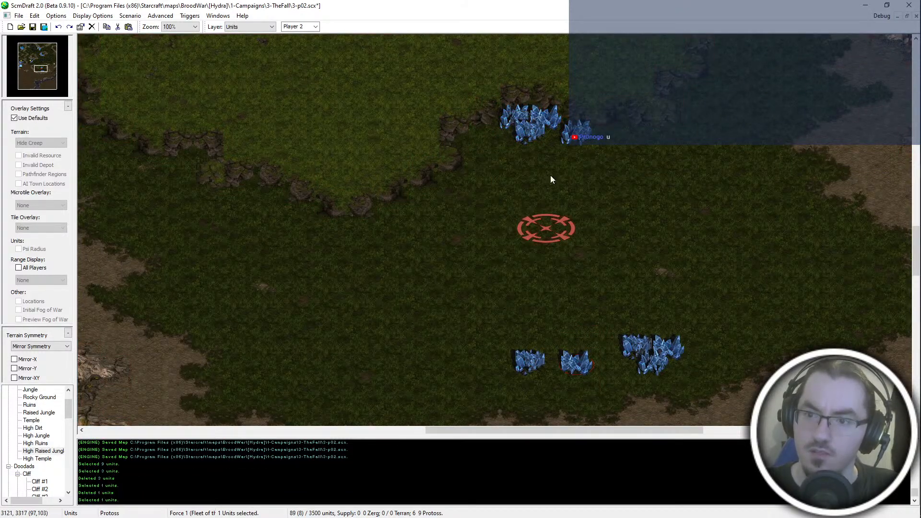
pyautogui.hotkey('ctrl', 'v')
pyautogui.click(485, 136)
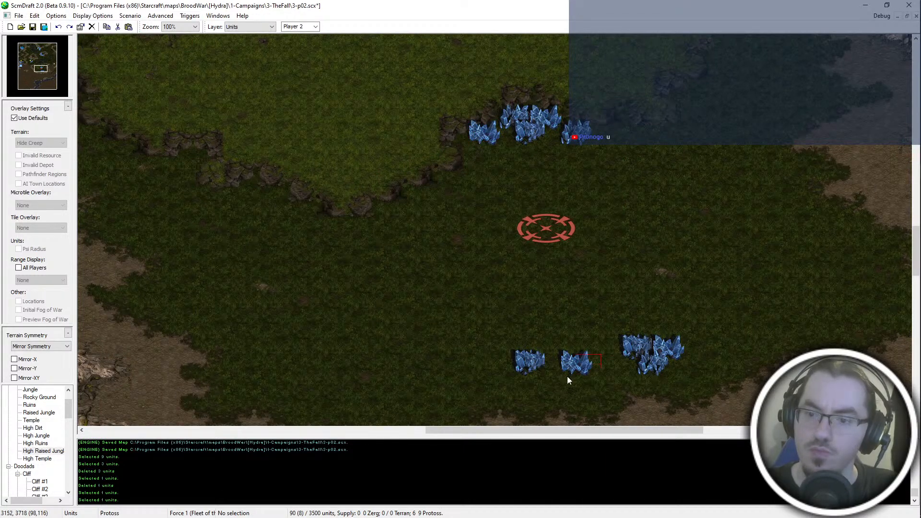
# - Delete one spare mineral field south of the red start location and move two others to the cliff edge west of it
pyautogui.press('Delete')
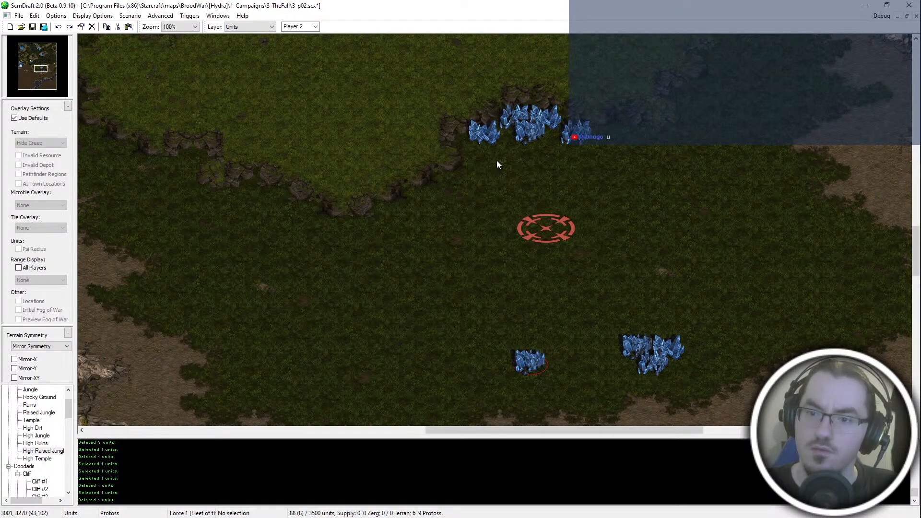
pyautogui.hotkey('ctrl', 'x')
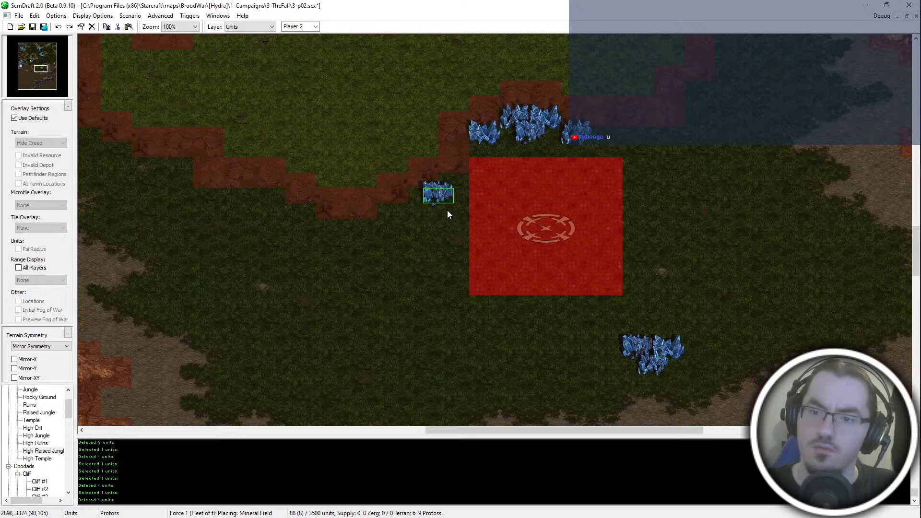
pyautogui.click(446, 205)
pyautogui.click(677, 354)
pyautogui.hotkey('ctrl', 'x')
pyautogui.hotkey('ctrl', 'v')
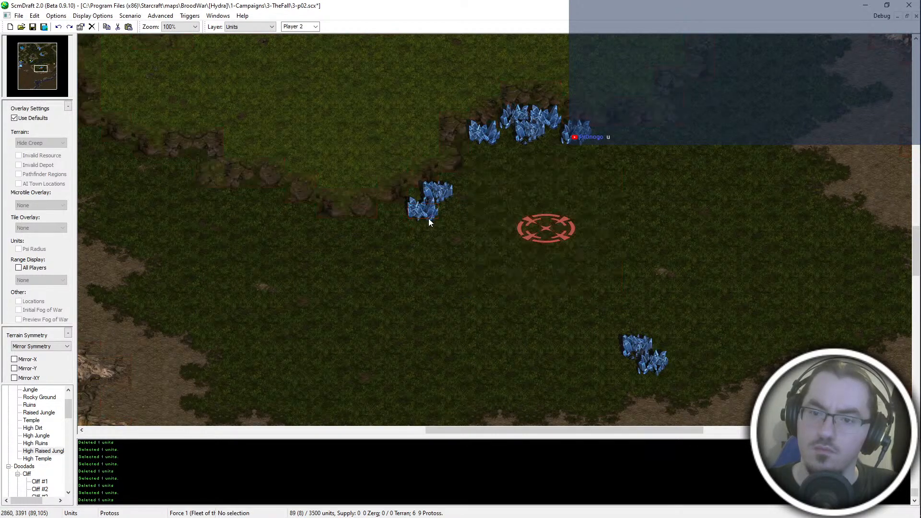
pyautogui.click(428, 219)
# - Move the last two mineral fields from the southeast to the lower end of the group west of the start location
pyautogui.click(636, 349)
pyautogui.hotkey('ctrl', 'x')
pyautogui.hotkey('ctrl', 'v')
pyautogui.click(414, 244)
pyautogui.click(651, 362)
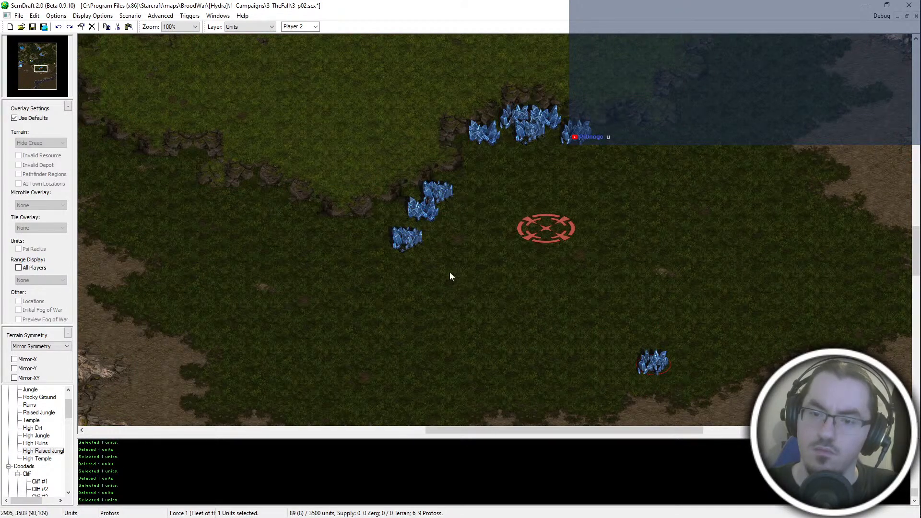
pyautogui.hotkey('ctrl', 'x')
pyautogui.hotkey('ctrl', 'v')
pyautogui.click(399, 229)
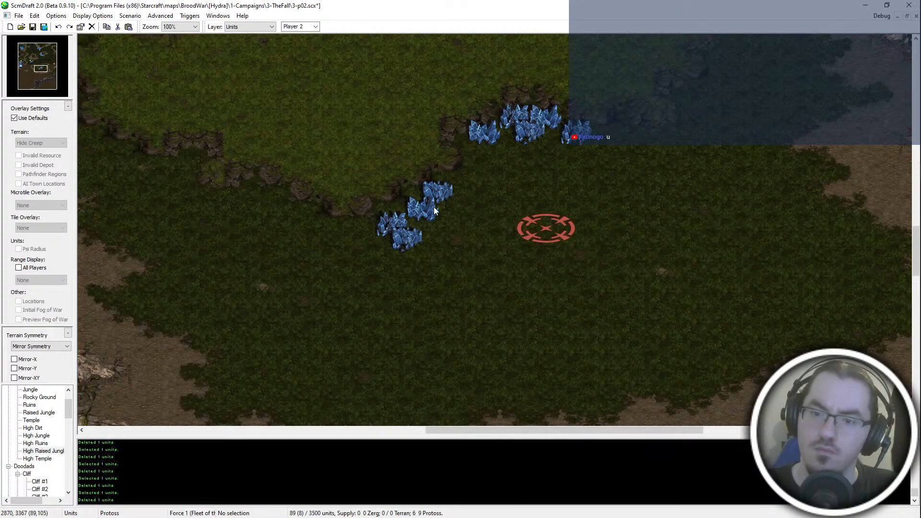
# - Copy one mineral field of the western group and paste it at the group's southern end
pyautogui.click(435, 208)
pyautogui.click(442, 195)
pyautogui.click(429, 214)
pyautogui.hotkey('ctrl', 'c')
pyautogui.hotkey('ctrl', 'v')
pyautogui.click(403, 263)
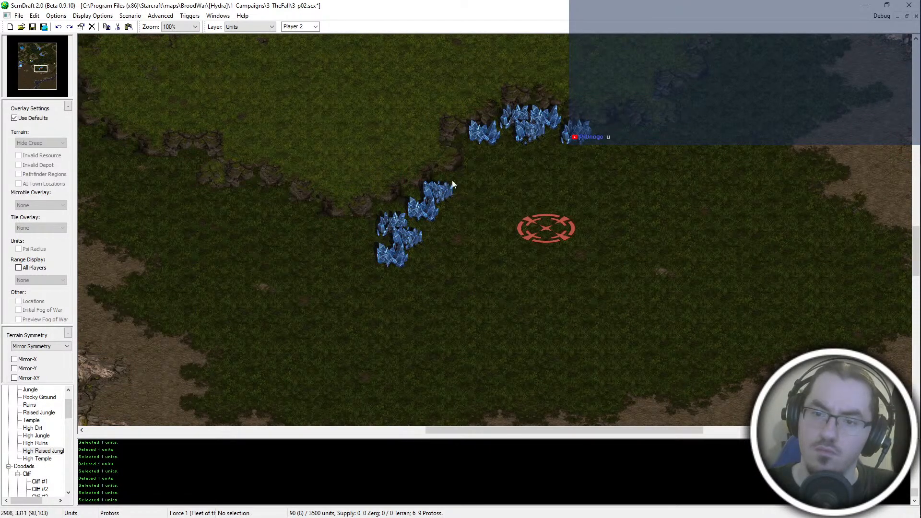
# - Shift the five western mineral fields slightly northeast, tight against the cliff and closer to the start location
pyautogui.moveTo(452, 180); pyautogui.dragTo(386, 261)
pyautogui.hotkey('ctrl', 'x')
pyautogui.hotkey('ctrl', 'v')
pyautogui.click(434, 216)
# - Move the red start location slightly northwest toward the minerals, and select all the mineral fields around it
pyautogui.click(544, 227)
pyautogui.hotkey('ctrl', 'x')
pyautogui.hotkey('ctrl', 'v')
pyautogui.click(536, 215)
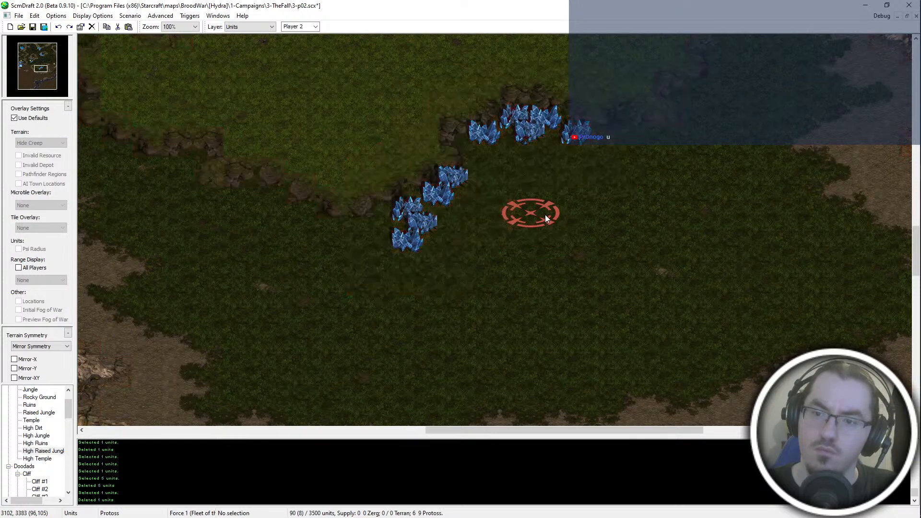
pyautogui.click(544, 215)
pyautogui.moveTo(572, 216); pyautogui.dragTo(550, 237, button='middle')
pyautogui.moveTo(561, 106); pyautogui.dragTo(323, 306)
pyautogui.moveTo(405, 278); pyautogui.dragTo(398, 257, button='middle')
pyautogui.click(502, 275)
# - Copy the vespene geyser of the western base and paste it east of the red start location
pyautogui.moveTo(453, 304); pyautogui.dragTo(108, 228, button='middle')
pyautogui.scroll(-2, 130, 217)
pyautogui.moveTo(355, 309); pyautogui.dragTo(70, 295, button='middle')
pyautogui.moveTo(129, 204); pyautogui.dragTo(60, 252)
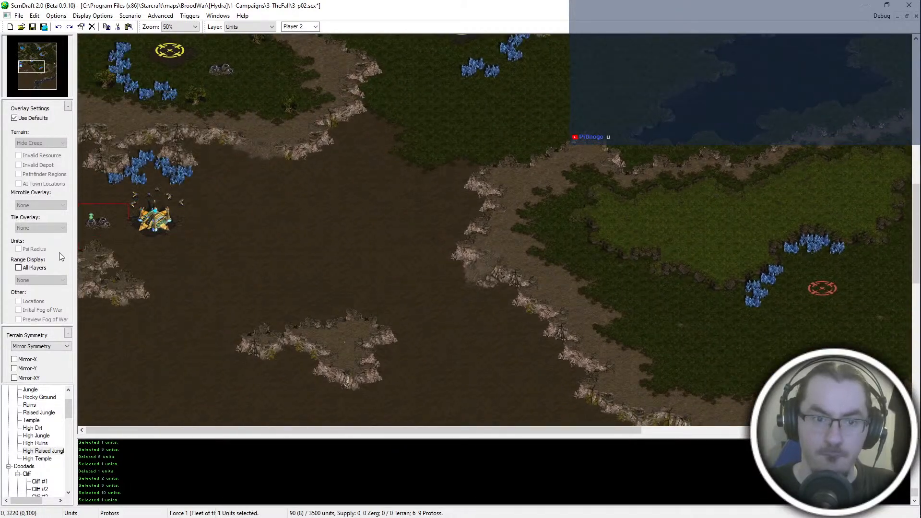
pyautogui.hotkey('ctrl', 'c')
pyautogui.moveTo(868, 271); pyautogui.dragTo(753, 248, button='middle')
pyautogui.scroll(1, 750, 245)
pyautogui.hotkey('ctrl', 'v')
pyautogui.click(770, 266)
pyautogui.press('Escape')
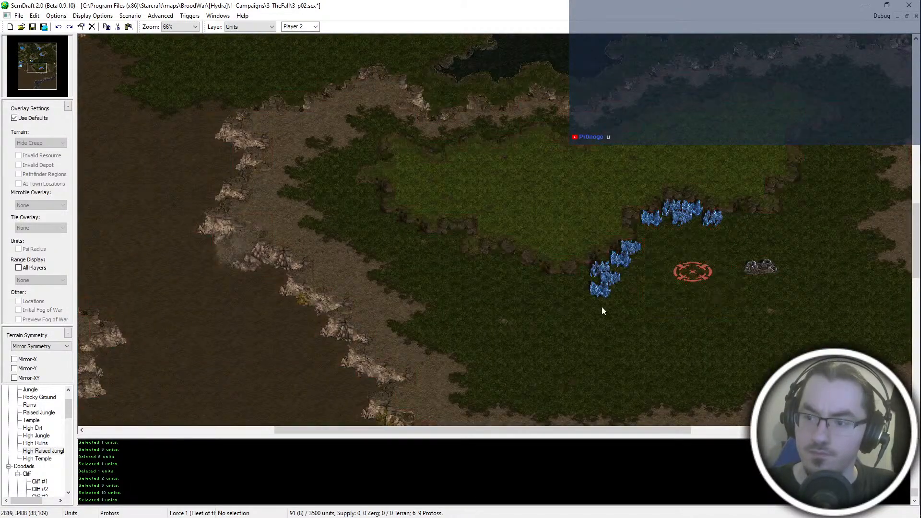
# - Move the pasted vespene geyser right up against the eastern edge of the start location's restricted resource zone
pyautogui.moveTo(601, 306); pyautogui.dragTo(439, 299, button='middle')
pyautogui.scroll(1, 440, 299)
pyautogui.moveTo(718, 234); pyautogui.dragTo(689, 263, button='middle')
pyautogui.click(624, 302)
pyautogui.hotkey('ctrl', 'x')
pyautogui.hotkey('ctrl', 'v')
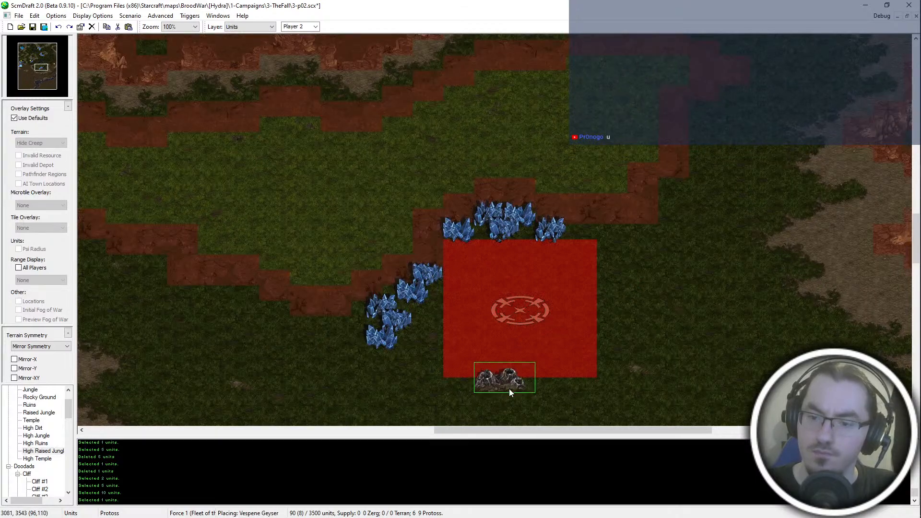
pyautogui.click(631, 305)
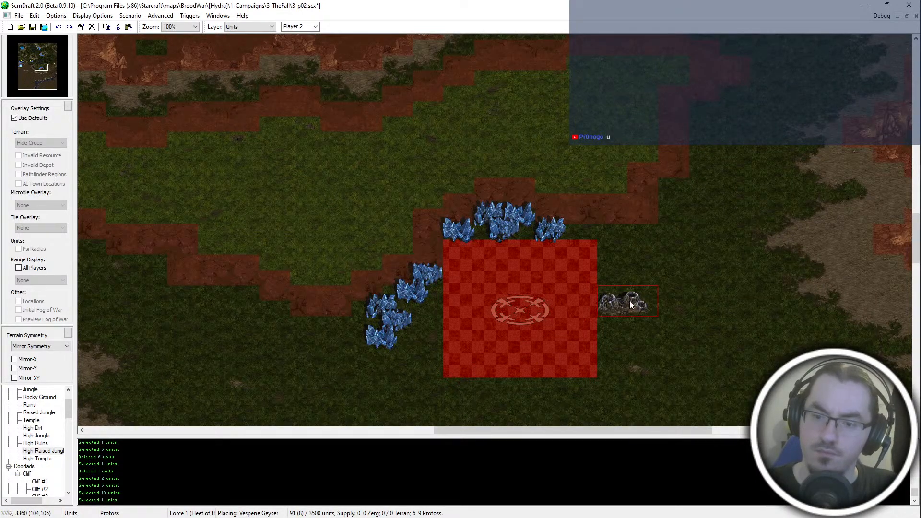
pyautogui.moveTo(629, 304); pyautogui.dragTo(601, 263, button='middle')
pyautogui.press('Escape')
# - Save the map with the finished minerals and geyser
pyautogui.scroll(-1, 620, 336)
pyautogui.scroll(-1, 686, 154)
pyautogui.moveTo(772, 130); pyautogui.dragTo(703, 147, button='middle')
pyautogui.scroll(2, 695, 144)
pyautogui.hotkey('ctrl', 's')
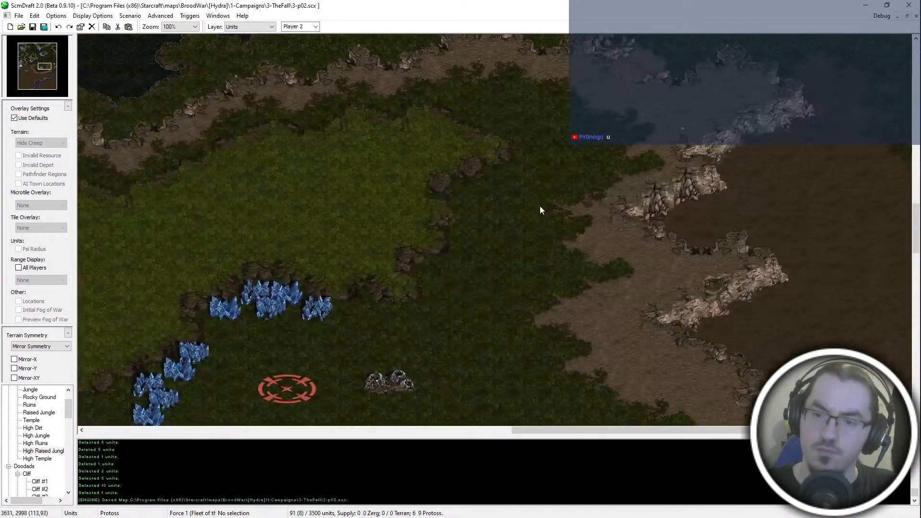
# - Switch to the Terrain layer and set its brush mode to Tileset Indexed
pyautogui.press('t')
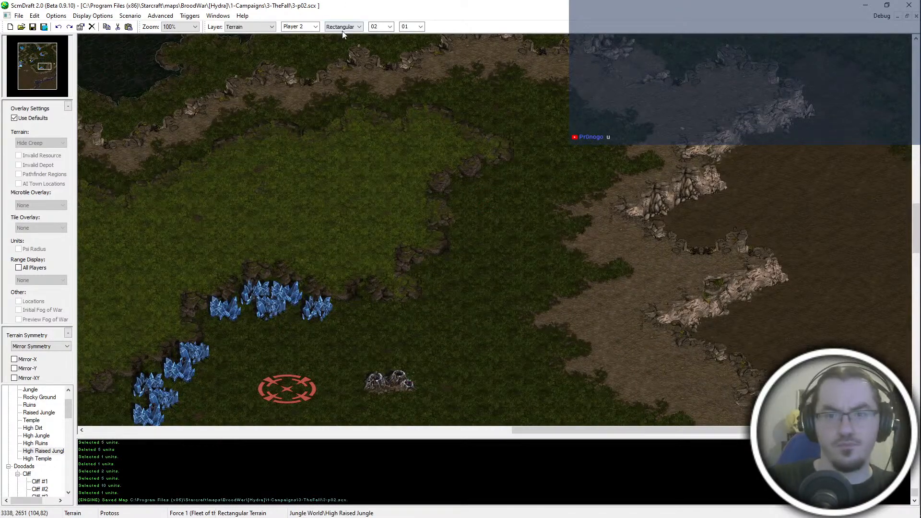
pyautogui.scroll(-1, 341, 31)
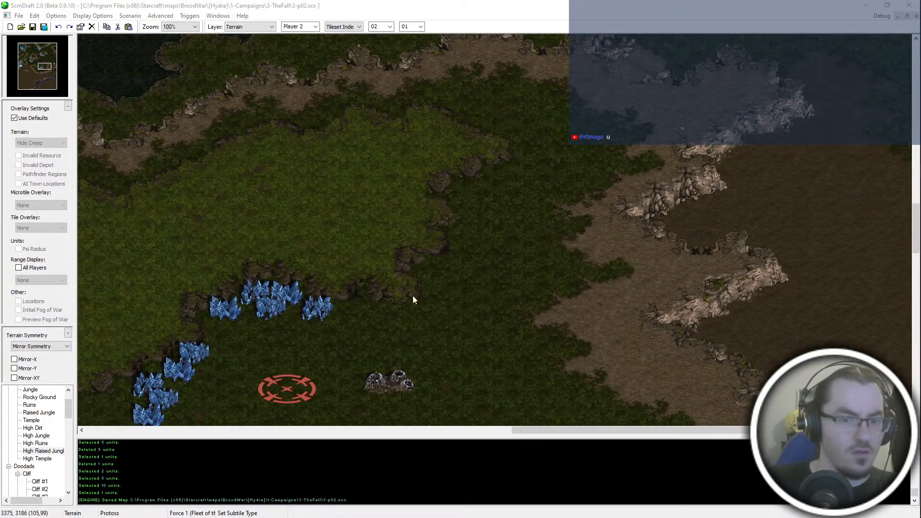
pyautogui.scroll(-3, 220, 142)
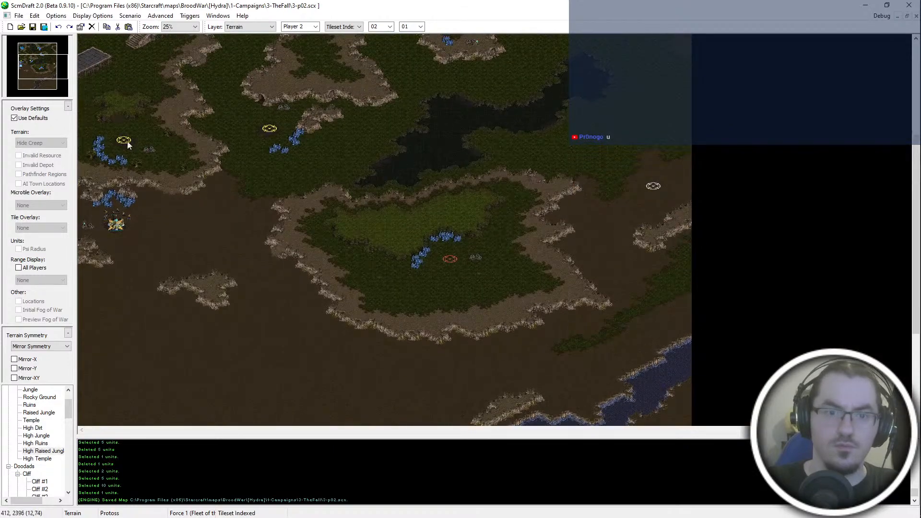
pyautogui.scroll(3, 575, 246)
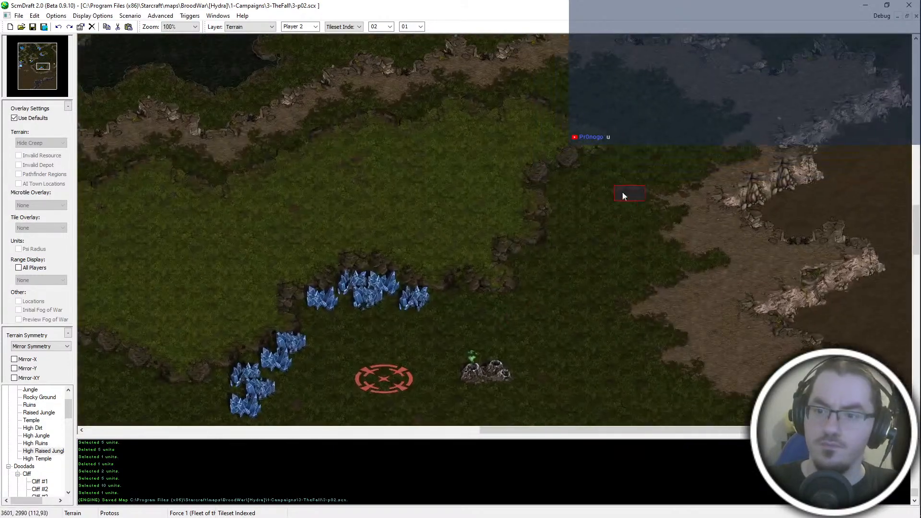
# - Open the Brush Palette and load the HYDRA-jungle.scmdbrh brush collection from the [Hydra] materials\brush folder
pyautogui.click(219, 15)
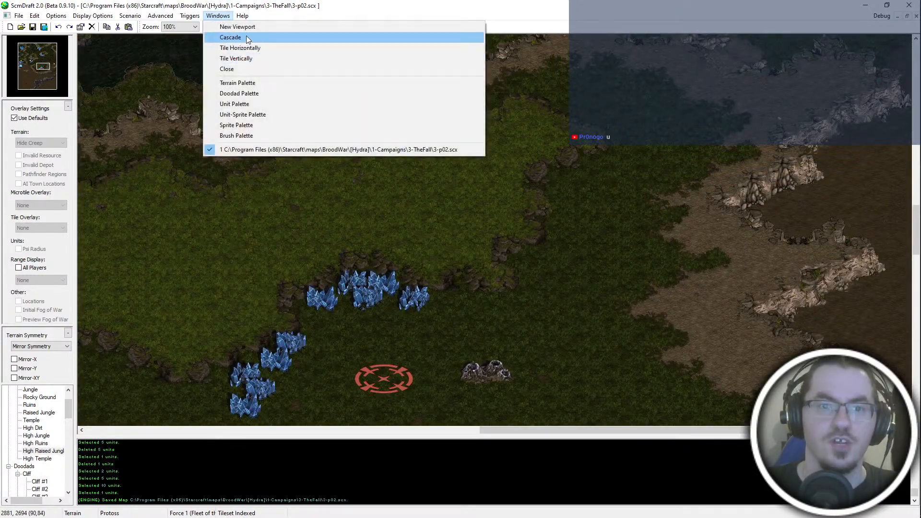
pyautogui.click(269, 136)
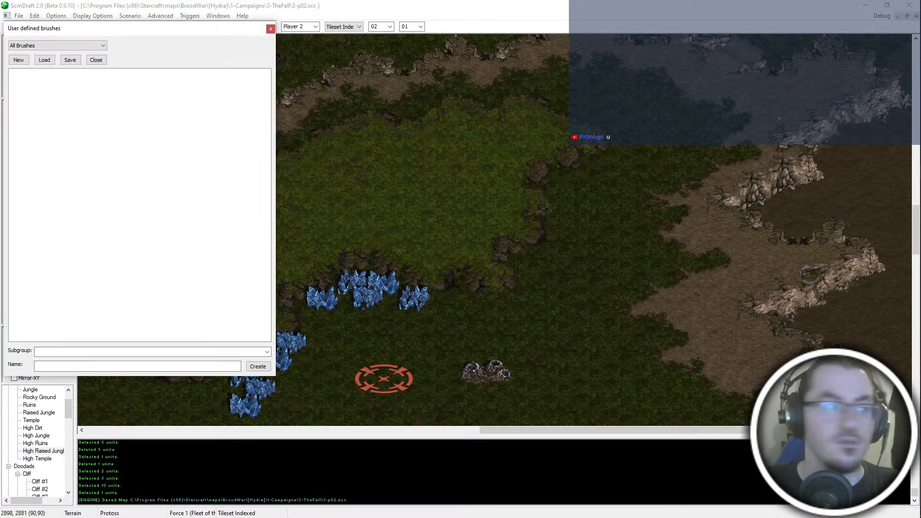
pyautogui.click(44, 60)
pyautogui.scroll(4, 46, 158)
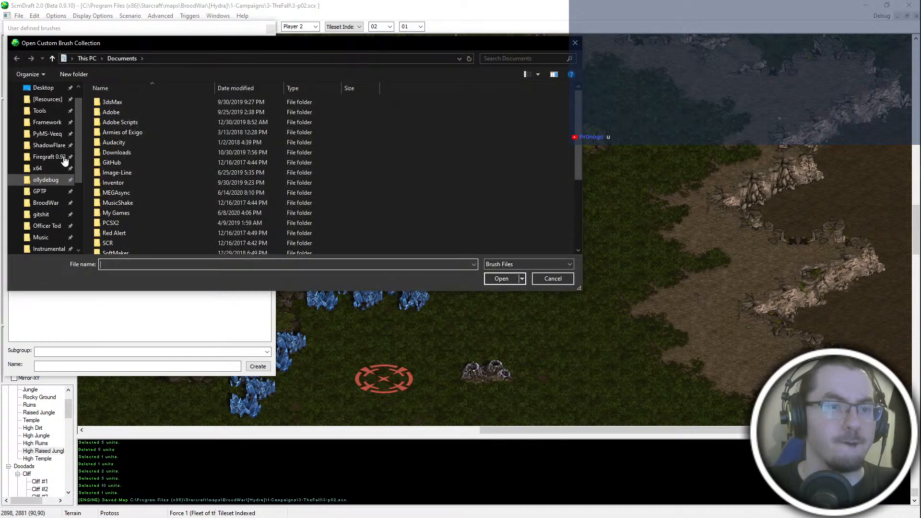
pyautogui.click(46, 203)
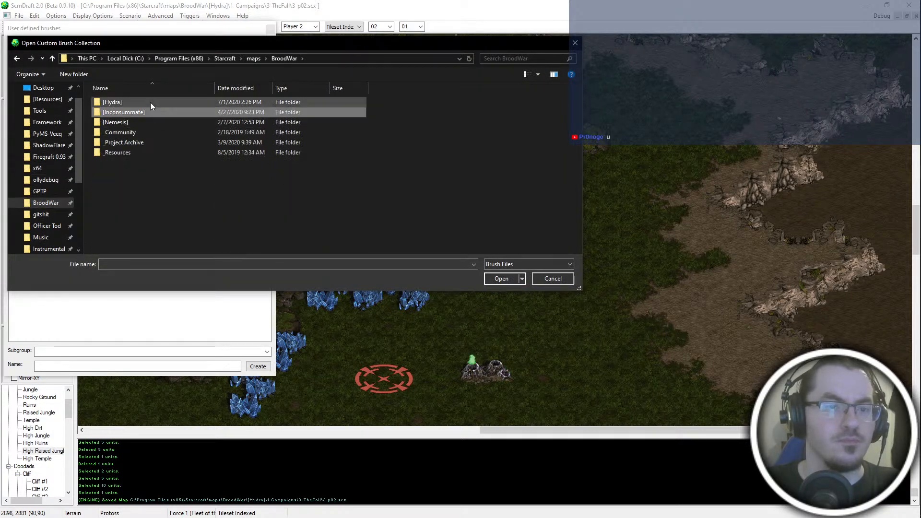
pyautogui.doubleClick(148, 102)
pyautogui.doubleClick(139, 155)
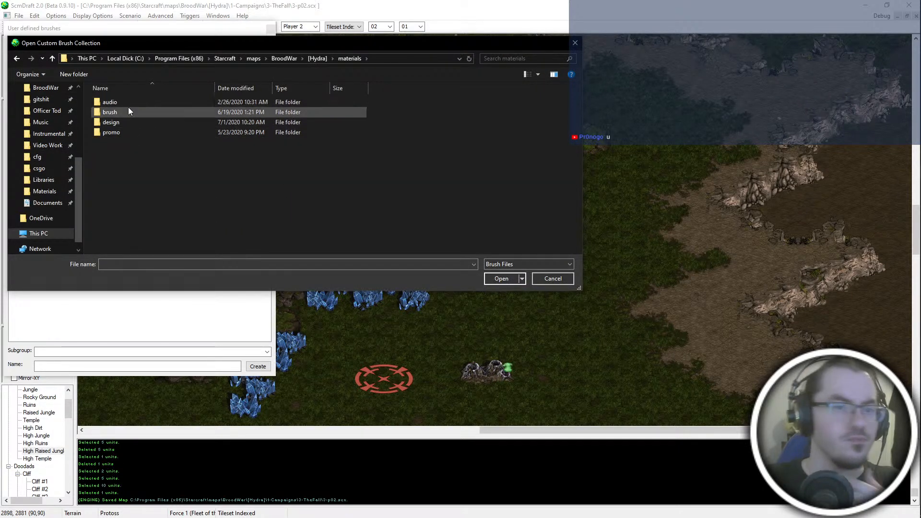
pyautogui.doubleClick(128, 110)
pyautogui.click(152, 111)
pyautogui.doubleClick(152, 111)
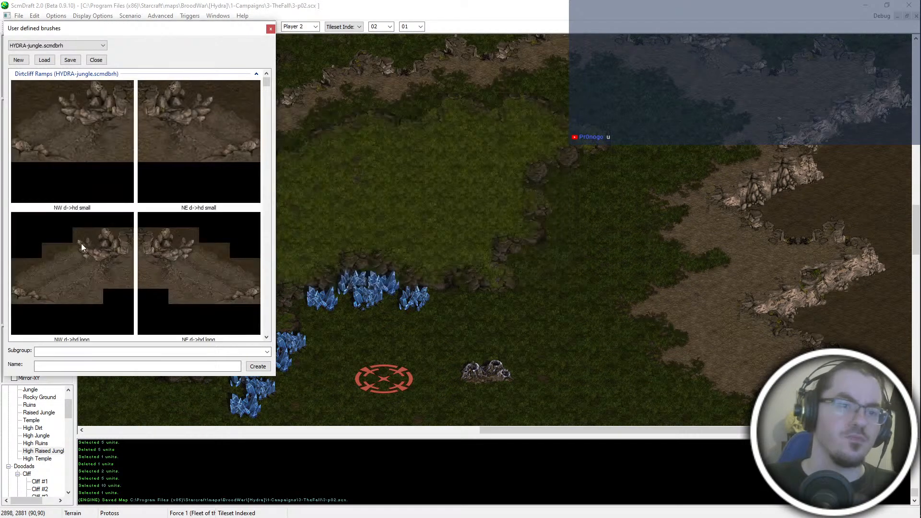
# - Select the NW d->hd small ramp brush and show the brush previews as Medium Images
pyautogui.click(106, 152)
pyautogui.rightClick(111, 110)
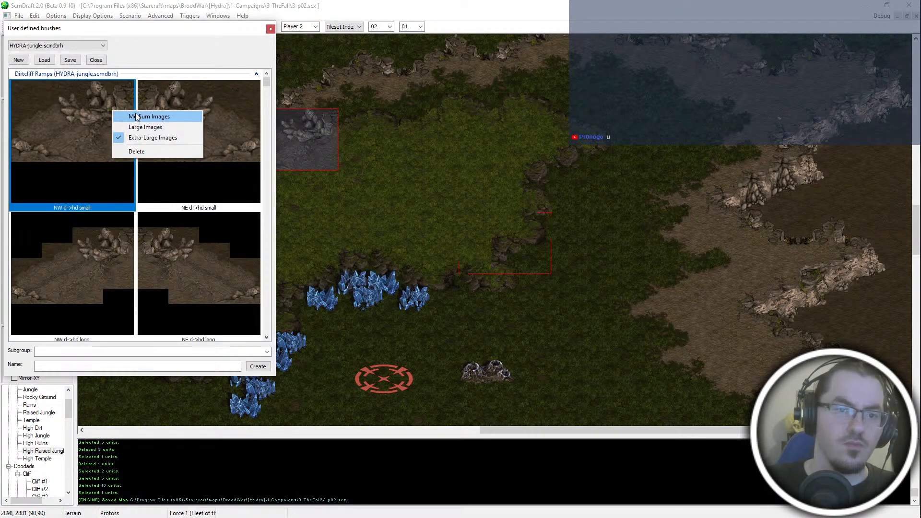
pyautogui.click(137, 114)
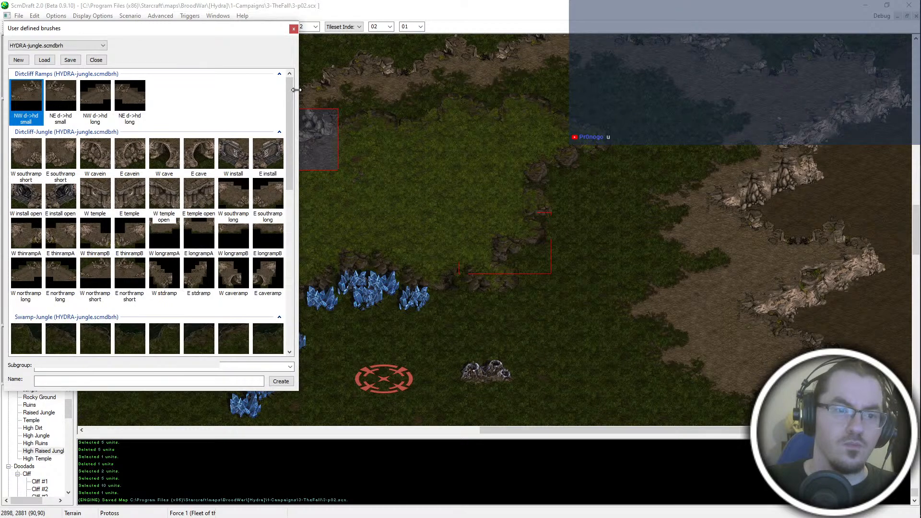
# - Look through the collection's Dirtcliff Ramps, Dirtcliff-Jungle, Swamp-Jungle and Trees brushes
pyautogui.scroll(-3, 237, 175)
pyautogui.scroll(-3, 215, 256)
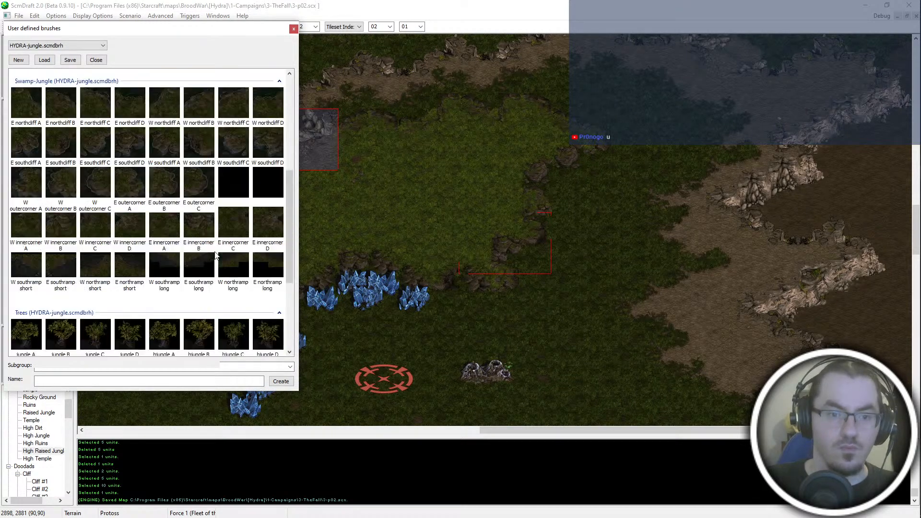
pyautogui.scroll(-3, 216, 256)
pyautogui.scroll(2, 214, 256)
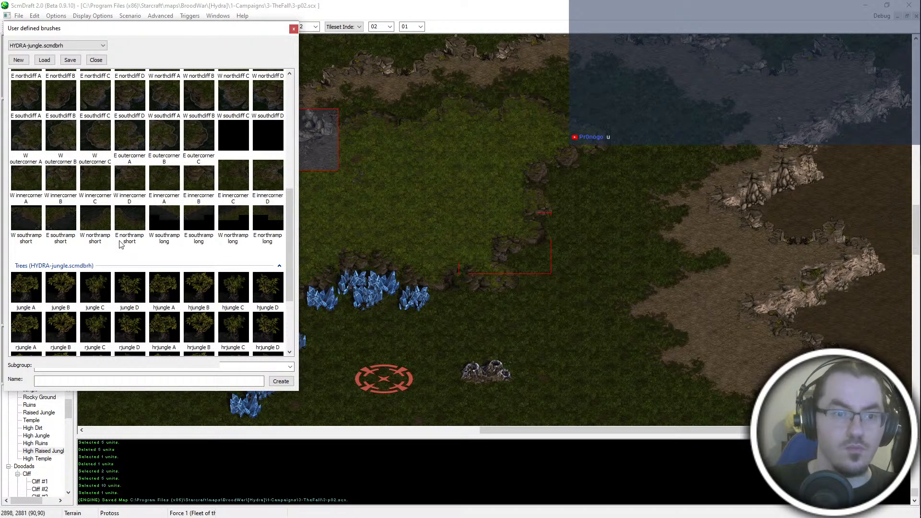
pyautogui.scroll(5, 189, 264)
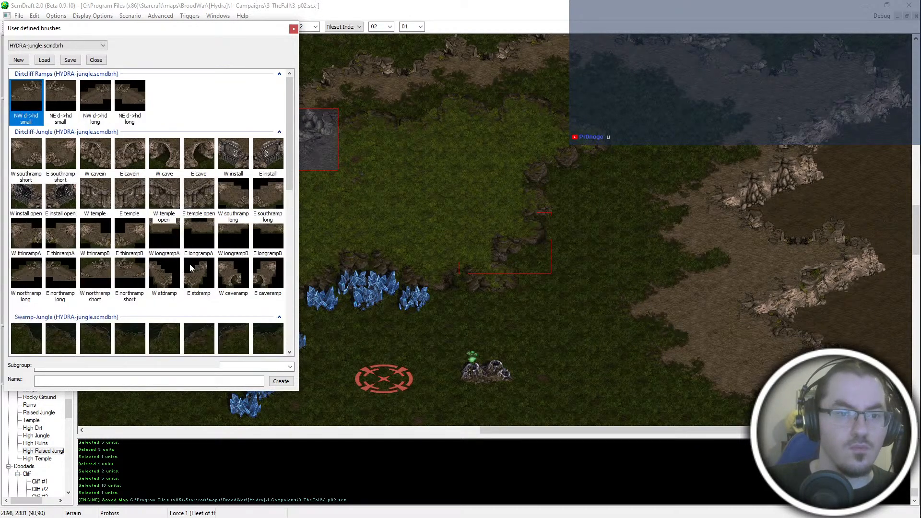
pyautogui.scroll(-6, 177, 336)
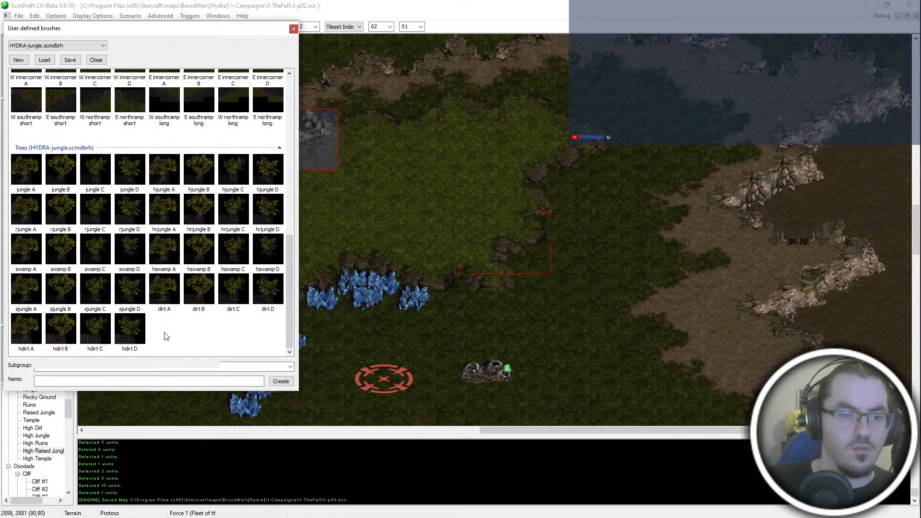
pyautogui.scroll(6, 176, 356)
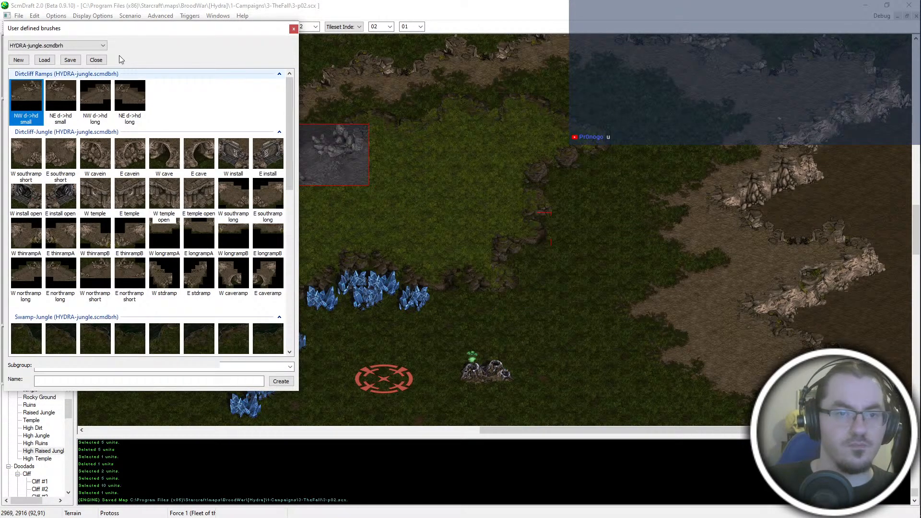
# - Move the brush palette off the map view and place a ramp brush on the plateau's eastern cliff
pyautogui.moveTo(119, 28); pyautogui.dragTo(0, 28)
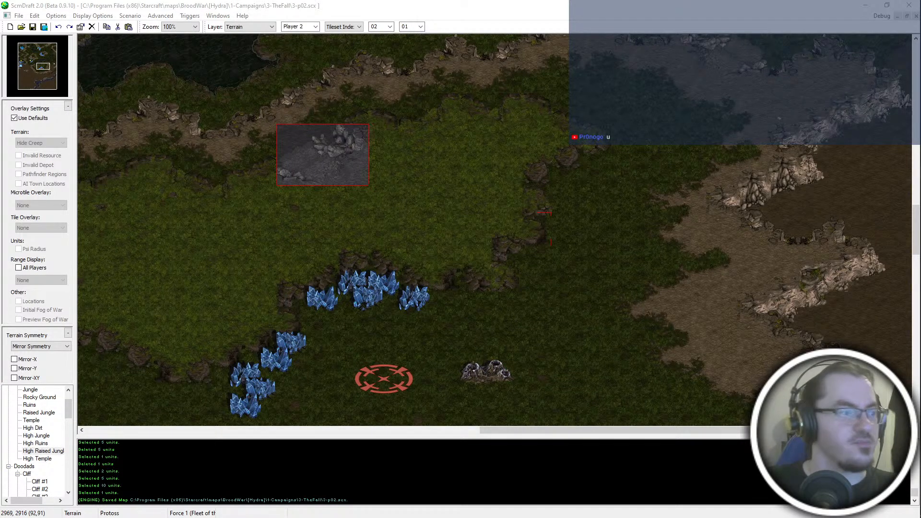
pyautogui.rightClick(519, 163)
pyautogui.moveTo(202, 277); pyautogui.dragTo(180, 298, button='middle')
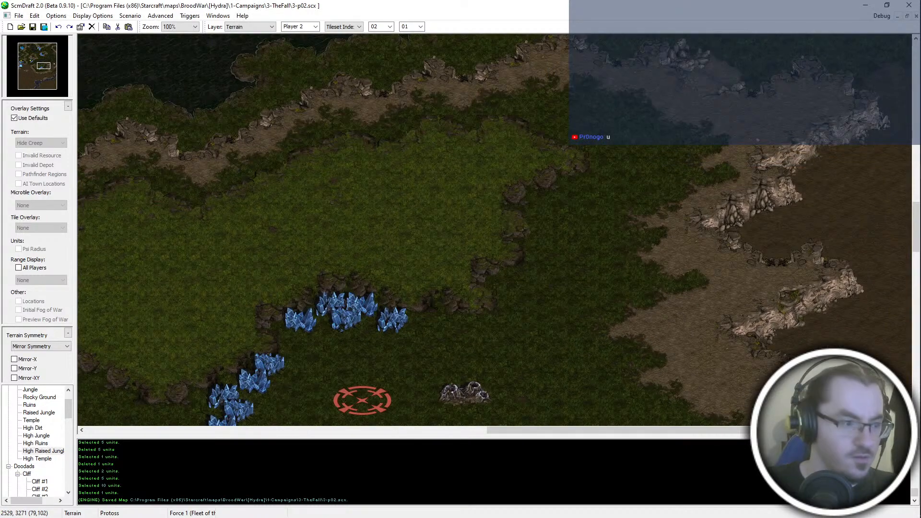
pyautogui.moveTo(92, 345)
pyautogui.mouseDown(button='middle')
pyautogui.moveTo(114, 317)
pyautogui.moveTo(610, 248)
pyautogui.moveTo(532, 179)
pyautogui.moveTo(256, 494)
pyautogui.mouseUp(button='middle')
pyautogui.moveTo(313, 74); pyautogui.dragTo(376, 229, button='middle')
pyautogui.moveTo(609, 151)
pyautogui.mouseDown(button='middle')
pyautogui.moveTo(510, 203)
pyautogui.moveTo(469, 139)
pyautogui.mouseUp(button='middle')
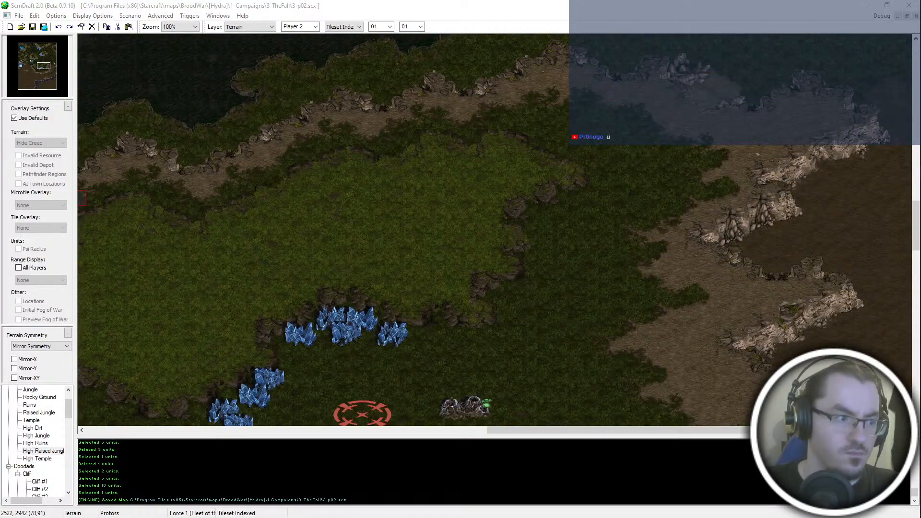
pyautogui.click(540, 201)
# - Place a ramp brush on the plateau's southwestern cliff, west of the minerals, and save the map
pyautogui.moveTo(528, 200)
pyautogui.mouseDown(button='middle')
pyautogui.moveTo(151, 427)
pyautogui.moveTo(38, 291)
pyautogui.mouseUp(button='middle')
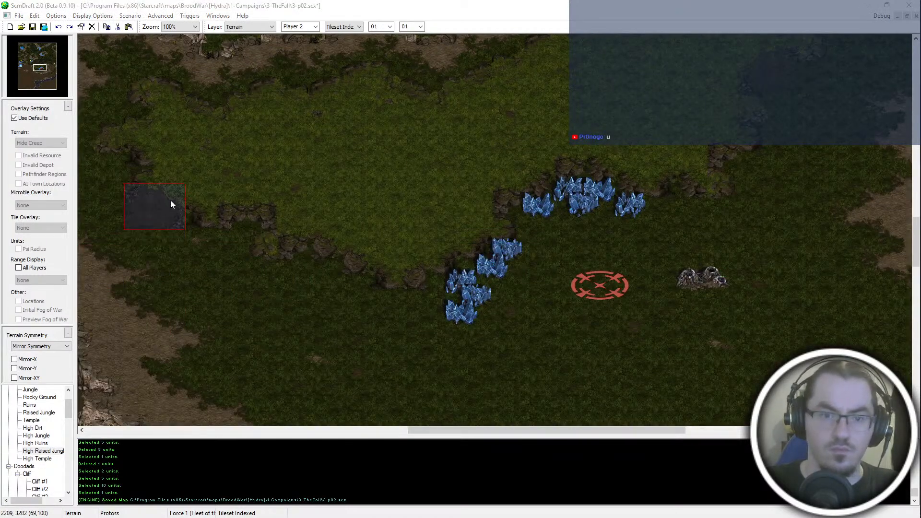
pyautogui.click(341, 257)
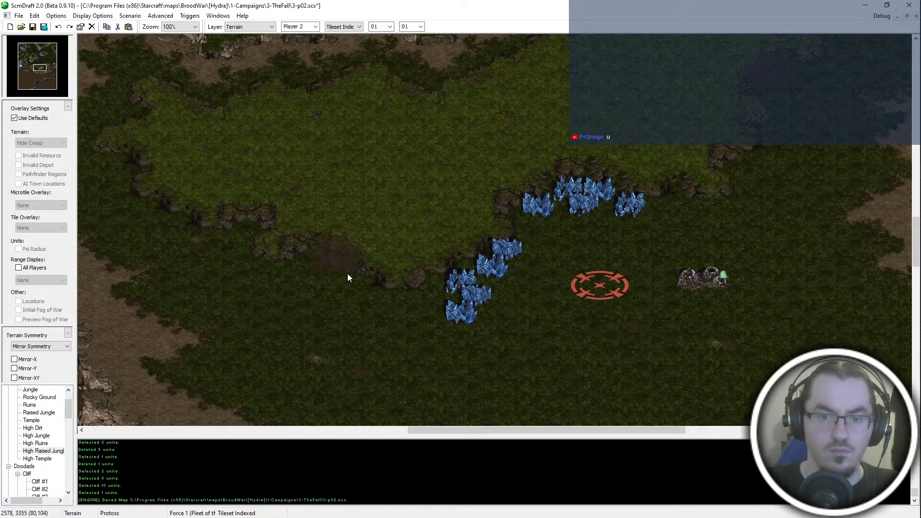
pyautogui.moveTo(347, 273)
pyautogui.mouseDown(button='middle')
pyautogui.moveTo(506, 160)
pyautogui.moveTo(487, 290)
pyautogui.moveTo(478, 244)
pyautogui.mouseUp(button='middle')
pyautogui.hotkey('ctrl', 's')
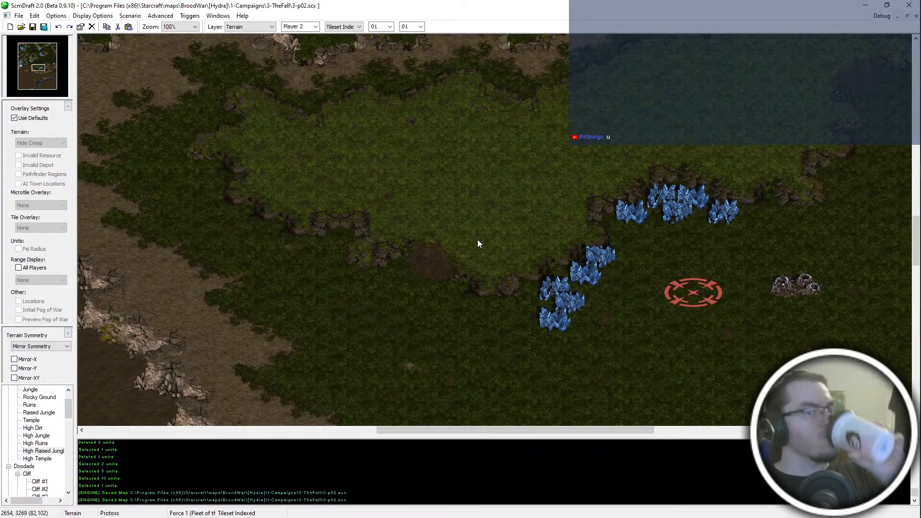
# - Reshape the plateau's southwestern cliff edge west of the ramp with isometrical High Raised Jungle terrain and save the map
pyautogui.moveTo(477, 244); pyautogui.dragTo(375, 223, button='middle')
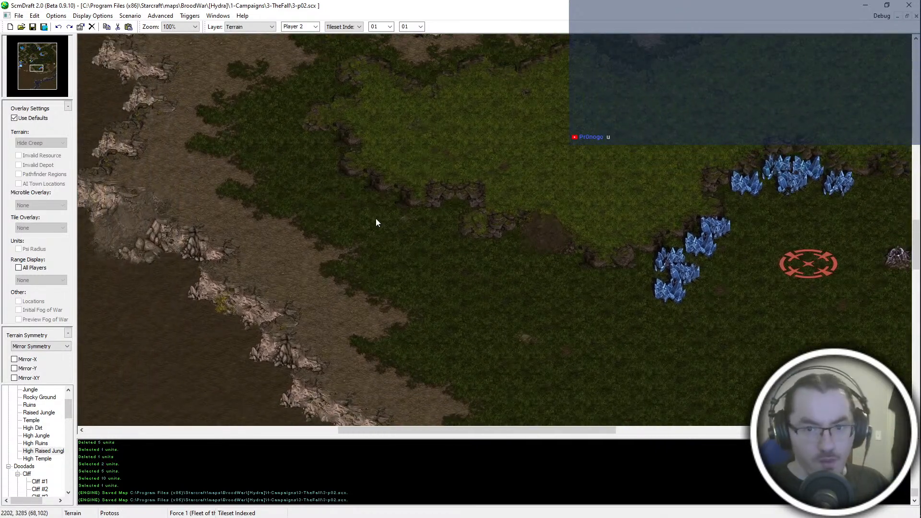
pyautogui.moveTo(435, 249); pyautogui.dragTo(399, 199, button='middle')
pyautogui.scroll(2, 357, 24)
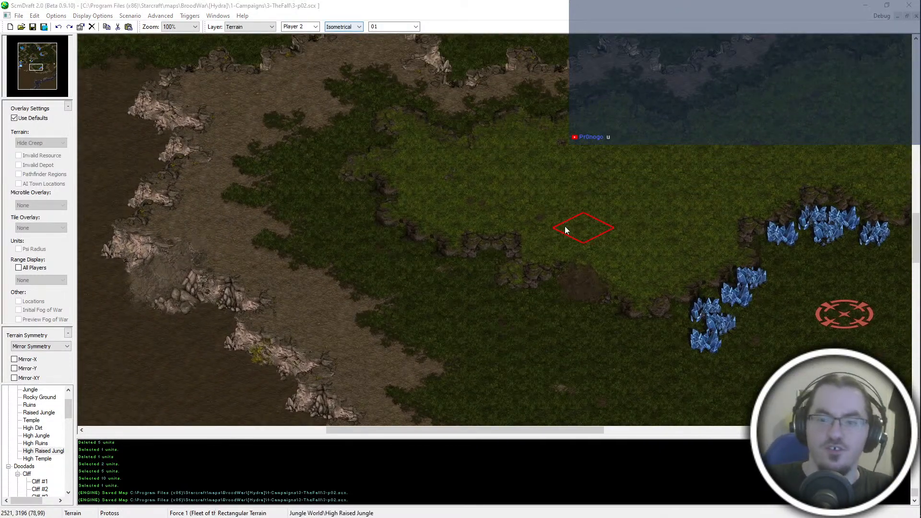
pyautogui.click(451, 227)
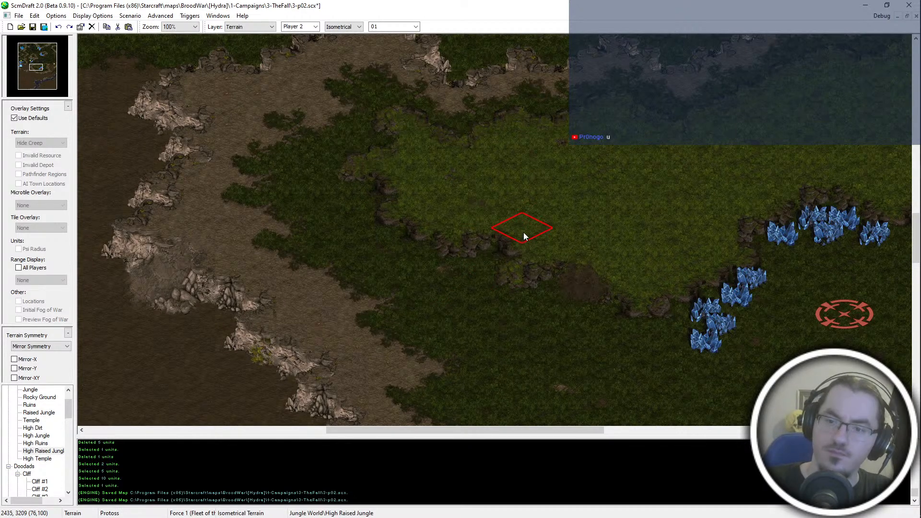
pyautogui.click(540, 234)
pyautogui.click(540, 234)
pyautogui.click(540, 234)
pyautogui.hotkey('ctrl', 's')
pyautogui.moveTo(676, 238); pyautogui.dragTo(574, 260, button='middle')
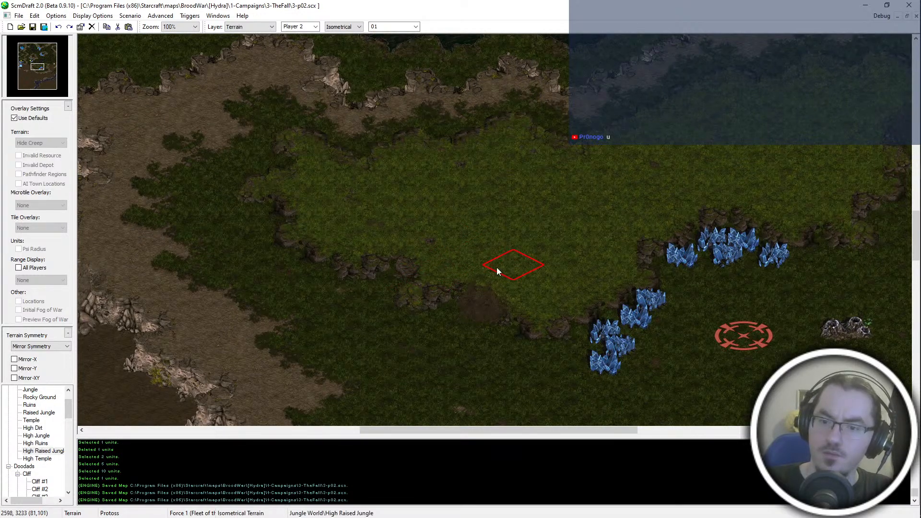
# - Touch up the cliff beside the southwestern ramp with High Raised Jungle terrain and save the map
pyautogui.click(436, 286)
pyautogui.hotkey('ctrl', 'z')
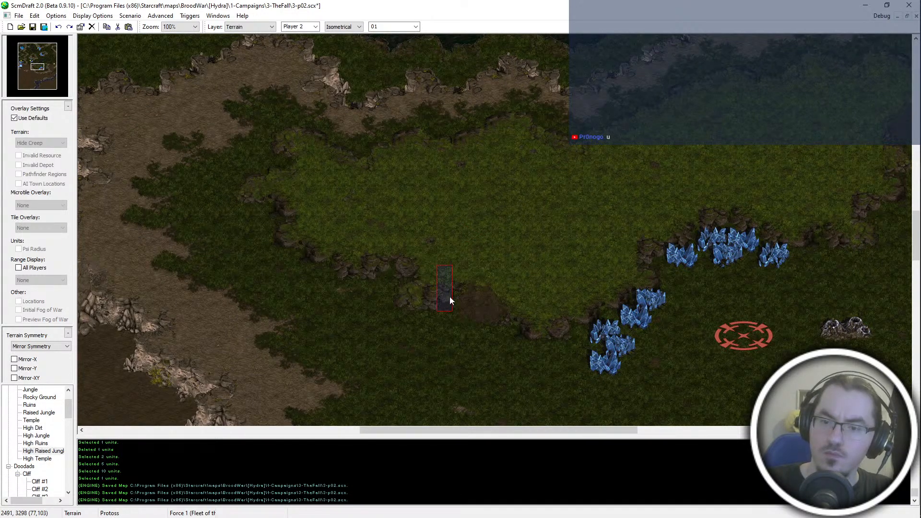
pyautogui.click(415, 279)
pyautogui.click(454, 266)
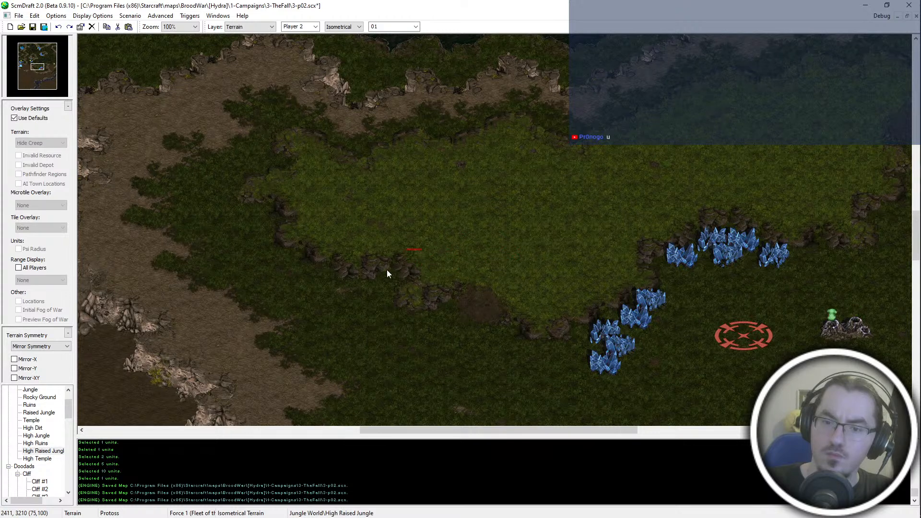
pyautogui.keyDown('shift'); pyautogui.moveTo(378, 287); pyautogui.dragTo(407, 262); pyautogui.keyUp('shift')
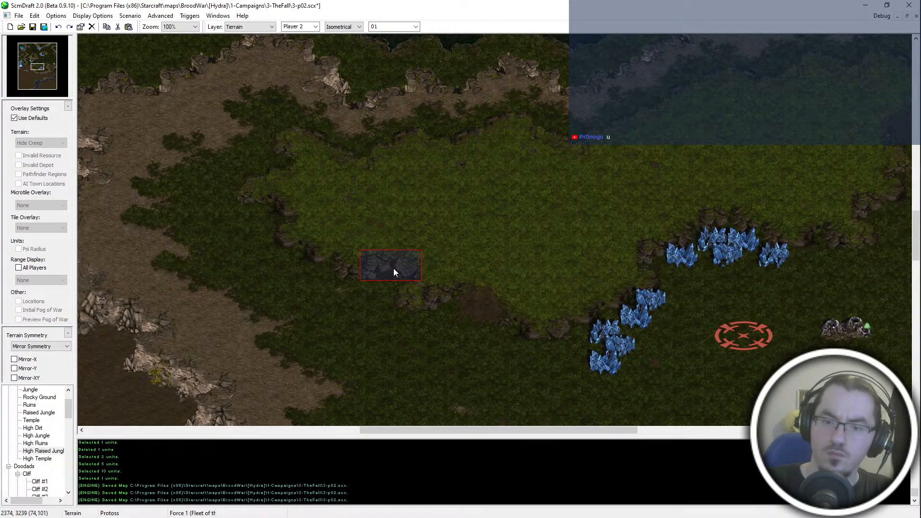
pyautogui.press('Escape')
pyautogui.keyDown('shift'); pyautogui.moveTo(630, 288); pyautogui.dragTo(608, 309); pyautogui.keyUp('shift')
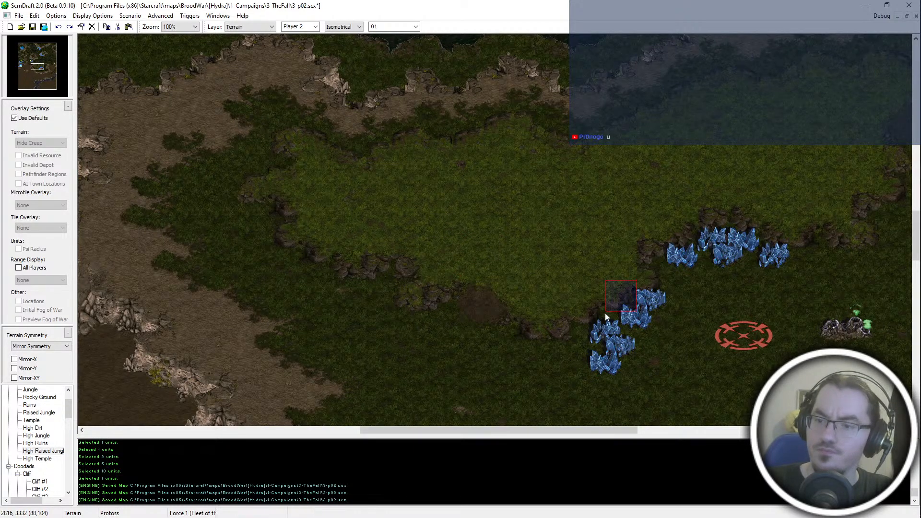
pyautogui.keyDown('shift'); pyautogui.click(602, 302); pyautogui.keyUp('shift')
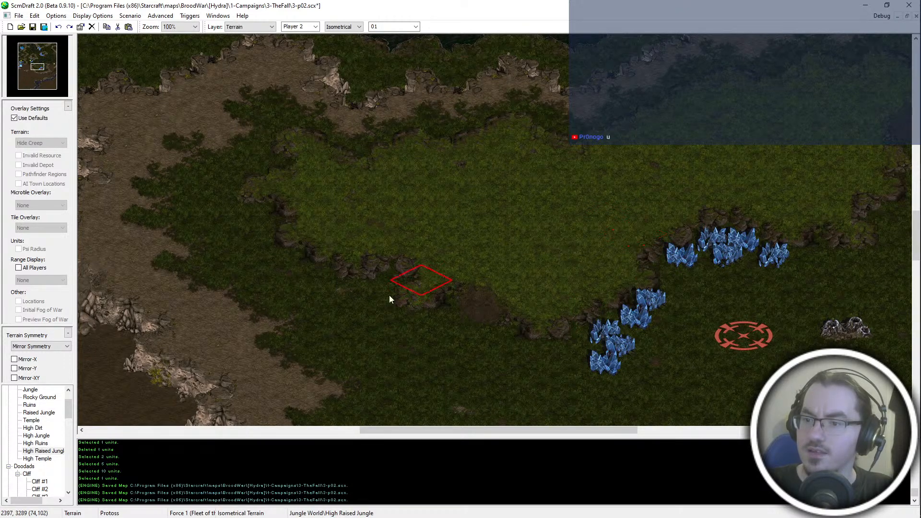
pyautogui.moveTo(389, 295); pyautogui.dragTo(274, 331, button='middle')
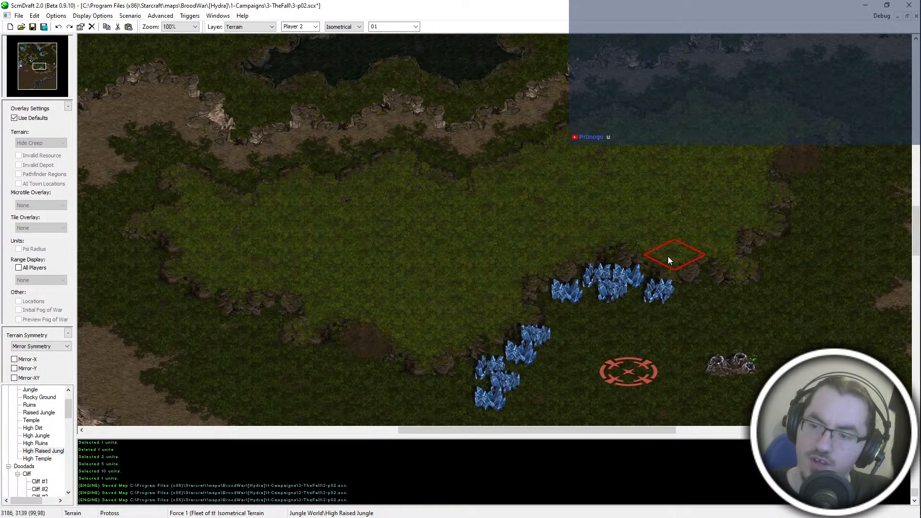
pyautogui.moveTo(720, 280); pyautogui.dragTo(634, 243, button='middle')
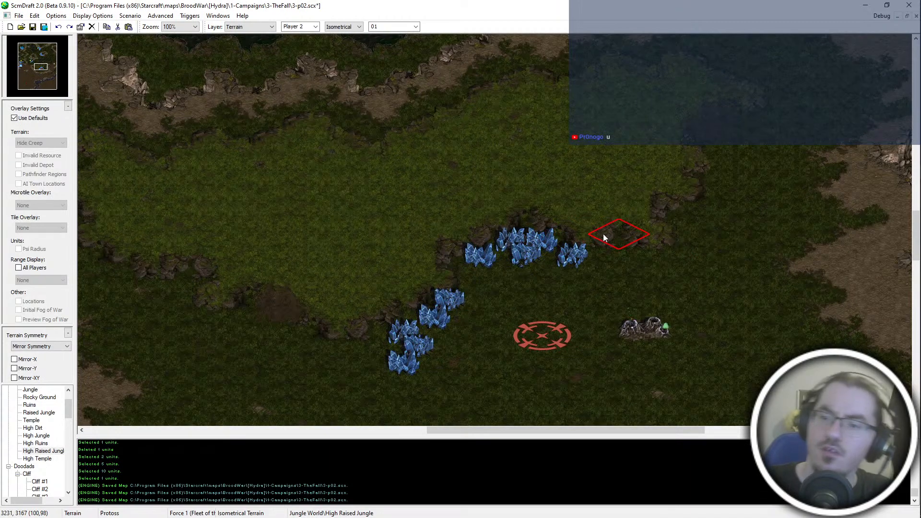
pyautogui.hotkey('ctrl', 's')
# - Examine the reworked plateau up close and in relation to the surrounding map areas
pyautogui.scroll(-1, 630, 195)
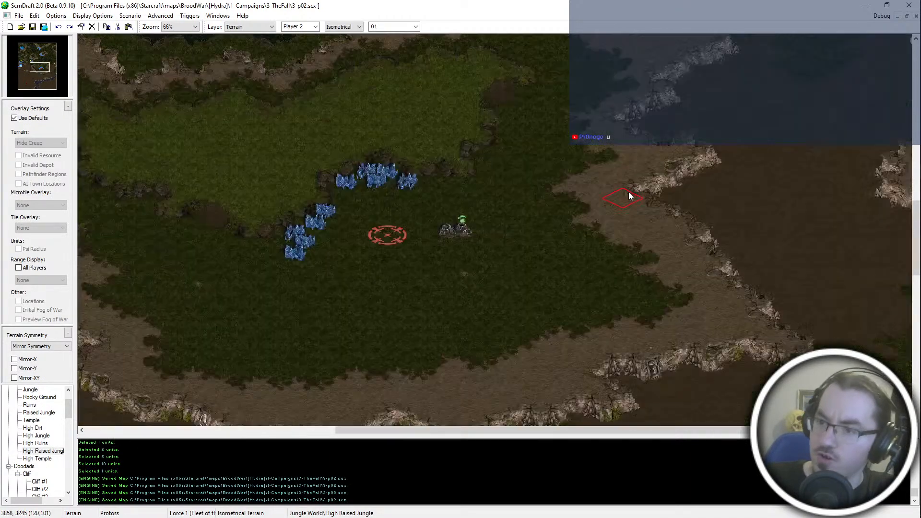
pyautogui.moveTo(330, 187); pyautogui.dragTo(562, 211, button='middle')
pyautogui.moveTo(365, 143); pyautogui.dragTo(531, 186)
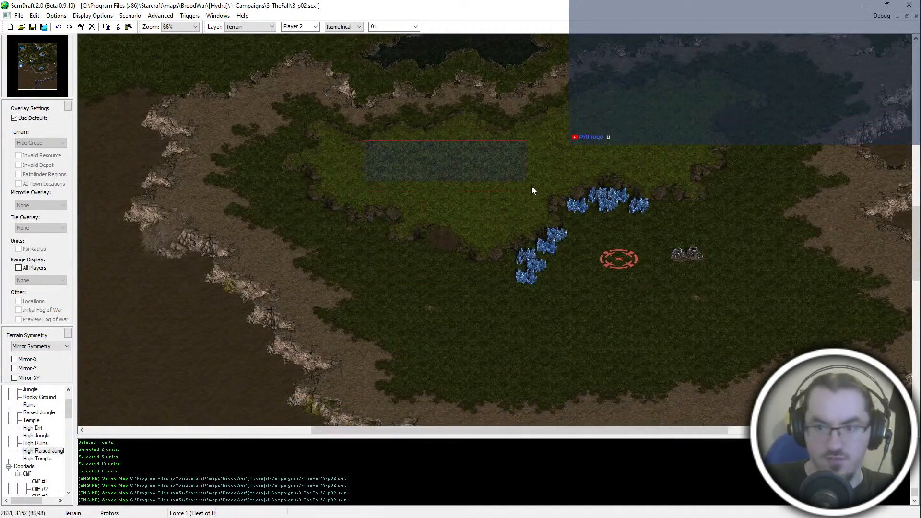
pyautogui.moveTo(187, 37); pyautogui.dragTo(464, 272, button='middle')
pyautogui.moveTo(214, 188); pyautogui.dragTo(359, 285, button='middle')
pyautogui.scroll(-3, 269, 218)
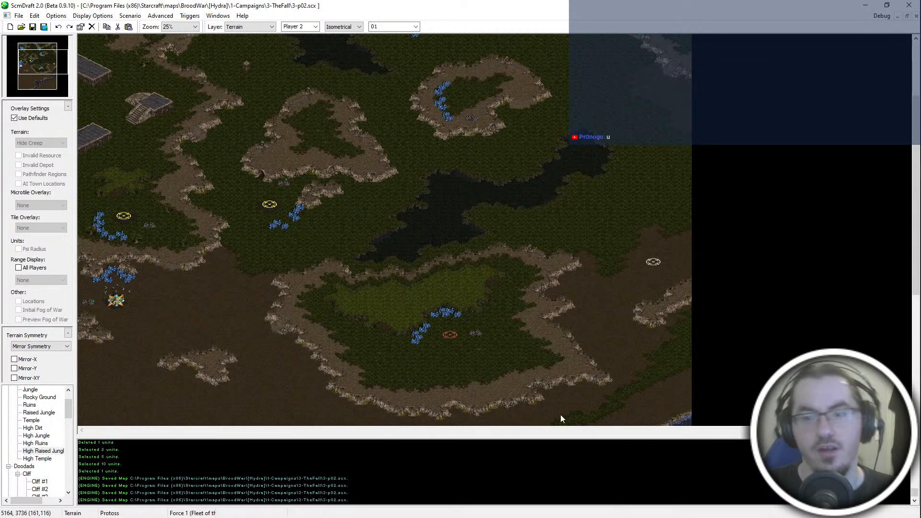
pyautogui.moveTo(390, 248); pyautogui.dragTo(602, 129)
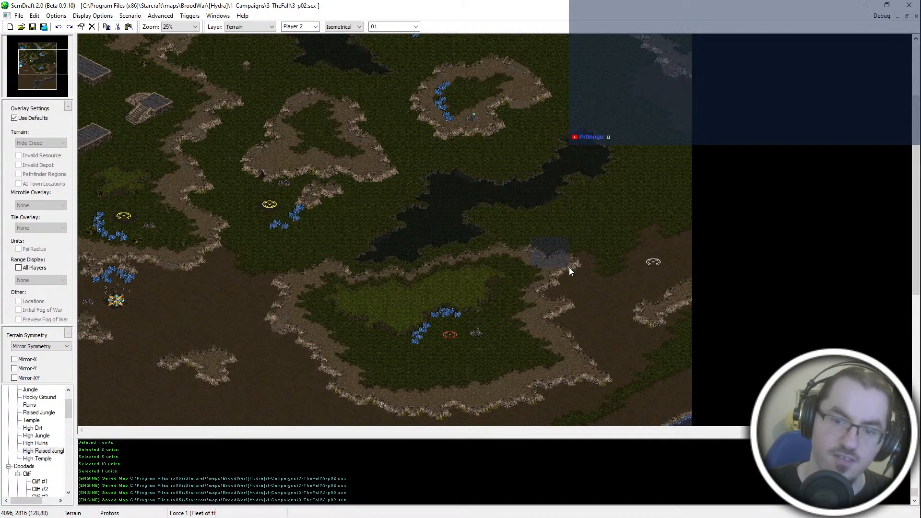
pyautogui.scroll(3, 569, 267)
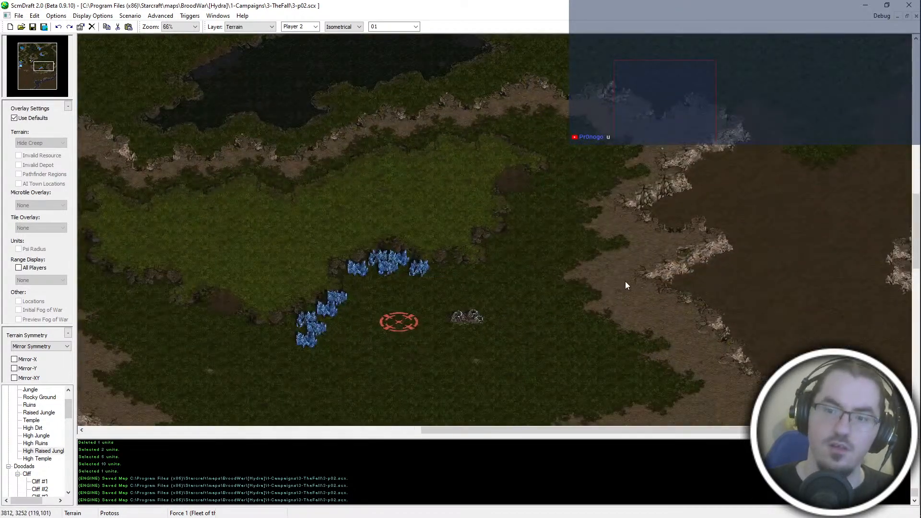
# - Check the plateau's eastern ramp, the western and southern outer cliffs, and the water area to the north
pyautogui.moveTo(443, 201); pyautogui.dragTo(468, 219, button='middle')
pyautogui.moveTo(443, 151)
pyautogui.mouseDown()
pyautogui.moveTo(518, 254)
pyautogui.moveTo(561, 242)
pyautogui.mouseUp()
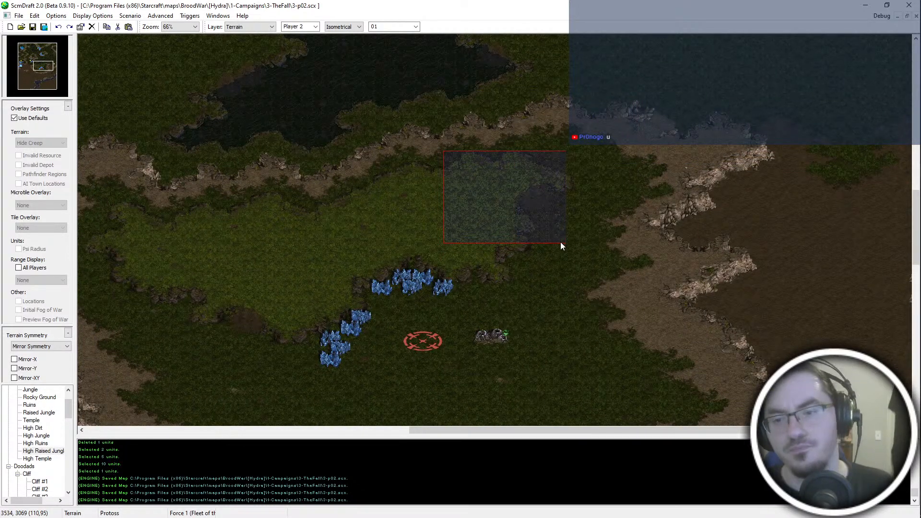
pyautogui.click(560, 242)
pyautogui.scroll(-1, 561, 242)
pyautogui.moveTo(570, 386); pyautogui.dragTo(557, 297, button='middle')
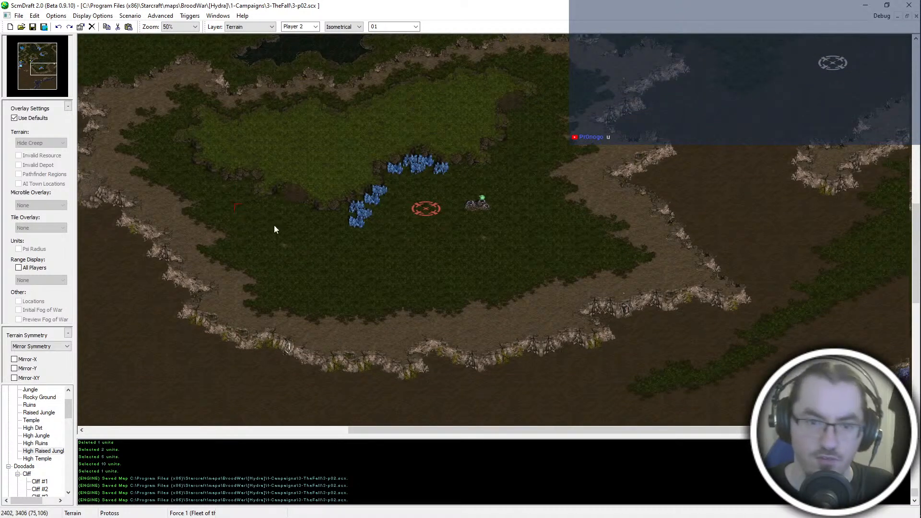
pyautogui.moveTo(349, 318); pyautogui.dragTo(204, 296)
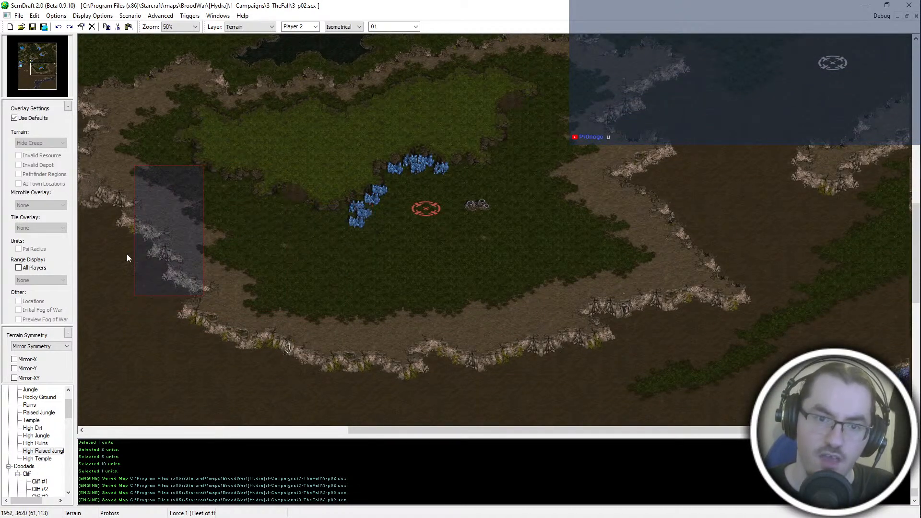
pyautogui.moveTo(348, 348); pyautogui.dragTo(348, 349)
pyautogui.moveTo(313, 275); pyautogui.dragTo(237, 222)
pyautogui.moveTo(237, 199); pyautogui.dragTo(283, 243)
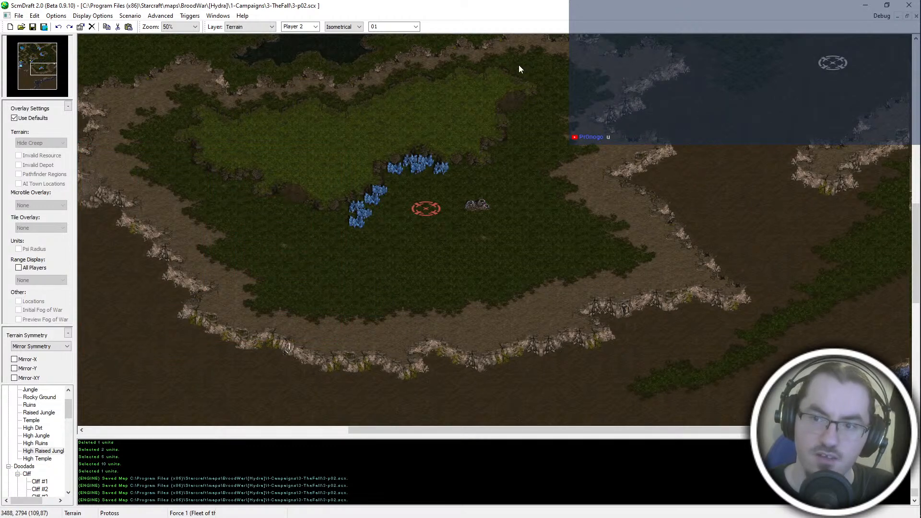
pyautogui.scroll(3, 828, 85)
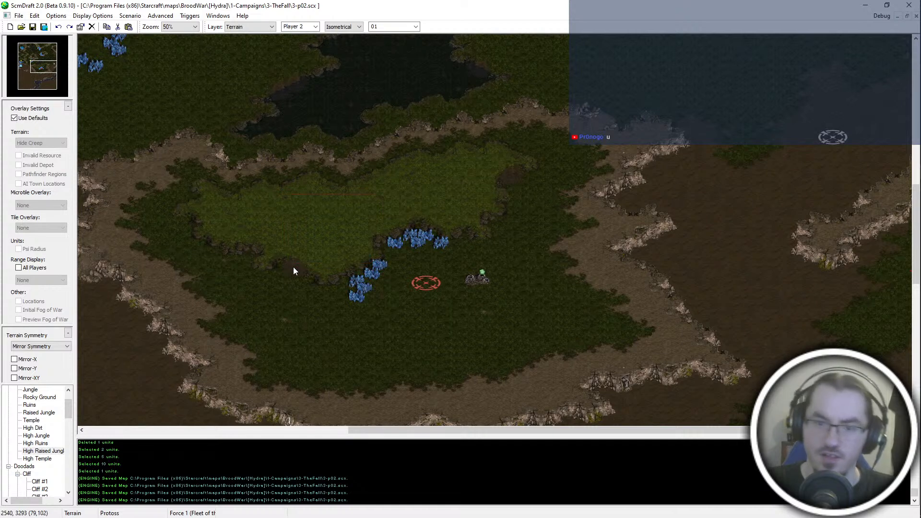
pyautogui.scroll(4, 293, 266)
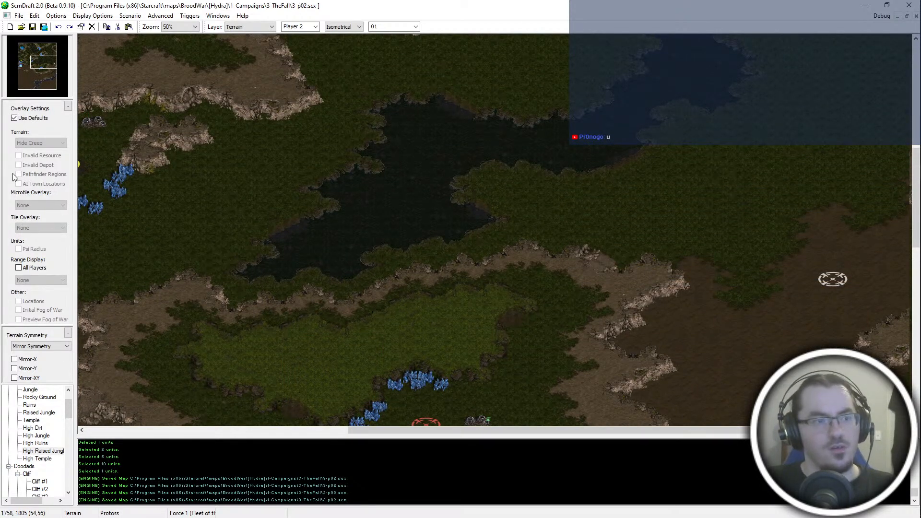
pyautogui.moveTo(463, 399); pyautogui.dragTo(483, 332, button='middle')
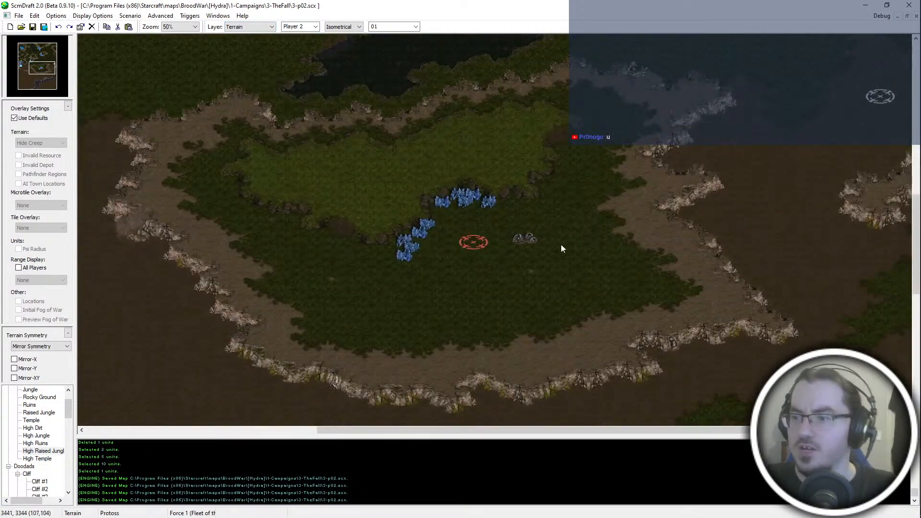
pyautogui.scroll(-1, 634, 151)
pyautogui.scroll(-1, 633, 152)
pyautogui.scroll(3, 562, 161)
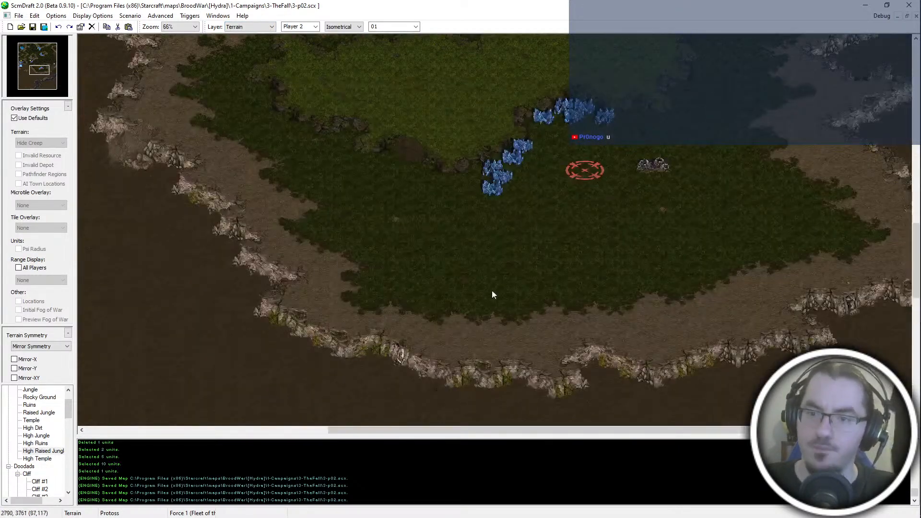
# - Switch to the Units layer and list the Zerg buildings available for placement
pyautogui.press('u')
pyautogui.moveTo(491, 292); pyautogui.dragTo(473, 309, button='middle')
pyautogui.scroll(-2, 42, 490)
pyautogui.click(17, 427)
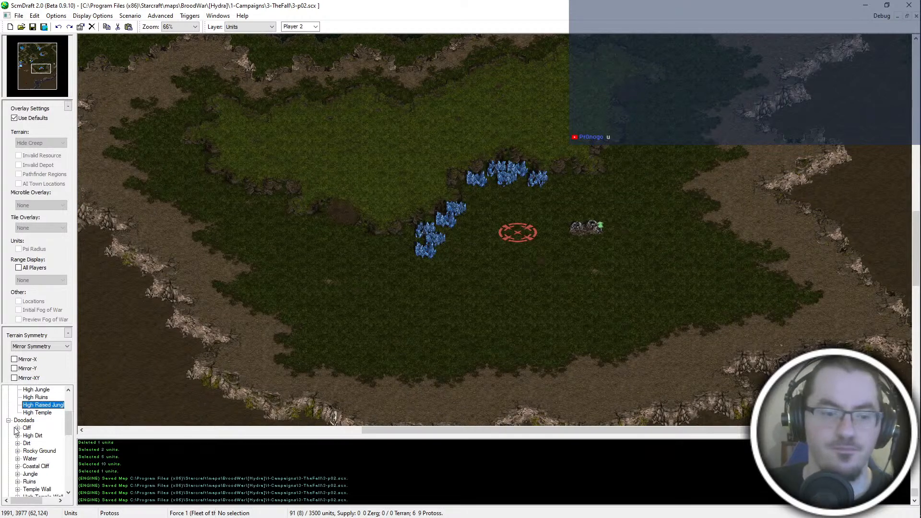
pyautogui.click(9, 420)
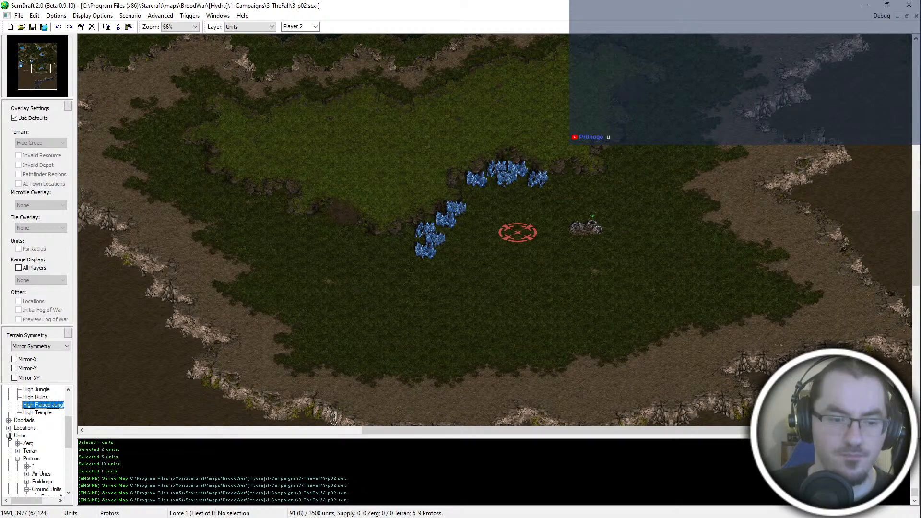
pyautogui.click(18, 459)
pyautogui.click(18, 445)
pyautogui.click(28, 460)
pyautogui.click(33, 392)
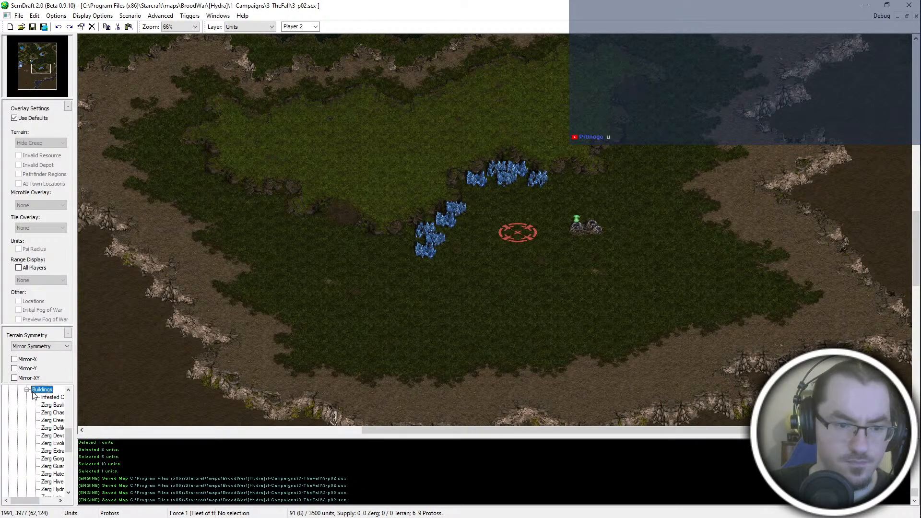
# - Place a Zerg Hatchery for Player 5 on the start location beside the minerals
pyautogui.click(50, 405)
pyautogui.press('Down')
pyautogui.press('Down')
pyautogui.press('Down')
pyautogui.press('Down')
pyautogui.press('Down')
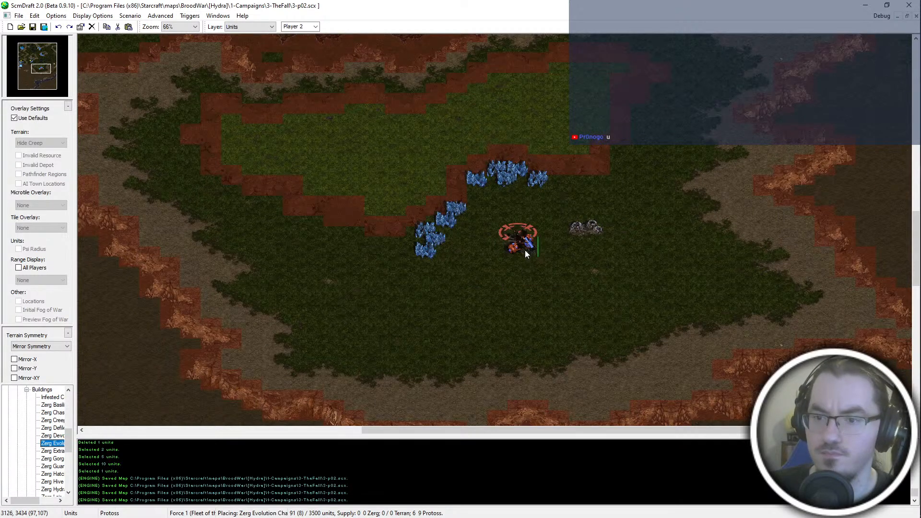
pyautogui.press('Down')
pyautogui.press('Down')
pyautogui.press('Down')
pyautogui.press('Down')
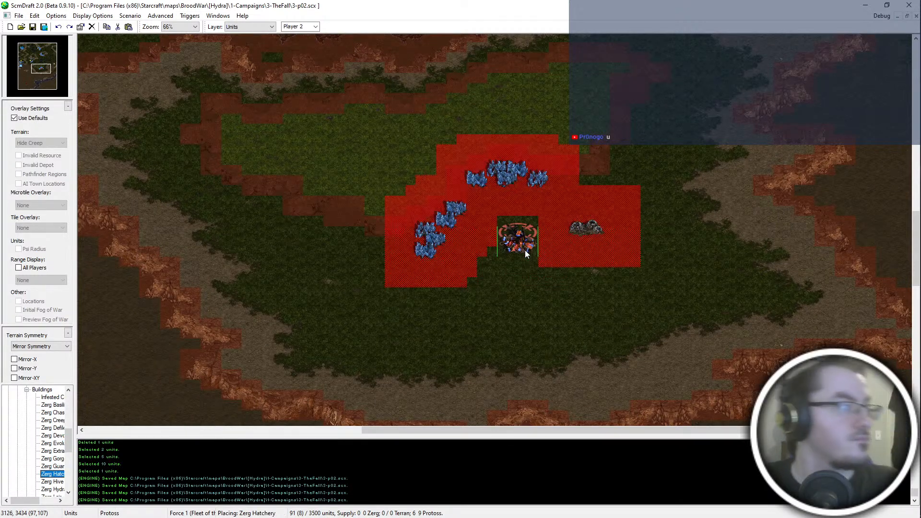
pyautogui.press('4')
pyautogui.press('5')
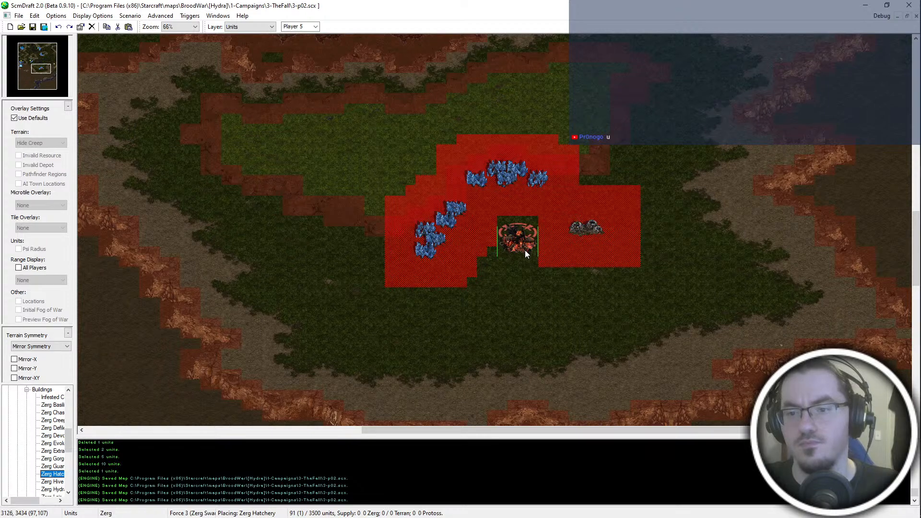
pyautogui.click(525, 240)
# - Place two Player 5 Zerg Overlords, one beside the western minerals and one below the northern minerals
pyautogui.scroll(3, 562, 261)
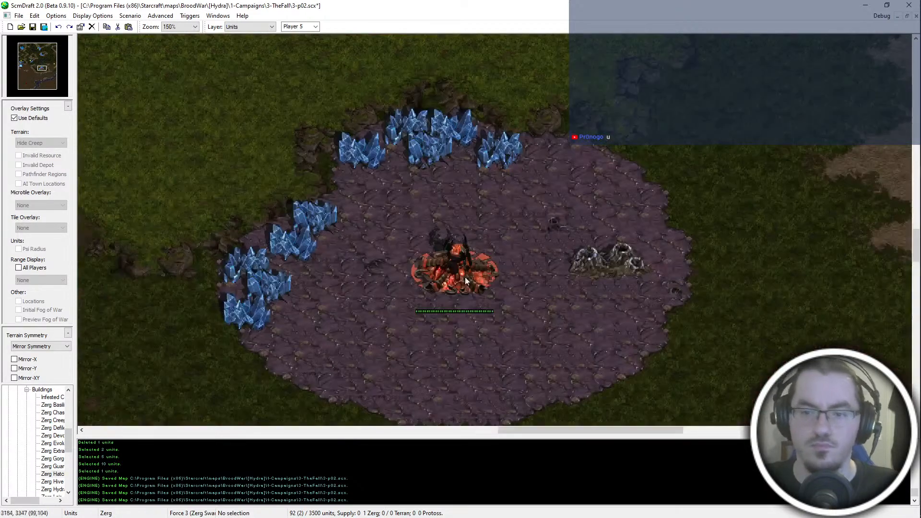
pyautogui.click(27, 390)
pyautogui.scroll(4, 48, 432)
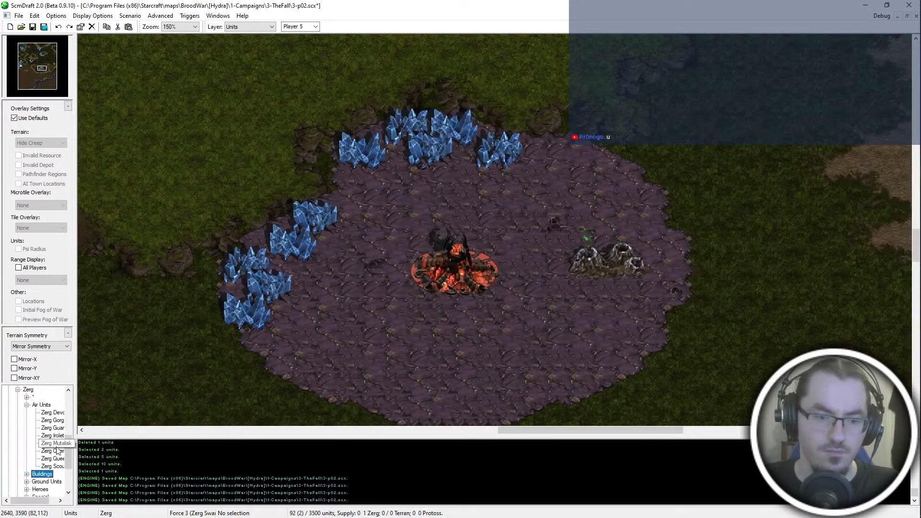
pyautogui.click(57, 451)
pyautogui.click(325, 256)
pyautogui.click(450, 177)
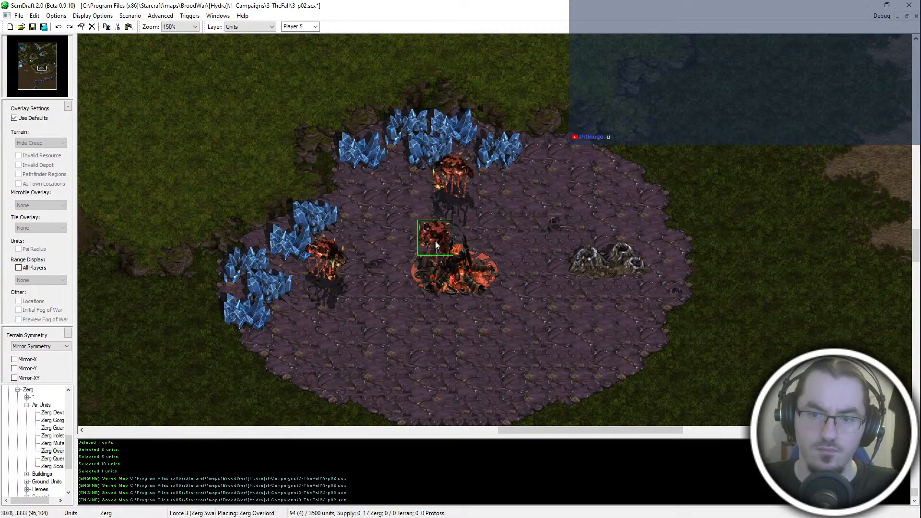
# - Place six Player 5 Zerg Drones in an arc between the Hatchery and the western and northern minerals
pyautogui.click(27, 405)
pyautogui.click(27, 420)
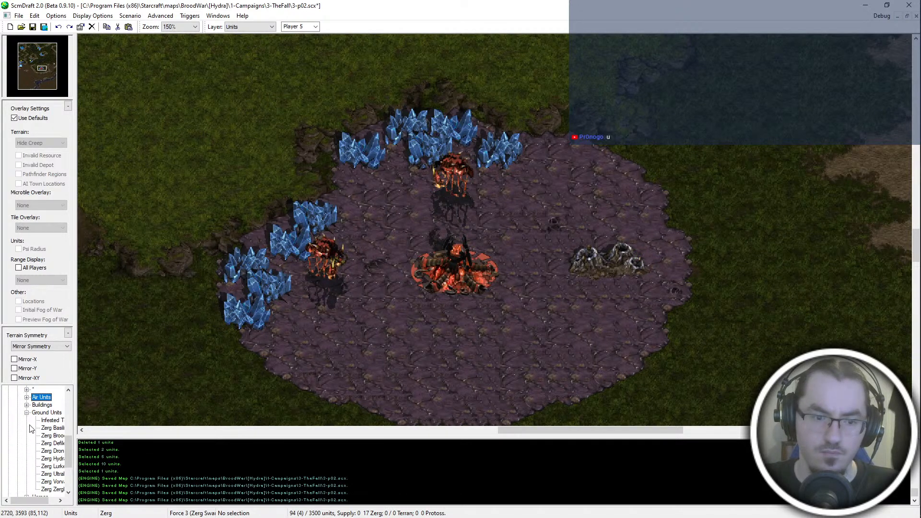
pyautogui.click(52, 451)
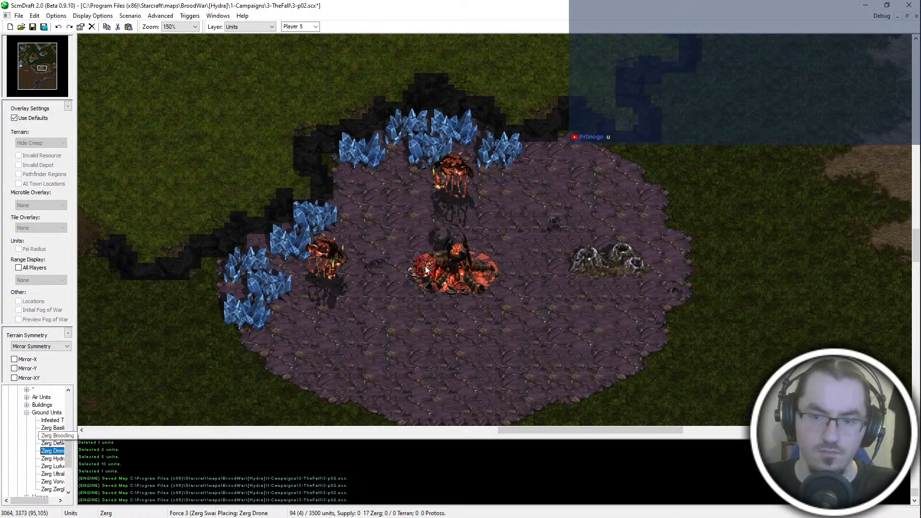
pyautogui.click(378, 264)
pyautogui.click(391, 283)
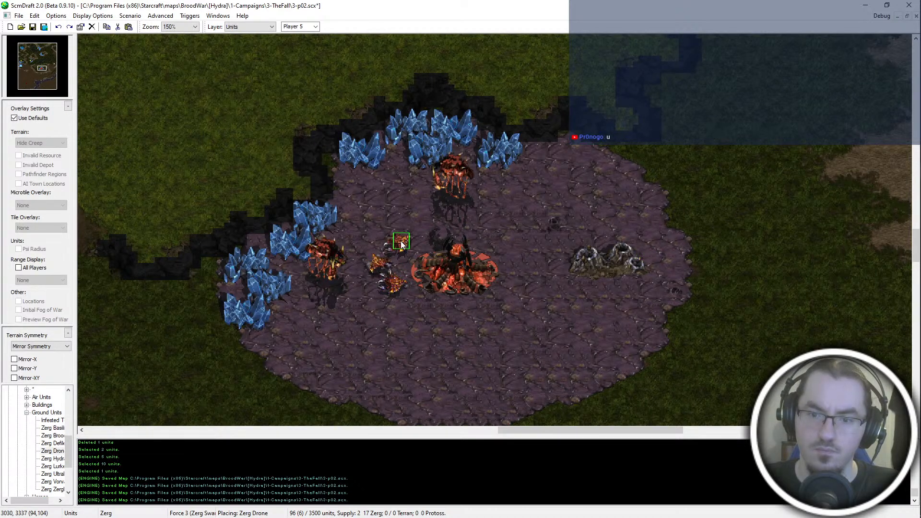
pyautogui.click(399, 241)
pyautogui.click(433, 213)
pyautogui.click(461, 195)
pyautogui.click(494, 213)
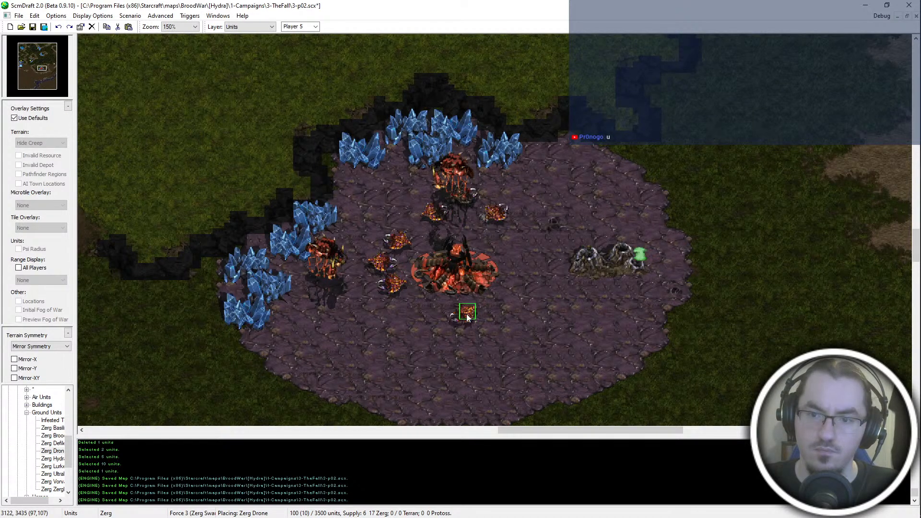
# - Delete the Overlord below the northern minerals, move the western Overlord to the Hatchery's southeast side, and save the map
pyautogui.press('Escape')
pyautogui.click(454, 201)
pyautogui.press('Delete')
pyautogui.click(335, 263)
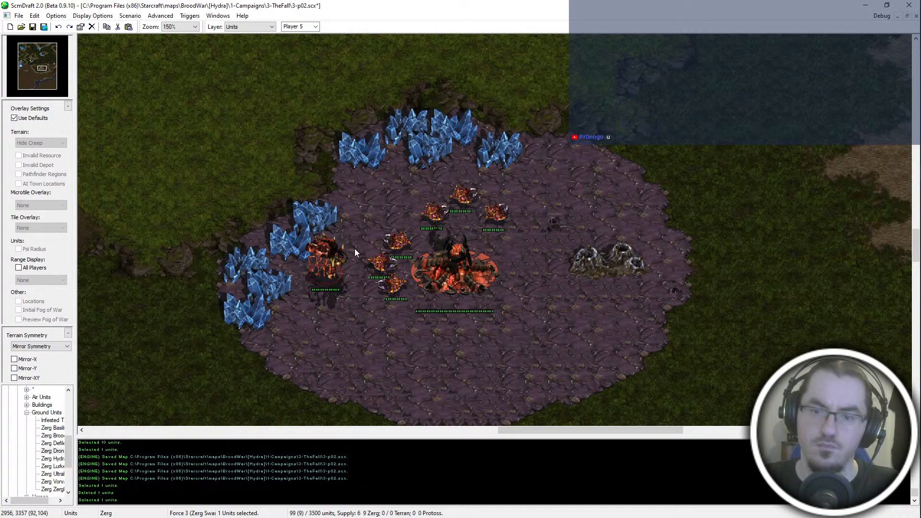
pyautogui.moveTo(329, 268)
pyautogui.mouseDown()
pyautogui.moveTo(384, 206)
pyautogui.moveTo(397, 208)
pyautogui.moveTo(511, 296)
pyautogui.mouseUp()
pyautogui.hotkey('ctrl', 's')
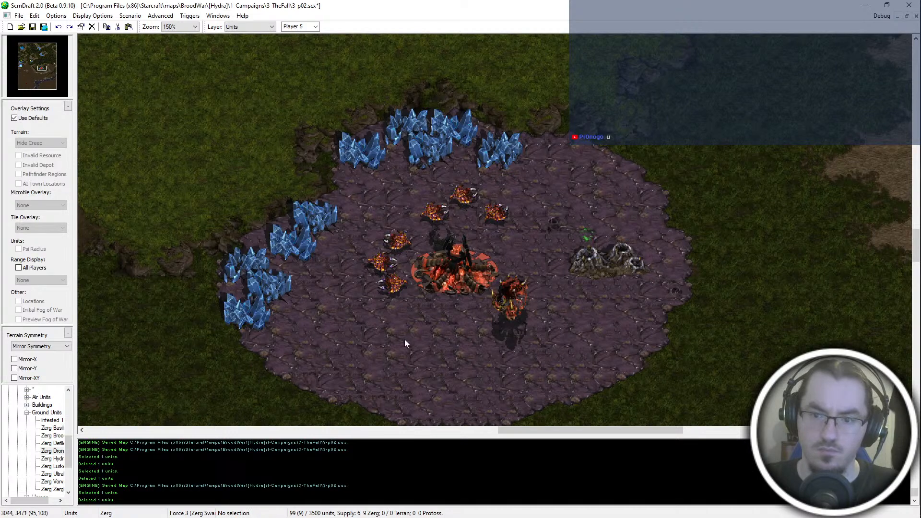
# - Examine the open ground between the plateau's southern cliffs and the river, and the plateau's eastern side
pyautogui.scroll(-1, 449, 241)
pyautogui.scroll(-1, 449, 241)
pyautogui.moveTo(26, 83); pyautogui.dragTo(48, 58)
pyautogui.scroll(-3, 418, 288)
pyautogui.moveTo(588, 517)
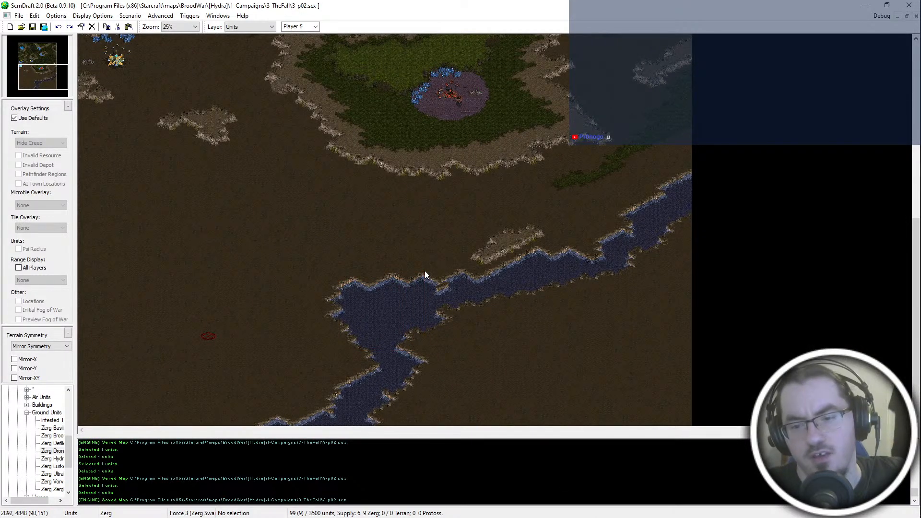
pyautogui.press('Up')
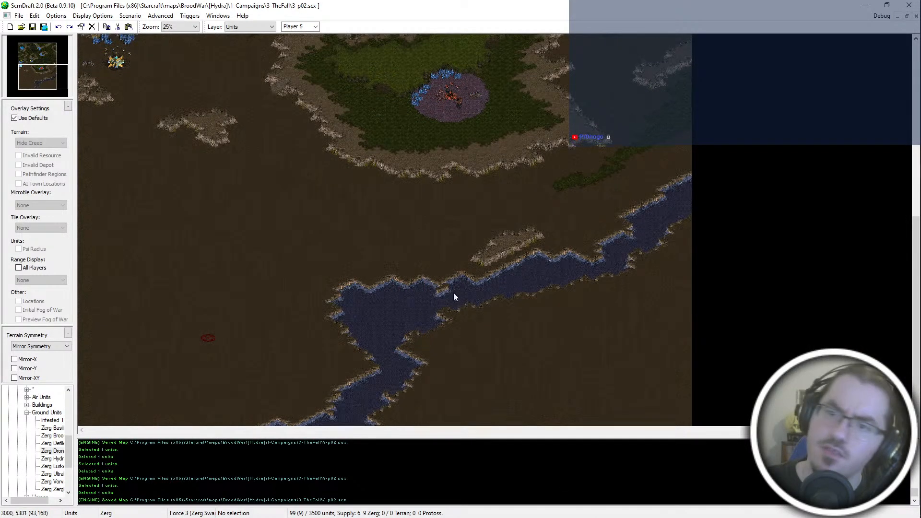
pyautogui.press('Up')
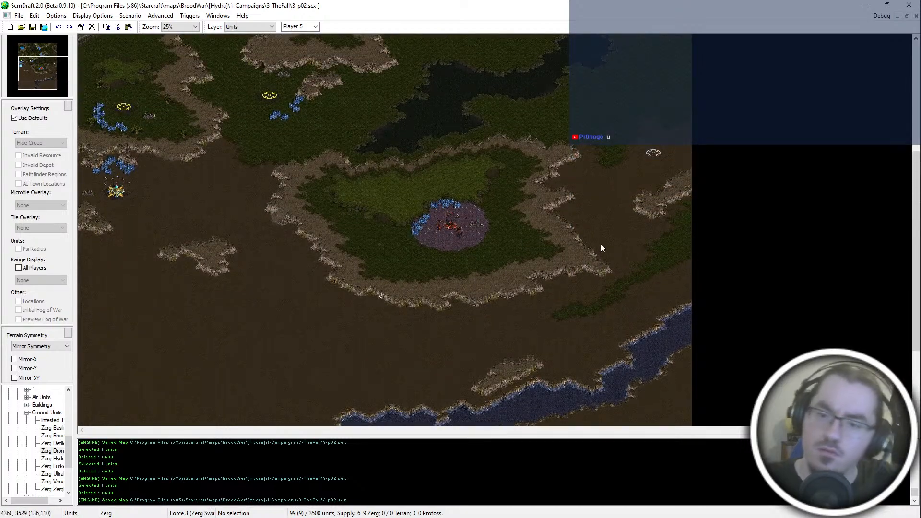
pyautogui.scroll(2, 556, 258)
pyautogui.scroll(1, 545, 260)
pyautogui.moveTo(545, 260); pyautogui.dragTo(682, 453, button='middle')
# - Switch to the Terrain layer and carve notches into the plateau's southern cliff line with Dirt
pyautogui.press('t')
pyautogui.scroll(-1, 536, 333)
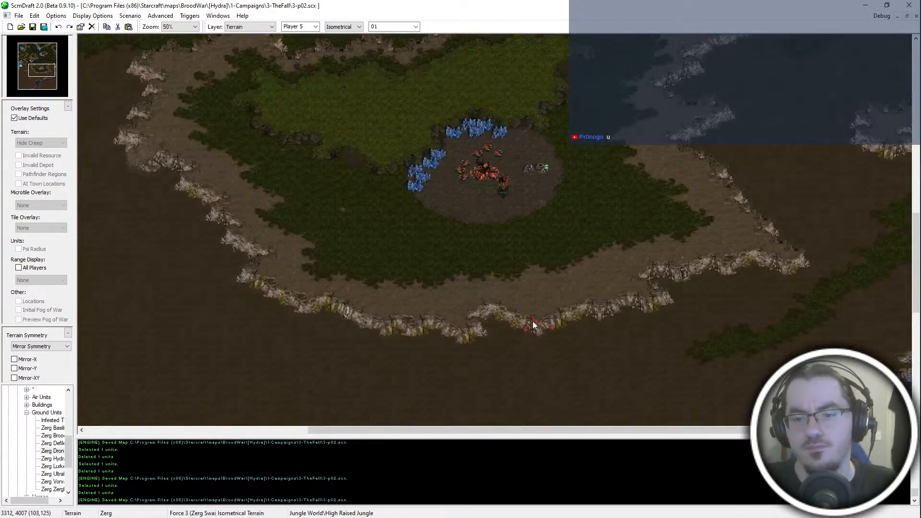
pyautogui.moveTo(350, 421); pyautogui.dragTo(399, 373, button='middle')
pyautogui.rightClick(456, 312)
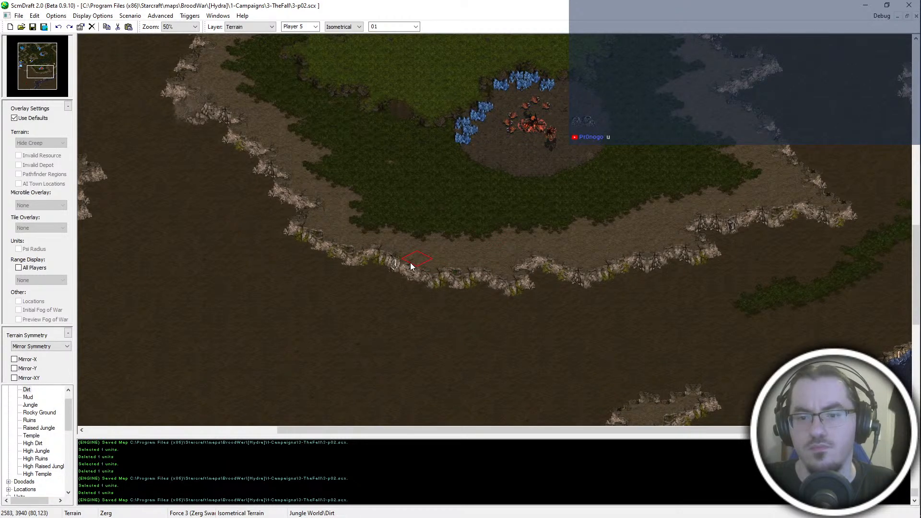
pyautogui.click(428, 272)
pyautogui.moveTo(463, 278); pyautogui.dragTo(501, 276)
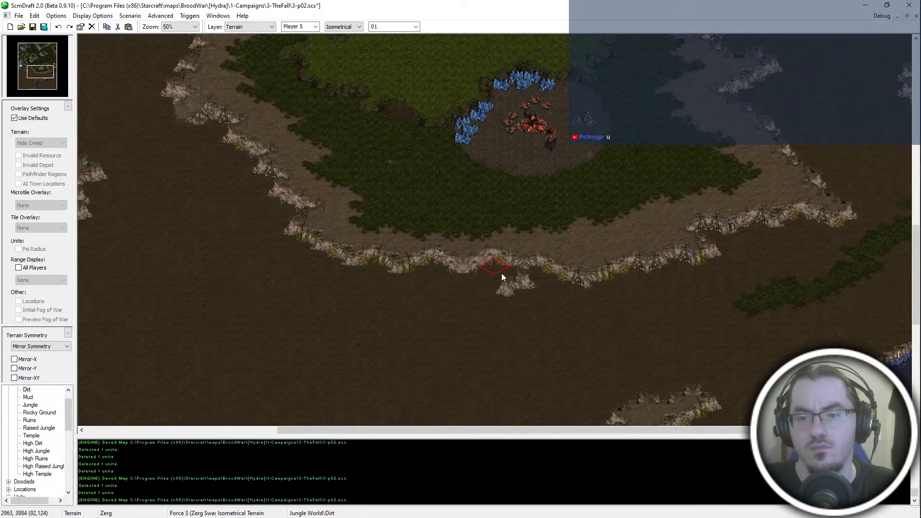
pyautogui.moveTo(525, 283); pyautogui.dragTo(500, 310, button='middle')
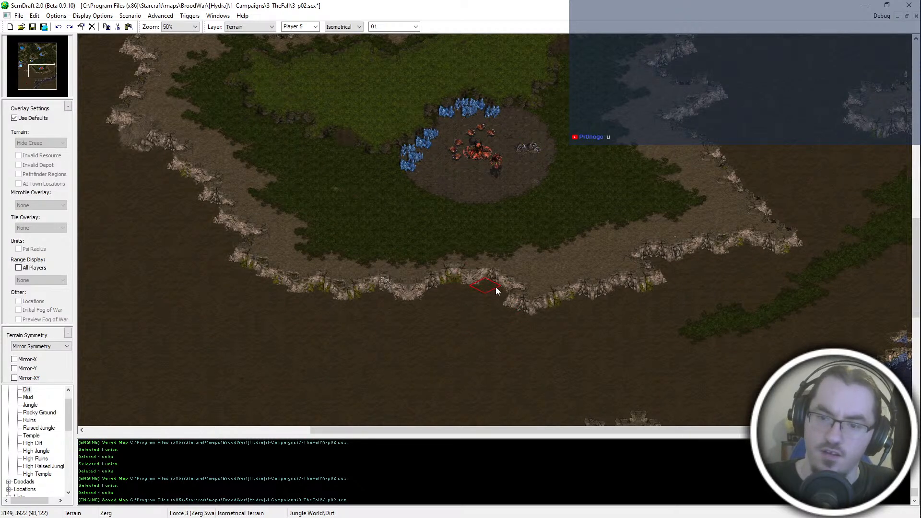
pyautogui.scroll(1, 482, 300)
pyautogui.click(529, 308)
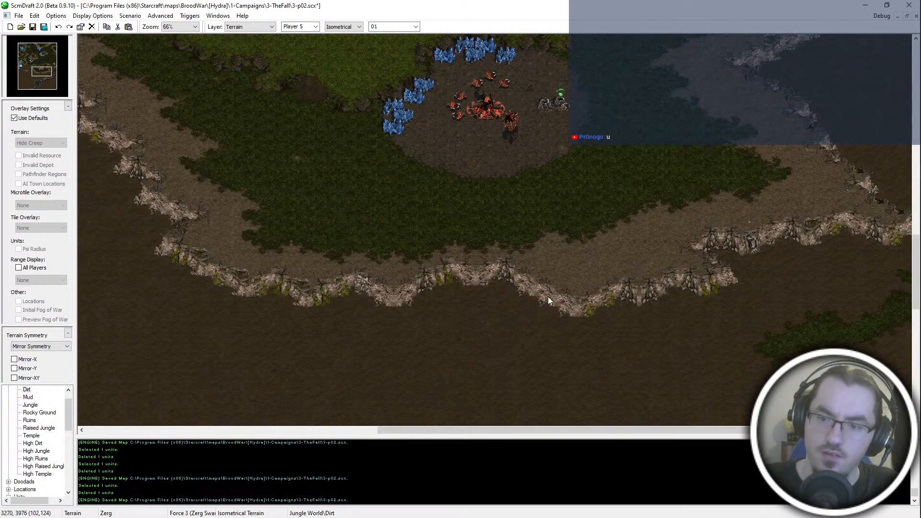
# - Add a High Dirt outcrop jutting south from the plateau's southern cliff
pyautogui.moveTo(603, 286); pyautogui.dragTo(564, 310, button='middle')
pyautogui.rightClick(564, 311)
pyautogui.click(554, 343)
pyautogui.moveTo(665, 423); pyautogui.dragTo(511, 290, button='middle')
pyautogui.click(591, 195)
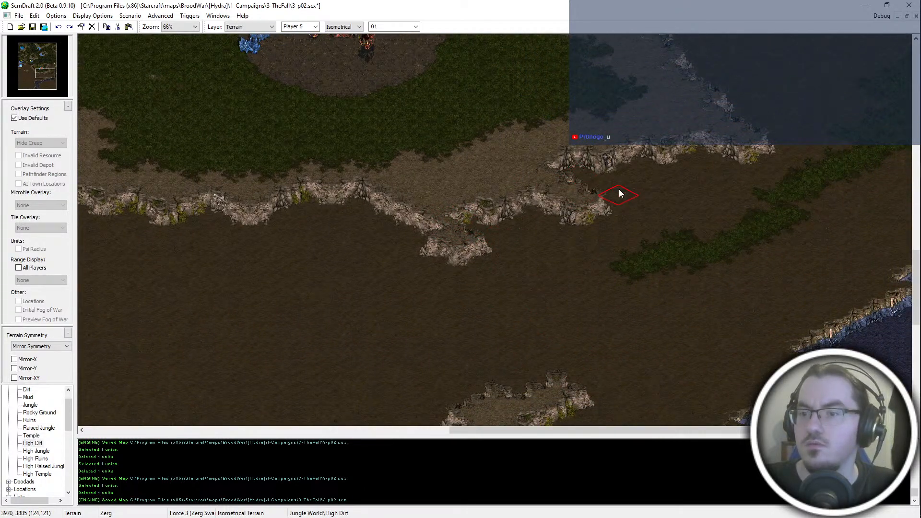
# - Paint an irregular band of Jungle across the dirt between the plateau and the river, running toward the western map edge
pyautogui.moveTo(904, 120); pyautogui.dragTo(810, 225, button='middle')
pyautogui.rightClick(847, 190)
pyautogui.moveTo(515, 422); pyautogui.dragTo(566, 269, button='middle')
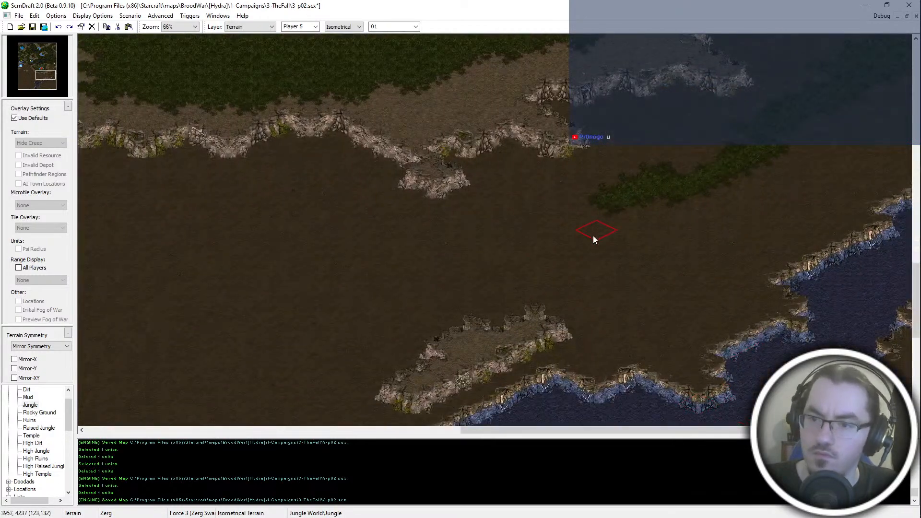
pyautogui.moveTo(329, 323)
pyautogui.mouseDown(button='middle')
pyautogui.moveTo(421, 339)
pyautogui.moveTo(499, 278)
pyautogui.mouseUp(button='middle')
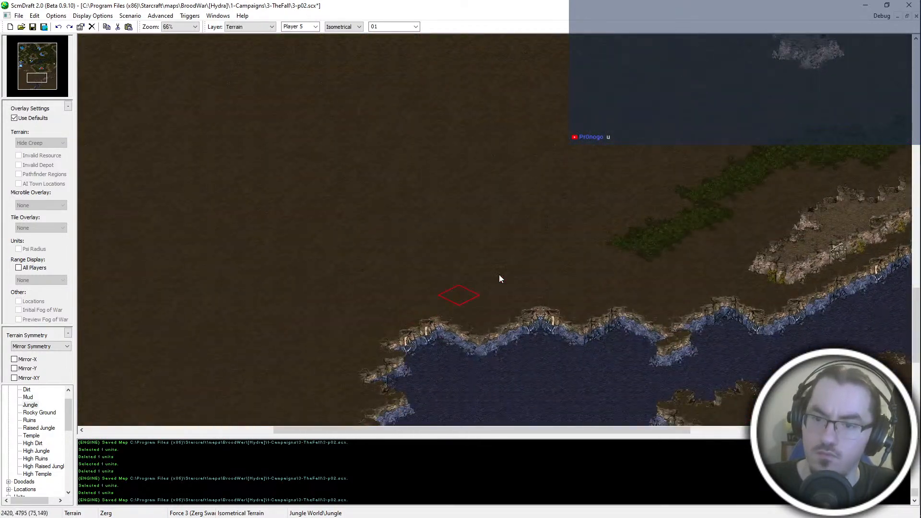
pyautogui.moveTo(498, 278)
pyautogui.mouseDown()
pyautogui.moveTo(487, 230)
pyautogui.moveTo(530, 189)
pyautogui.moveTo(448, 123)
pyautogui.moveTo(677, 210)
pyautogui.mouseUp()
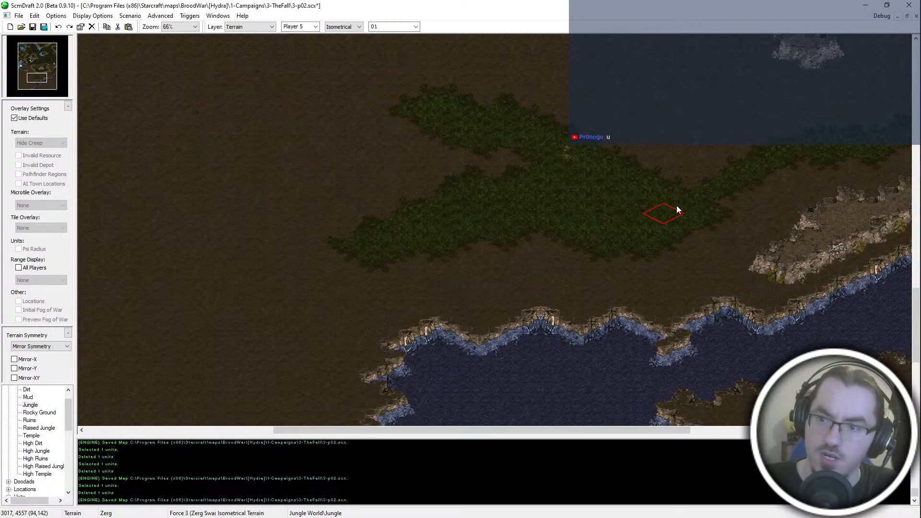
pyautogui.moveTo(398, 131); pyautogui.dragTo(533, 264, button='middle')
pyautogui.moveTo(392, 221)
pyautogui.mouseDown()
pyautogui.moveTo(272, 206)
pyautogui.moveTo(427, 268)
pyautogui.mouseUp()
pyautogui.moveTo(86, 173); pyautogui.dragTo(331, 240, button='middle')
pyautogui.moveTo(462, 280)
pyautogui.mouseDown()
pyautogui.moveTo(439, 275)
pyautogui.moveTo(151, 373)
pyautogui.moveTo(89, 380)
pyautogui.mouseUp()
# - Widen the Jungle band with strokes southwest of the plateau and fill the dirt gaps between them
pyautogui.scroll(-3, 195, 300)
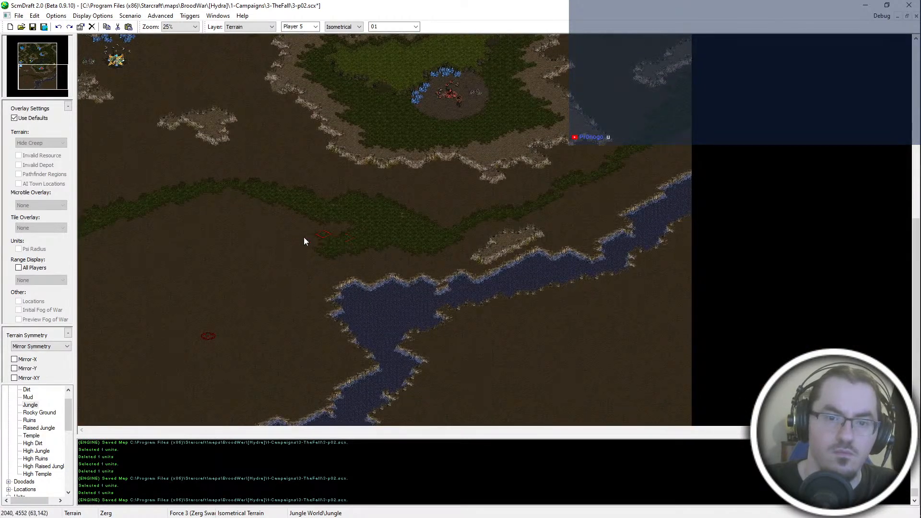
pyautogui.moveTo(304, 237); pyautogui.dragTo(180, 271)
pyautogui.moveTo(349, 223); pyautogui.dragTo(198, 231)
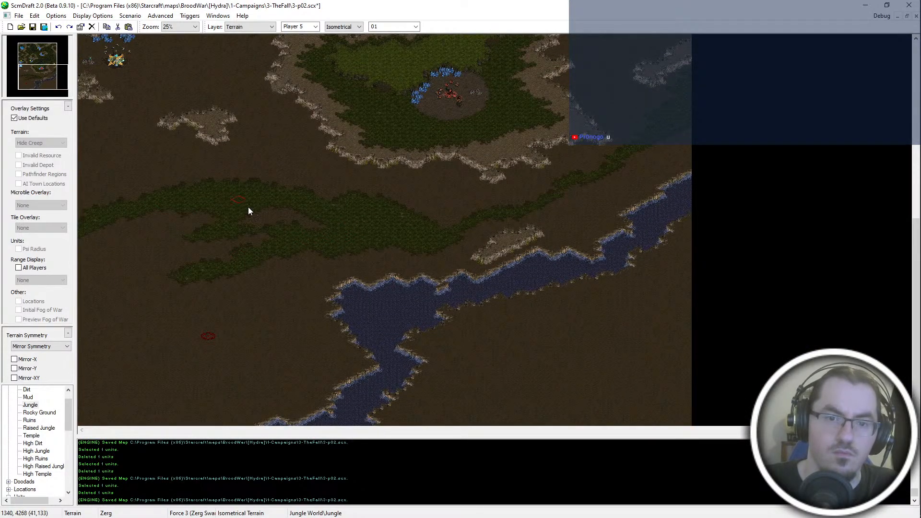
pyautogui.moveTo(248, 211)
pyautogui.mouseDown()
pyautogui.moveTo(289, 219)
pyautogui.moveTo(150, 251)
pyautogui.moveTo(154, 229)
pyautogui.moveTo(193, 233)
pyautogui.moveTo(203, 208)
pyautogui.mouseUp()
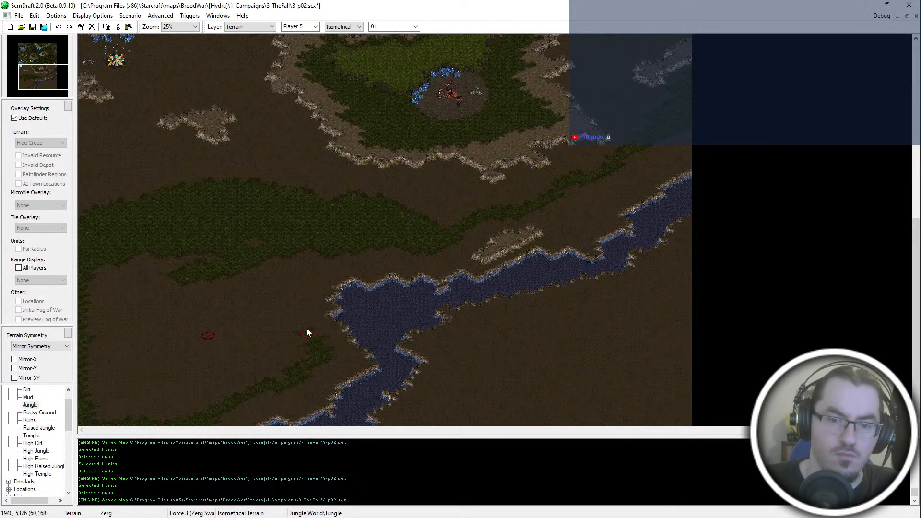
# - Fill the ground west of the river with Jungle using brush size 07
pyautogui.click(415, 27)
pyautogui.click(393, 72)
pyautogui.moveTo(122, 293)
pyautogui.mouseDown()
pyautogui.moveTo(115, 297)
pyautogui.moveTo(221, 301)
pyautogui.moveTo(239, 320)
pyautogui.moveTo(249, 364)
pyautogui.moveTo(207, 385)
pyautogui.mouseUp()
pyautogui.moveTo(113, 399); pyautogui.dragTo(159, 344)
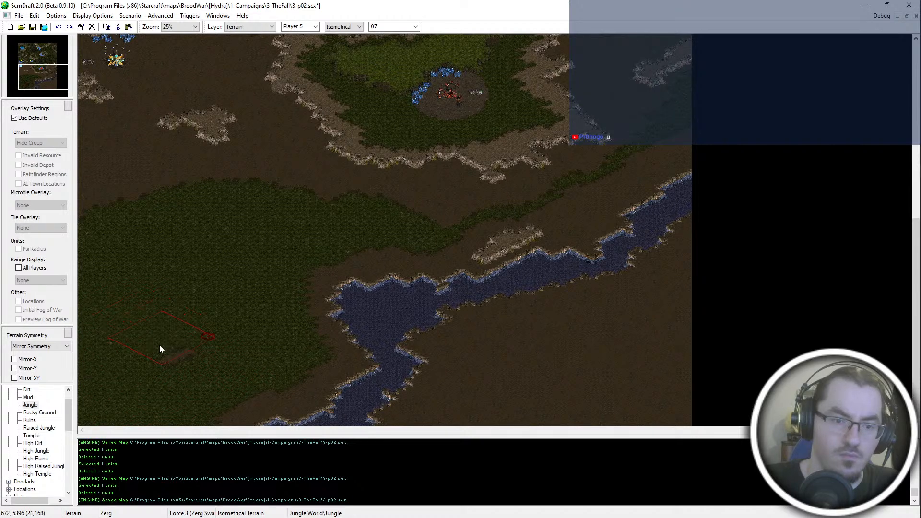
# - Cover the ground southeast of the river with Jungle, leaving a dirt strip along the bank
pyautogui.scroll(5, 400, 27)
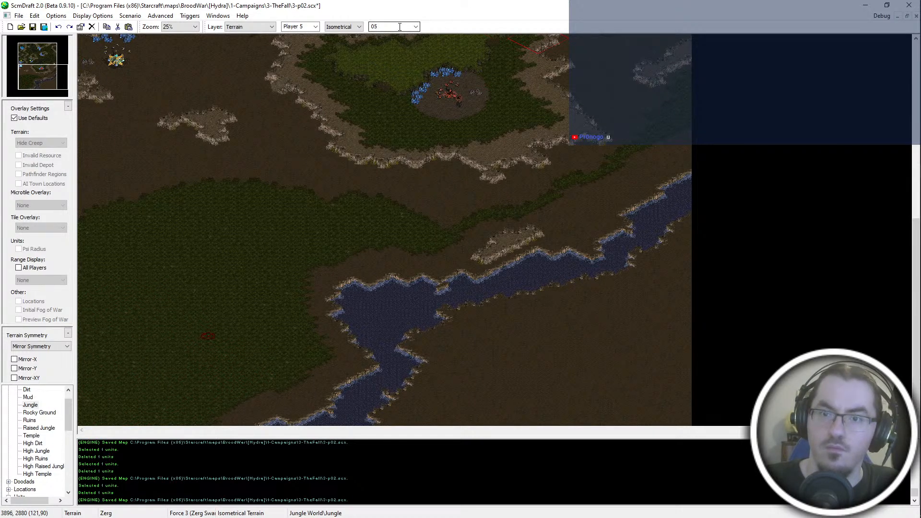
pyautogui.scroll(-3, 399, 27)
pyautogui.moveTo(485, 414)
pyautogui.mouseDown()
pyautogui.moveTo(527, 357)
pyautogui.moveTo(514, 344)
pyautogui.moveTo(696, 292)
pyautogui.moveTo(594, 411)
pyautogui.moveTo(637, 384)
pyautogui.mouseUp()
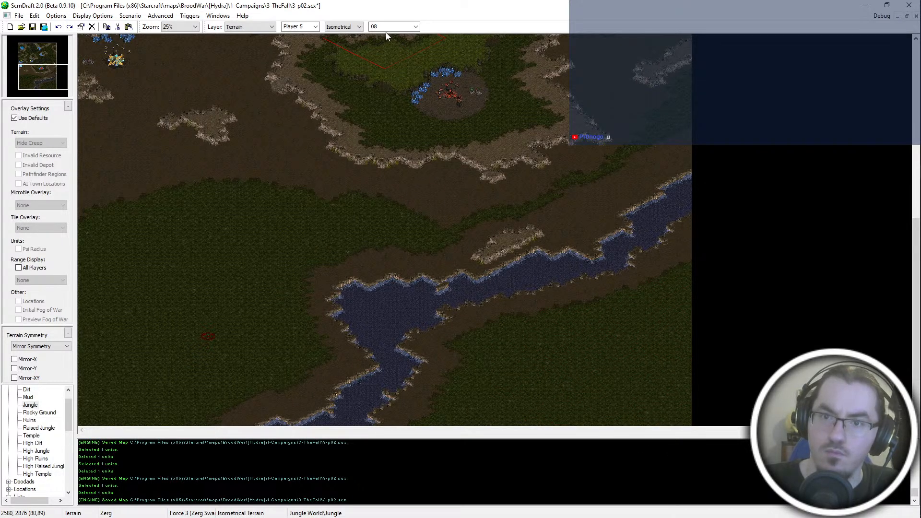
# - Touch up the southeastern jungle's edge along the river with brush size 01 and save the map
pyautogui.scroll(7, 403, 27)
pyautogui.moveTo(668, 262); pyautogui.dragTo(684, 252)
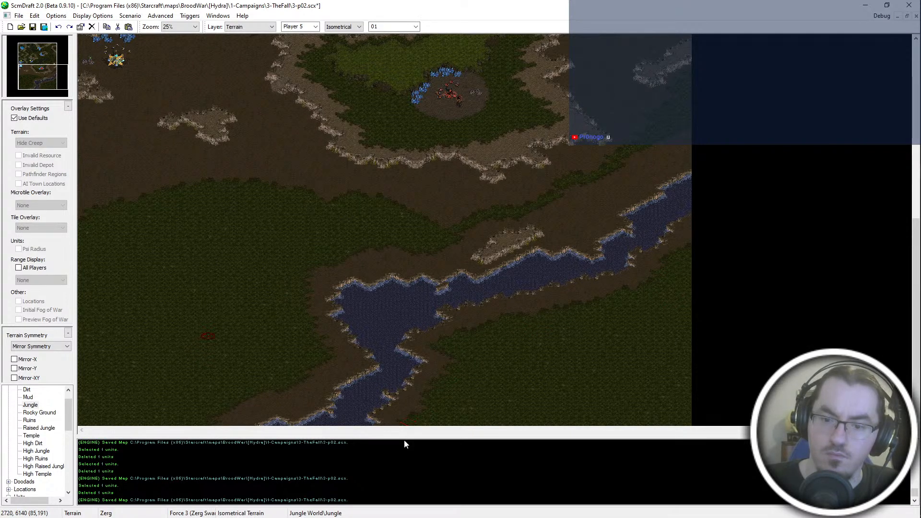
pyautogui.scroll(5, 552, 237)
pyautogui.keyDown('ctrl'); pyautogui.scroll(1, 432, 211); pyautogui.keyUp('ctrl')
pyautogui.hotkey('ctrl', 's')
pyautogui.scroll(4, 551, 268)
# - Extend the southwestern Jungle north along the western map edge, up to the small cliff outcrop below the Nexus
pyautogui.keyDown('ctrl'); pyautogui.scroll(1, 497, 295); pyautogui.keyUp('ctrl')
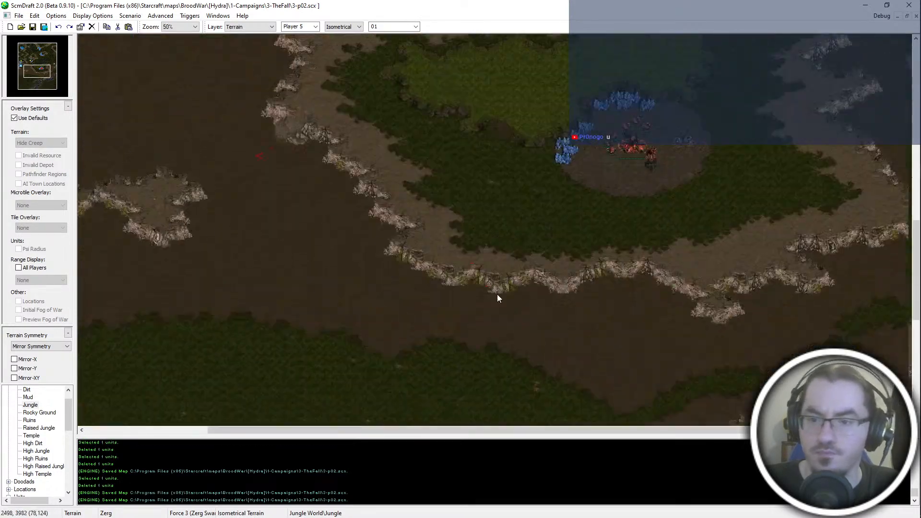
pyautogui.moveTo(497, 295); pyautogui.dragTo(326, 374, button='middle')
pyautogui.keyDown('ctrl'); pyautogui.scroll(-1, 503, 235); pyautogui.keyUp('ctrl')
pyautogui.moveTo(503, 235); pyautogui.dragTo(160, 474, button='middle')
pyautogui.keyDown('ctrl'); pyautogui.scroll(-1, 335, 158); pyautogui.keyUp('ctrl')
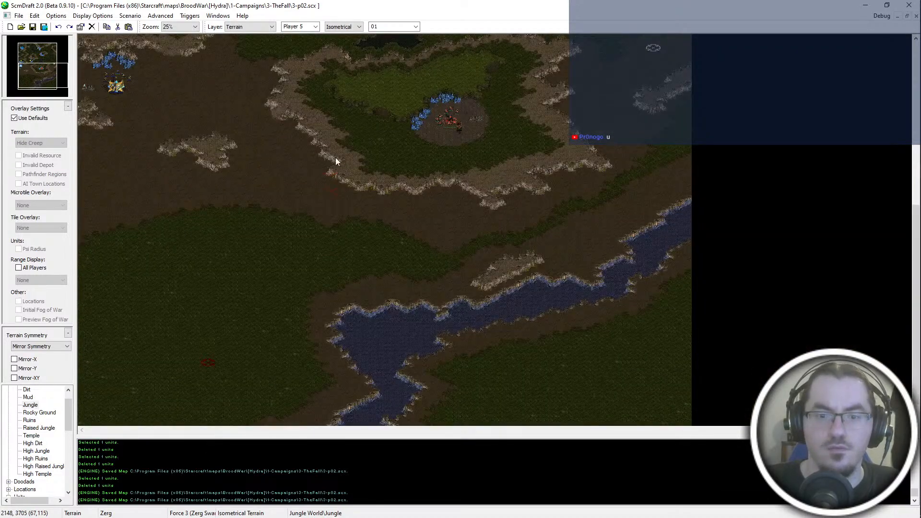
pyautogui.keyDown('ctrl'); pyautogui.scroll(1, 335, 157); pyautogui.keyUp('ctrl')
pyautogui.scroll(2, 220, 166)
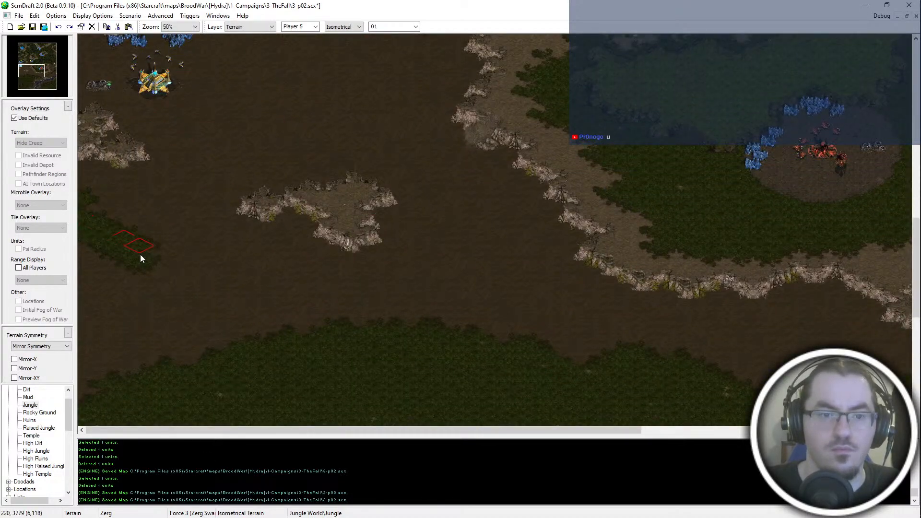
pyautogui.moveTo(141, 258)
pyautogui.mouseDown()
pyautogui.moveTo(136, 226)
pyautogui.moveTo(320, 322)
pyautogui.moveTo(168, 266)
pyautogui.moveTo(284, 289)
pyautogui.moveTo(94, 260)
pyautogui.moveTo(86, 442)
pyautogui.moveTo(110, 282)
pyautogui.moveTo(99, 373)
pyautogui.mouseUp()
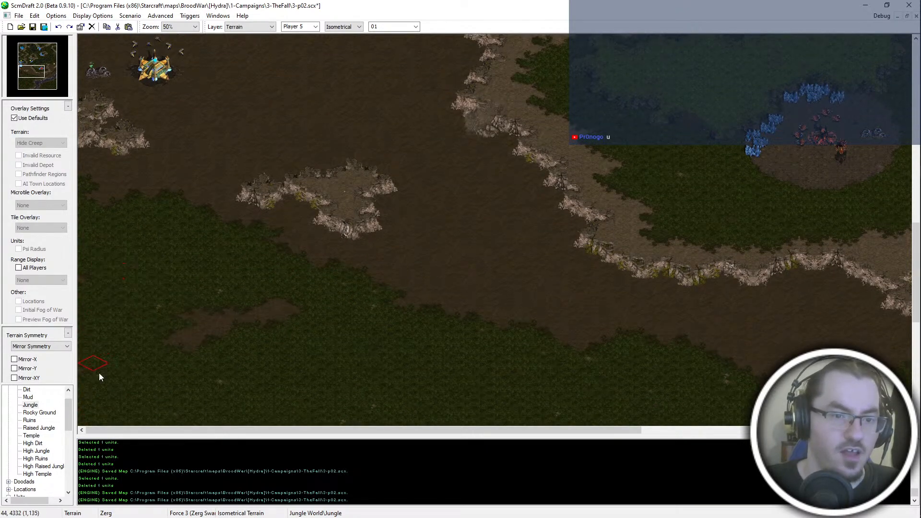
pyautogui.keyDown('ctrl'); pyautogui.scroll(1, 534, 153); pyautogui.keyUp('ctrl')
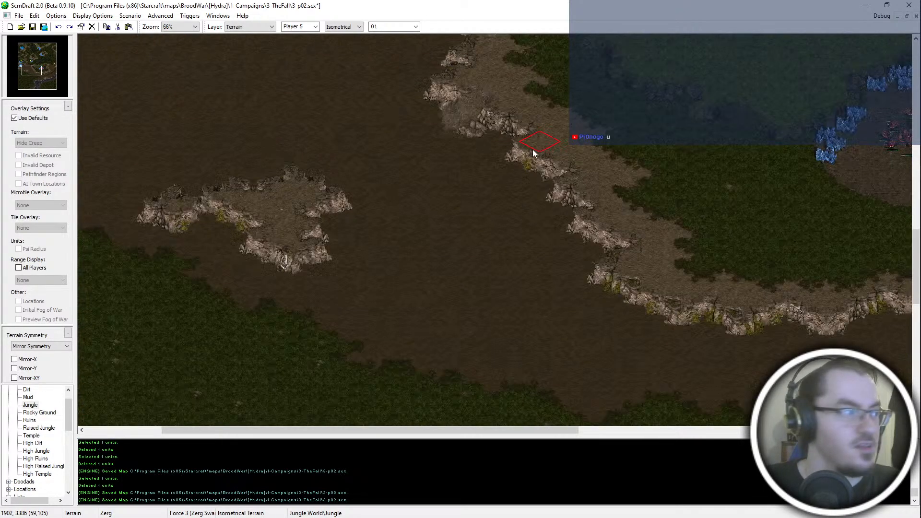
# - Paint a Jungle patch on the dirt between the small cliff outcrop and the plateau's southwestern cliff
pyautogui.moveTo(446, 240)
pyautogui.mouseDown()
pyautogui.moveTo(354, 352)
pyautogui.moveTo(290, 390)
pyautogui.moveTo(260, 362)
pyautogui.moveTo(477, 302)
pyautogui.mouseUp()
pyautogui.hotkey('ctrl', 'z')
pyautogui.moveTo(414, 233)
pyautogui.mouseDown()
pyautogui.moveTo(301, 339)
pyautogui.moveTo(426, 302)
pyautogui.moveTo(586, 386)
pyautogui.moveTo(402, 367)
pyautogui.moveTo(332, 316)
pyautogui.mouseUp()
pyautogui.scroll(-1, 532, 378)
pyautogui.moveTo(33, 70); pyautogui.dragTo(27, 68)
pyautogui.scroll(1, 379, 120)
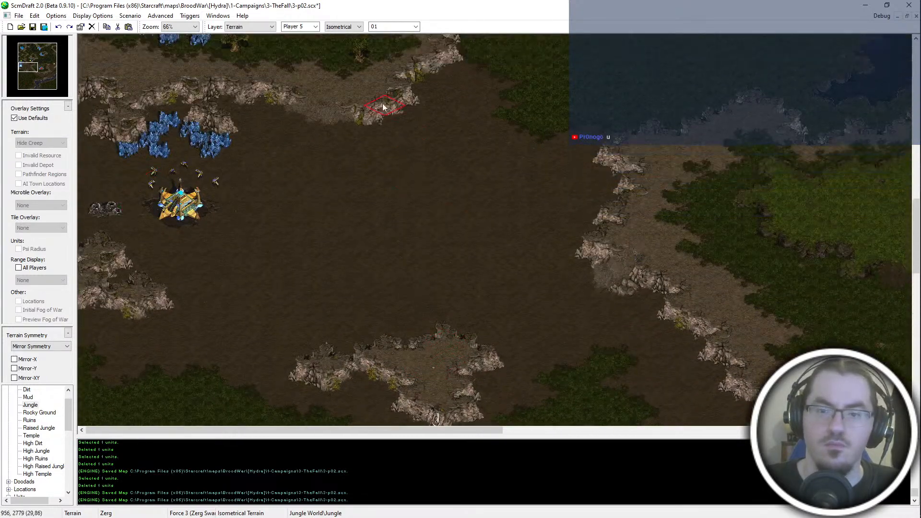
# - Paint a broad Jungle swath across the dirt field between the Nexus and the plateau, joining the northeastern jungle
pyautogui.scroll(1, 383, 106)
pyautogui.moveTo(244, 305)
pyautogui.mouseDown()
pyautogui.moveTo(308, 259)
pyautogui.moveTo(383, 248)
pyautogui.moveTo(397, 237)
pyautogui.moveTo(413, 268)
pyautogui.moveTo(313, 205)
pyautogui.moveTo(406, 294)
pyautogui.moveTo(485, 209)
pyautogui.moveTo(374, 219)
pyautogui.moveTo(450, 218)
pyautogui.moveTo(469, 160)
pyautogui.moveTo(497, 139)
pyautogui.mouseUp()
pyautogui.hotkey('ctrl', 'z')
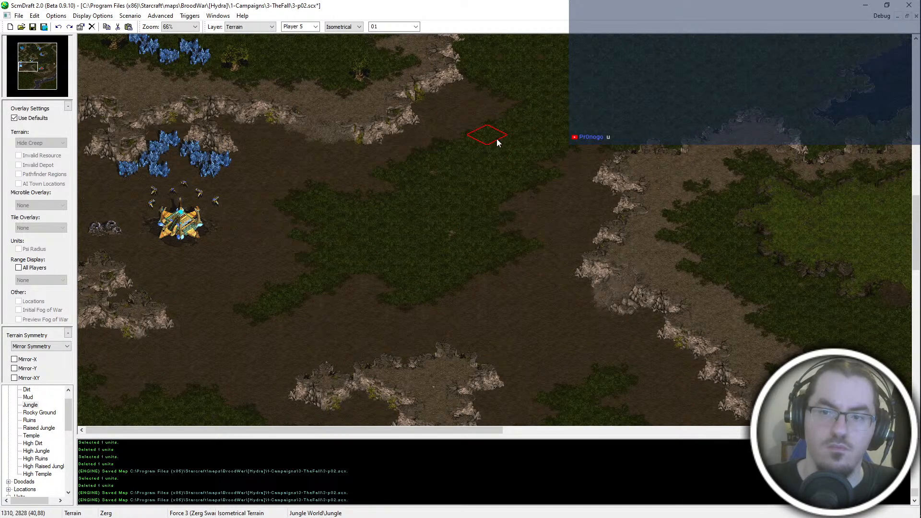
pyautogui.scroll(2, 530, 187)
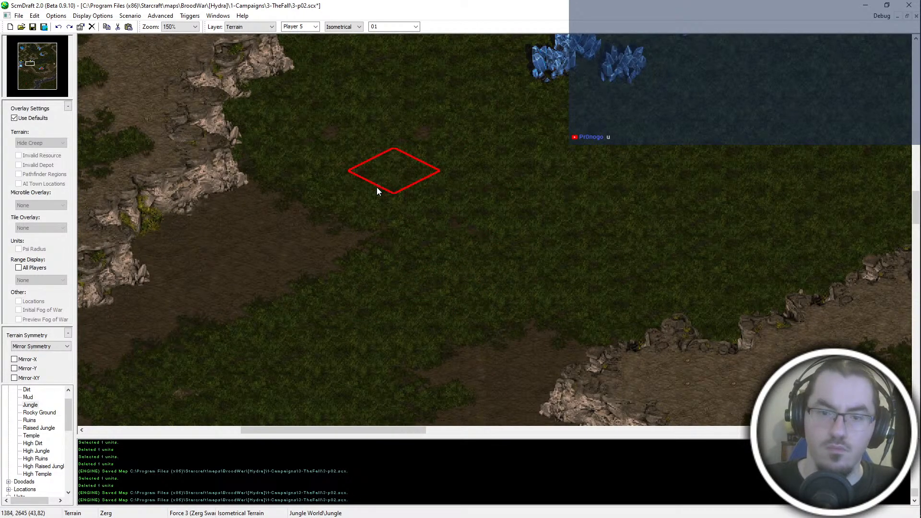
pyautogui.click(366, 252)
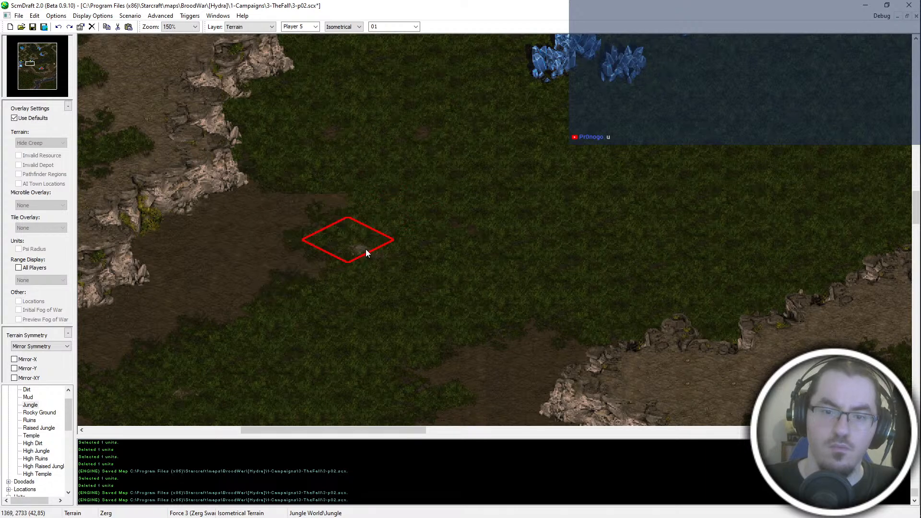
pyautogui.hotkey('ctrl', 'z')
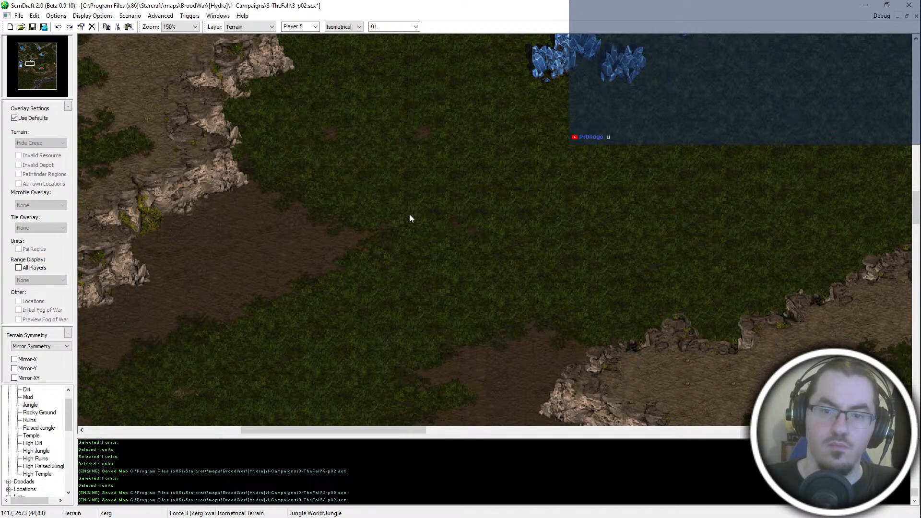
# - Reshape the edge of the Jungle swath below the northwestern cliff using Dirt and Jungle, and save the map
pyautogui.rightClick(255, 258)
pyautogui.click(281, 292)
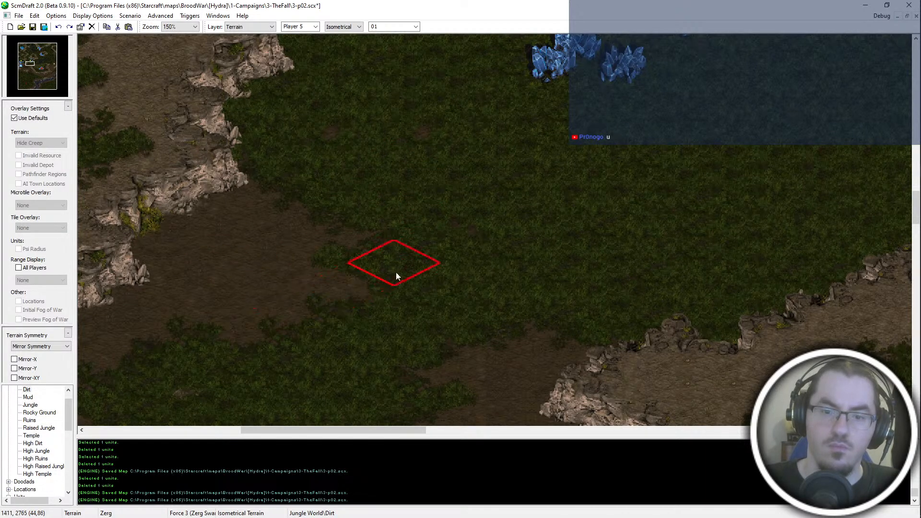
pyautogui.moveTo(294, 403); pyautogui.dragTo(445, 265, button='middle')
pyautogui.scroll(-1, 407, 220)
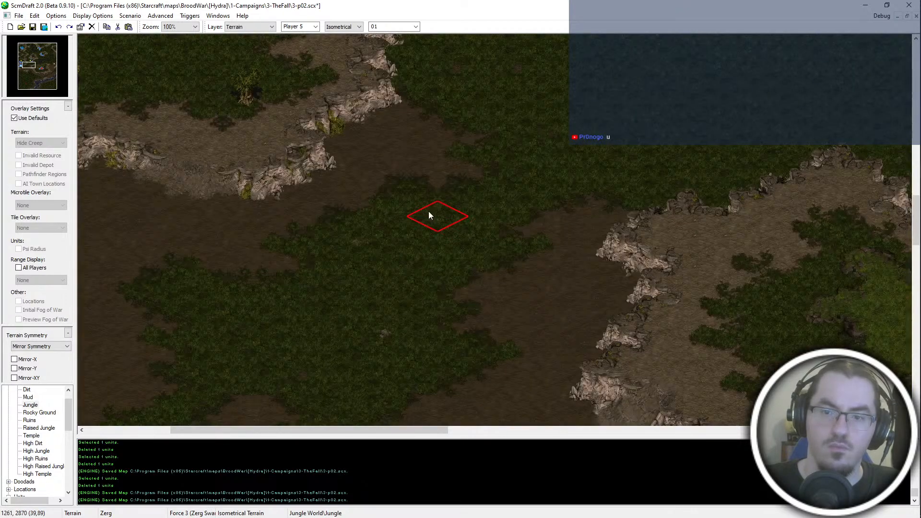
pyautogui.hotkey('ctrl', 's')
# - Fill the dirt notch south of the central plateau with Jungle, thickening the link to the strip along the river, and save the map
pyautogui.scroll(-1, 498, 195)
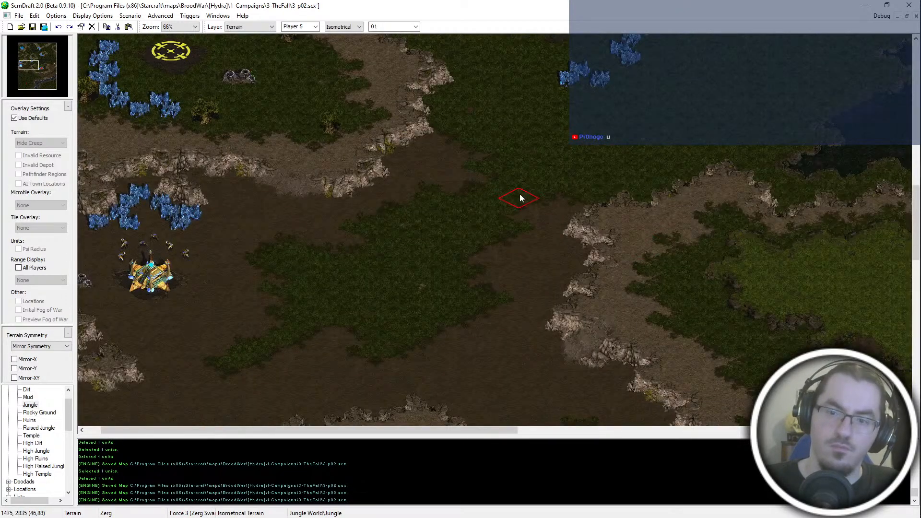
pyautogui.scroll(-3, 505, 168)
pyautogui.moveTo(504, 168); pyautogui.dragTo(392, 462, button='middle')
pyautogui.scroll(1, 507, 306)
pyautogui.moveTo(508, 306); pyautogui.dragTo(309, 197, button='middle')
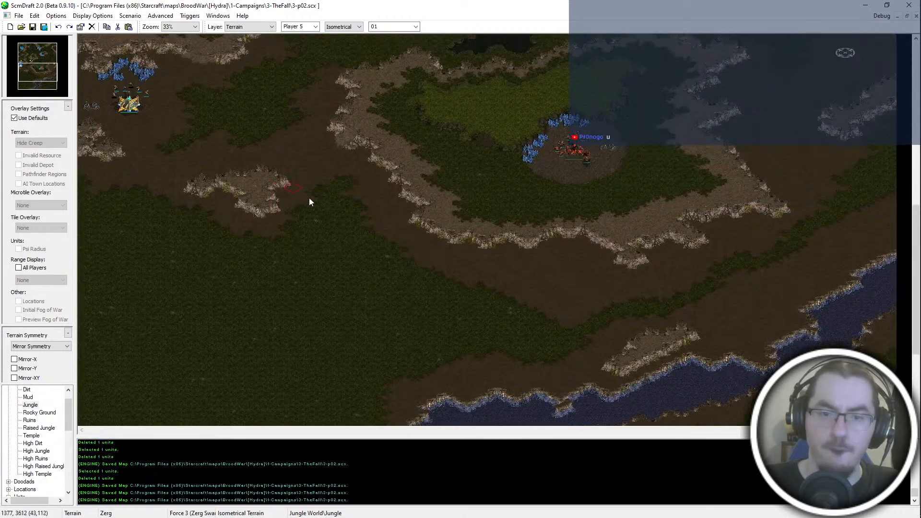
pyautogui.click(408, 380)
pyautogui.moveTo(691, 417)
pyautogui.mouseDown(button='middle')
pyautogui.moveTo(698, 504)
pyautogui.moveTo(694, 434)
pyautogui.mouseUp(button='middle')
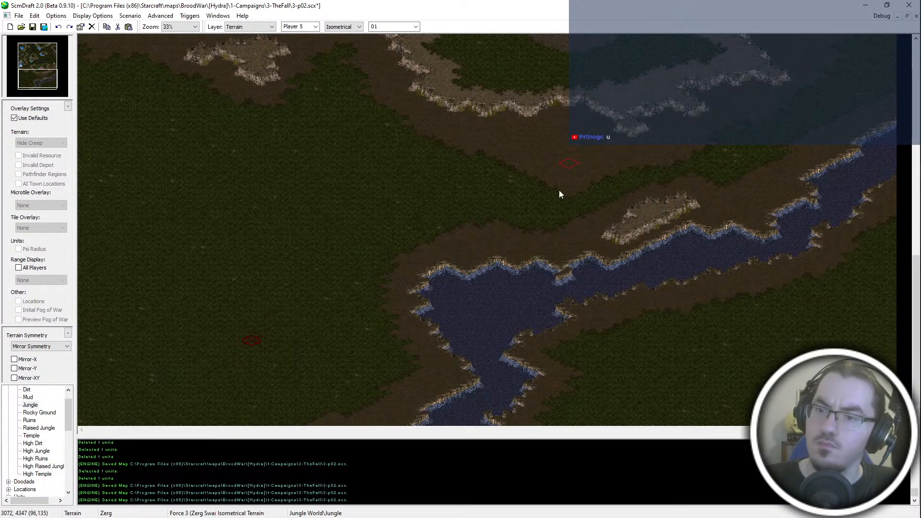
pyautogui.moveTo(559, 190)
pyautogui.mouseDown()
pyautogui.moveTo(579, 159)
pyautogui.moveTo(537, 179)
pyautogui.moveTo(533, 165)
pyautogui.moveTo(583, 195)
pyautogui.mouseUp()
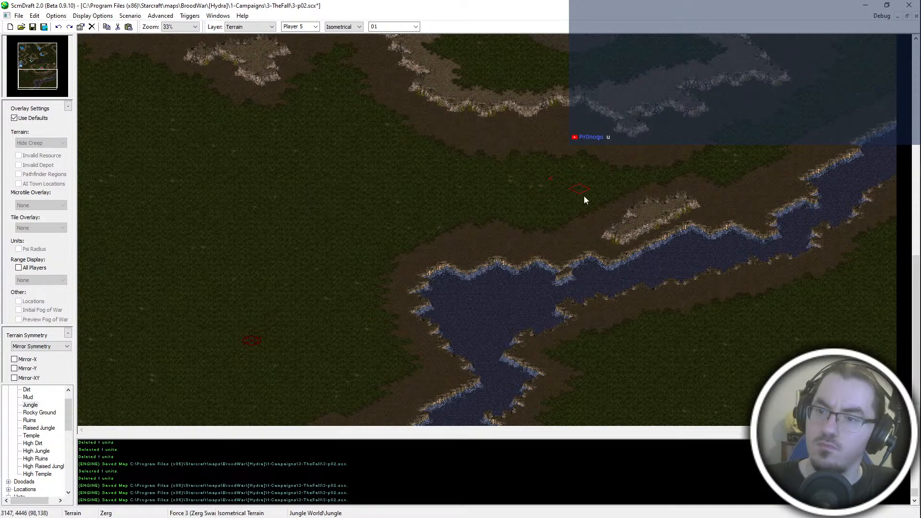
pyautogui.scroll(-2, 583, 200)
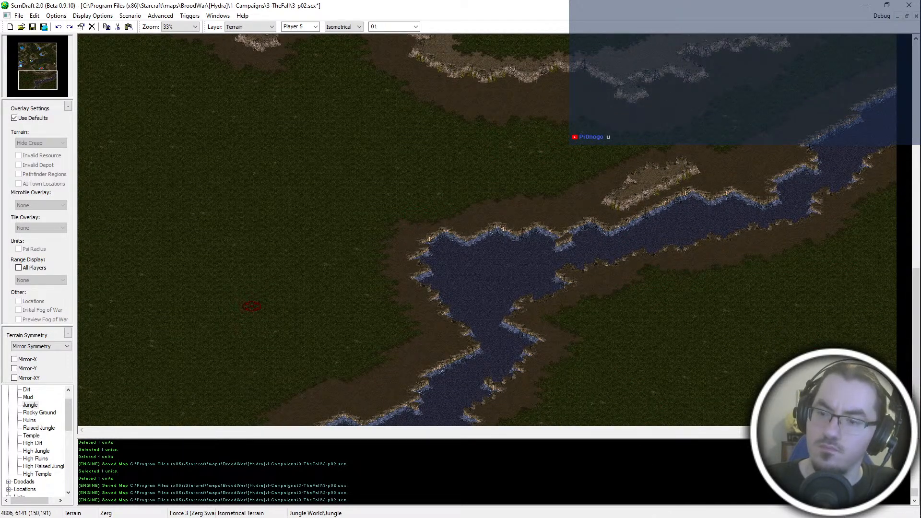
pyautogui.hotkey('ctrl', 's')
# - Examine the terrain coverage around the small cliff outcrop, the Zerg plateau and the map's eastern side
pyautogui.scroll(4, 639, 315)
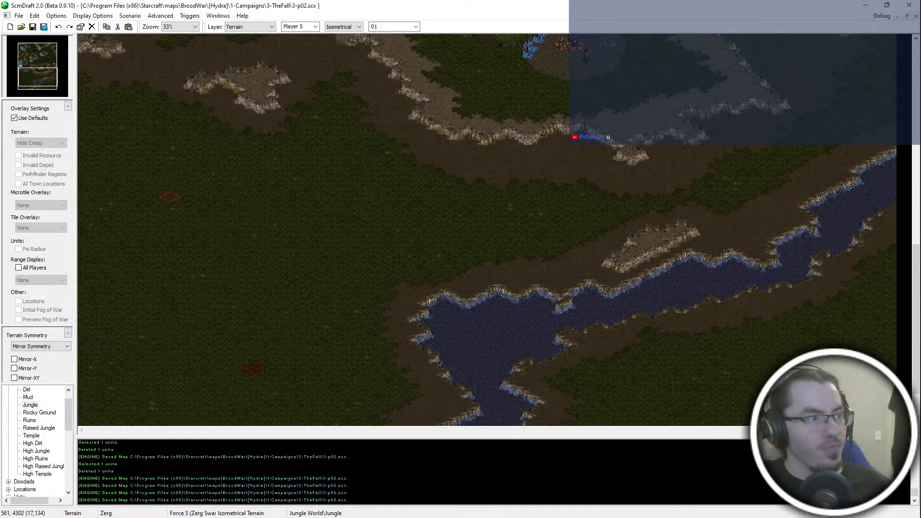
pyautogui.moveTo(335, 121); pyautogui.dragTo(322, 136, button='middle')
pyautogui.keyDown('ctrl'); pyautogui.scroll(2, 323, 135); pyautogui.keyUp('ctrl')
pyautogui.moveTo(249, 38); pyautogui.dragTo(395, 151, button='middle')
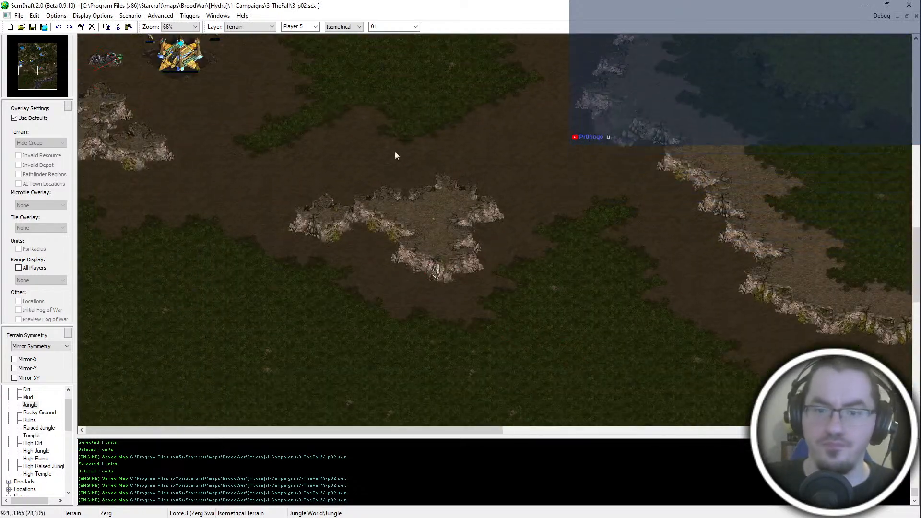
pyautogui.keyDown('ctrl'); pyautogui.scroll(1, 395, 151); pyautogui.keyUp('ctrl')
pyautogui.keyDown('ctrl'); pyautogui.scroll(-4, 402, 248); pyautogui.keyUp('ctrl')
pyautogui.moveTo(403, 248); pyautogui.dragTo(344, 205, button='middle')
pyautogui.moveTo(571, 72); pyautogui.dragTo(601, 199, button='middle')
pyautogui.keyDown('ctrl'); pyautogui.scroll(1, 601, 198); pyautogui.keyUp('ctrl')
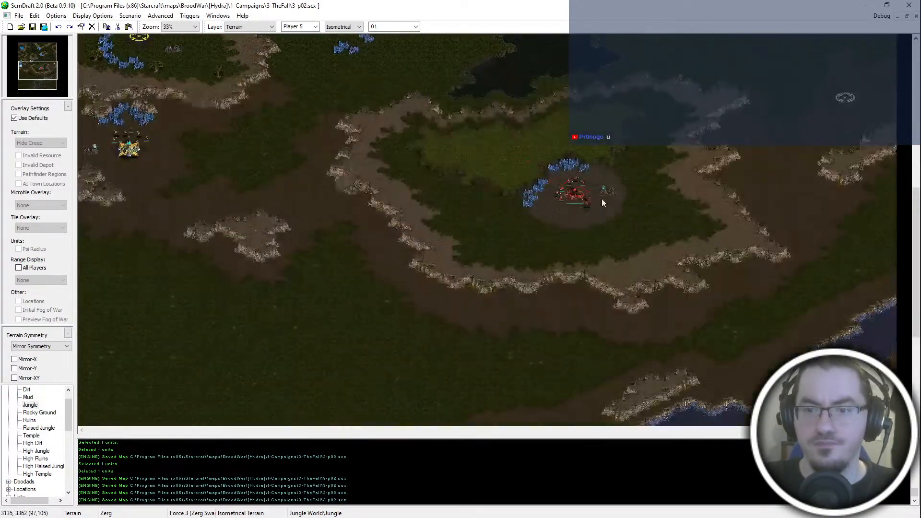
pyautogui.scroll(4, 602, 198)
pyautogui.keyDown('ctrl'); pyautogui.scroll(1, 885, 215); pyautogui.keyUp('ctrl')
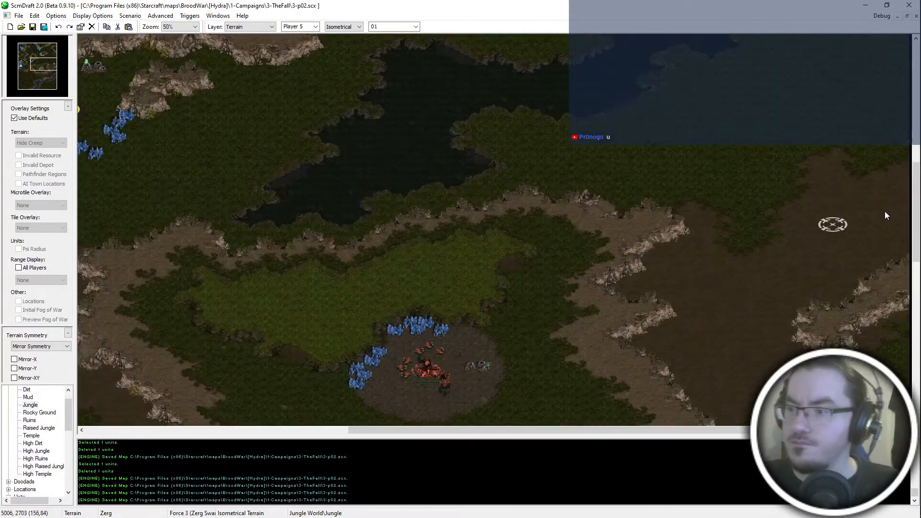
pyautogui.moveTo(605, 315); pyautogui.dragTo(580, 287, button='middle')
pyautogui.keyDown('ctrl'); pyautogui.scroll(1, 595, 302); pyautogui.keyUp('ctrl')
pyautogui.moveTo(880, 44); pyautogui.dragTo(793, 160, button='middle')
pyautogui.keyDown('ctrl'); pyautogui.scroll(-3, 793, 160); pyautogui.keyUp('ctrl')
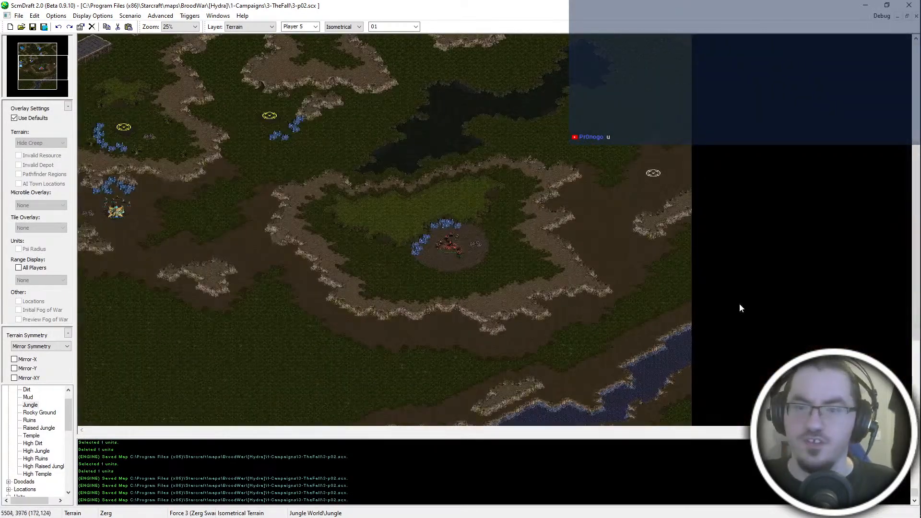
# - Move the white start location northeast of the plateau farther north, onto the edge of the jungle
pyautogui.keyDown('ctrl'); pyautogui.scroll(2, 668, 206); pyautogui.keyUp('ctrl')
pyautogui.moveTo(669, 207); pyautogui.dragTo(515, 353, button='middle')
pyautogui.keyDown('ctrl'); pyautogui.scroll(1, 668, 250); pyautogui.keyUp('ctrl')
pyautogui.press('u')
pyautogui.click(808, 262)
pyautogui.moveTo(809, 262); pyautogui.dragTo(810, 286, button='middle')
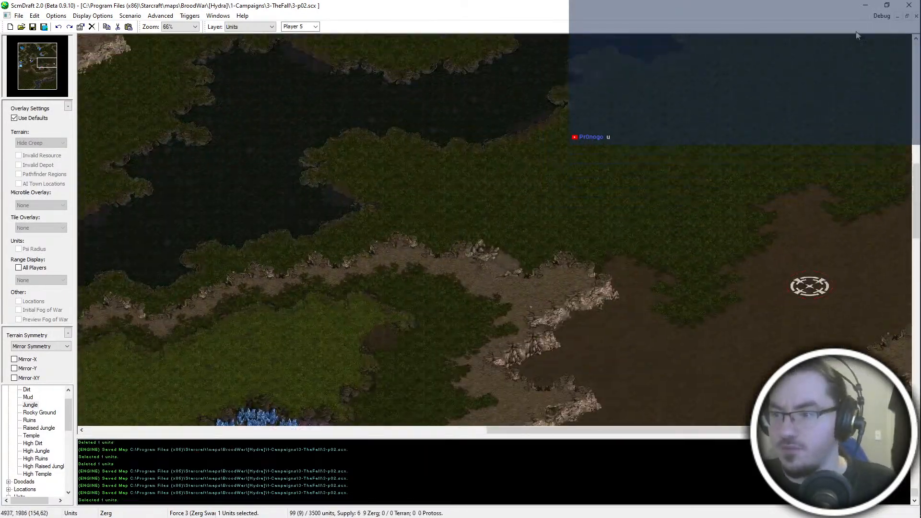
pyautogui.scroll(2, 871, 163)
pyautogui.scroll(-3, 883, 301)
pyautogui.hotkey('ctrl', 'x')
pyautogui.hotkey('ctrl', 'v')
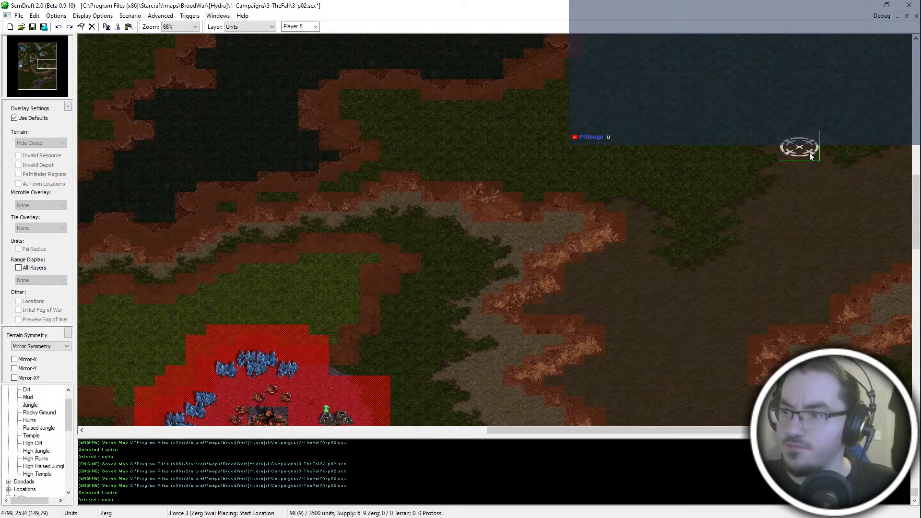
pyautogui.click(810, 152)
pyautogui.keyDown('ctrl'); pyautogui.scroll(1, 815, 206); pyautogui.keyUp('ctrl')
# - Extend the eastern cliff to the north and west with High Dirt, narrowing the dirt corridor beside the plateau
pyautogui.press('t')
pyautogui.scroll(-2, 812, 287)
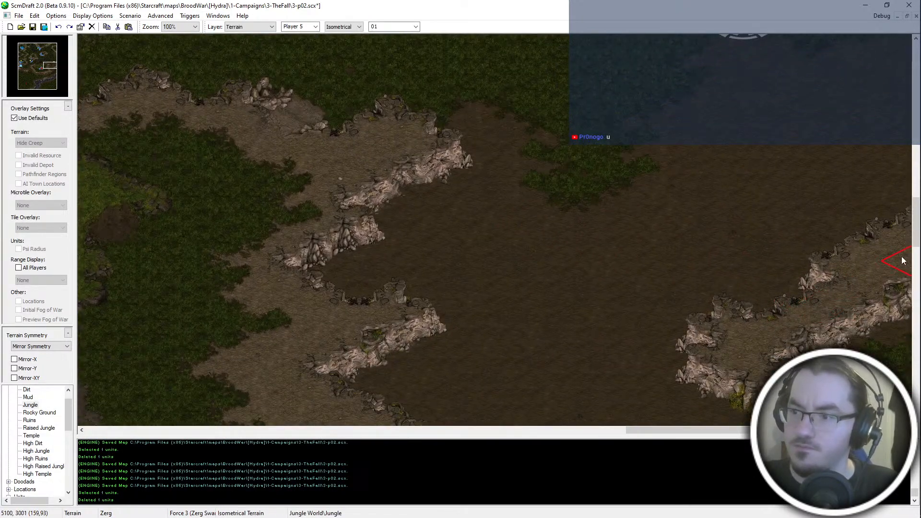
pyautogui.scroll(2, 754, 225)
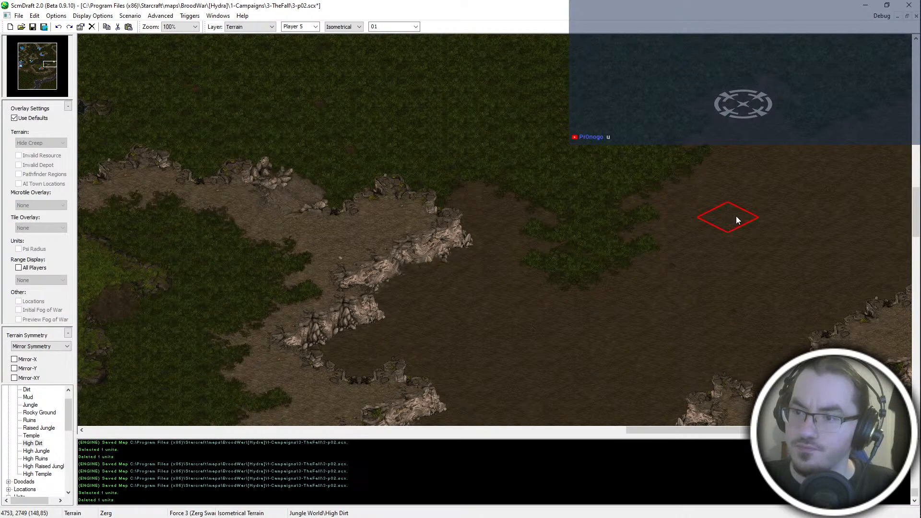
pyautogui.scroll(-1, 737, 219)
pyautogui.moveTo(689, 272)
pyautogui.mouseDown()
pyautogui.moveTo(621, 261)
pyautogui.moveTo(674, 225)
pyautogui.moveTo(704, 283)
pyautogui.moveTo(702, 226)
pyautogui.moveTo(735, 302)
pyautogui.moveTo(698, 323)
pyautogui.moveTo(787, 145)
pyautogui.moveTo(901, 139)
pyautogui.moveTo(871, 256)
pyautogui.mouseUp()
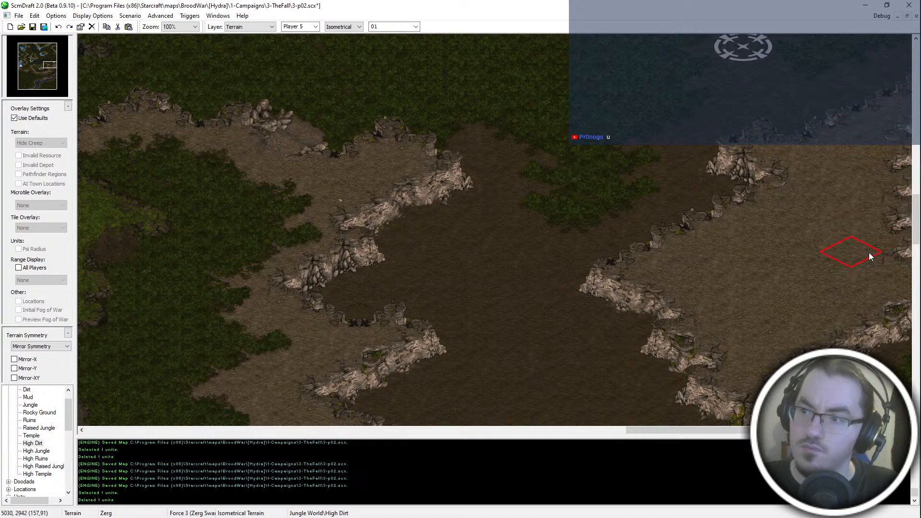
# - Extend the northeastern Jungle southwest into the dirt corridor between the plateau and the eastern High Dirt cliff
pyautogui.scroll(-1, 818, 238)
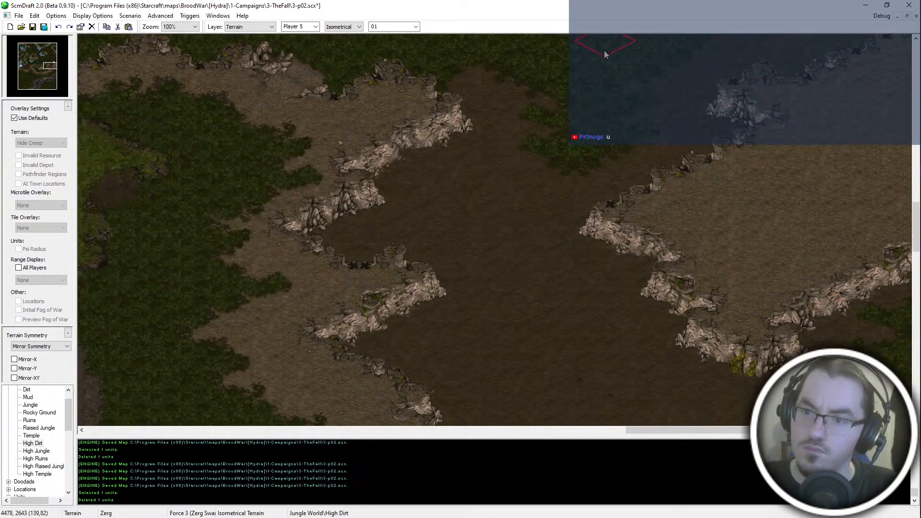
pyautogui.scroll(-1, 571, 302)
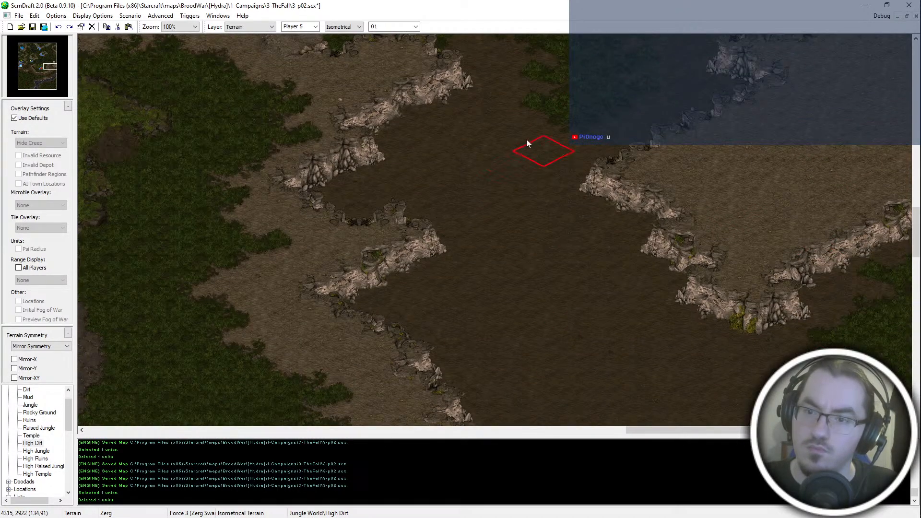
pyautogui.scroll(3, 566, 82)
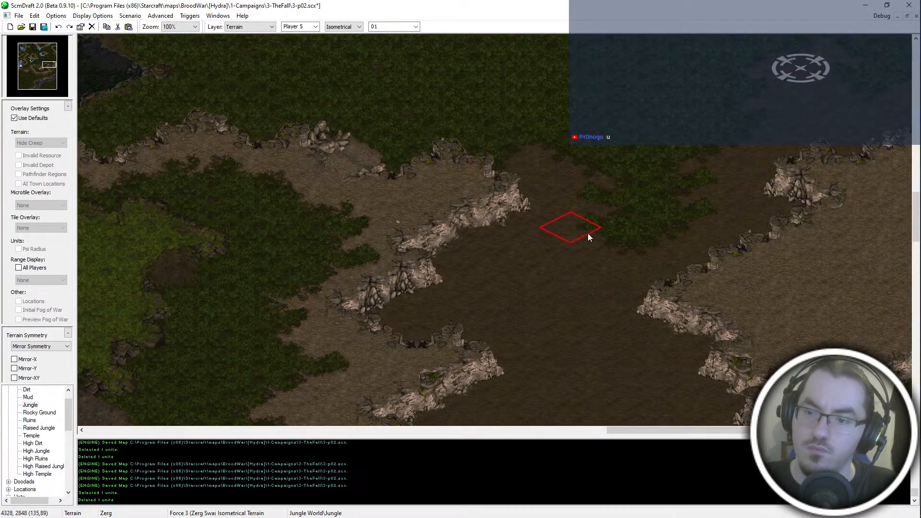
pyautogui.click(562, 254)
pyautogui.scroll(-1, 638, 240)
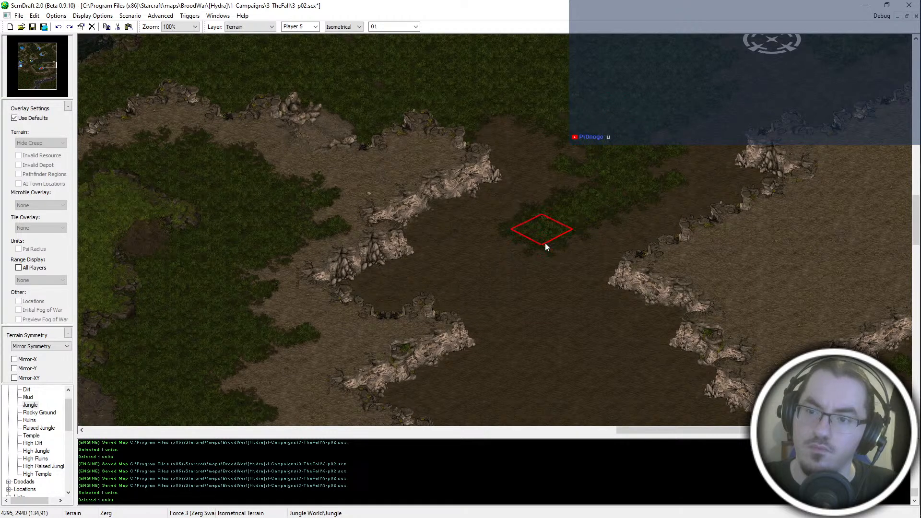
pyautogui.moveTo(561, 312)
pyautogui.mouseDown()
pyautogui.moveTo(573, 326)
pyautogui.moveTo(566, 291)
pyautogui.moveTo(531, 269)
pyautogui.mouseUp()
# - Continue the corridor's Jungle strip south along the plateau's eastern cliff until it joins the southeastern jungle
pyautogui.moveTo(542, 282)
pyautogui.mouseDown(button='middle')
pyautogui.moveTo(573, 300)
pyautogui.moveTo(613, 271)
pyautogui.mouseUp(button='middle')
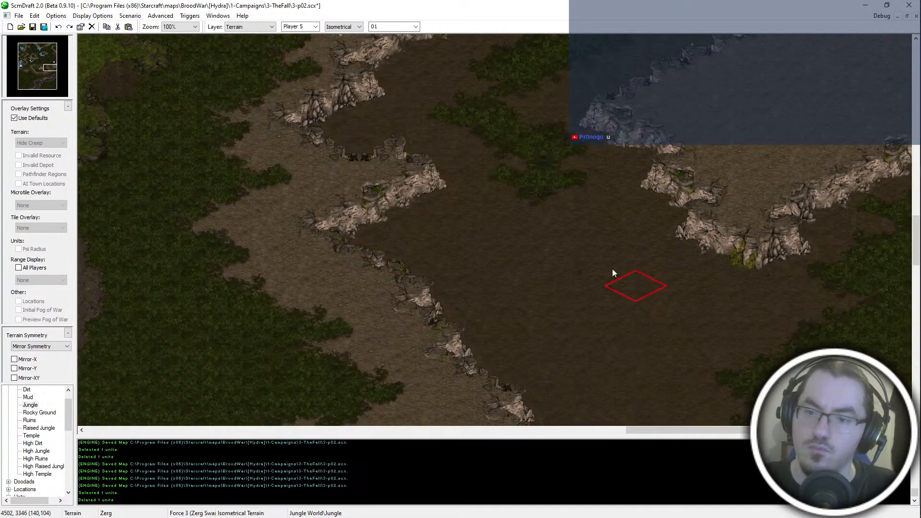
pyautogui.moveTo(574, 227)
pyautogui.mouseDown()
pyautogui.moveTo(543, 270)
pyautogui.moveTo(599, 347)
pyautogui.moveTo(828, 309)
pyautogui.moveTo(618, 257)
pyautogui.mouseUp()
pyautogui.moveTo(573, 225); pyautogui.dragTo(739, 516, button='middle')
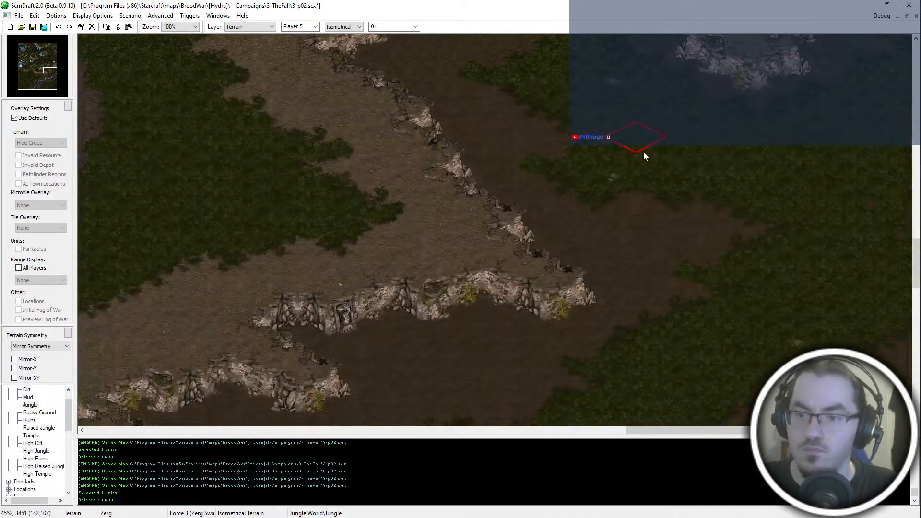
pyautogui.moveTo(643, 154); pyautogui.dragTo(423, 408, button='middle')
# - Extend the southern Jungle north into the dirt between the small cliff outcrop and the plateau's southwestern cliff
pyautogui.scroll(-1, 423, 408)
pyautogui.moveTo(204, 267); pyautogui.dragTo(690, 307, button='middle')
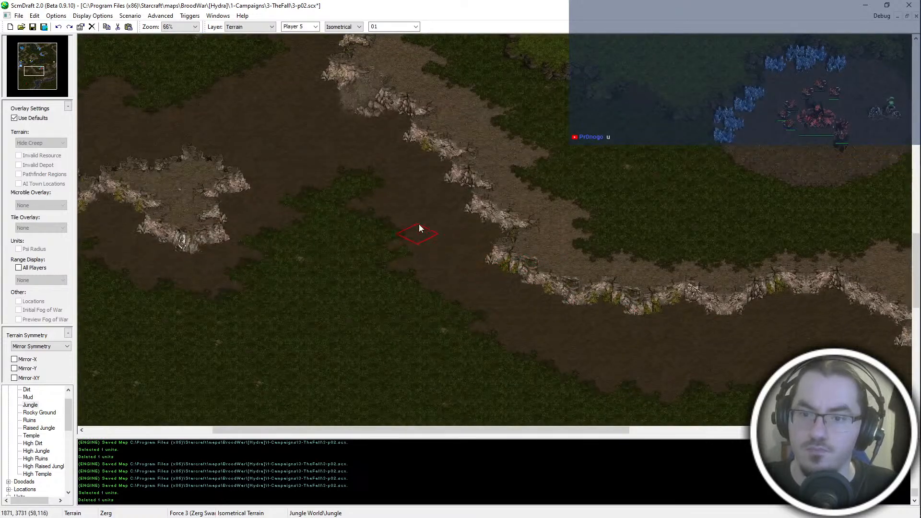
pyautogui.scroll(1, 401, 188)
pyautogui.moveTo(401, 191)
pyautogui.mouseDown()
pyautogui.moveTo(381, 175)
pyautogui.moveTo(353, 202)
pyautogui.moveTo(414, 330)
pyautogui.moveTo(450, 295)
pyautogui.mouseUp()
pyautogui.moveTo(483, 310)
pyautogui.mouseDown(button='middle')
pyautogui.moveTo(424, 257)
pyautogui.moveTo(144, 70)
pyautogui.mouseUp(button='middle')
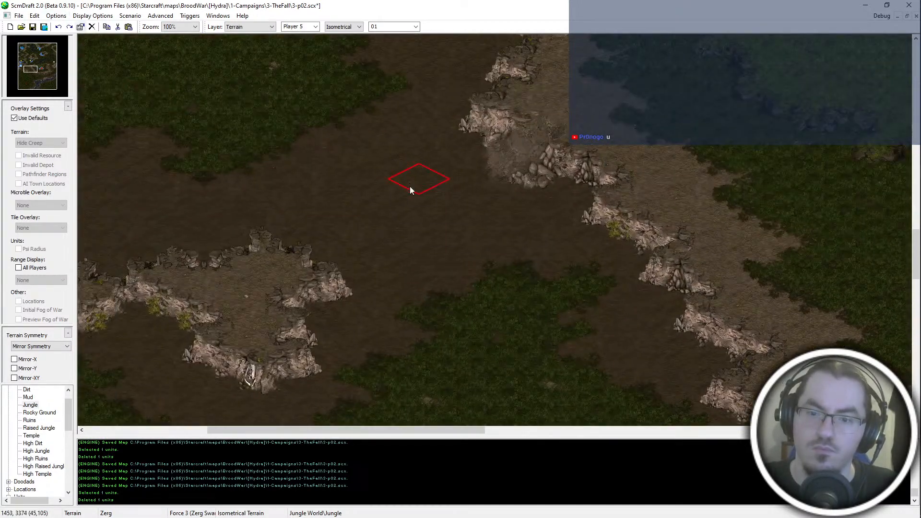
pyautogui.scroll(-1, 409, 189)
pyautogui.moveTo(409, 189)
pyautogui.mouseDown(button='middle')
pyautogui.moveTo(494, 387)
pyautogui.moveTo(486, 341)
pyautogui.mouseUp(button='middle')
pyautogui.scroll(-1, 493, 386)
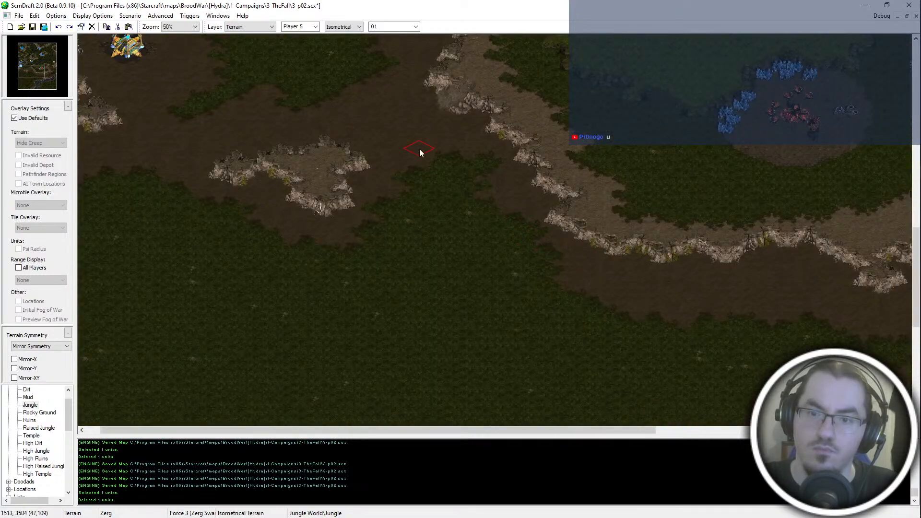
# - Paint Jungle strips around the northern side of the small outcrop, linking the central swath with the southern and western jungle
pyautogui.moveTo(419, 150); pyautogui.dragTo(385, 117)
pyautogui.moveTo(440, 138)
pyautogui.mouseDown()
pyautogui.moveTo(445, 152)
pyautogui.moveTo(355, 102)
pyautogui.mouseUp()
pyautogui.moveTo(335, 126); pyautogui.dragTo(108, 100, button='middle')
pyautogui.scroll(1, 143, 120)
pyautogui.scroll(1, 154, 127)
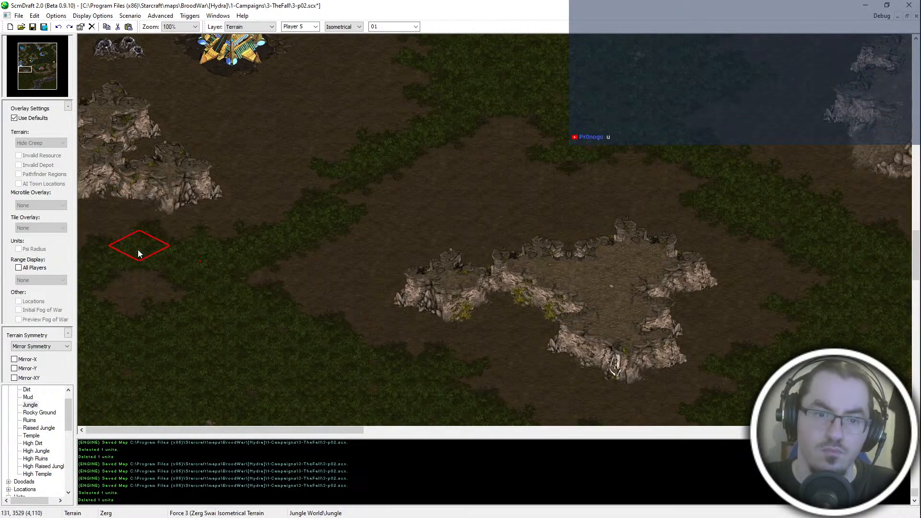
# - Widen the Jungle northwest of the small outcrop and fill in the jungle edge along its southwestern side
pyautogui.moveTo(268, 264)
pyautogui.mouseDown()
pyautogui.moveTo(309, 249)
pyautogui.moveTo(432, 143)
pyautogui.moveTo(589, 167)
pyautogui.mouseUp()
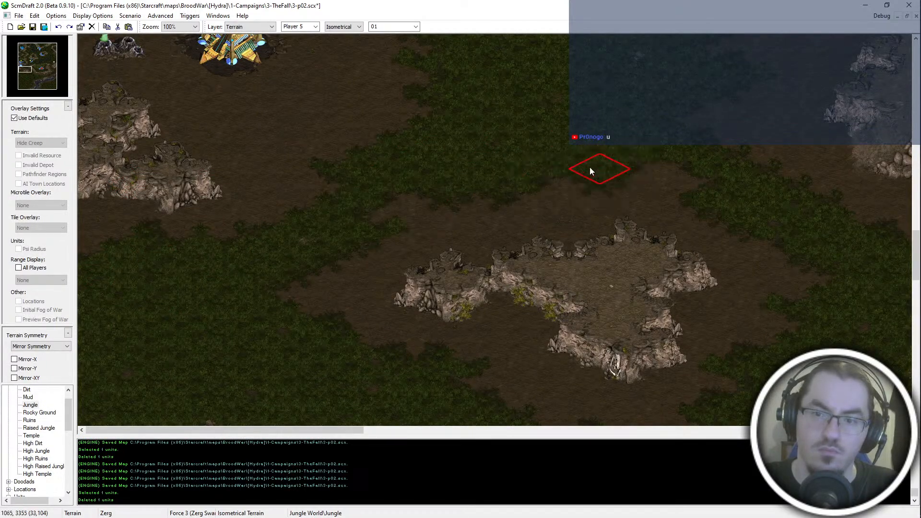
pyautogui.moveTo(578, 155); pyautogui.dragTo(3, 2, button='middle')
pyautogui.moveTo(414, 418); pyautogui.dragTo(408, 513, button='middle')
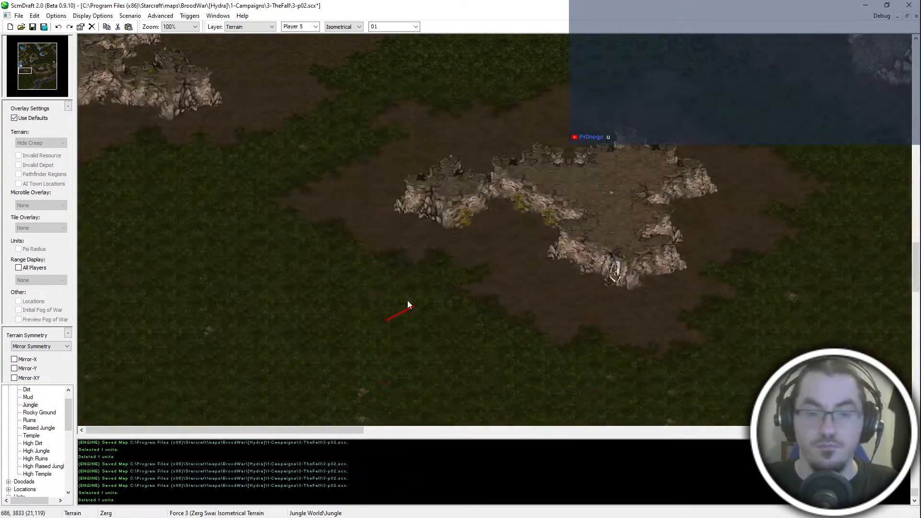
pyautogui.moveTo(501, 278); pyautogui.dragTo(422, 213, button='middle')
# - Thicken the Jungle strip between the small outcrop and the plateau's southwestern cliff, and save the map
pyautogui.moveTo(359, 300); pyautogui.dragTo(703, 261, button='middle')
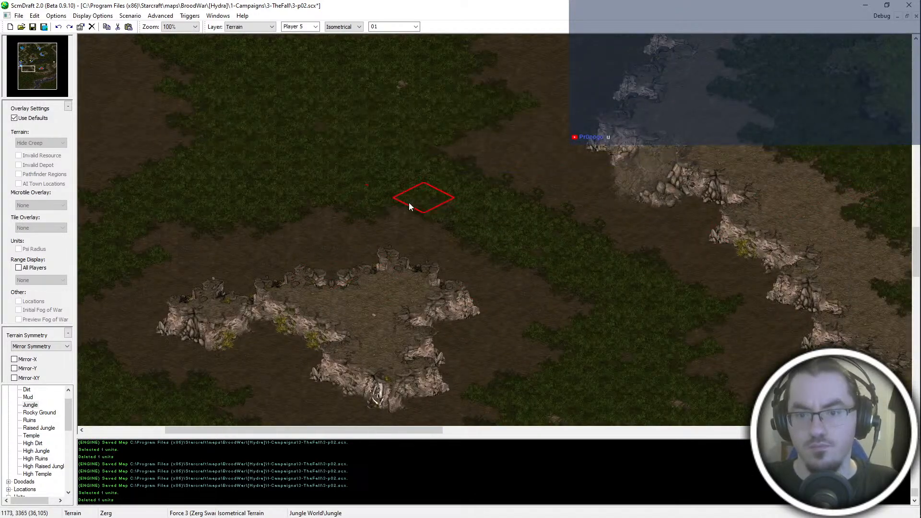
pyautogui.moveTo(467, 206); pyautogui.dragTo(892, 424, button='middle')
pyautogui.moveTo(381, 255); pyautogui.dragTo(337, 238, button='middle')
pyautogui.hotkey('ctrl', 's')
# - Extend the Jungle toward the river east of the small southern cliff, undo the last stroke, and save the map
pyautogui.keyDown('ctrl'); pyautogui.scroll(-1, 338, 238); pyautogui.keyUp('ctrl')
pyautogui.moveTo(457, 188); pyautogui.dragTo(219, 141, button='middle')
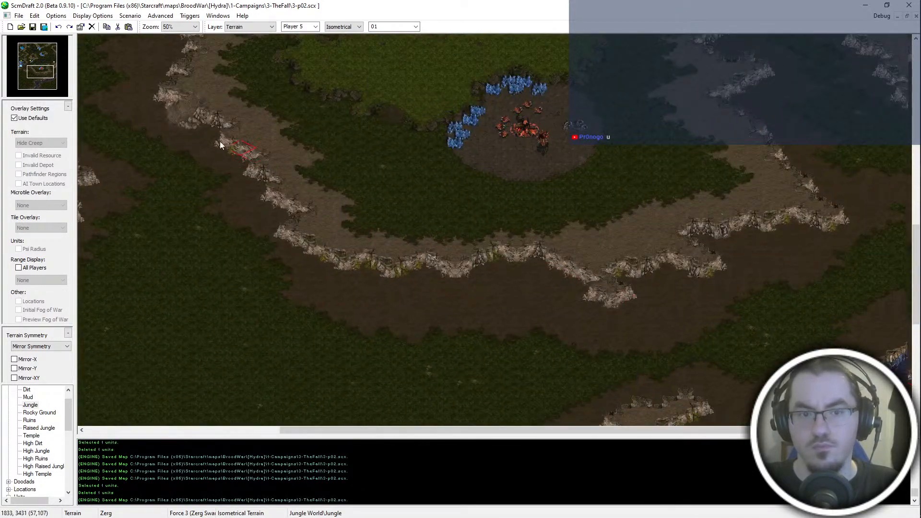
pyautogui.moveTo(907, 309); pyautogui.dragTo(801, 276, button='middle')
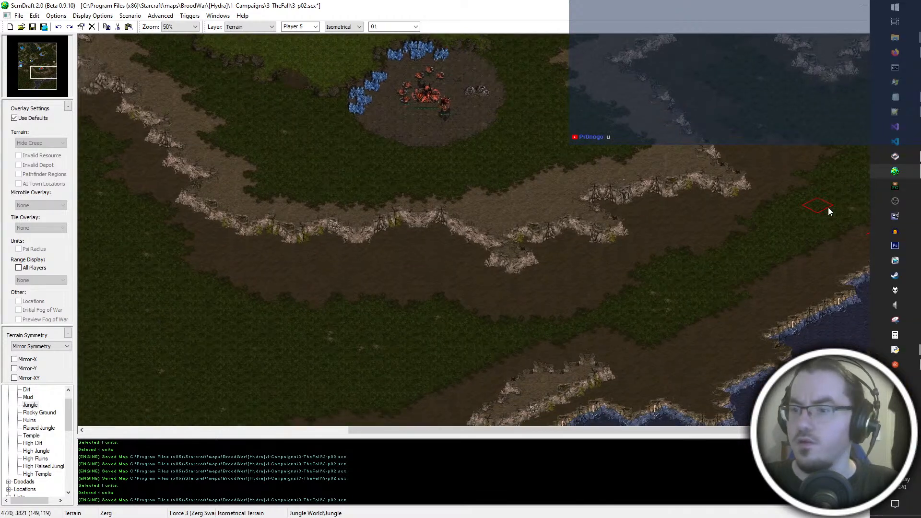
pyautogui.moveTo(710, 351)
pyautogui.mouseDown()
pyautogui.moveTo(637, 374)
pyautogui.moveTo(695, 366)
pyautogui.mouseUp()
pyautogui.hotkey('ctrl', 'z')
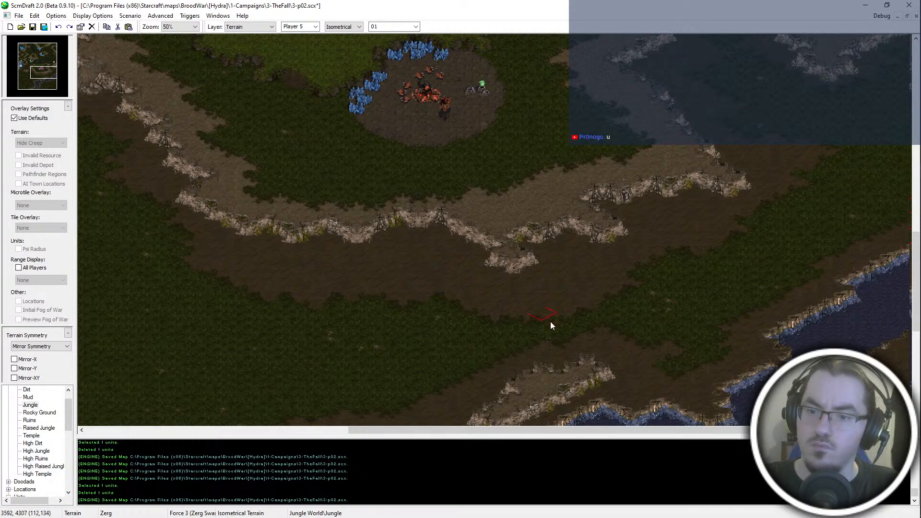
pyautogui.scroll(7, 835, 91)
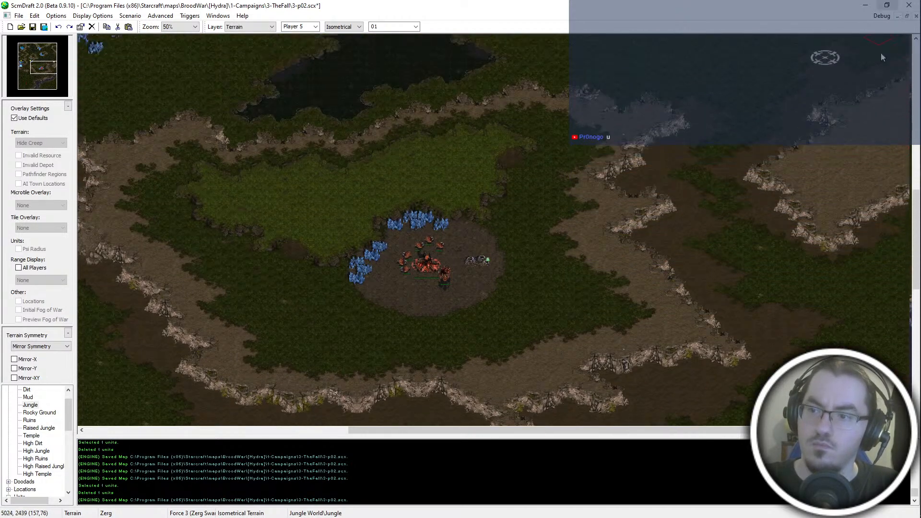
pyautogui.keyDown('ctrl'); pyautogui.scroll(1, 880, 56); pyautogui.keyUp('ctrl')
pyautogui.hotkey('ctrl', 's')
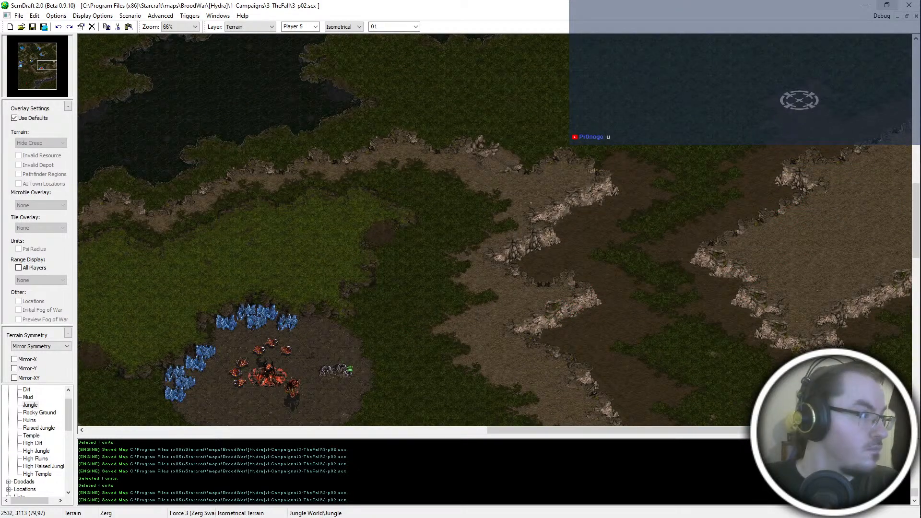
# - Extend the Jungle northeast through the dirt passage between the Zerg plateau and the eastern cliff, and save the map
pyautogui.scroll(-5, 755, 308)
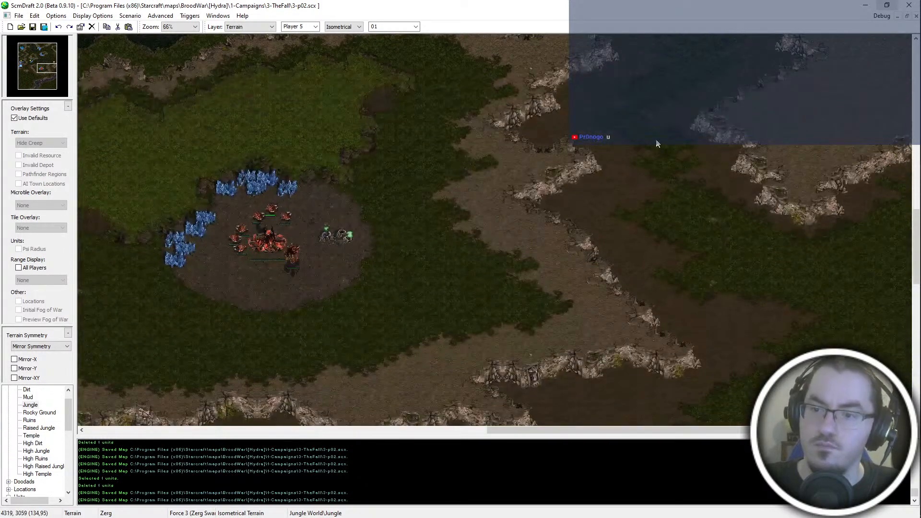
pyautogui.keyDown('ctrl'); pyautogui.scroll(1, 662, 112); pyautogui.keyUp('ctrl')
pyautogui.press('Right')
pyautogui.press('Right')
pyautogui.press('Up')
pyautogui.press('Up')
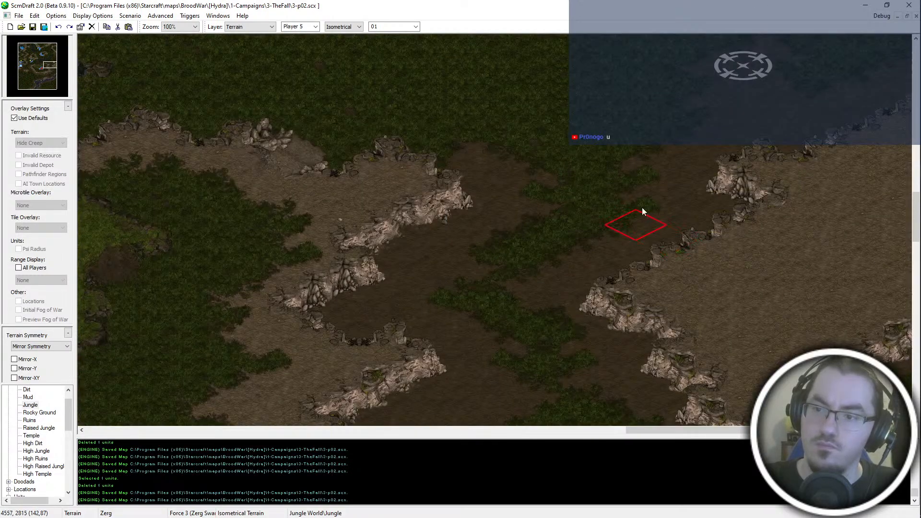
pyautogui.click(638, 196)
pyautogui.press('Up')
pyautogui.click(710, 167)
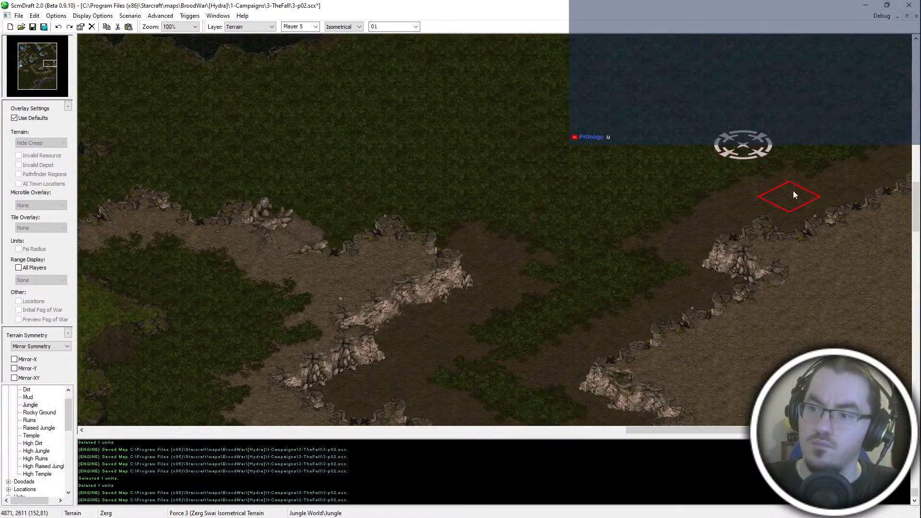
pyautogui.click(803, 164)
pyautogui.press('Up')
pyautogui.press('Up')
pyautogui.press('Up')
pyautogui.press('Up')
pyautogui.press('Up')
pyautogui.press('Up')
pyautogui.press('Up')
pyautogui.press('Up')
pyautogui.press('Up')
pyautogui.press('Up')
pyautogui.press('Up')
pyautogui.press('Up')
pyautogui.press('Up')
pyautogui.press('Up')
pyautogui.press('Up')
pyautogui.press('Up')
pyautogui.press('Up')
pyautogui.press('Up')
pyautogui.press('Up')
pyautogui.press('Up')
pyautogui.hotkey('ctrl', 's')
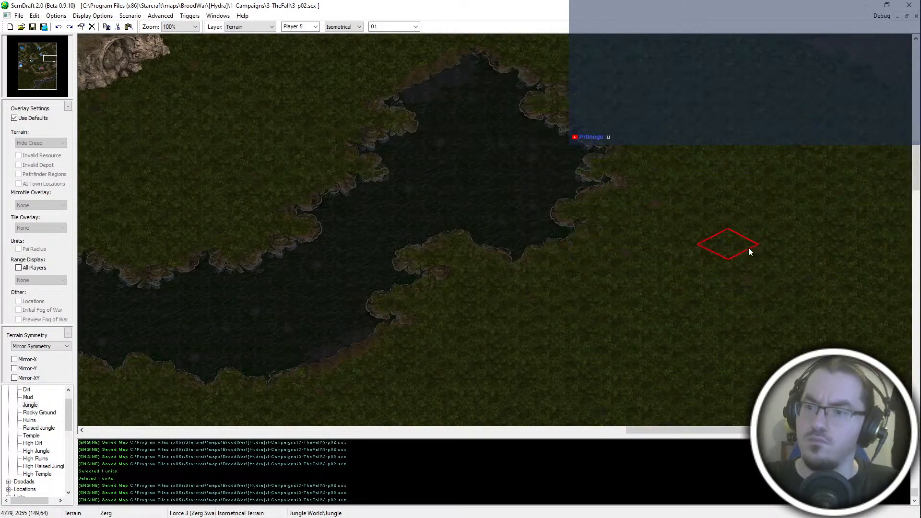
# - Delete the stray unit in the jungle just north of the neutral start location east of the river, and save the map
pyautogui.keyDown('ctrl'); pyautogui.scroll(-4, 748, 247); pyautogui.keyUp('ctrl')
pyautogui.keyDown('ctrl'); pyautogui.scroll(2, 772, 247); pyautogui.keyUp('ctrl')
pyautogui.press('Right')
pyautogui.press('Right')
pyautogui.press('Up')
pyautogui.press('Up')
pyautogui.press('u')
pyautogui.moveTo(838, 252); pyautogui.dragTo(779, 292)
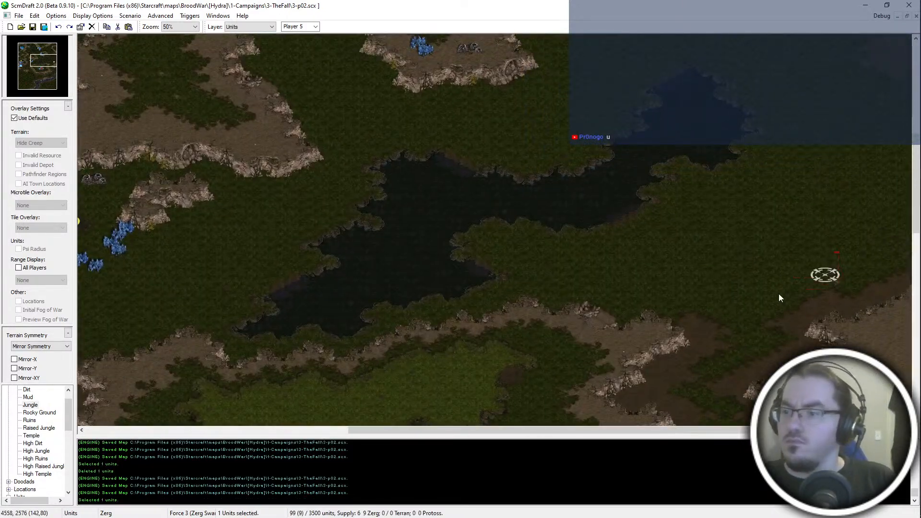
pyautogui.press('Delete')
pyautogui.press('Up')
pyautogui.press('Up')
pyautogui.press('Up')
pyautogui.press('Up')
pyautogui.press('Up')
pyautogui.press('Up')
pyautogui.press('Up')
pyautogui.press('Up')
pyautogui.press('Up')
pyautogui.press('Up')
pyautogui.press('Up')
pyautogui.press('Up')
pyautogui.press('Up')
pyautogui.press('Up')
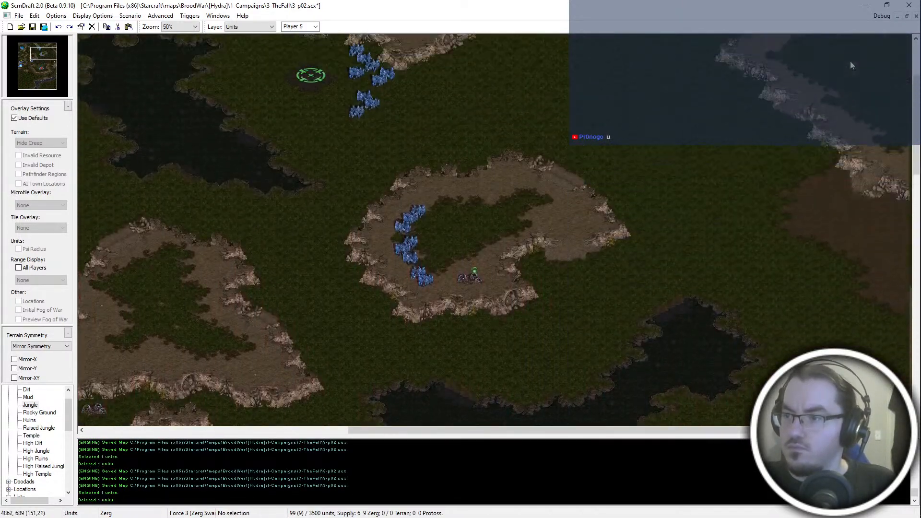
pyautogui.press('Up')
pyautogui.press('Up')
pyautogui.press('Up')
pyautogui.press('Up')
pyautogui.press('Up')
pyautogui.press('Up')
pyautogui.hotkey('ctrl', 's')
# - Paint Jungle over the southwestern edge of the dirt patch below the northeastern cliff, and save the map
pyautogui.press('t')
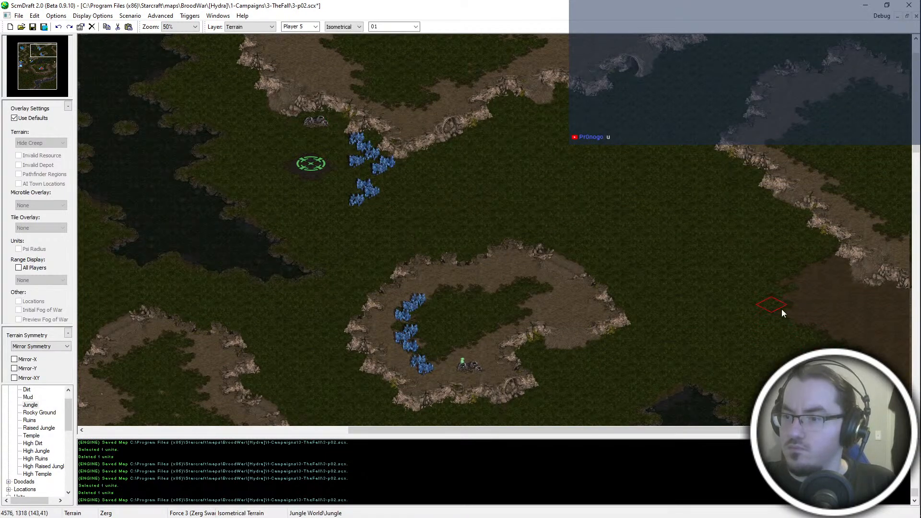
pyautogui.moveTo(788, 306); pyautogui.dragTo(844, 357)
pyautogui.press('Down')
pyautogui.press('Down')
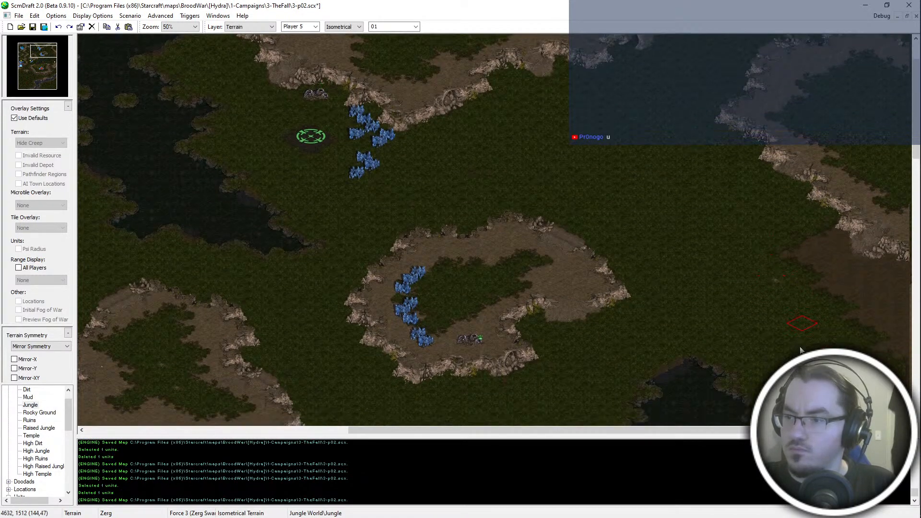
pyautogui.press('Down')
pyautogui.press('Down')
pyautogui.press('Down')
pyautogui.press('Down')
pyautogui.press('Down')
pyautogui.hotkey('ctrl', 's')
pyautogui.press('Down')
pyautogui.press('Down')
pyautogui.press('Down')
pyautogui.press('Down')
pyautogui.press('Down')
pyautogui.press('Down')
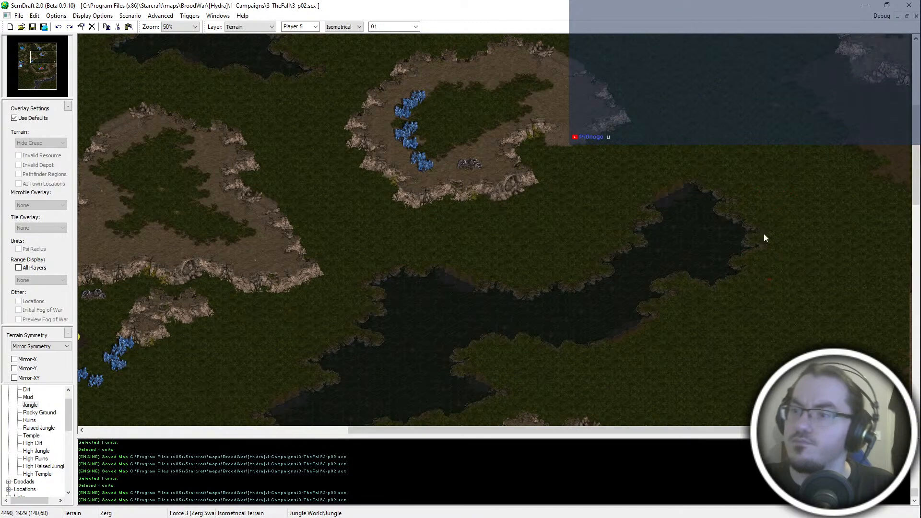
# - Fill the southern end of the dirt patch with Jungle along the eastern map edge, and save the map
pyautogui.moveTo(891, 136)
pyautogui.mouseDown()
pyautogui.moveTo(881, 144)
pyautogui.moveTo(910, 194)
pyautogui.mouseUp()
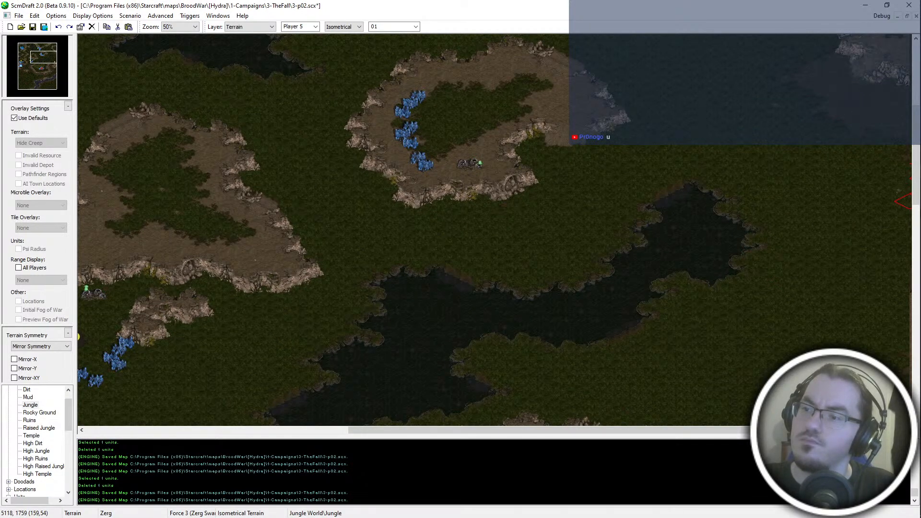
pyautogui.press('Up')
pyautogui.press('Up')
pyautogui.press('Up')
pyautogui.press('Up')
pyautogui.press('Up')
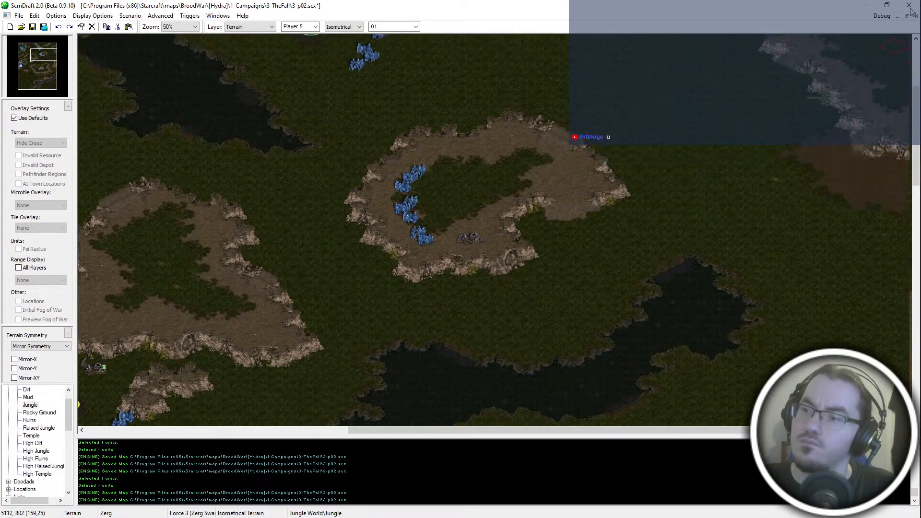
pyautogui.press('Up')
pyautogui.press('Up')
pyautogui.press('Up')
pyautogui.hotkey('ctrl', 's')
pyautogui.press('Down')
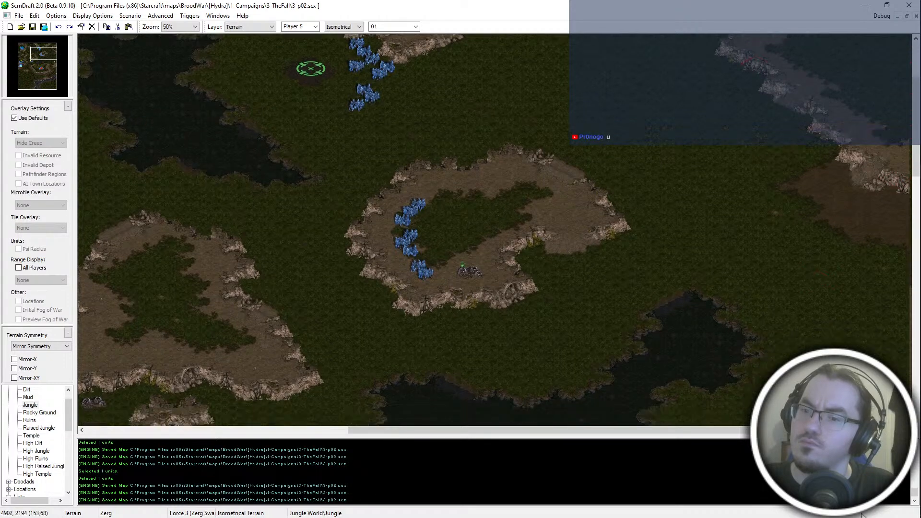
pyautogui.scroll(1, 802, 237)
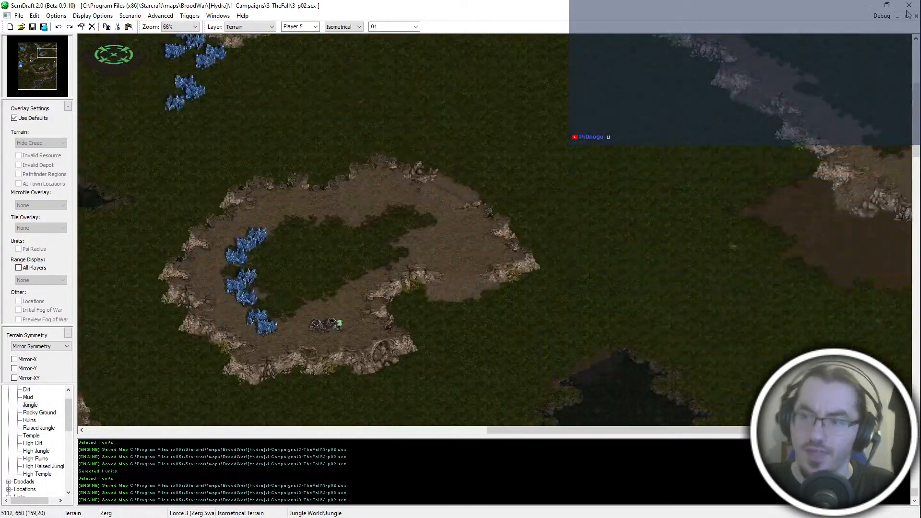
pyautogui.press('Up')
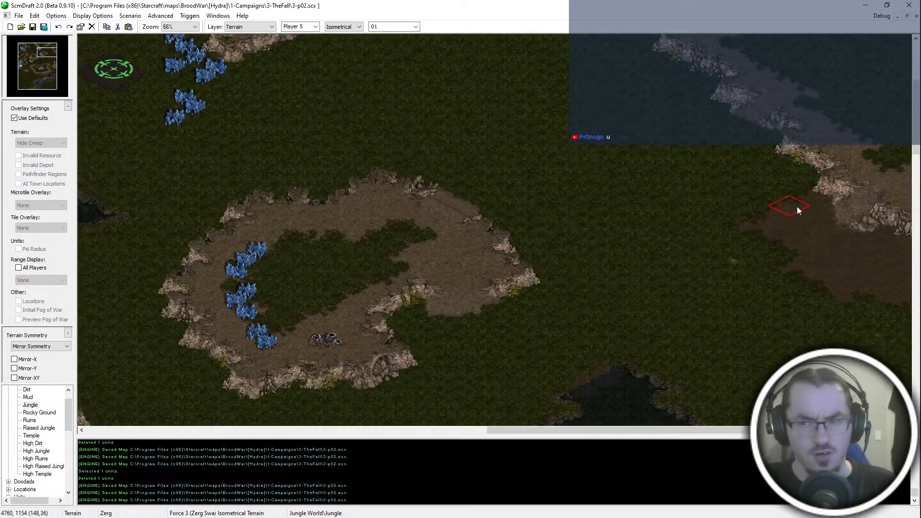
pyautogui.scroll(2, 854, 185)
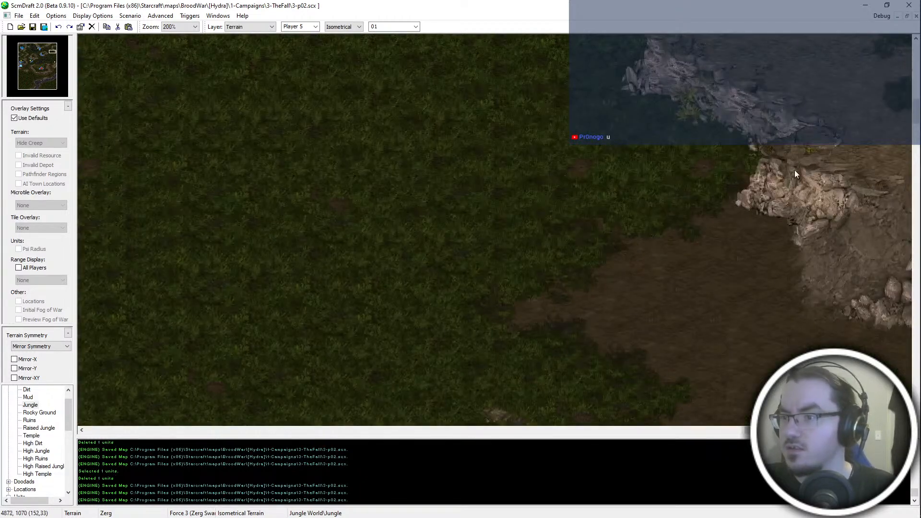
pyautogui.scroll(-4, 732, 220)
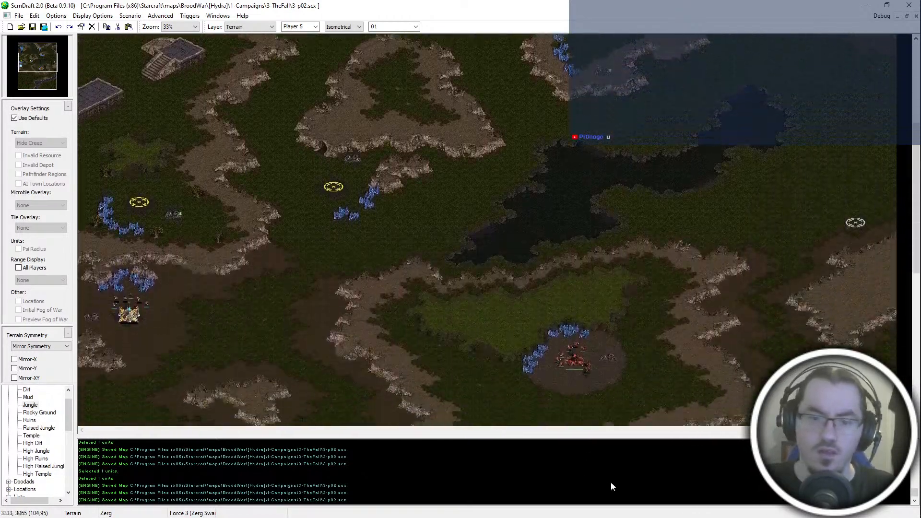
# - Patch the terrain at the foot of the Zerg plateau's western cliff beside the rubble, and save the map
pyautogui.scroll(3, 411, 329)
pyautogui.scroll(1, 330, 240)
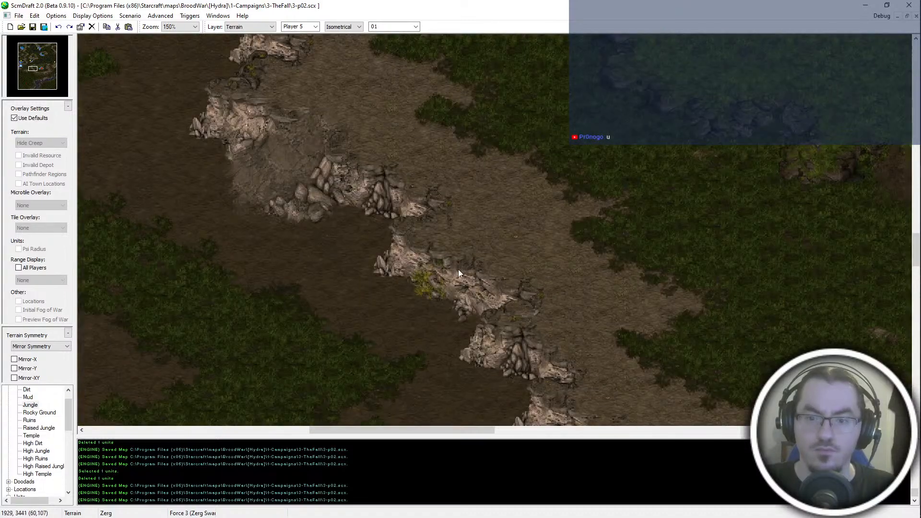
pyautogui.press('Down')
pyautogui.press('Left')
pyautogui.keyDown('shift'); pyautogui.click(446, 204); pyautogui.keyUp('shift')
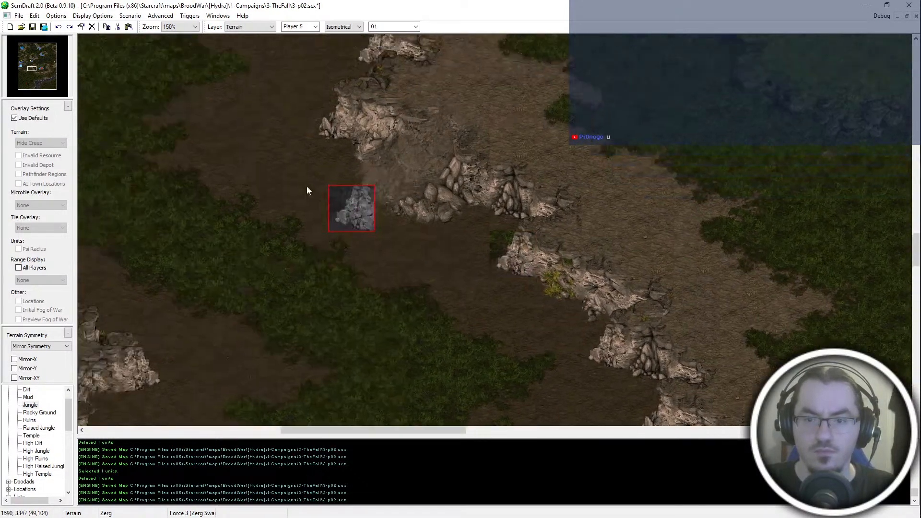
pyautogui.scroll(-4, 458, 251)
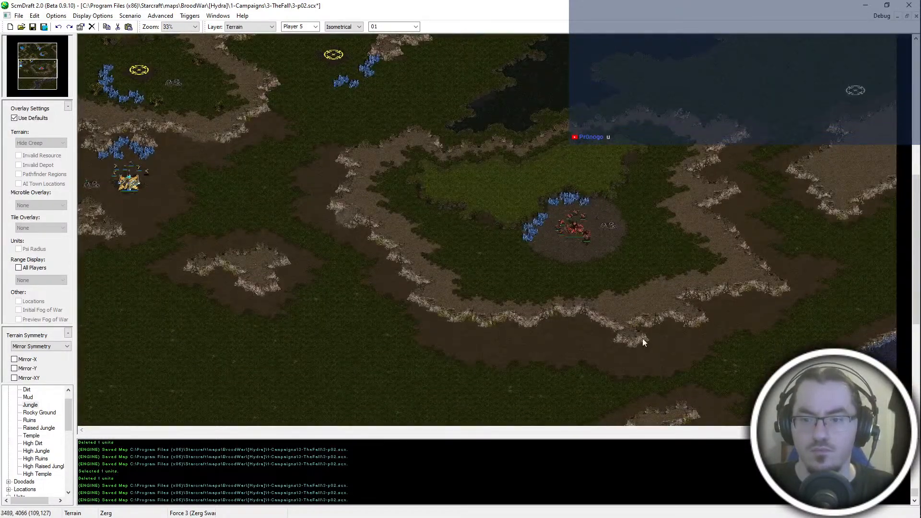
pyautogui.hotkey('ctrl', 's')
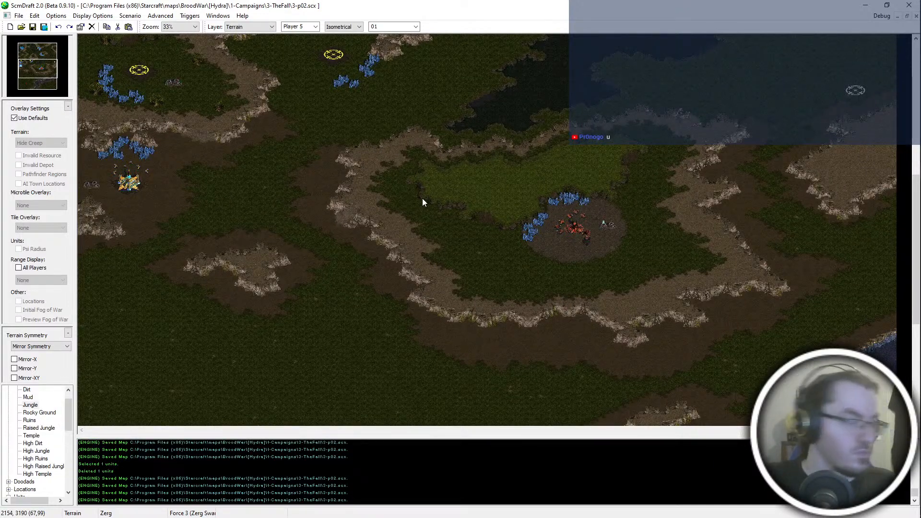
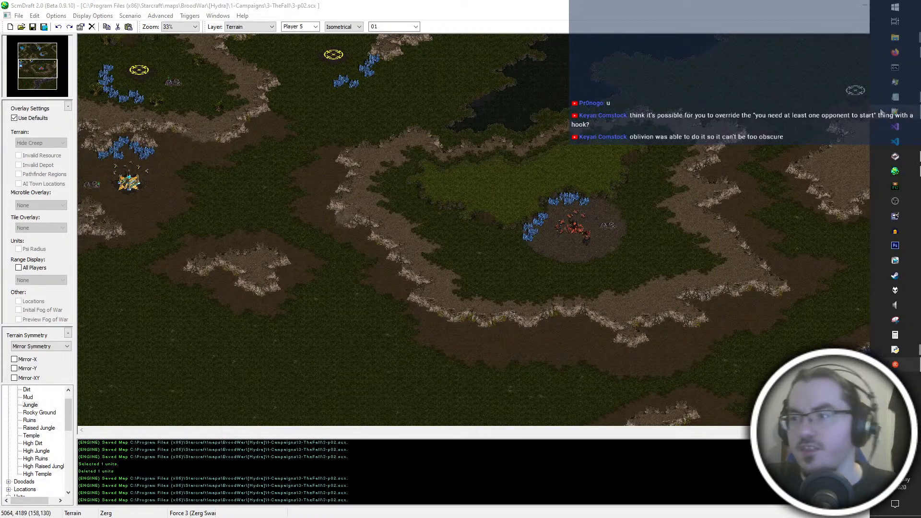
# - Switch to HYDRATODO.txt in Notepad and review the to-do entries from HIGH PRIORITY down to LIVE
pyautogui.moveTo(892, 102)
pyautogui.press('ctrl+super+Right')
pyautogui.press('ctrl+super+Right')
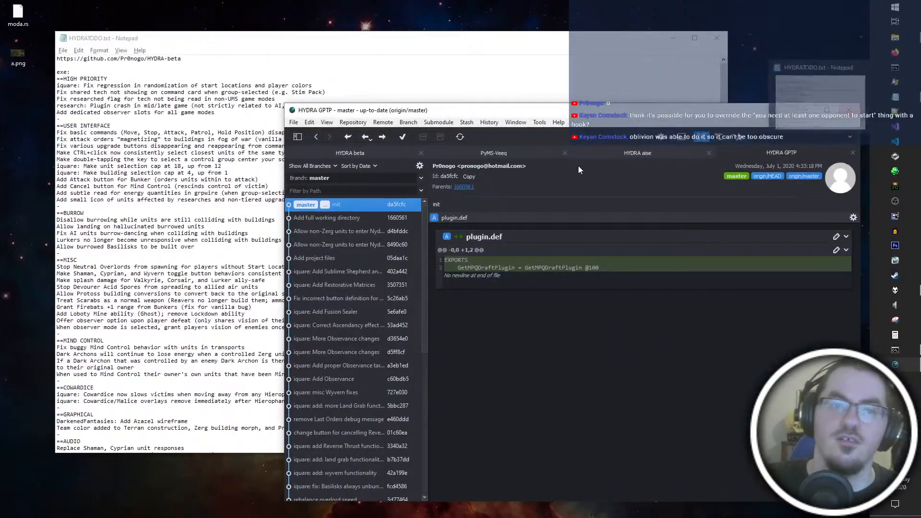
pyautogui.click(230, 113)
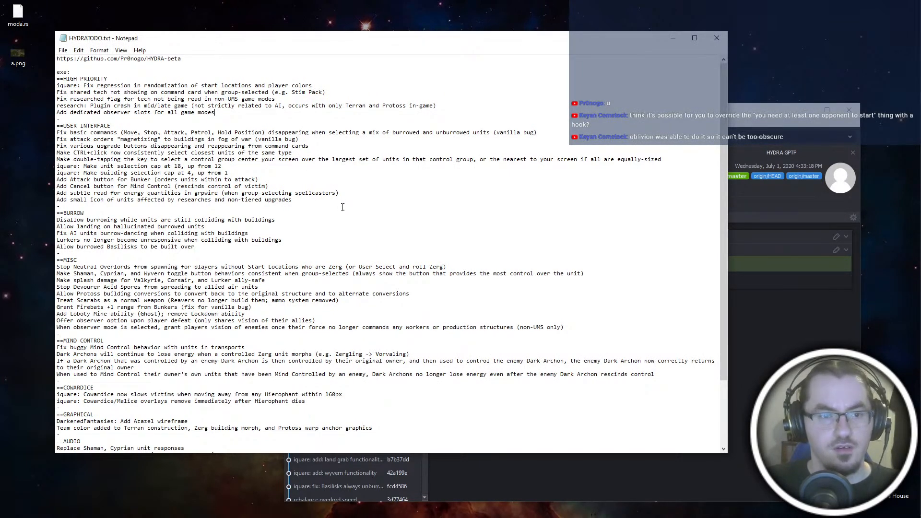
pyautogui.click(319, 179)
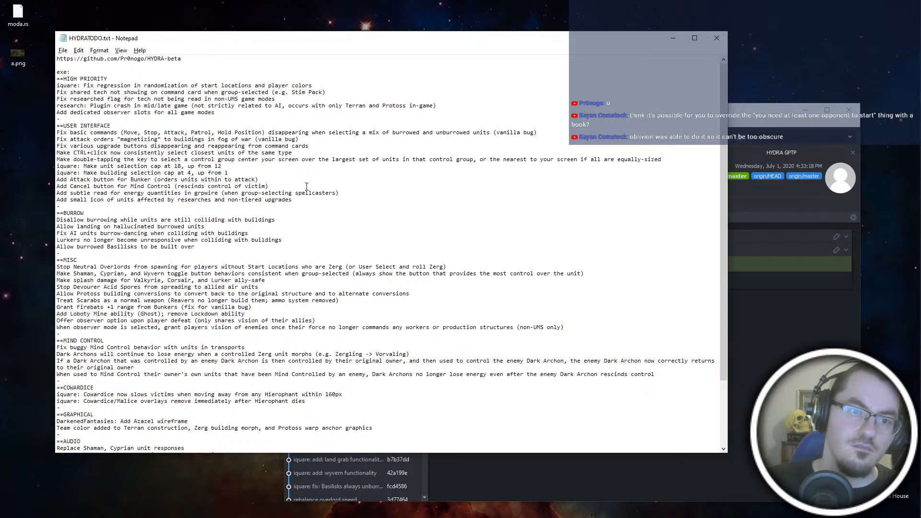
pyautogui.click(307, 186)
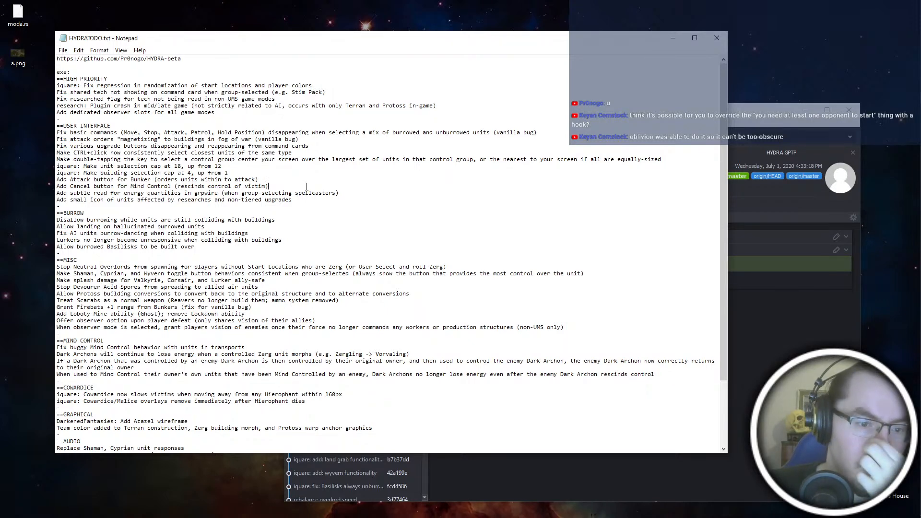
pyautogui.scroll(-4, 219, 378)
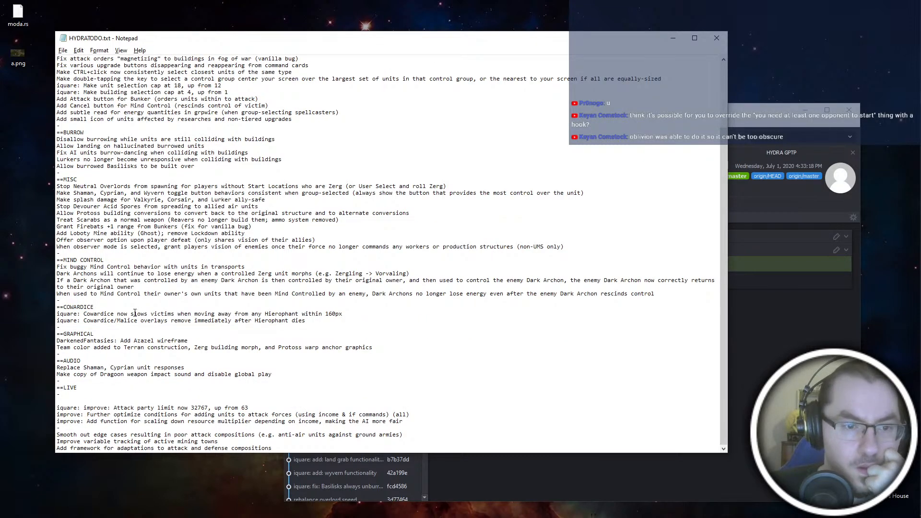
pyautogui.scroll(4, 91, 223)
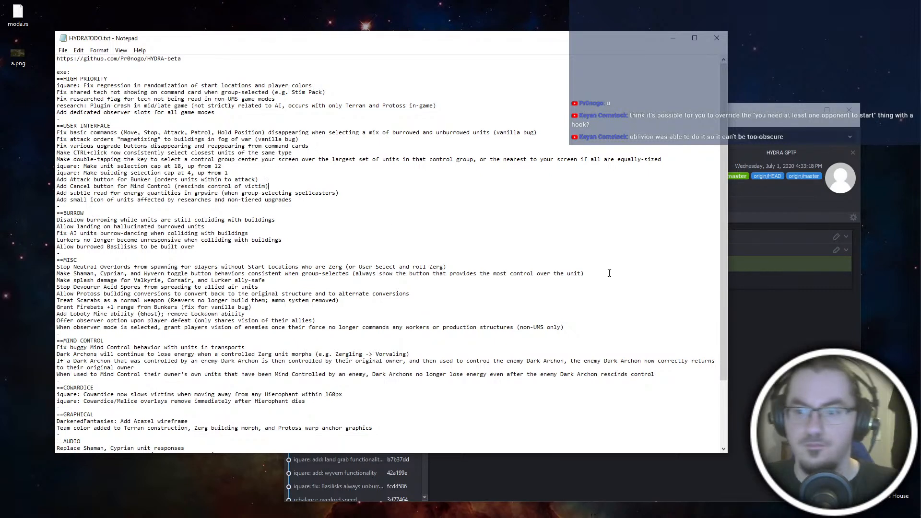
# - Move the Shaman, Cyprian, and Wyvern toggle button entry from MISC to the end of USER INTERFACE, and save the file
pyautogui.moveTo(599, 273); pyautogui.dragTo(600, 266)
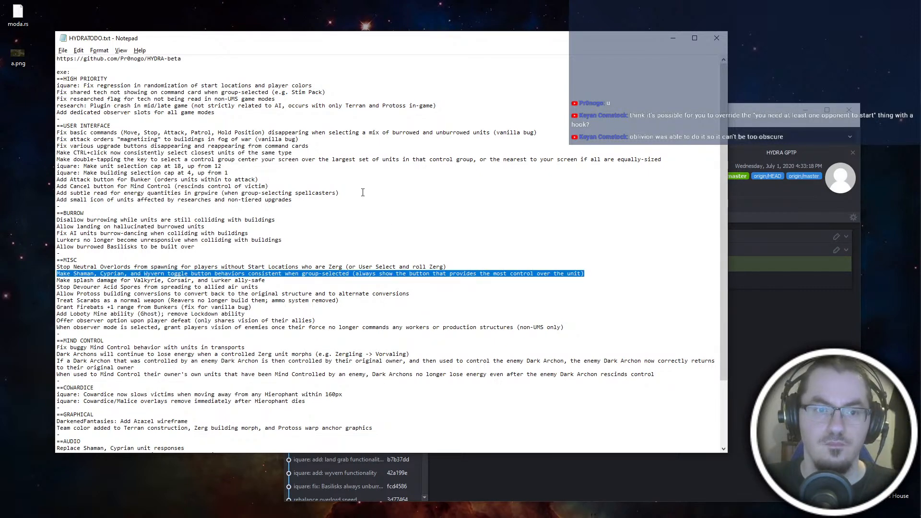
pyautogui.press('BackSpace')
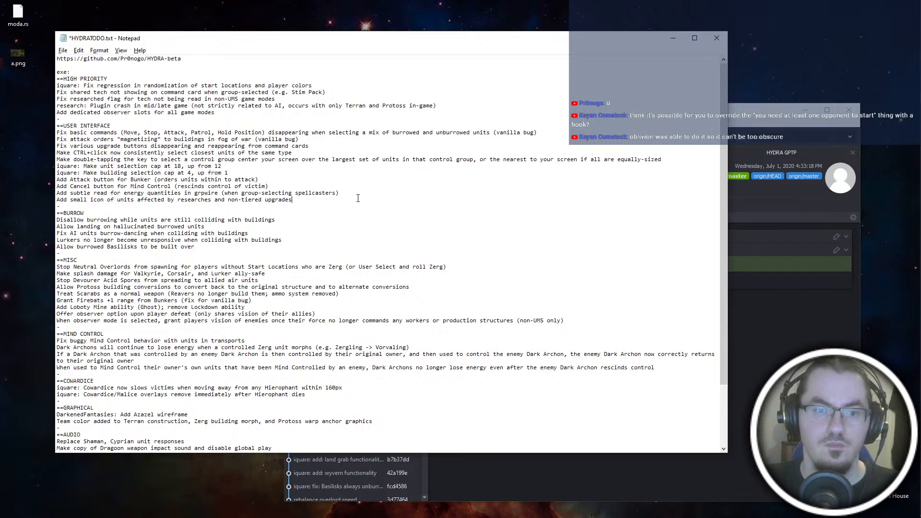
pyautogui.hotkey('ctrl', 'z')
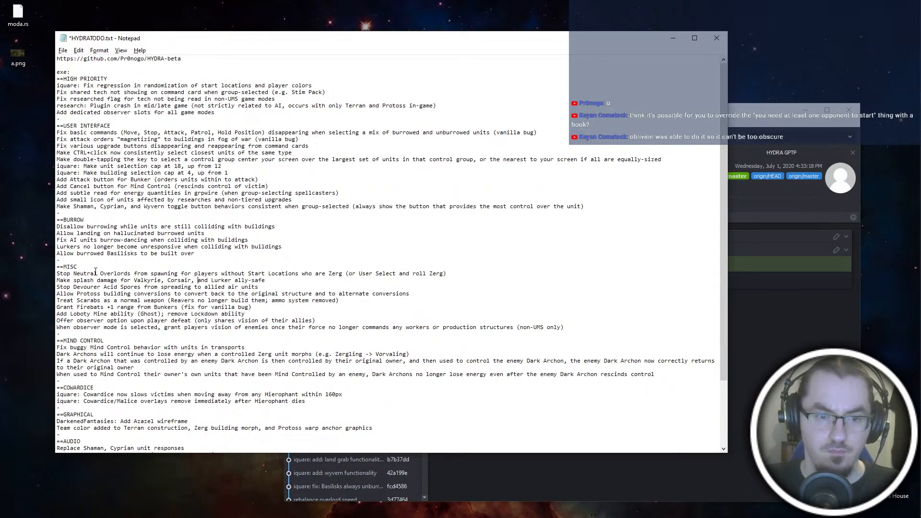
pyautogui.moveTo(465, 270); pyautogui.dragTo(461, 298)
pyautogui.click(456, 280)
pyautogui.click(457, 289)
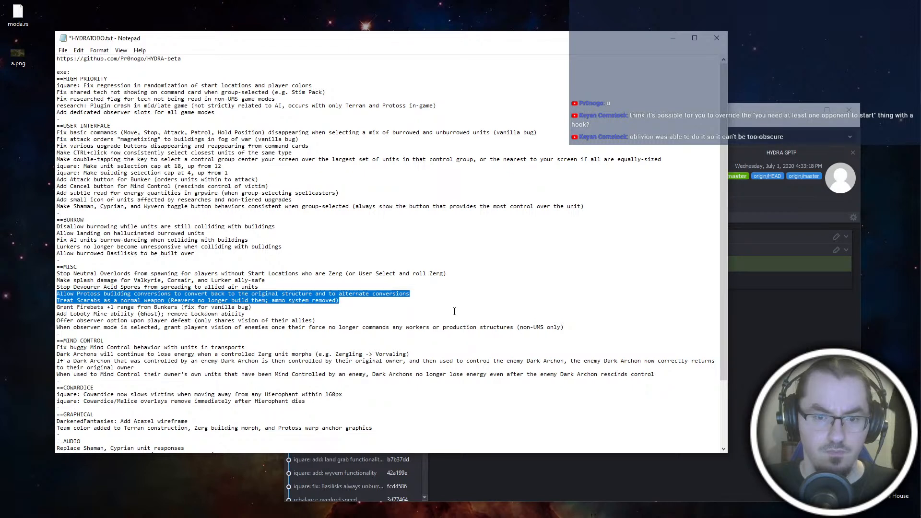
pyautogui.click(263, 313)
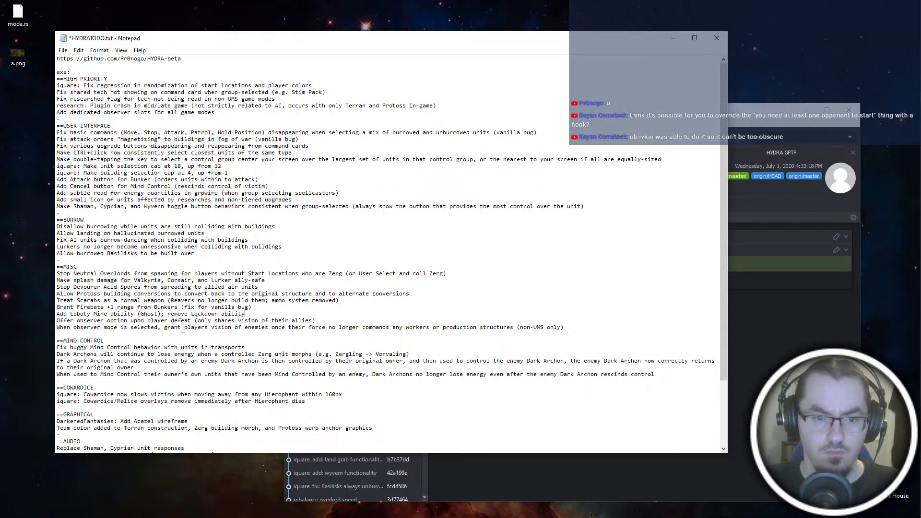
pyautogui.click(602, 325)
pyautogui.moveTo(603, 325); pyautogui.dragTo(551, 315)
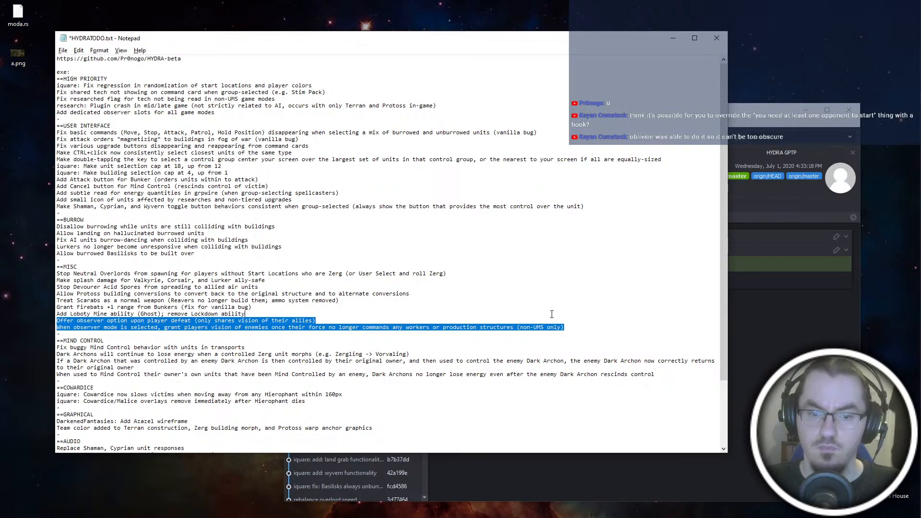
pyautogui.click(482, 254)
pyautogui.hotkey('ctrl', 's')
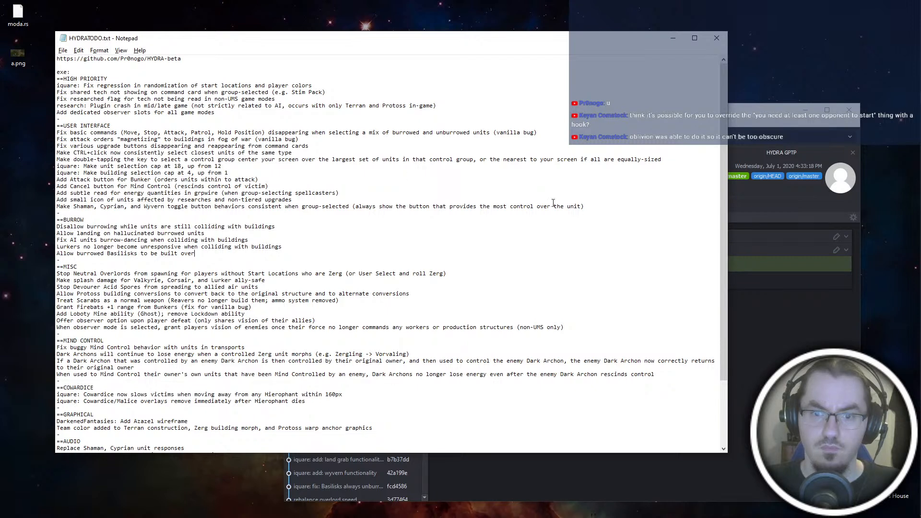
# - Add "Fix requiring one opponent to start a match (vanilla bug)" below the "magnetizing" entry, save the file, and switch back to ScmDraft
pyautogui.click(613, 206)
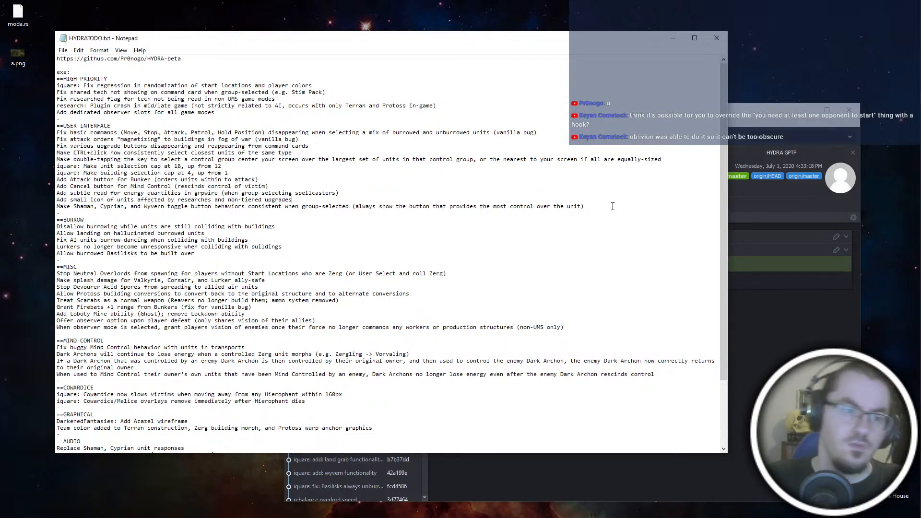
pyautogui.press('Home')
pyautogui.press('Return')
pyautogui.press('Up')
pyautogui.press('BackSpace')
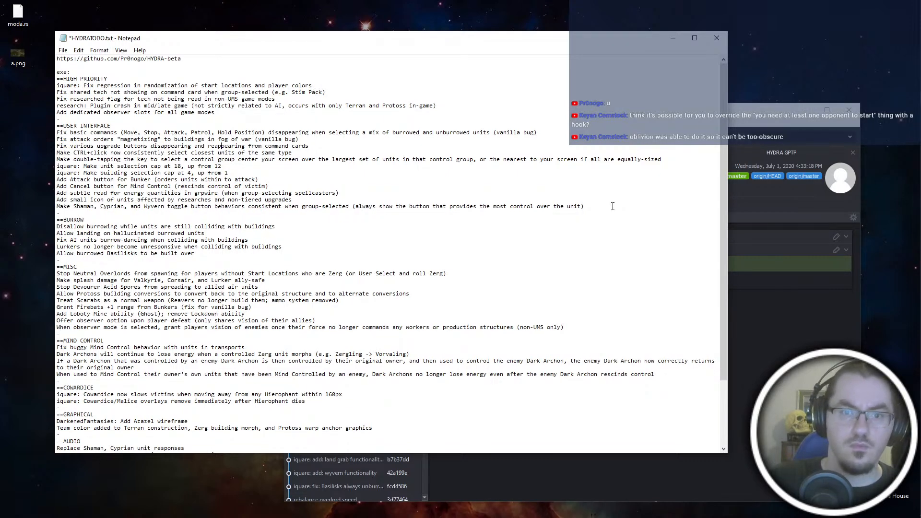
pyautogui.press('Return')
pyautogui.write('Fix requiring a')
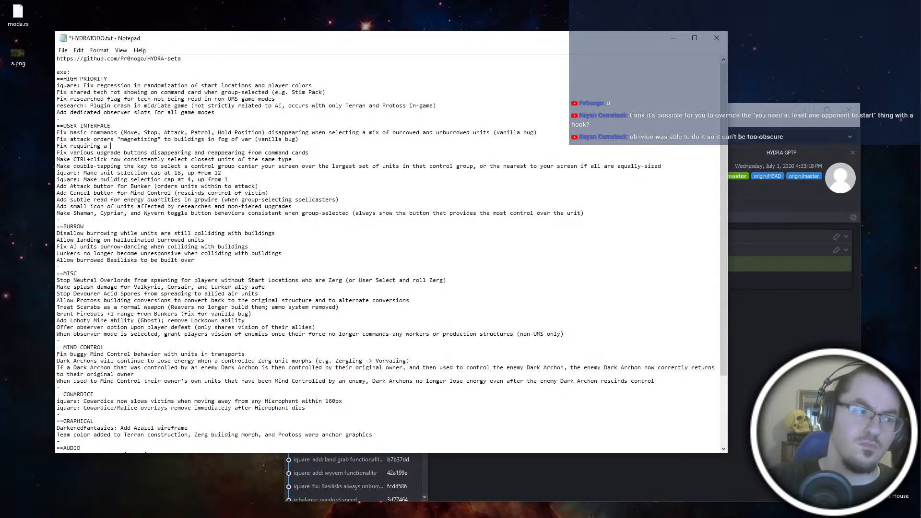
pyautogui.press('BackSpace')
pyautogui.write('one ')
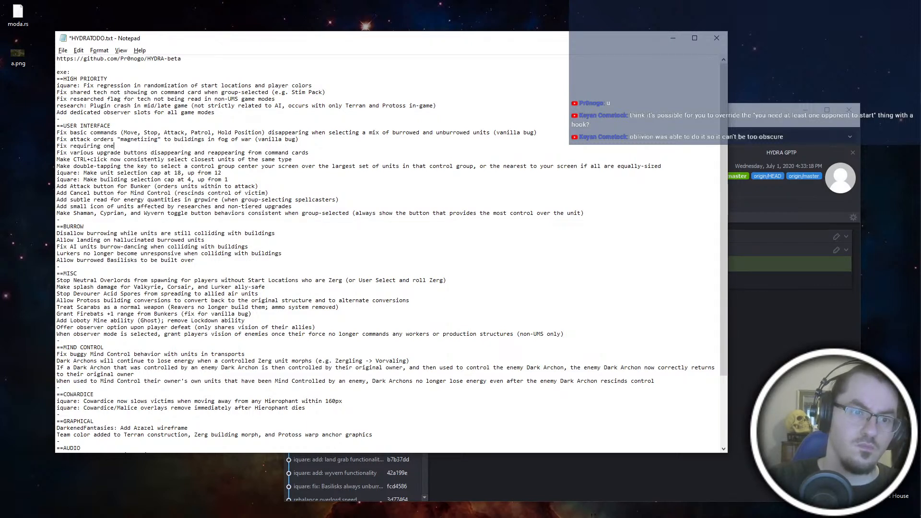
pyautogui.write('compu')
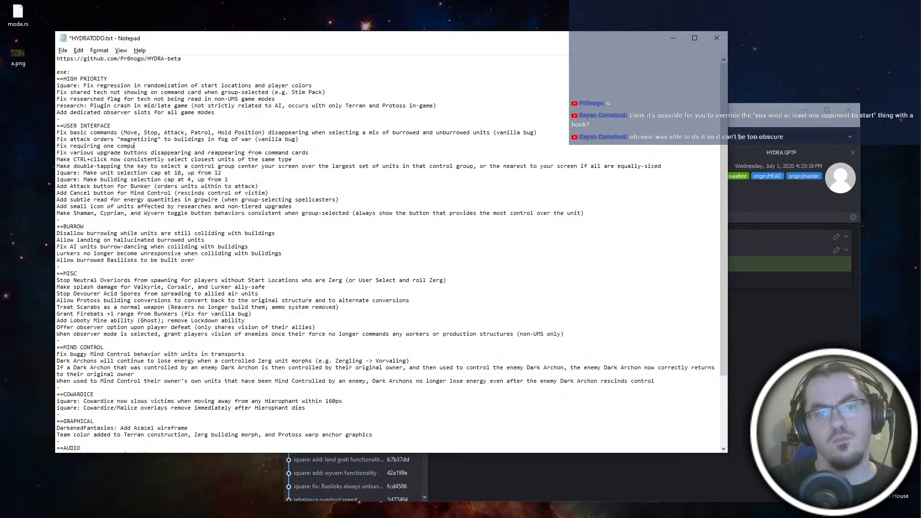
pyautogui.press('BackSpace')
pyautogui.press('BackSpace')
pyautogui.press('BackSpace')
pyautogui.press('BackSpace')
pyautogui.press('BackSpace')
pyautogui.write('opponent t')
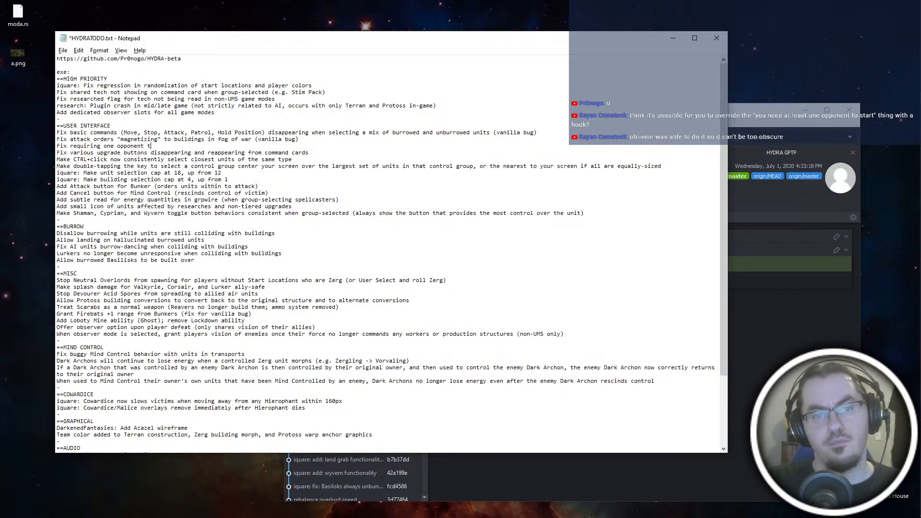
pyautogui.write('o start a')
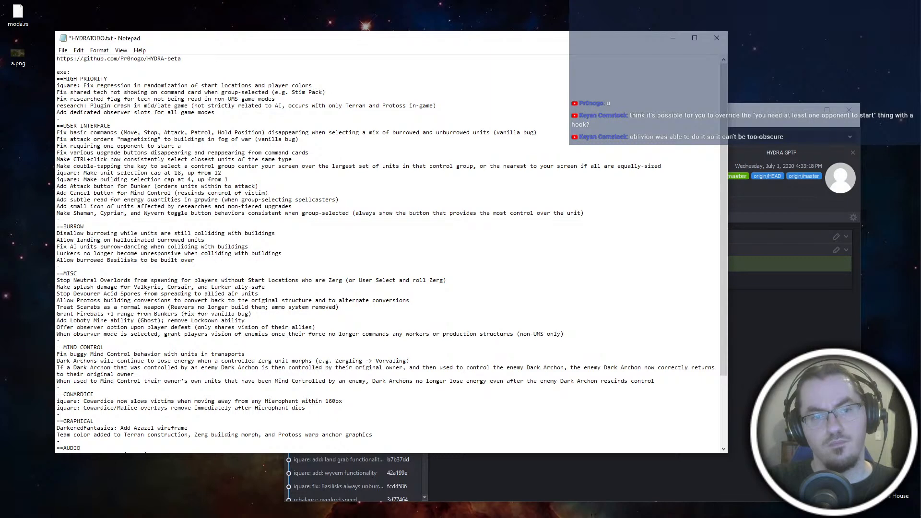
pyautogui.write(' match (vanilla bug)')
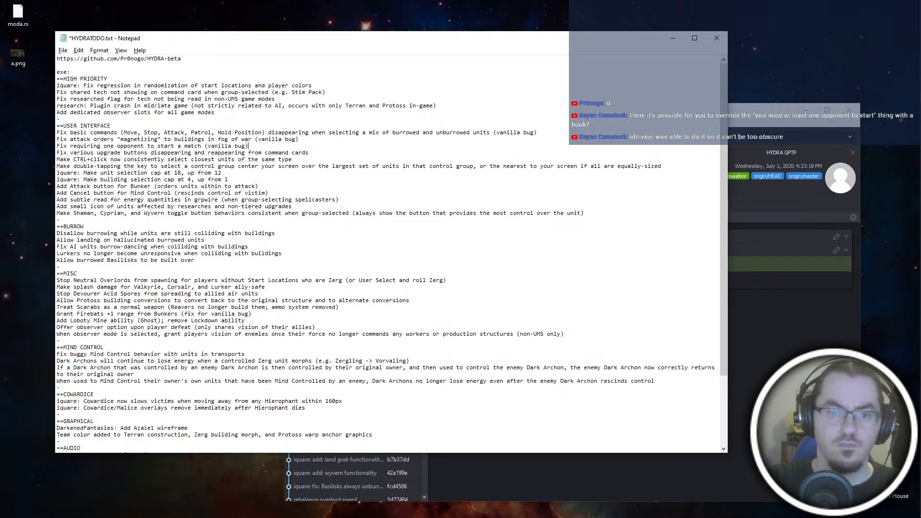
pyautogui.hotkey('ctrl', 's')
pyautogui.hotkey('alt', 'Tab')
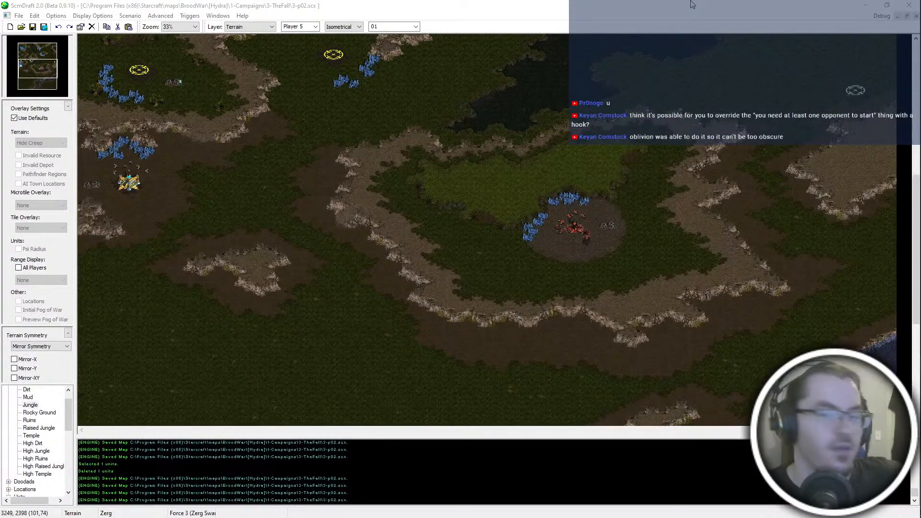
pyautogui.scroll(3, 652, 255)
pyautogui.scroll(3, 652, 255)
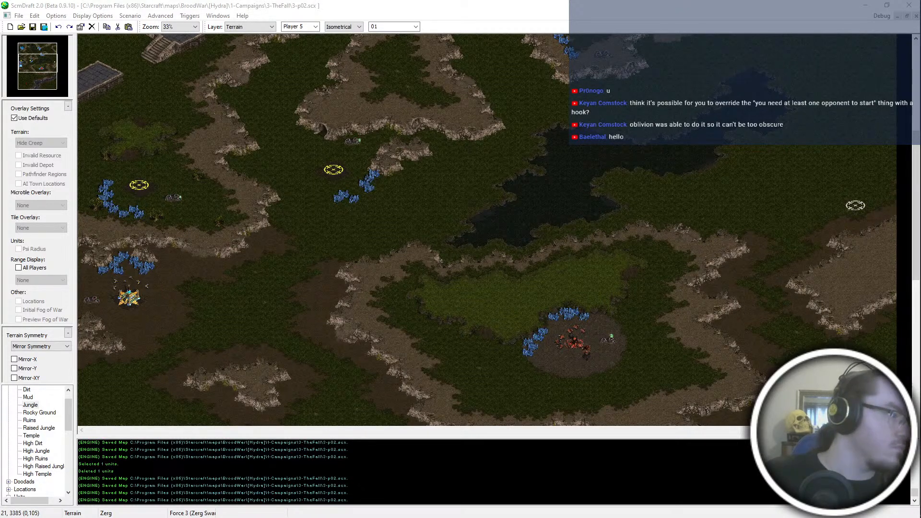
pyautogui.hotkey('alt', 'Tab')
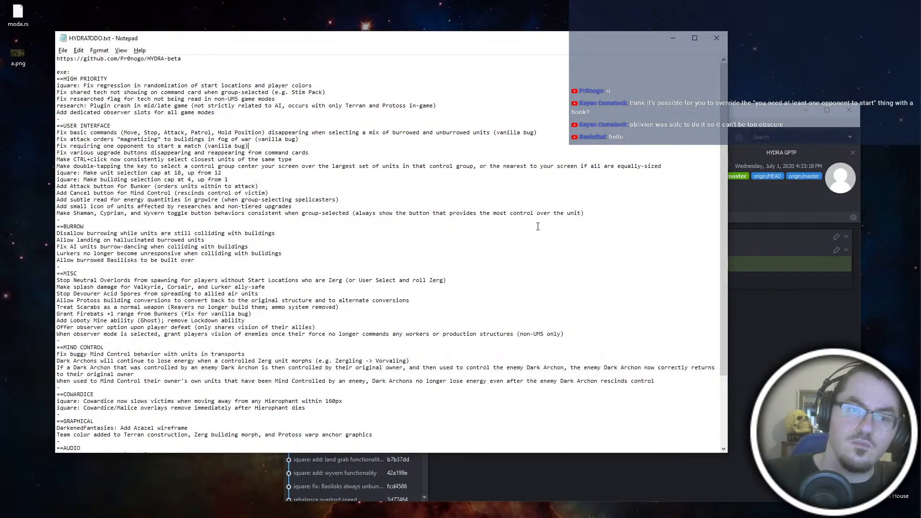
pyautogui.click(572, 202)
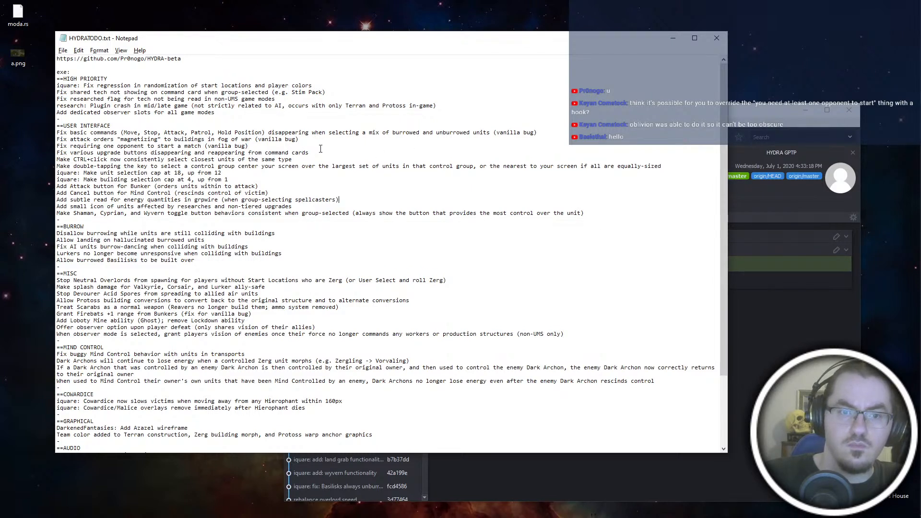
pyautogui.moveTo(309, 153); pyautogui.dragTo(329, 140)
pyautogui.press('ctrl+super+Left')
pyautogui.press('ctrl+super+Left')
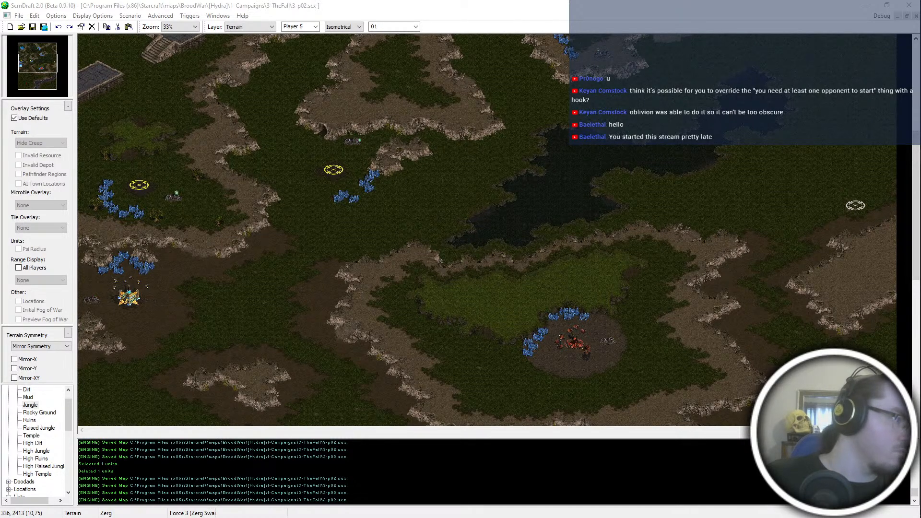
pyautogui.hotkey('alt', 'Tab')
pyautogui.click(462, 214)
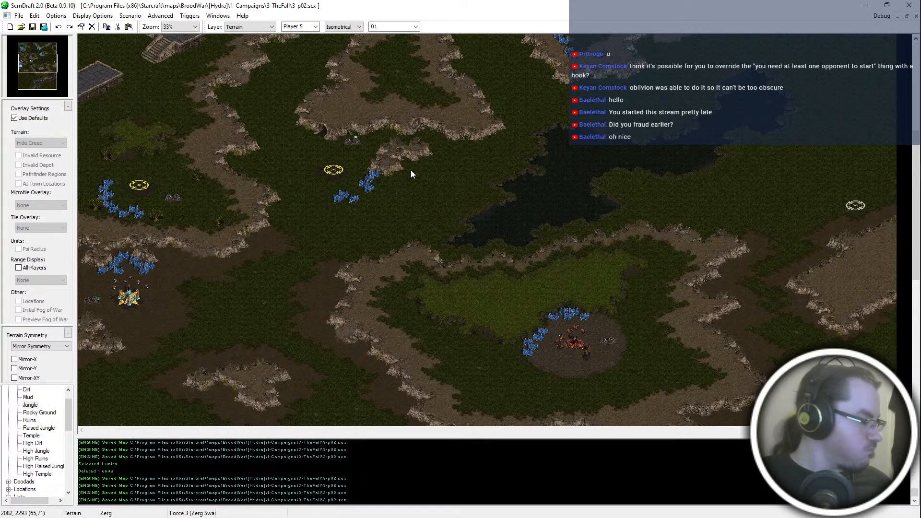
pyautogui.hotkey('alt', 'Tab')
pyautogui.press('Tab')
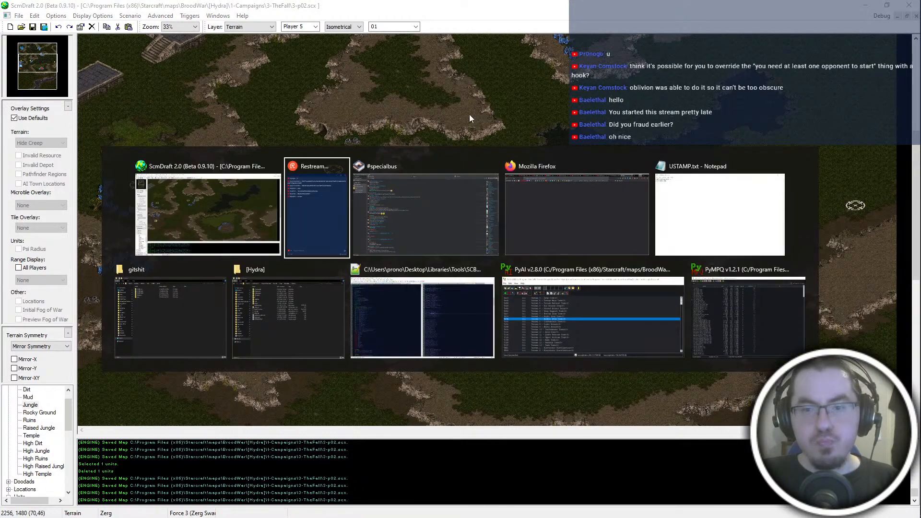
pyautogui.press('Escape')
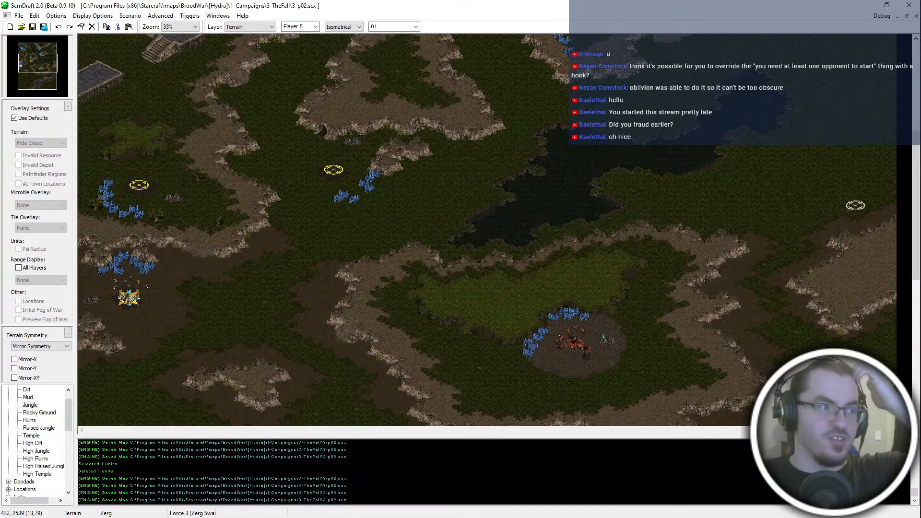
# - Examine the southern half of the map, from the Zerg plateau to the open jungle around the red start location west of the river
pyautogui.scroll(-3, 219, 286)
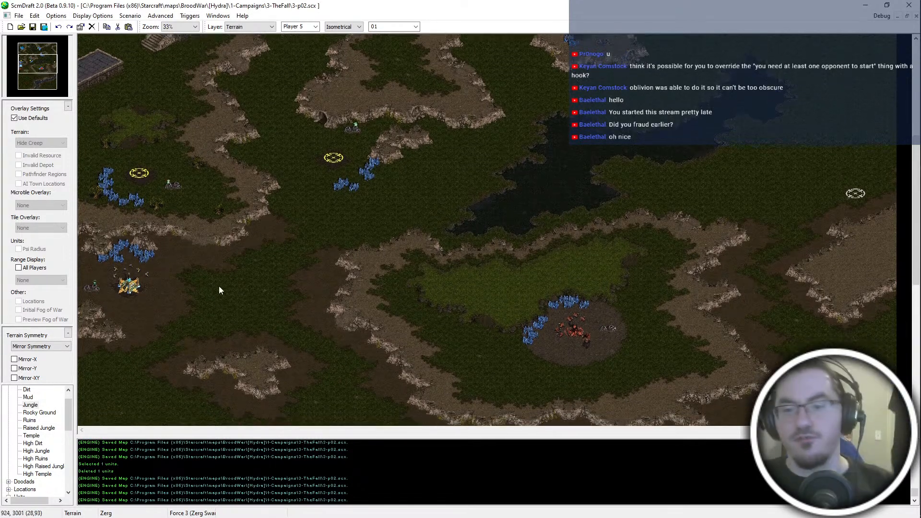
pyautogui.scroll(-10, 462, 85)
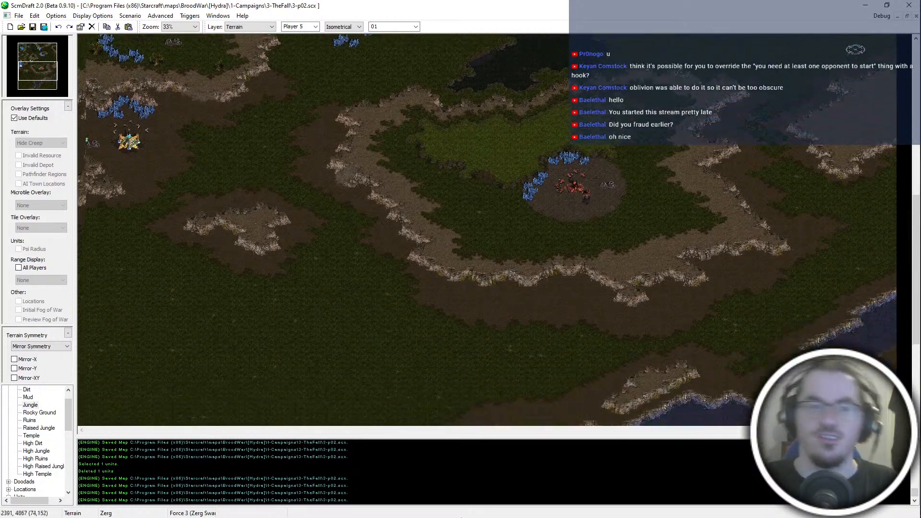
pyautogui.keyDown('ctrl'); pyautogui.scroll(1, 301, 184); pyautogui.keyUp('ctrl')
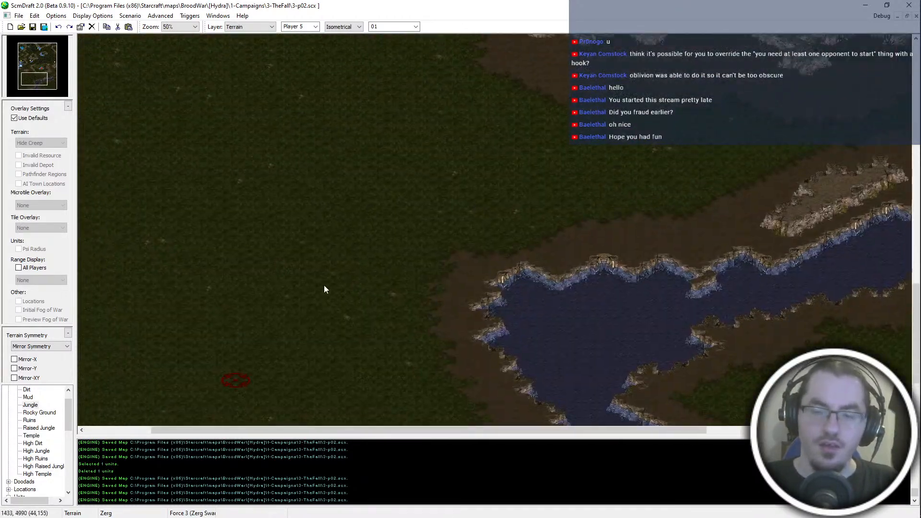
pyautogui.keyDown('ctrl'); pyautogui.scroll(-2, 326, 278); pyautogui.keyUp('ctrl')
pyautogui.scroll(3, 409, 171)
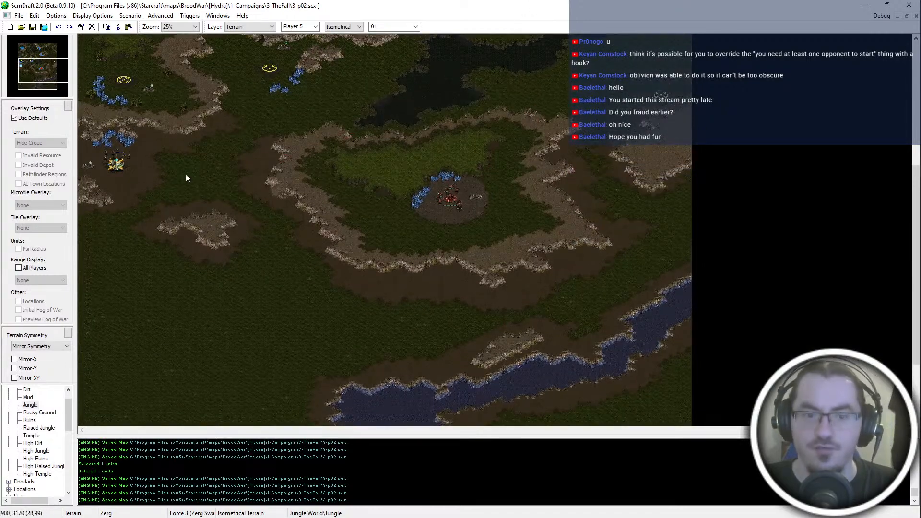
pyautogui.scroll(-2, 186, 173)
pyautogui.scroll(-2, 336, 216)
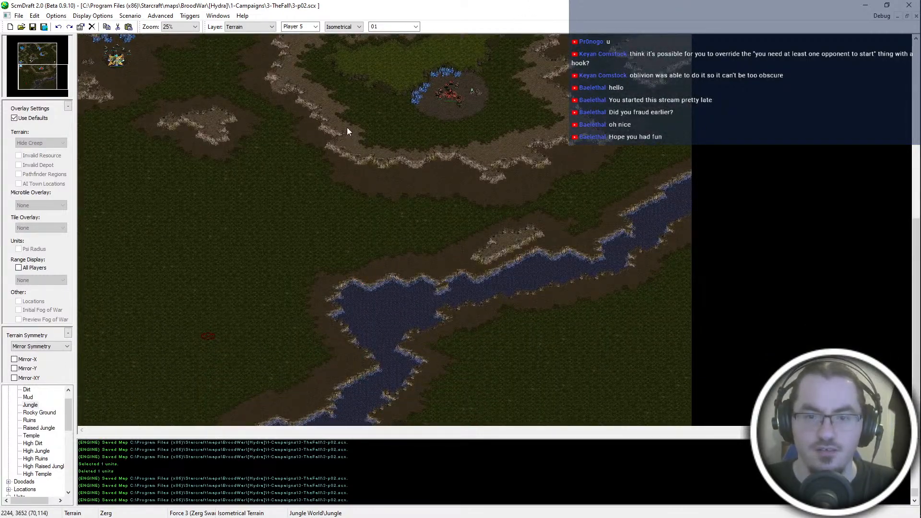
pyautogui.keyDown('ctrl'); pyautogui.scroll(1, 372, 112); pyautogui.keyUp('ctrl')
pyautogui.keyDown('ctrl'); pyautogui.scroll(1, 372, 112); pyautogui.keyUp('ctrl')
pyautogui.middleClick(385, 88)
pyautogui.moveTo(34, 73); pyautogui.dragTo(30, 82)
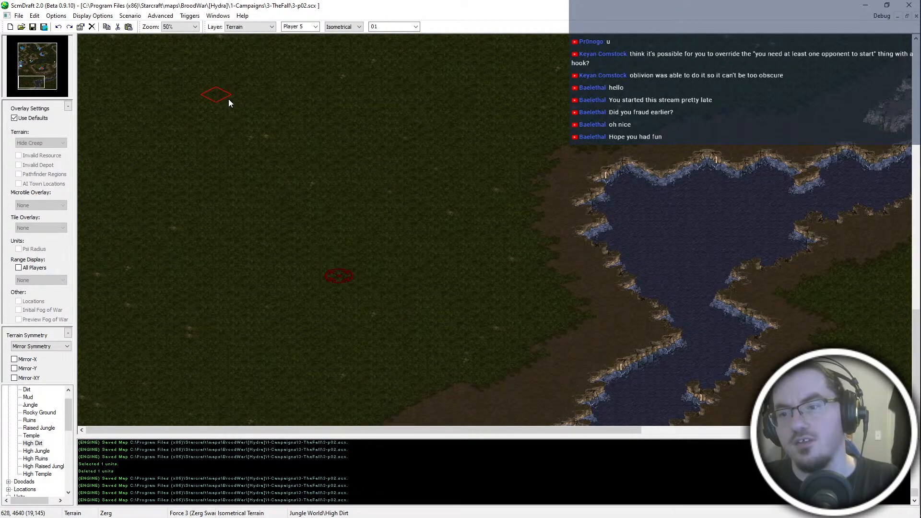
# - Repaint High Dirt over the small raised outcrop southeast of the western Nexus to vary its northern cliff edge, and save the map
pyautogui.scroll(-1, 307, 240)
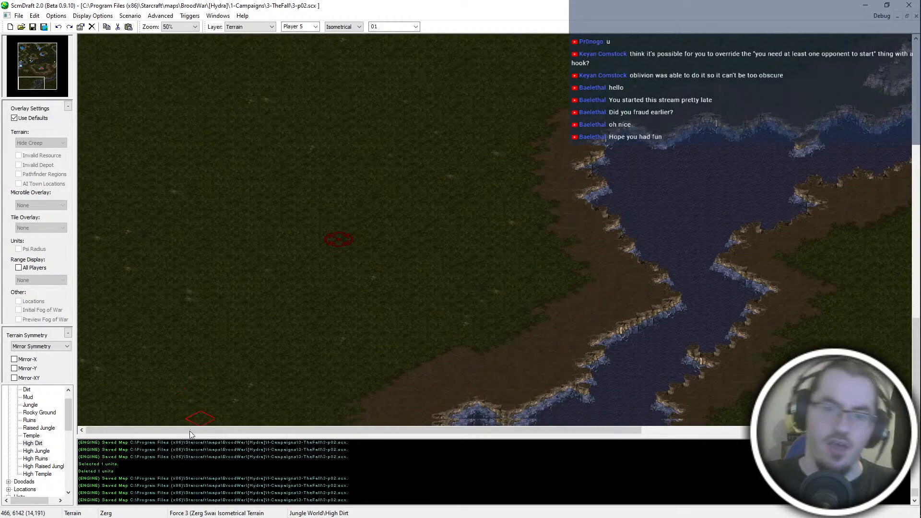
pyautogui.keyDown('ctrl'); pyautogui.scroll(-2, 305, 251); pyautogui.keyUp('ctrl')
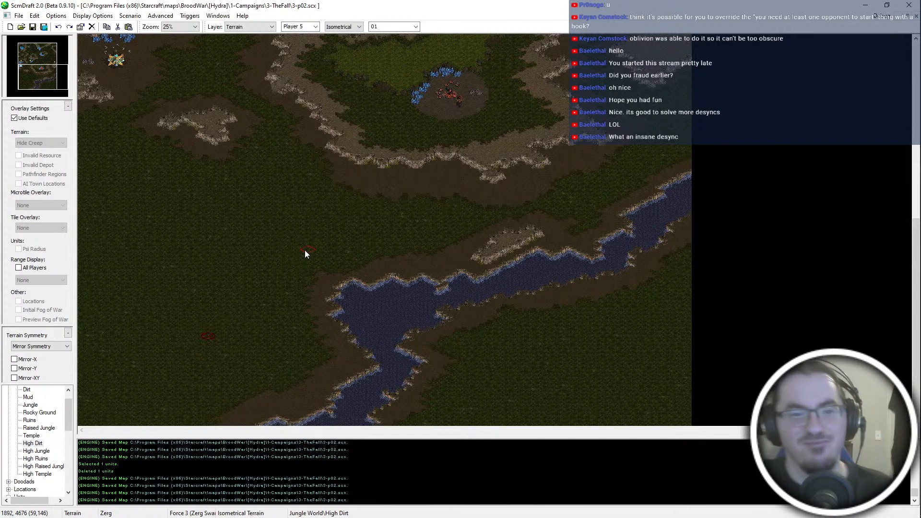
pyautogui.keyDown('ctrl'); pyautogui.scroll(3, 233, 114); pyautogui.keyUp('ctrl')
pyautogui.keyDown('ctrl'); pyautogui.scroll(1, 307, 162); pyautogui.keyUp('ctrl')
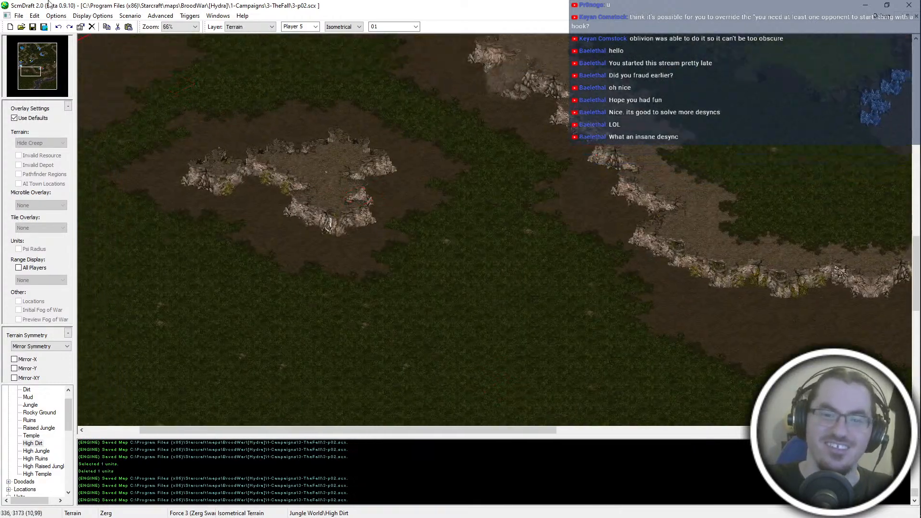
pyautogui.click(503, 292)
pyautogui.click(482, 284)
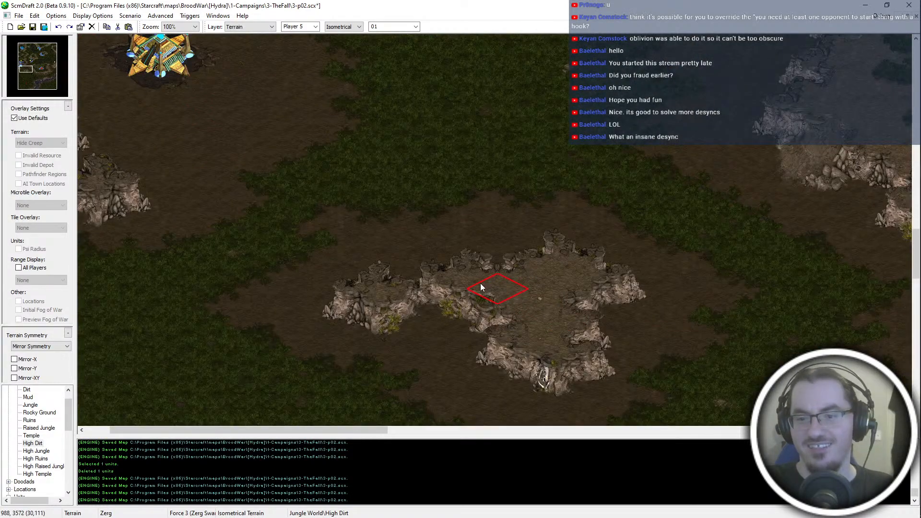
pyautogui.click(469, 279)
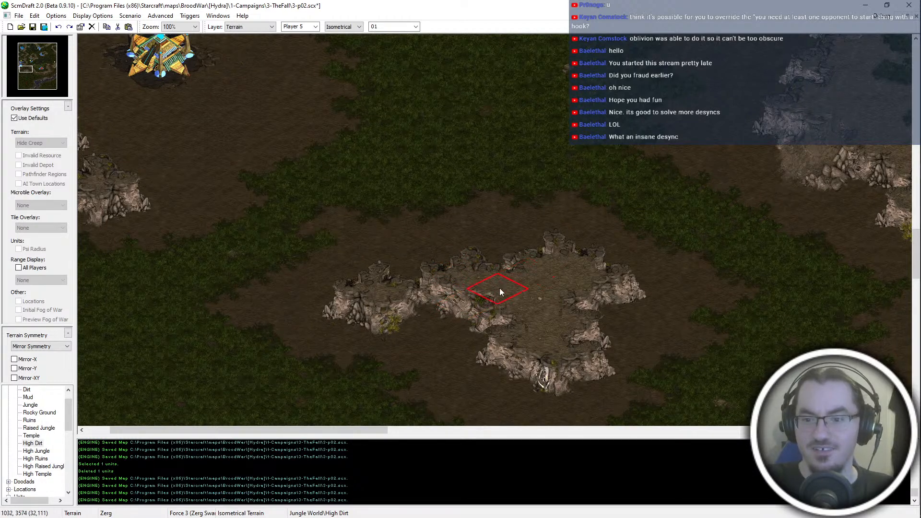
pyautogui.click(480, 320)
pyautogui.hotkey('ctrl', 'z')
pyautogui.moveTo(483, 315); pyautogui.dragTo(410, 271, button='middle')
pyautogui.hotkey('ctrl', 's')
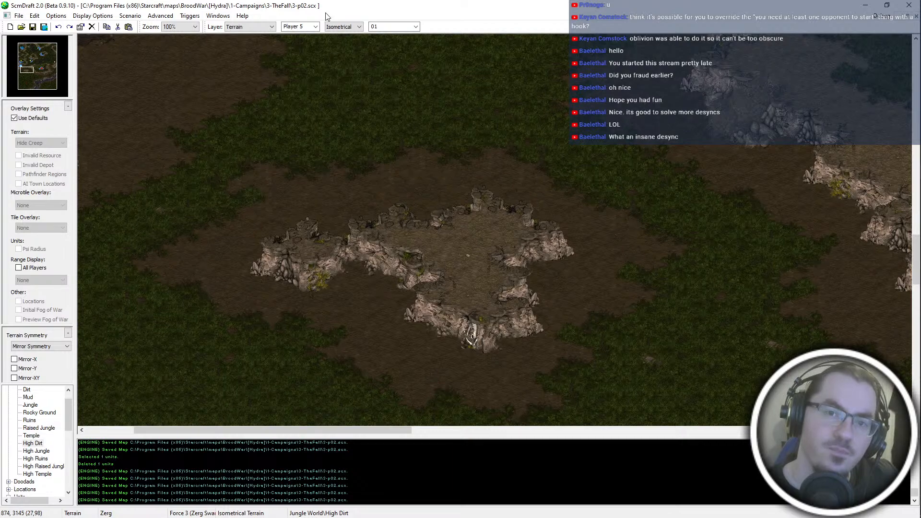
# - Switch terrain editing to Tileset Indexed and place the cave-entrance tiles in the outcrop's southern cliff face
pyautogui.scroll(-2, 350, 30)
pyautogui.scroll(-1, 349, 30)
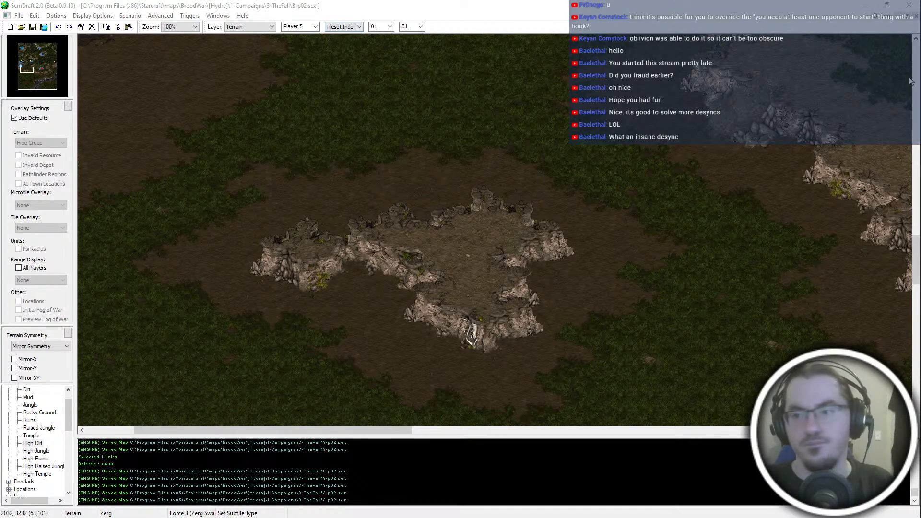
pyautogui.moveTo(287, 101); pyautogui.dragTo(455, 316, button='middle')
pyautogui.moveTo(490, 38); pyautogui.dragTo(508, 53, button='middle')
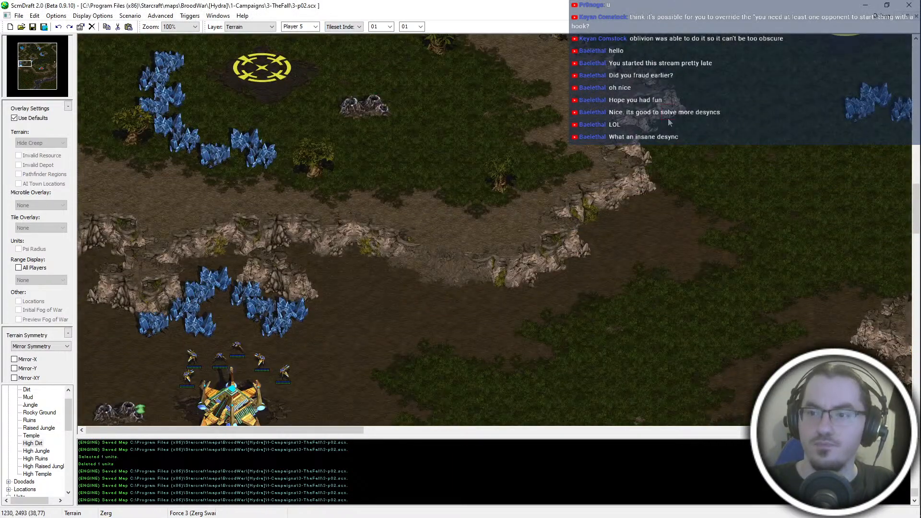
pyautogui.moveTo(691, 417); pyautogui.dragTo(664, 307, button='middle')
pyautogui.moveTo(667, 353); pyautogui.dragTo(610, 65, button='middle')
pyautogui.moveTo(548, 145); pyautogui.dragTo(496, 211, button='middle')
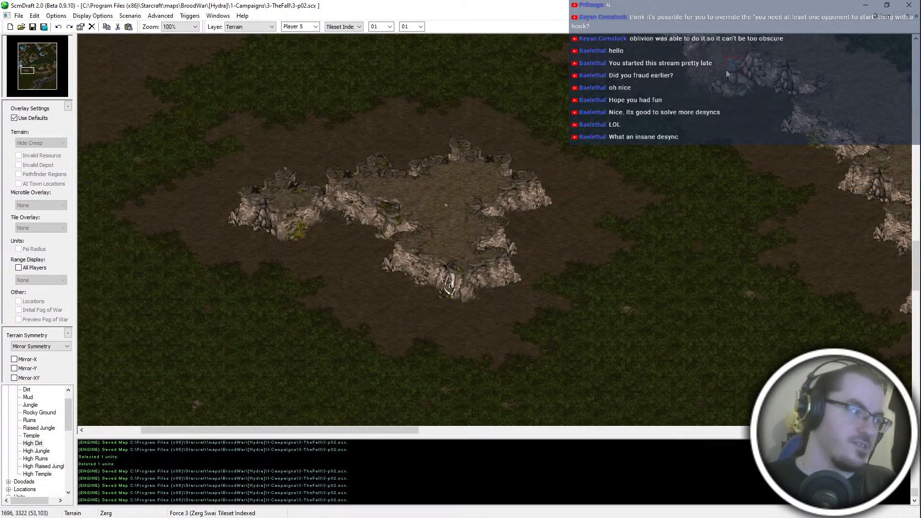
pyautogui.moveTo(504, 152); pyautogui.dragTo(476, 194, button='middle')
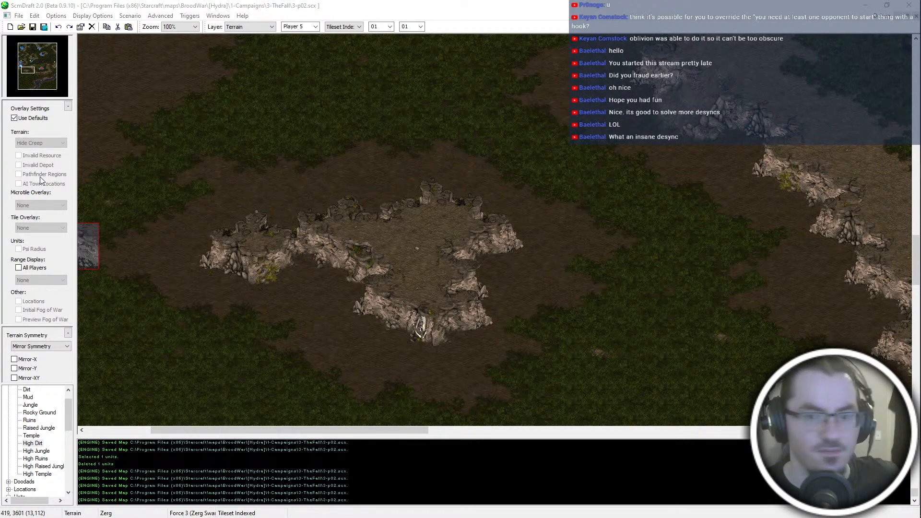
pyautogui.click(389, 308)
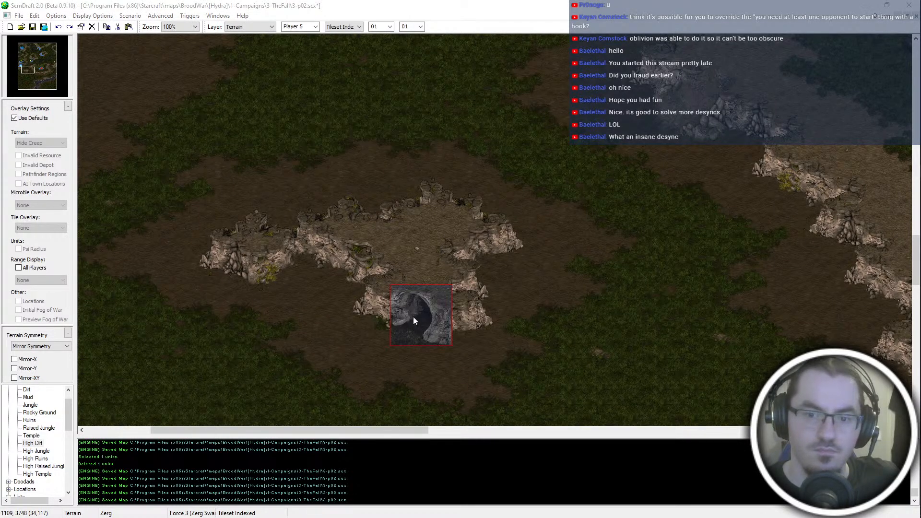
pyautogui.click(393, 322)
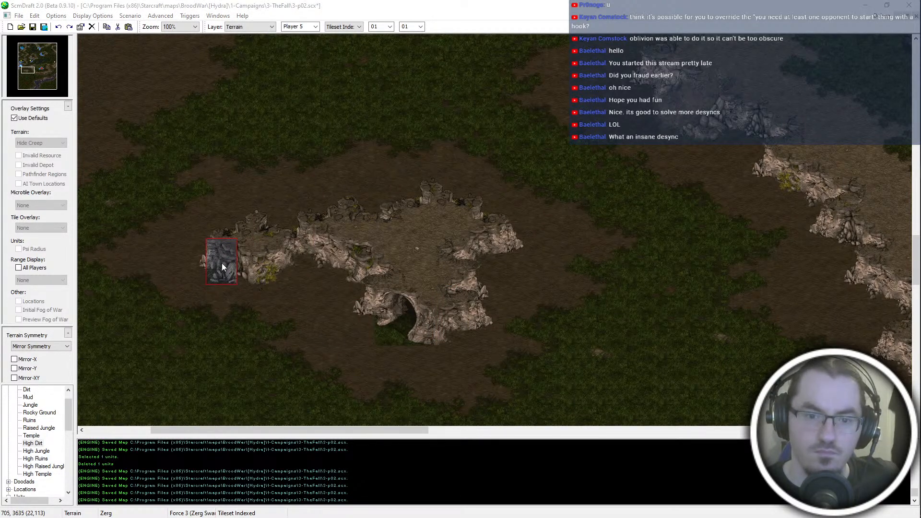
# - Replace the dirt-bordered cliff tiles around the outcrop's edges with jungle-bordered cliff tiles
pyautogui.click(324, 249)
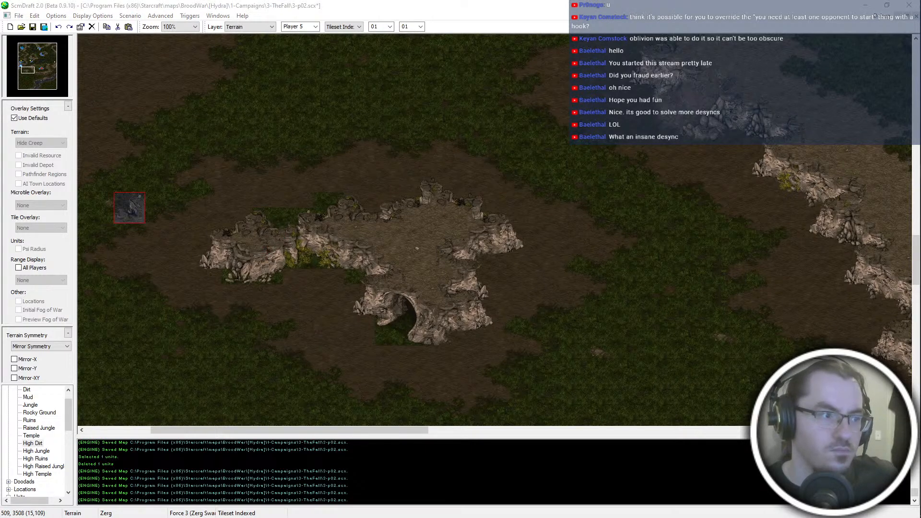
pyautogui.click(247, 221)
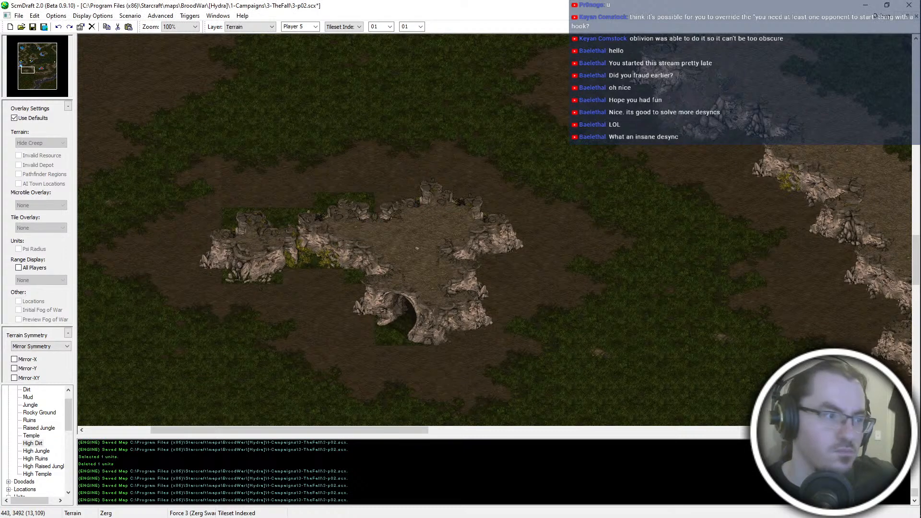
pyautogui.click(395, 207)
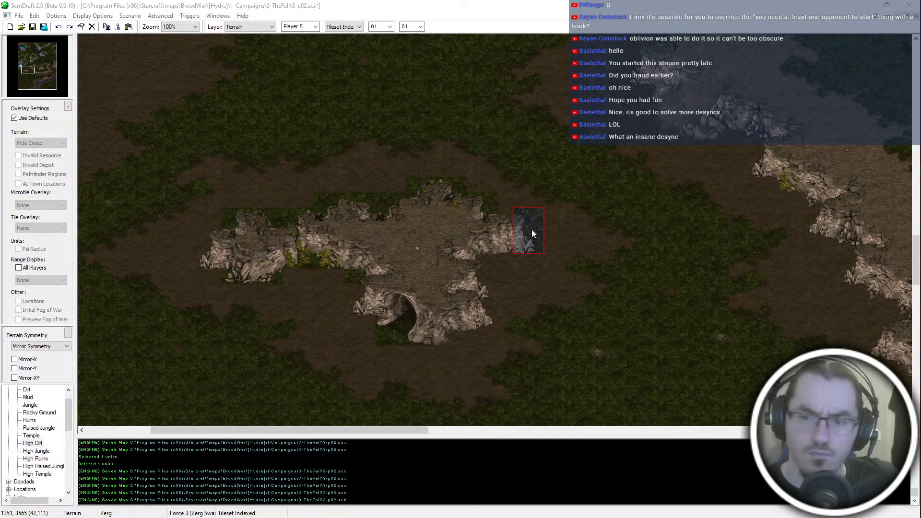
pyautogui.click(516, 252)
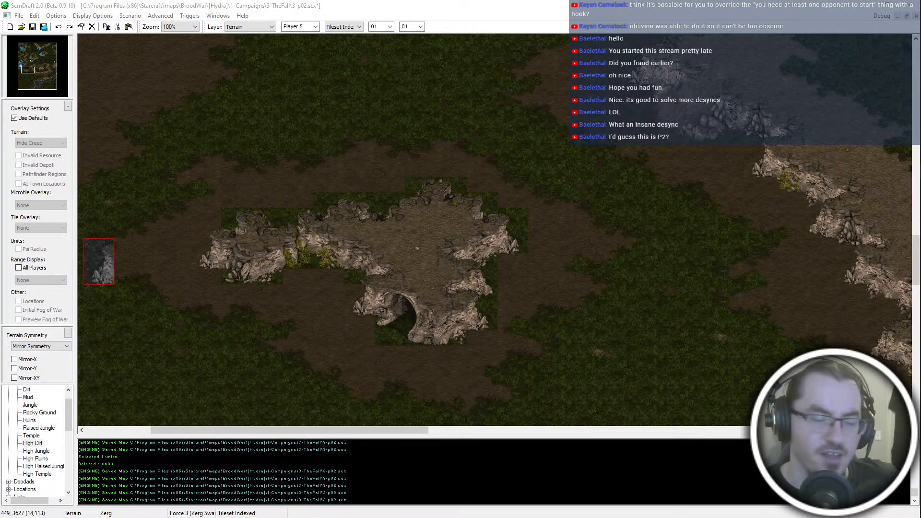
pyautogui.click(208, 249)
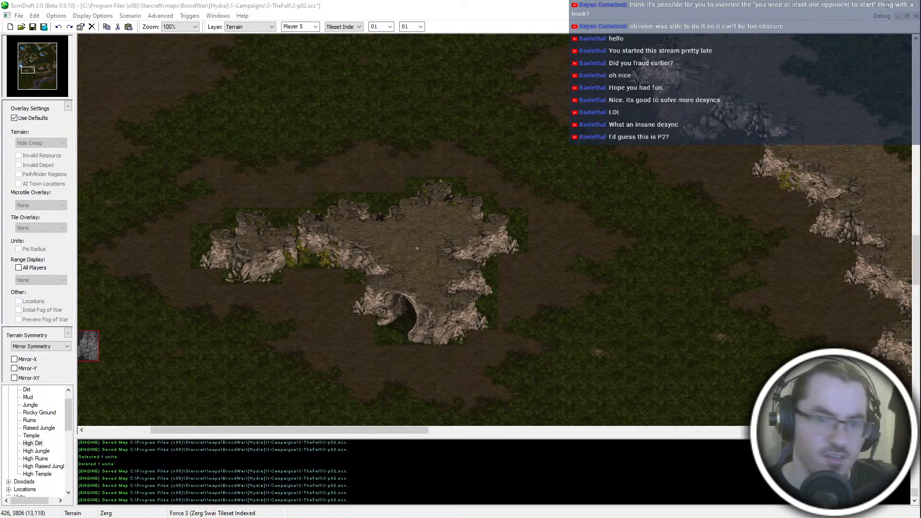
pyautogui.click(356, 297)
pyautogui.moveTo(632, 137); pyautogui.dragTo(668, 108, button='middle')
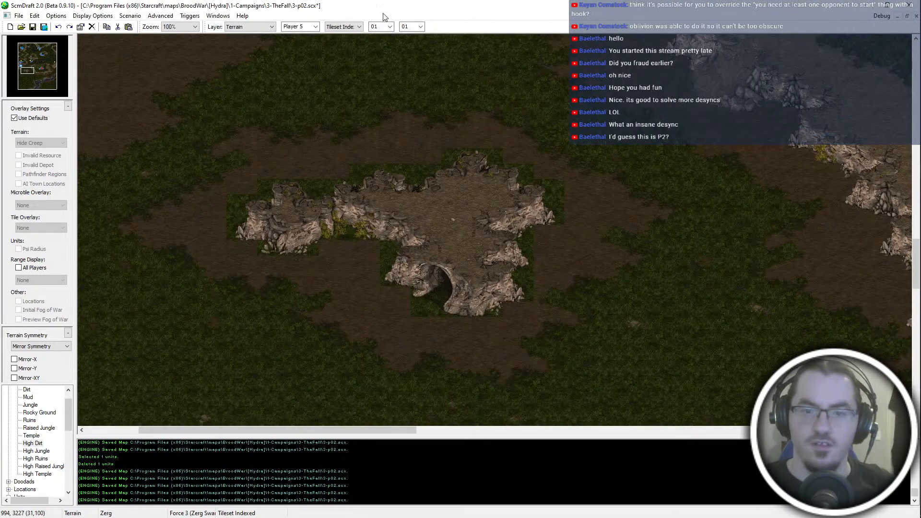
# - Switch to Rectangular terrain with a brush size of 02 and paint Jungle over the dirt west of the outcrop
pyautogui.click(358, 27)
pyautogui.click(352, 41)
pyautogui.click(392, 27)
pyautogui.click(386, 40)
pyautogui.moveTo(244, 177)
pyautogui.mouseDown()
pyautogui.moveTo(241, 120)
pyautogui.moveTo(242, 185)
pyautogui.mouseUp()
pyautogui.moveTo(213, 143); pyautogui.dragTo(211, 266)
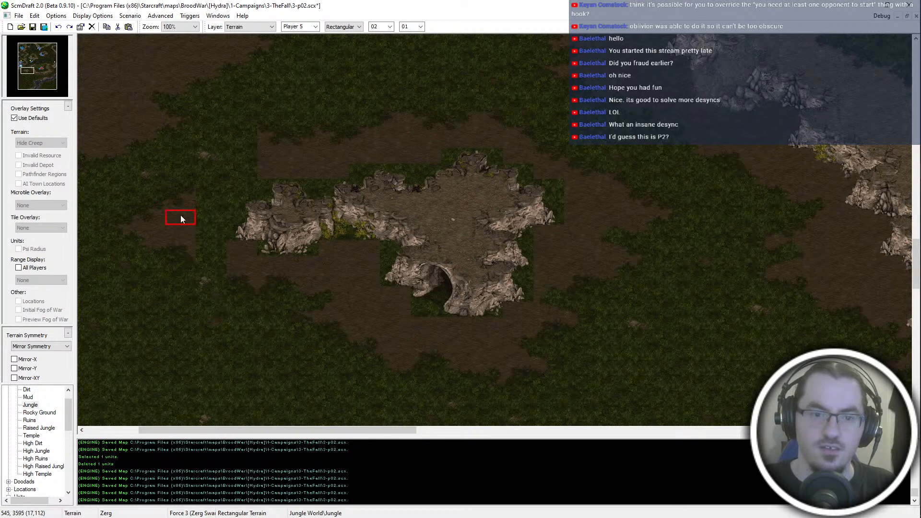
pyautogui.moveTo(179, 191); pyautogui.dragTo(179, 229)
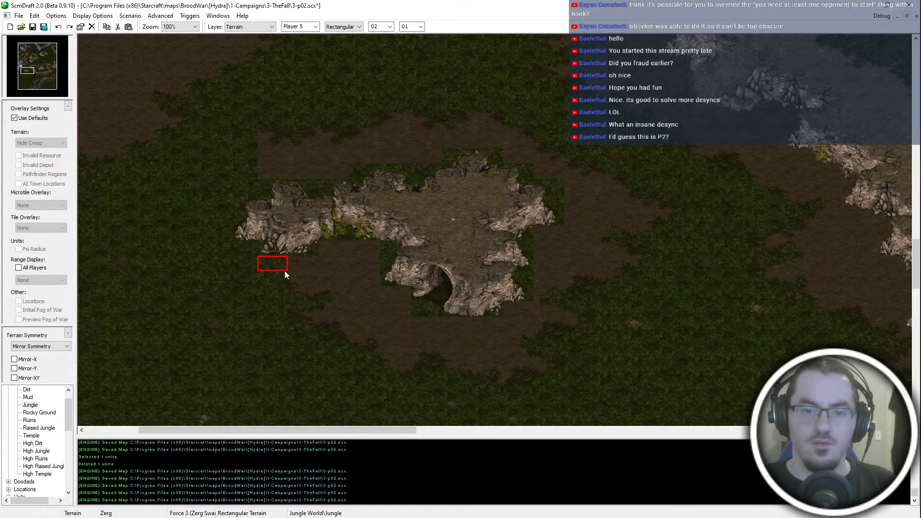
# - Paint Jungle over the remaining dirt south, east, and north of the cave outcrop, and save the map
pyautogui.moveTo(339, 254)
pyautogui.mouseDown()
pyautogui.moveTo(337, 327)
pyautogui.moveTo(367, 250)
pyautogui.moveTo(367, 362)
pyautogui.moveTo(398, 295)
pyautogui.mouseUp()
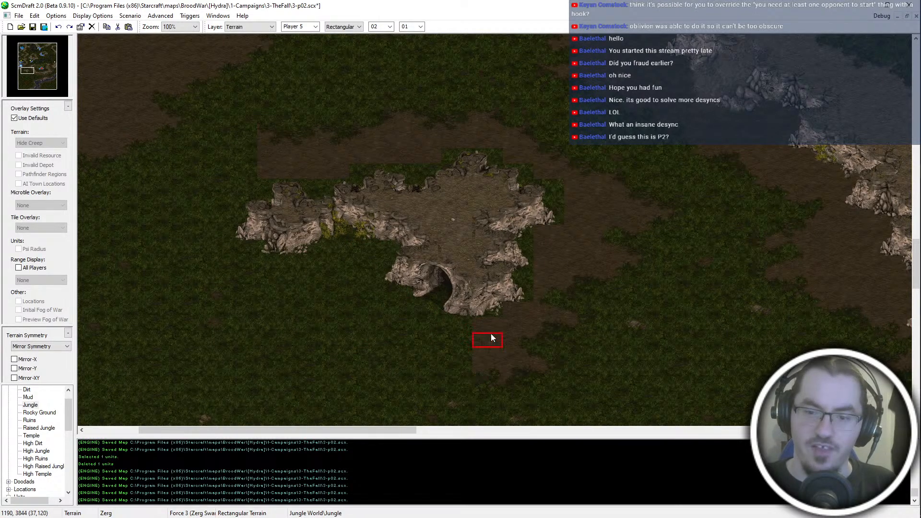
pyautogui.moveTo(482, 383)
pyautogui.mouseDown()
pyautogui.moveTo(524, 317)
pyautogui.moveTo(522, 381)
pyautogui.moveTo(548, 284)
pyautogui.mouseUp()
pyautogui.moveTo(578, 154)
pyautogui.mouseDown()
pyautogui.moveTo(579, 314)
pyautogui.moveTo(606, 291)
pyautogui.moveTo(608, 200)
pyautogui.moveTo(648, 246)
pyautogui.mouseUp()
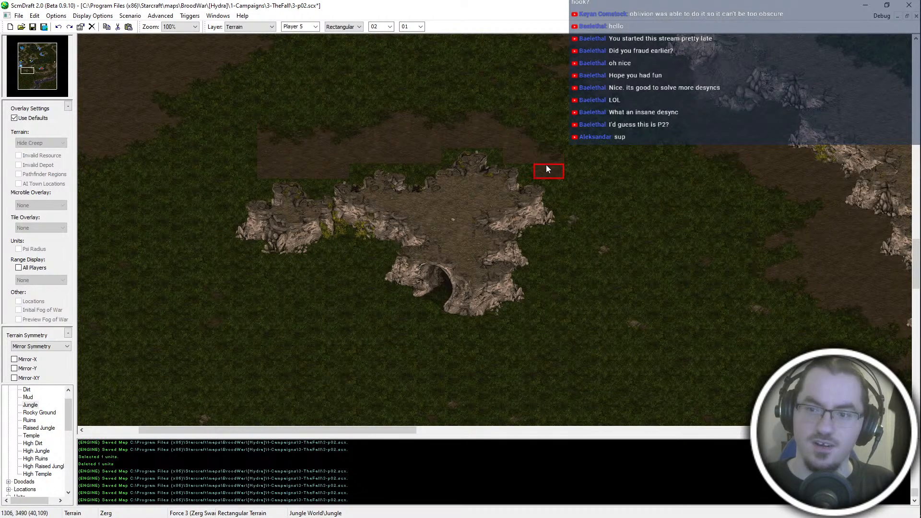
pyautogui.moveTo(546, 166)
pyautogui.mouseDown()
pyautogui.moveTo(544, 140)
pyautogui.moveTo(493, 130)
pyautogui.moveTo(481, 108)
pyautogui.mouseUp()
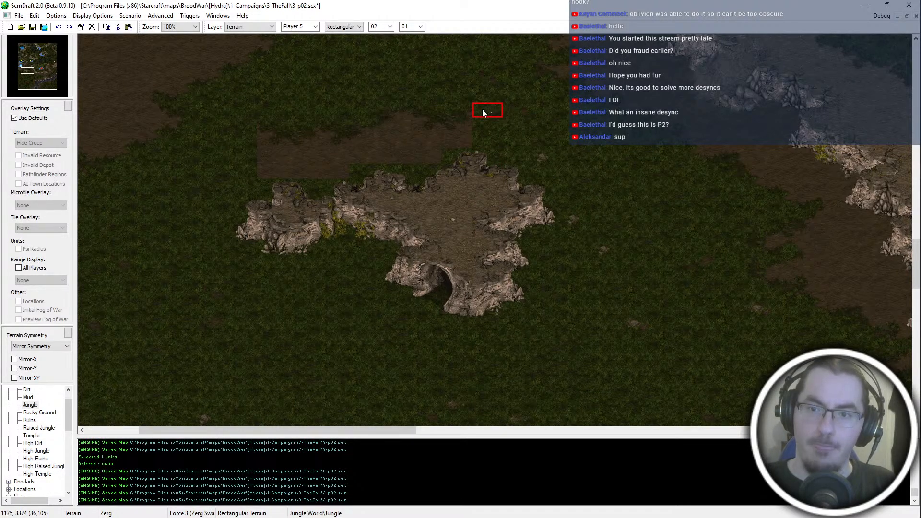
pyautogui.moveTo(453, 142)
pyautogui.mouseDown()
pyautogui.moveTo(424, 151)
pyautogui.moveTo(379, 114)
pyautogui.mouseUp()
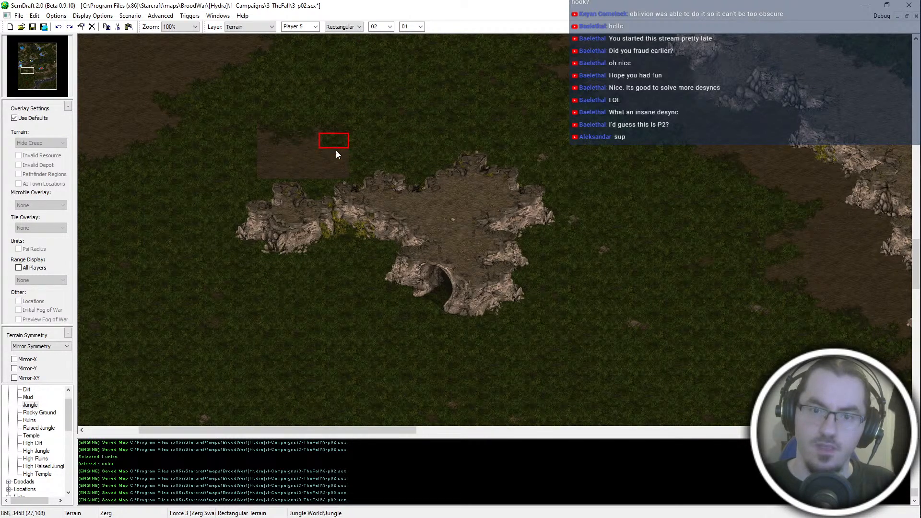
pyautogui.moveTo(309, 134)
pyautogui.mouseDown()
pyautogui.moveTo(307, 174)
pyautogui.moveTo(269, 169)
pyautogui.moveTo(276, 137)
pyautogui.mouseUp()
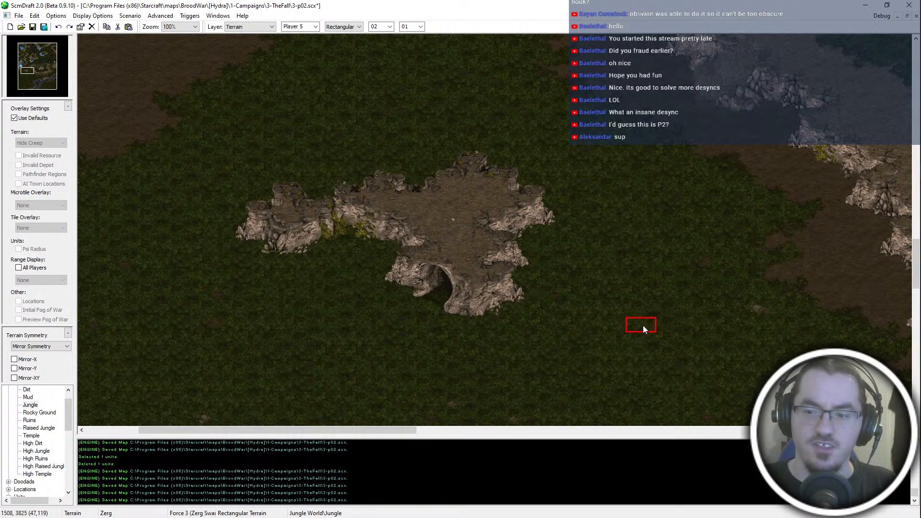
pyautogui.moveTo(695, 311); pyautogui.dragTo(730, 368, button='middle')
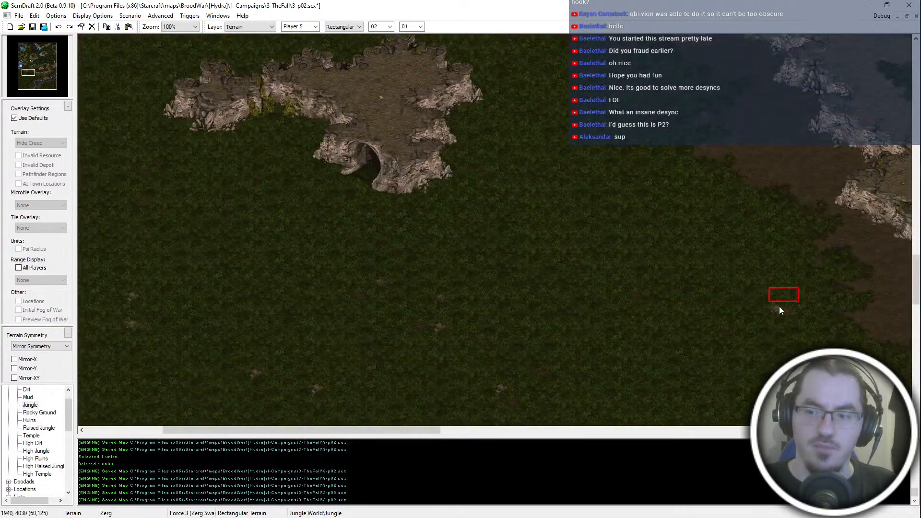
pyautogui.moveTo(780, 312); pyautogui.dragTo(733, 356, button='middle')
pyautogui.moveTo(502, 302); pyautogui.dragTo(650, 168, button='middle')
pyautogui.hotkey('ctrl', 's')
# - Examine the ground between the cave outcrop and the western Nexus, up to the mineral plateau north of it
pyautogui.moveTo(673, 280); pyautogui.dragTo(484, 214, button='middle')
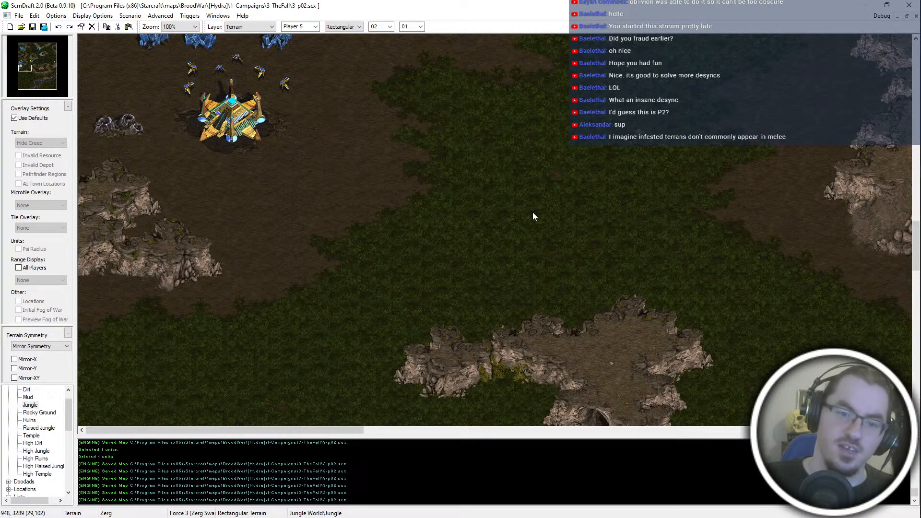
pyautogui.scroll(5, 533, 216)
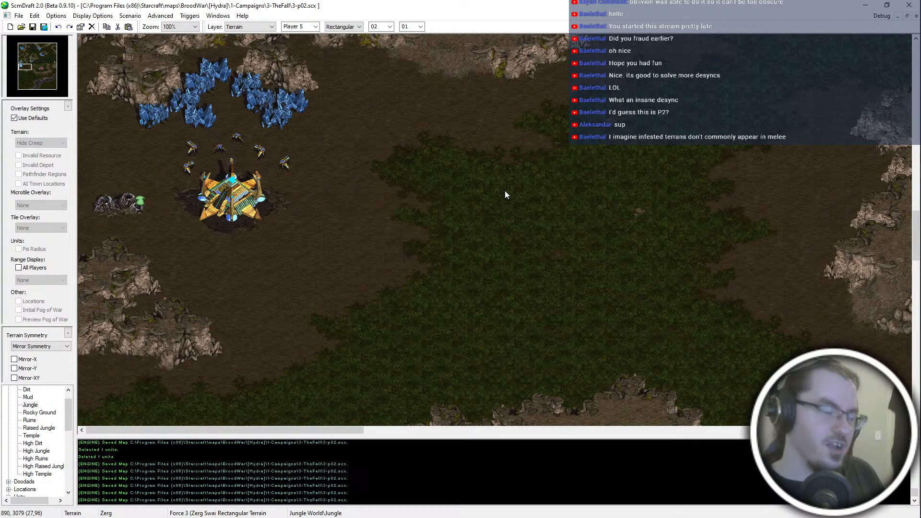
pyautogui.scroll(-1, 532, 148)
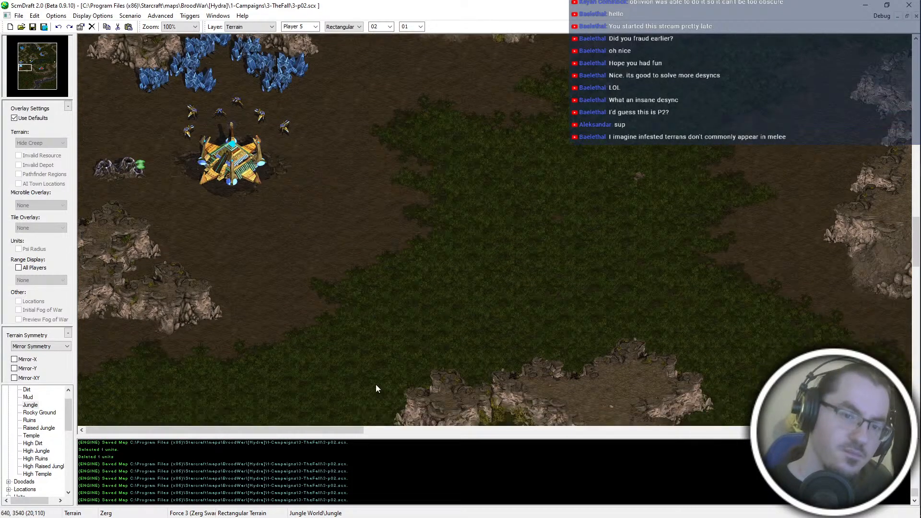
pyautogui.scroll(-4, 364, 374)
pyautogui.scroll(3, 307, 144)
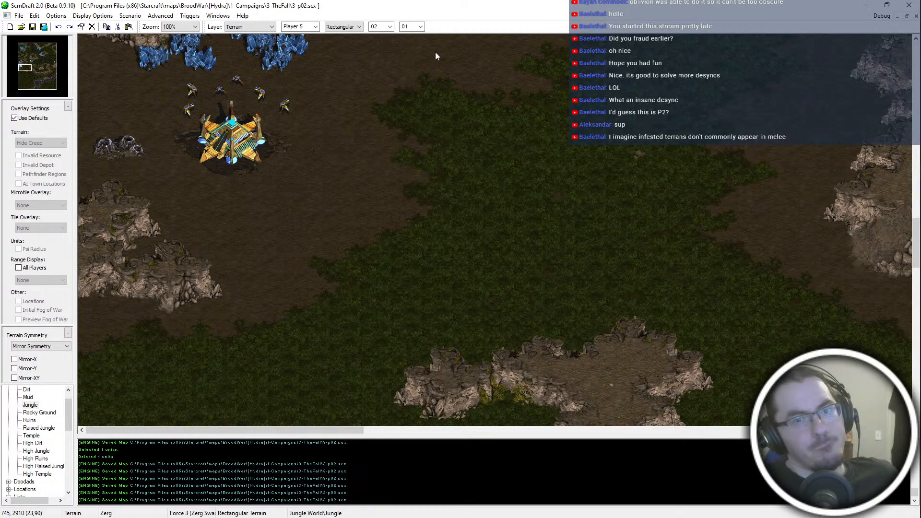
pyautogui.scroll(-3, 318, 283)
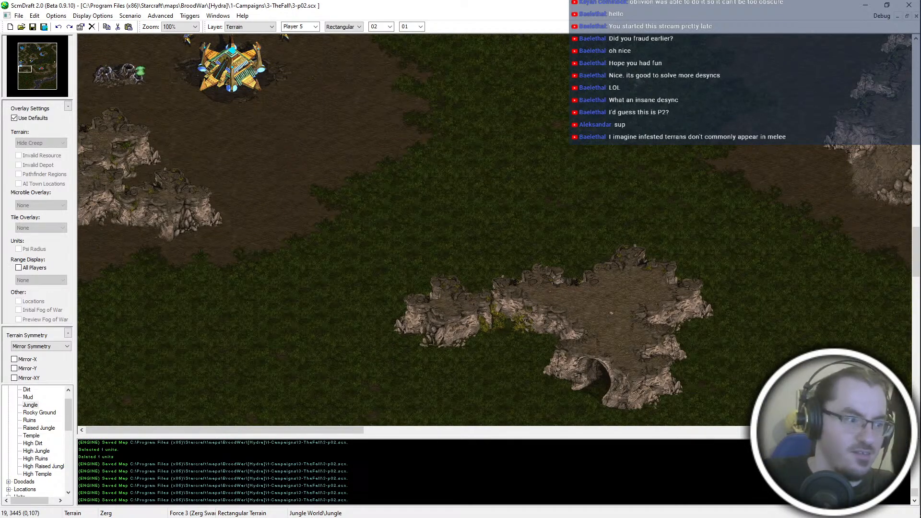
pyautogui.scroll(2, 480, 120)
pyautogui.scroll(10, 602, 200)
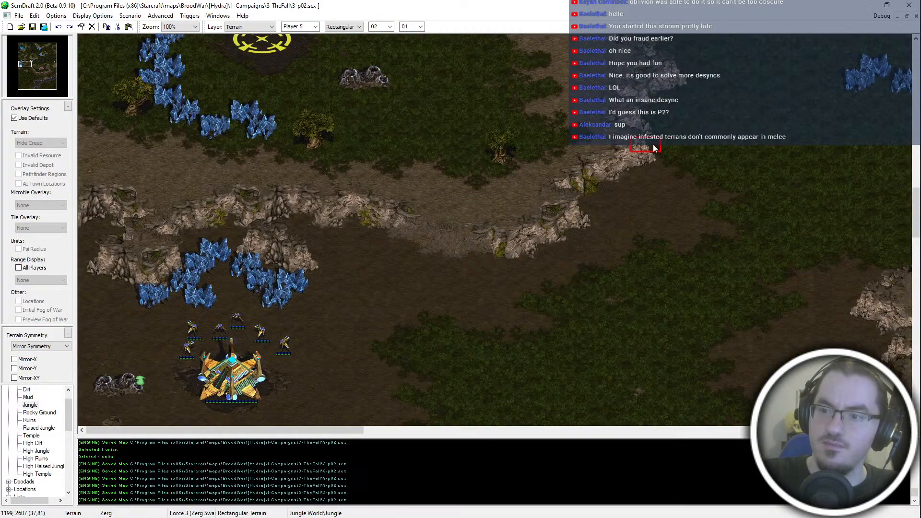
# - Switch the terrain brush mode to Tileset Indexed and look over the ground between the western Nexus and the cave outcrop
pyautogui.click(352, 31)
pyautogui.click(350, 53)
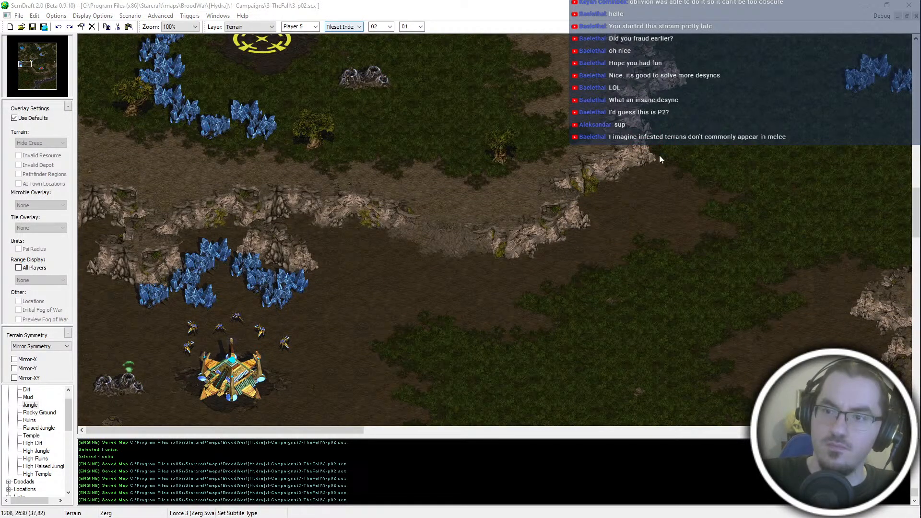
pyautogui.click(653, 151)
pyautogui.scroll(-14, 528, 396)
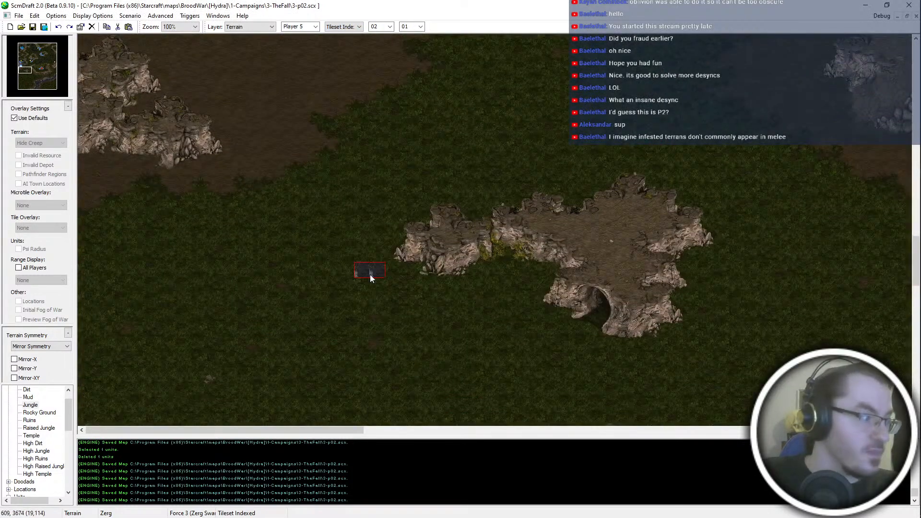
pyautogui.scroll(5, 365, 284)
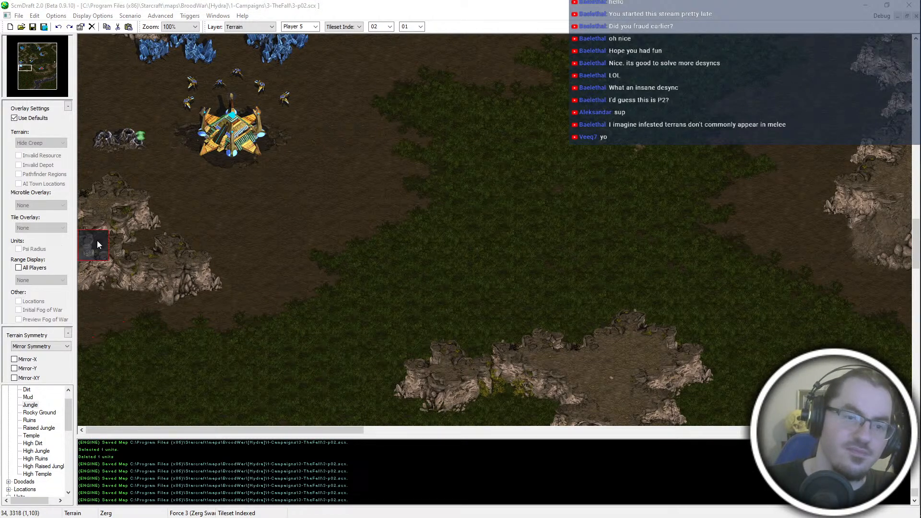
pyautogui.rightClick(183, 246)
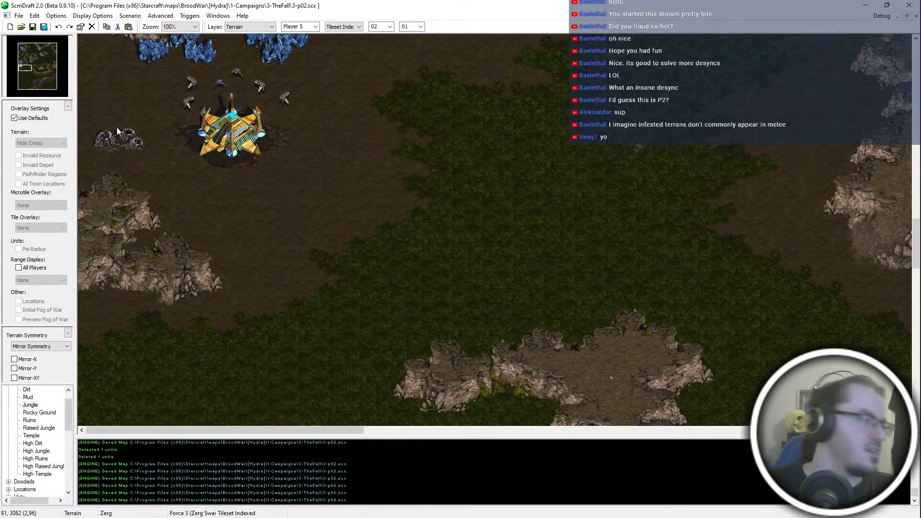
pyautogui.scroll(2, 120, 135)
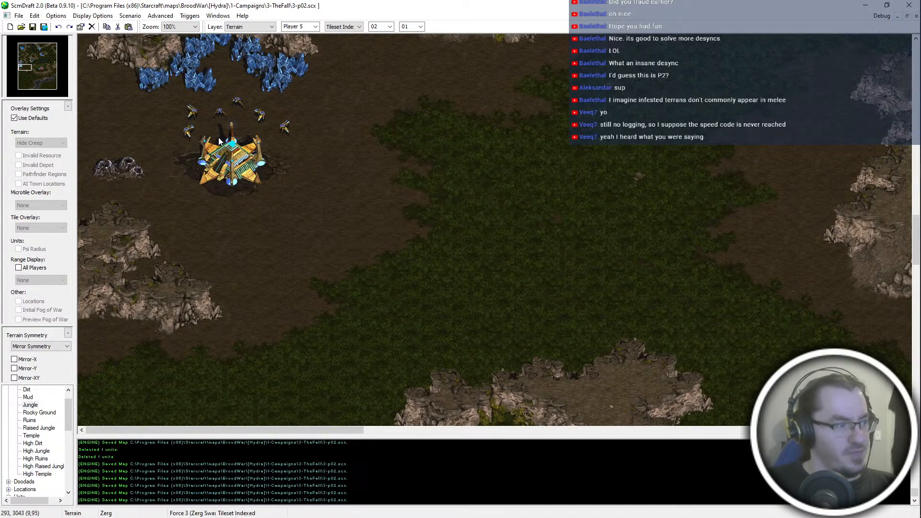
# - Switch to Visual Studio 2019 and open the recent GPTP.vcxproj project from the [Hydra] plugins folder
pyautogui.press('alt')
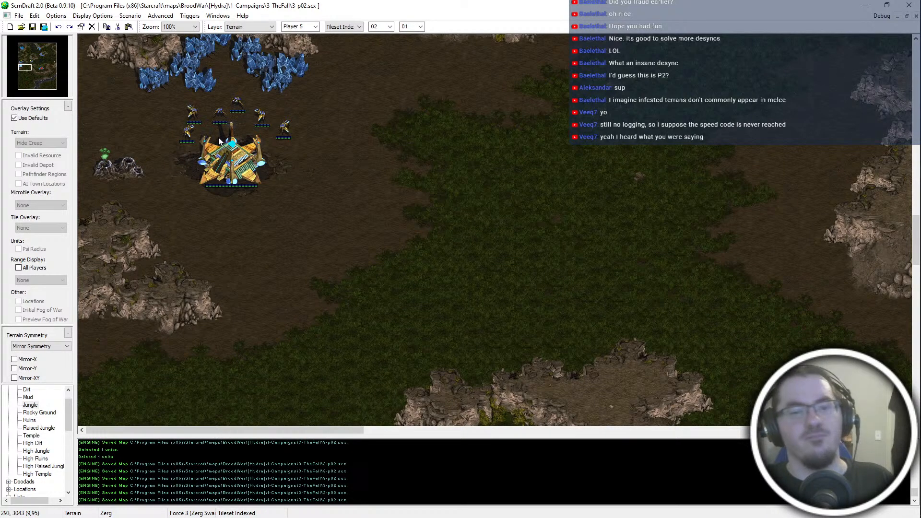
pyautogui.hotkey('alt', 'Tab')
pyautogui.hotkey('alt', 'Tab')
pyautogui.hotkey('alt', 'Tab')
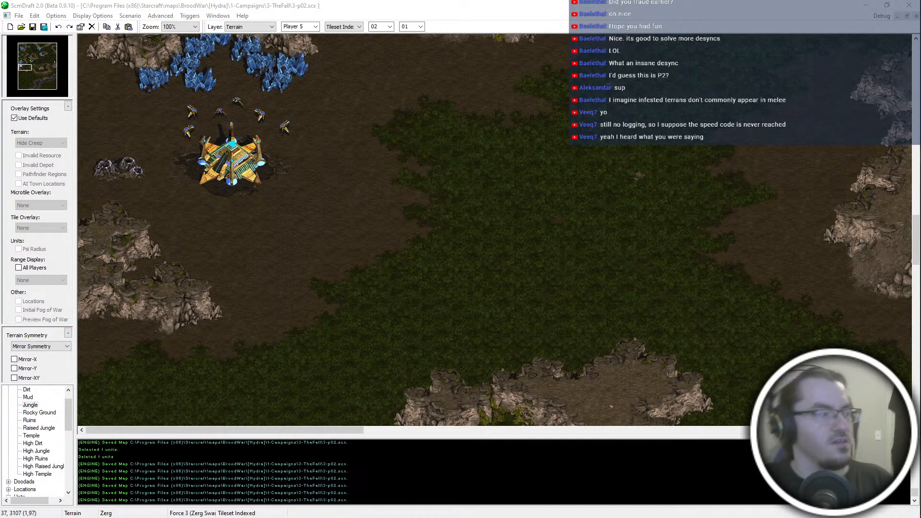
pyautogui.moveTo(901, 157)
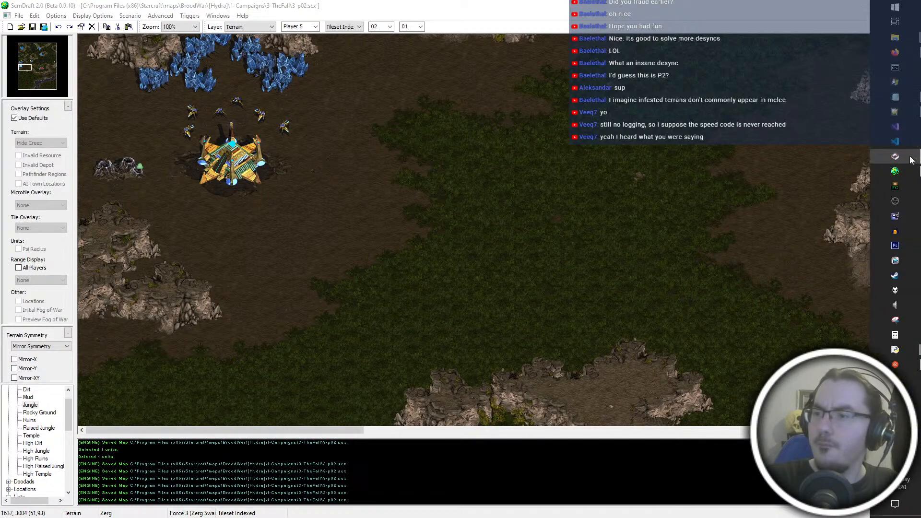
pyautogui.click(901, 130)
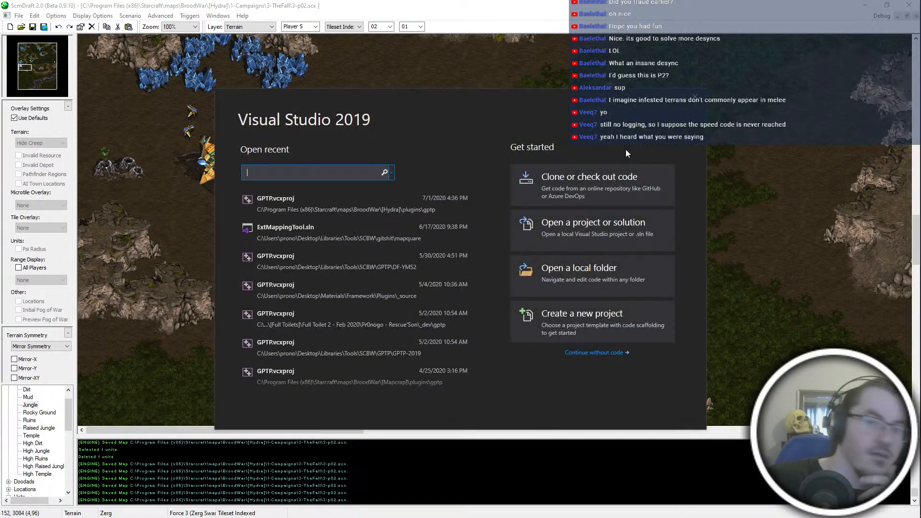
pyautogui.click(382, 197)
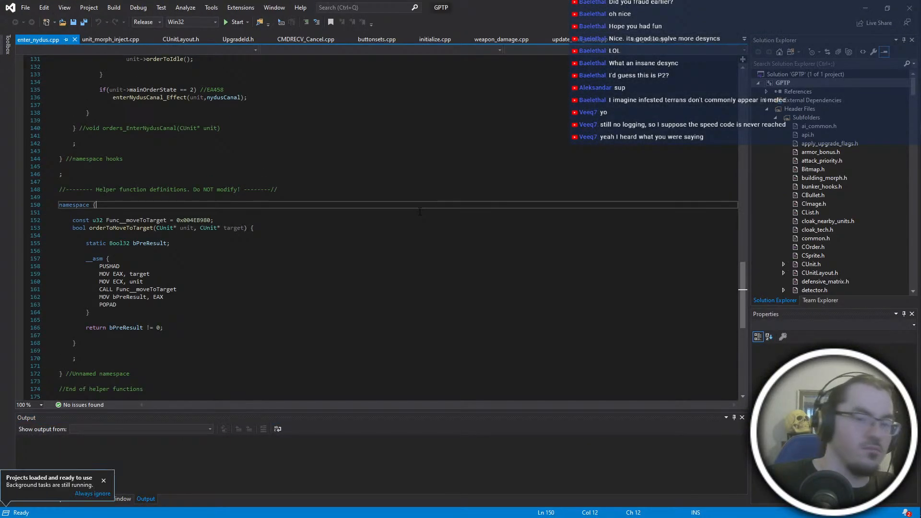
pyautogui.click(381, 234)
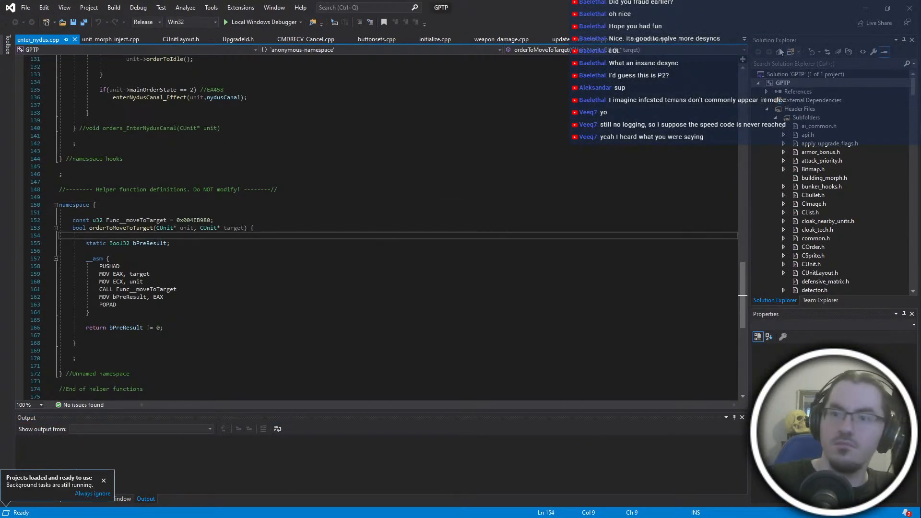
# - Find unit_speed.cpp among the GPTP project's source files and open it
pyautogui.click(745, 39)
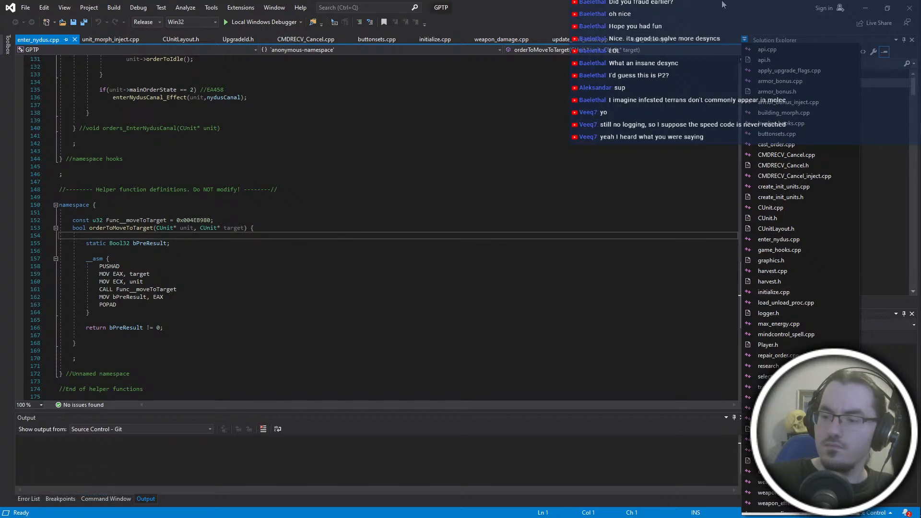
pyautogui.press('Escape')
pyautogui.scroll(-10, 869, 180)
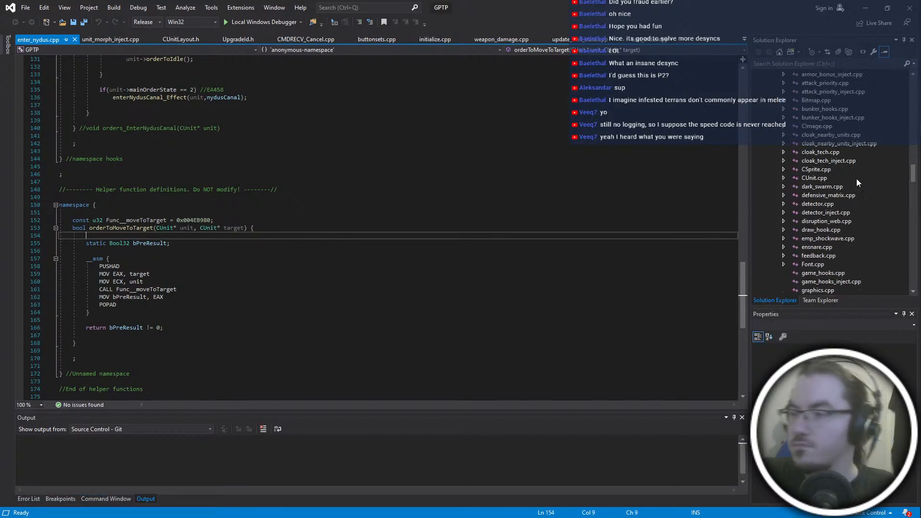
pyautogui.scroll(-10, 856, 178)
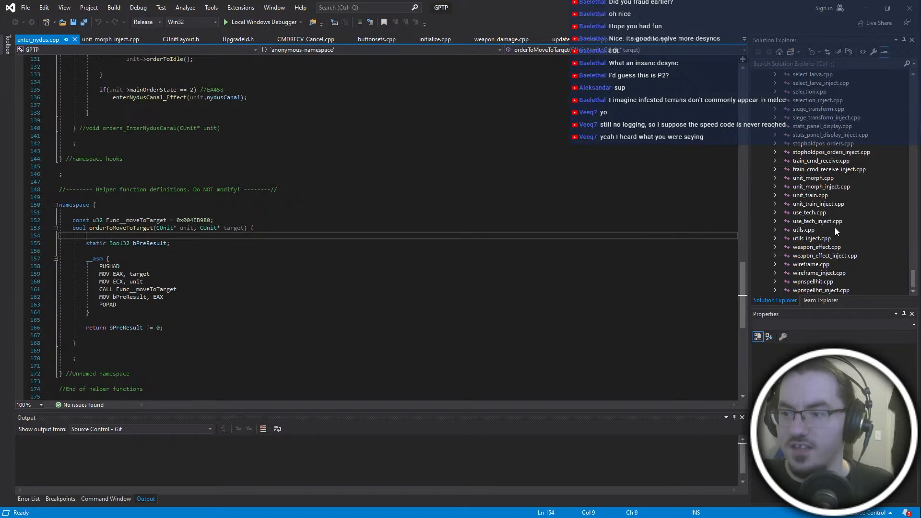
pyautogui.scroll(8, 834, 227)
pyautogui.scroll(-10, 839, 232)
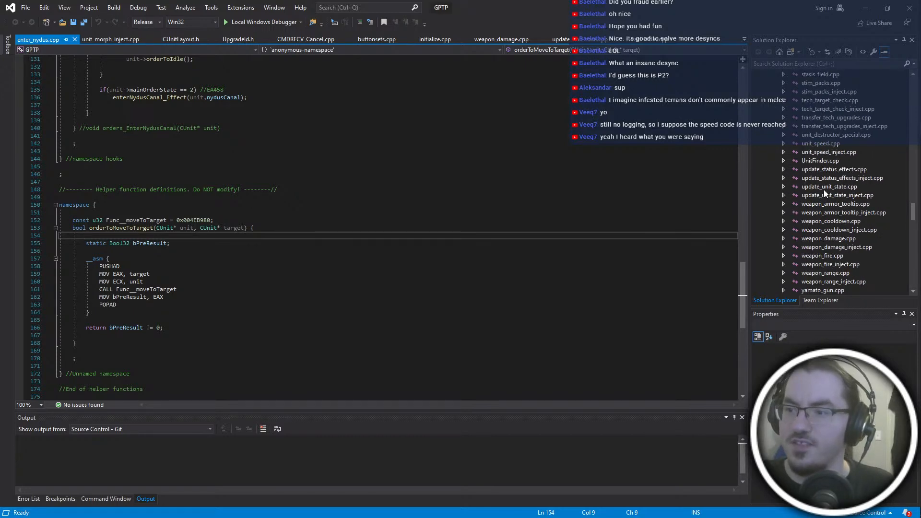
pyautogui.doubleClick(812, 145)
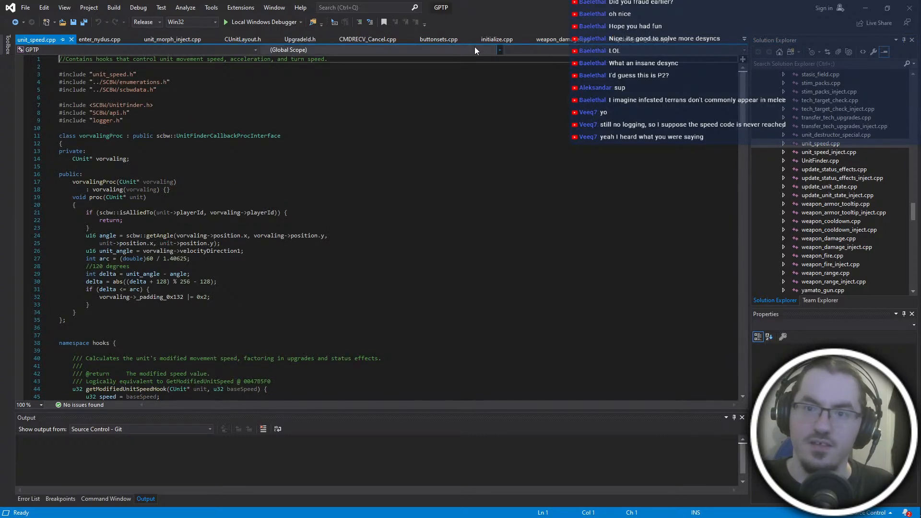
# - Open initialize.cpp and search it for "unitspeed" to check the call that injects the unit speed hooks
pyautogui.click(744, 39)
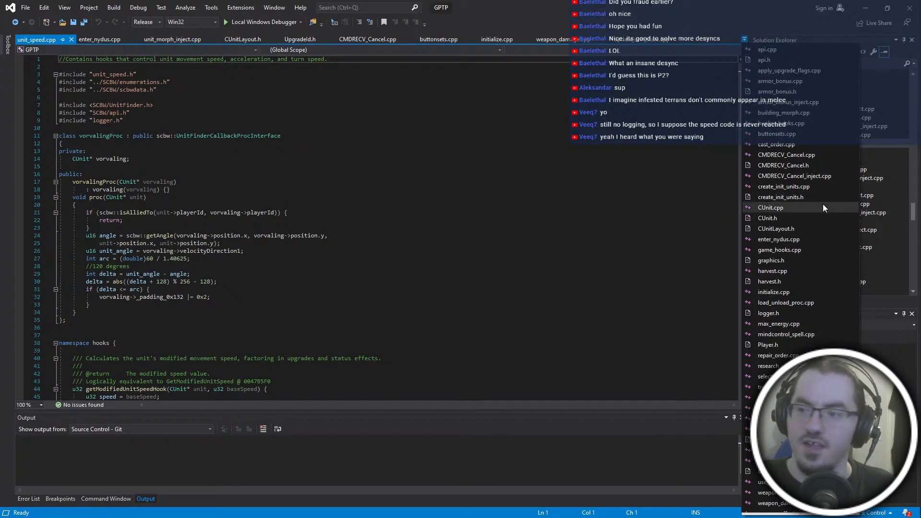
pyautogui.click(797, 293)
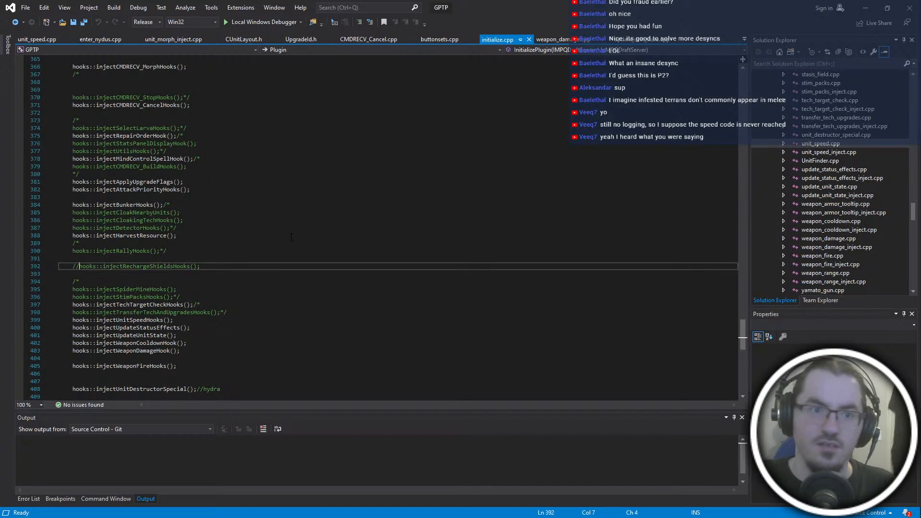
pyautogui.scroll(-2, 291, 238)
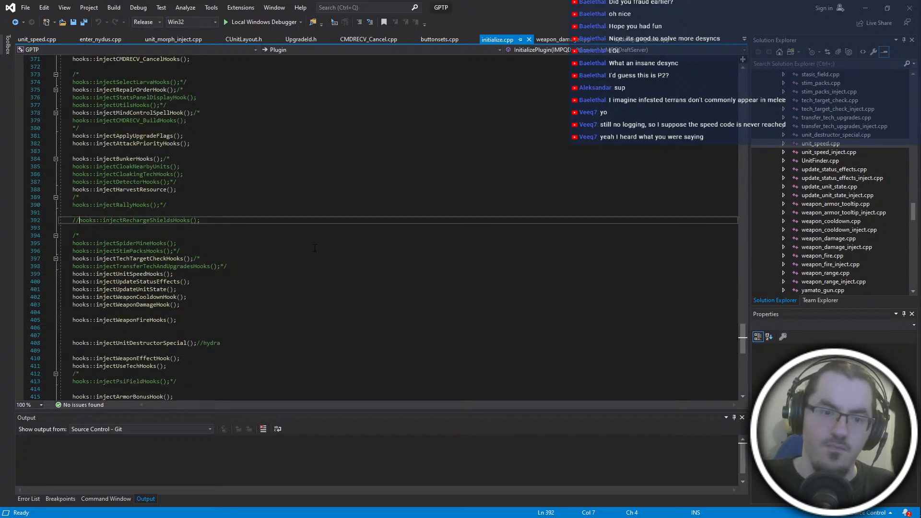
pyautogui.hotkey('ctrl', 'f')
pyautogui.write('u')
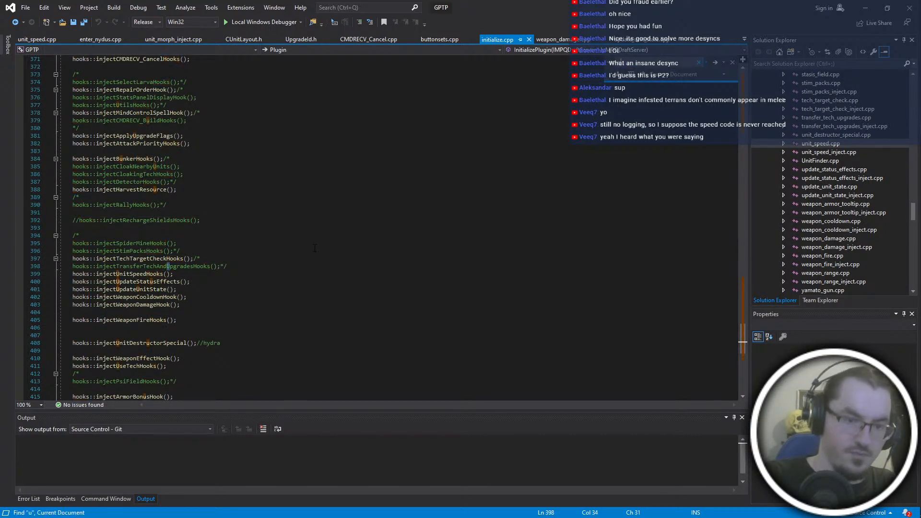
pyautogui.write('nitspeed')
pyautogui.click(315, 249)
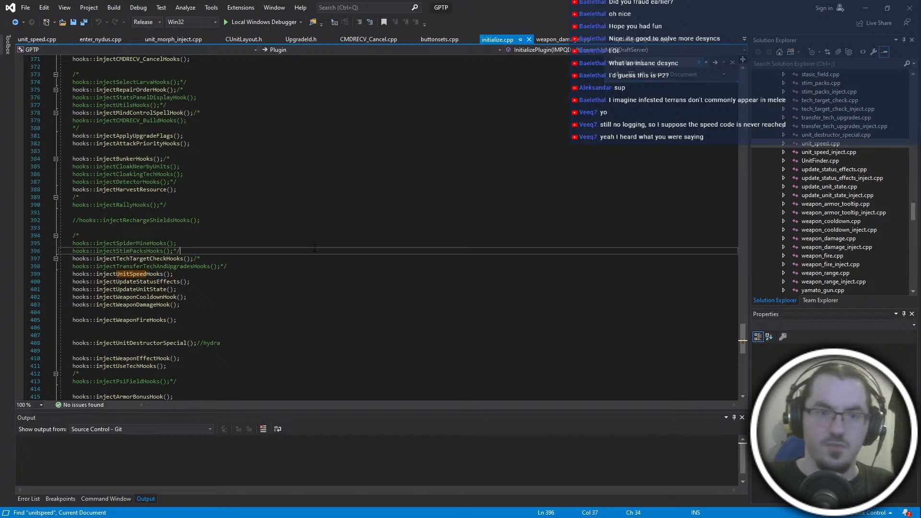
# - Return to unit_speed.cpp and read through the unit ID checks in getModifiedUnitSpeedHook down to the commented-out logger lines
pyautogui.click(27, 42)
pyautogui.click(352, 213)
pyautogui.scroll(-12, 357, 314)
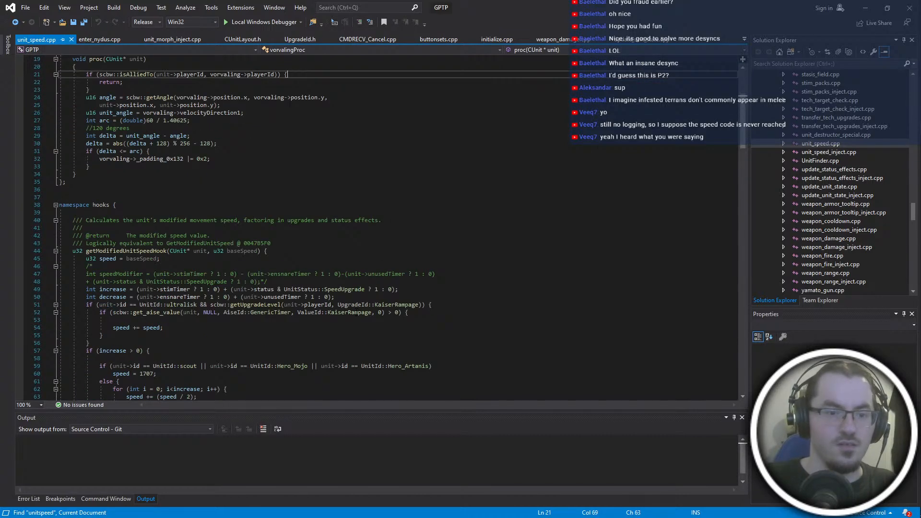
pyautogui.scroll(-2, 357, 314)
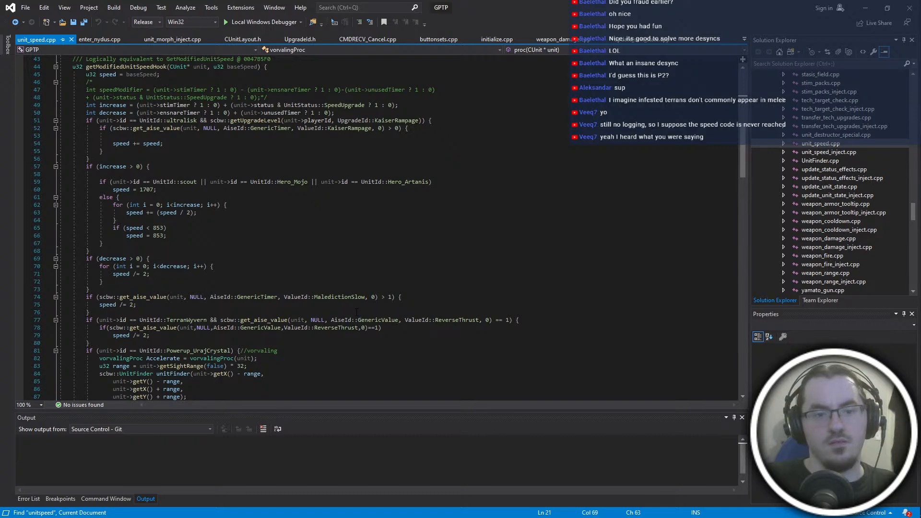
pyautogui.scroll(-8, 356, 312)
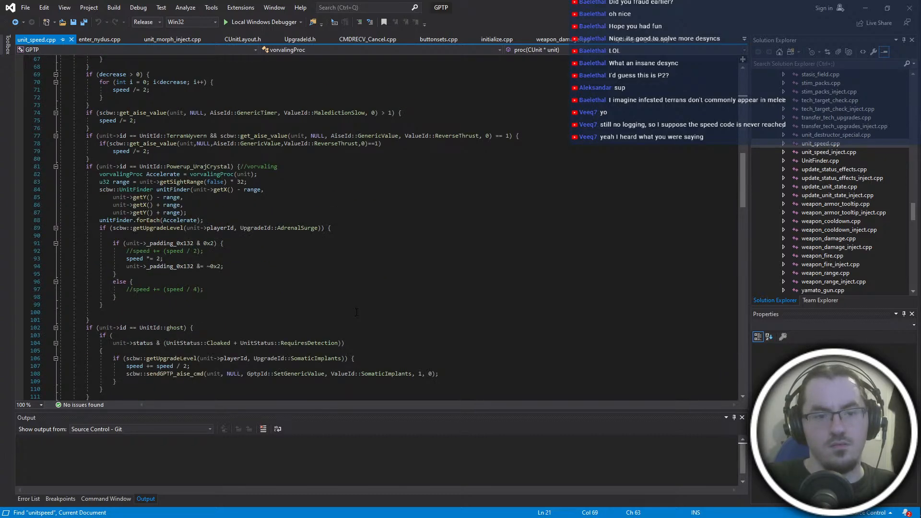
pyautogui.scroll(-6, 357, 313)
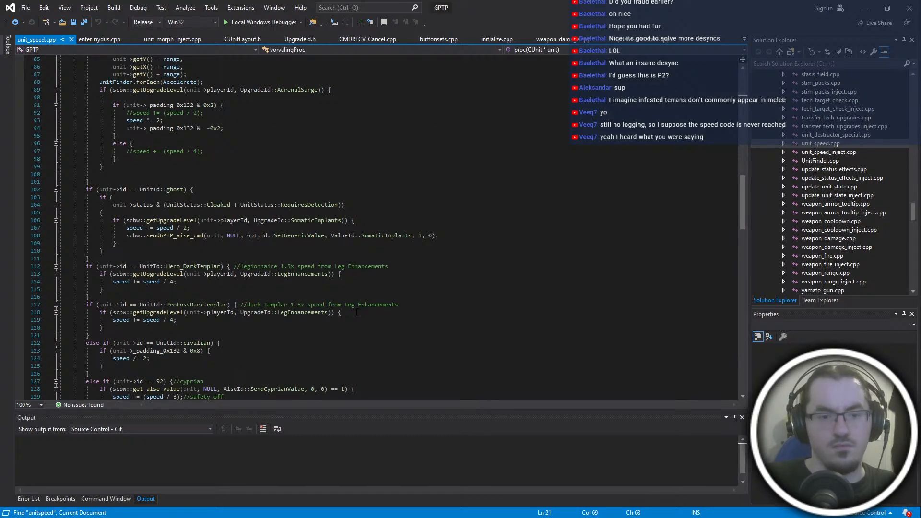
pyautogui.scroll(-6, 356, 312)
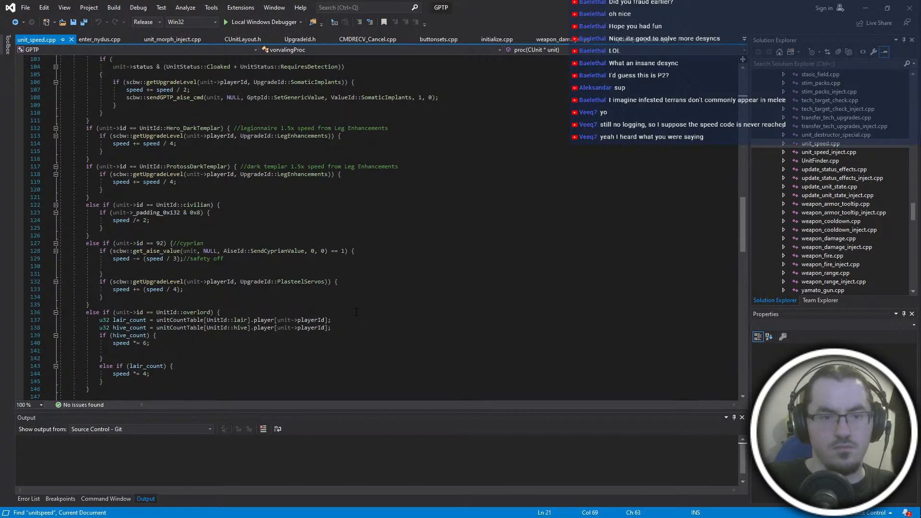
pyautogui.scroll(-8, 356, 312)
pyautogui.scroll(12, 357, 312)
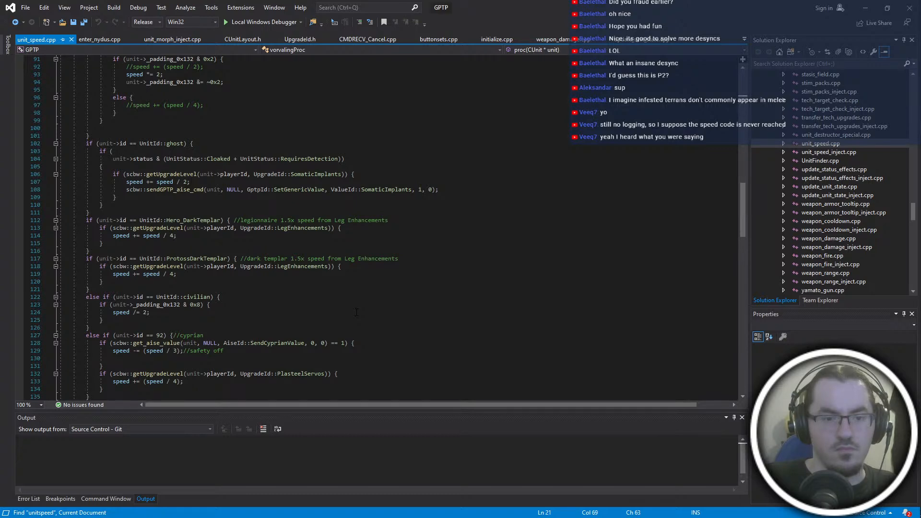
pyautogui.scroll(-8, 145, 288)
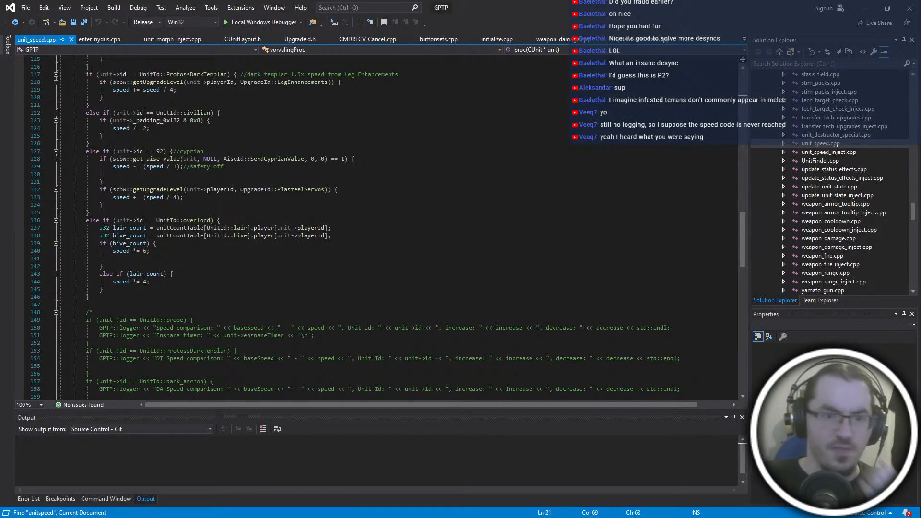
pyautogui.scroll(4, 145, 288)
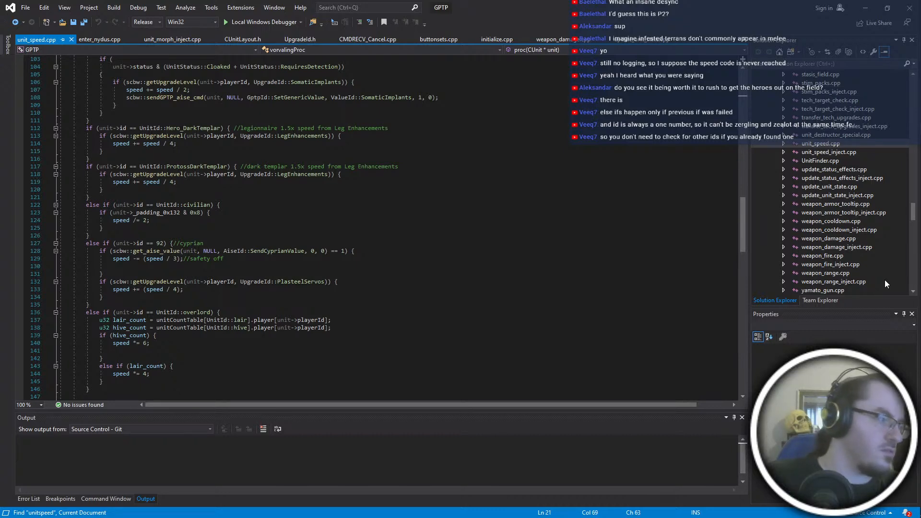
# - Change the ProtossDarkTemplar and Hero_DarkTemplar checks in getModifiedUnitSpeedHook from if to else if
pyautogui.click(84, 168)
pyautogui.scroll(6, 247, 227)
pyautogui.write('else')
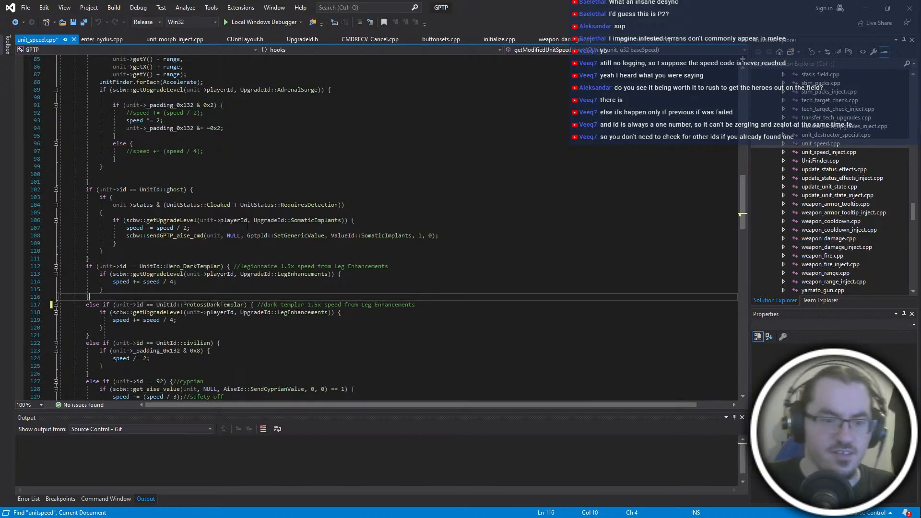
pyautogui.press('Up')
pyautogui.press('Up')
pyautogui.press('Up')
pyautogui.press('Up')
# - Change the ghost check in getModifiedUnitSpeedHook from if to else if
pyautogui.press('Up')
pyautogui.write('else')
pyautogui.press('Up')
pyautogui.press('Up')
pyautogui.press('Up')
pyautogui.press('Up')
pyautogui.press('Up')
pyautogui.press('Up')
pyautogui.press('Up')
pyautogui.press('Up')
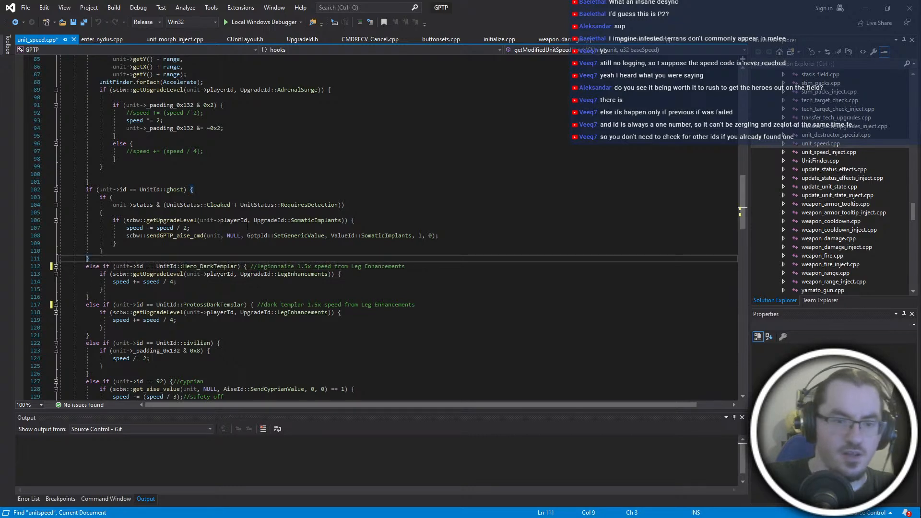
pyautogui.press('Up')
pyautogui.press('Up')
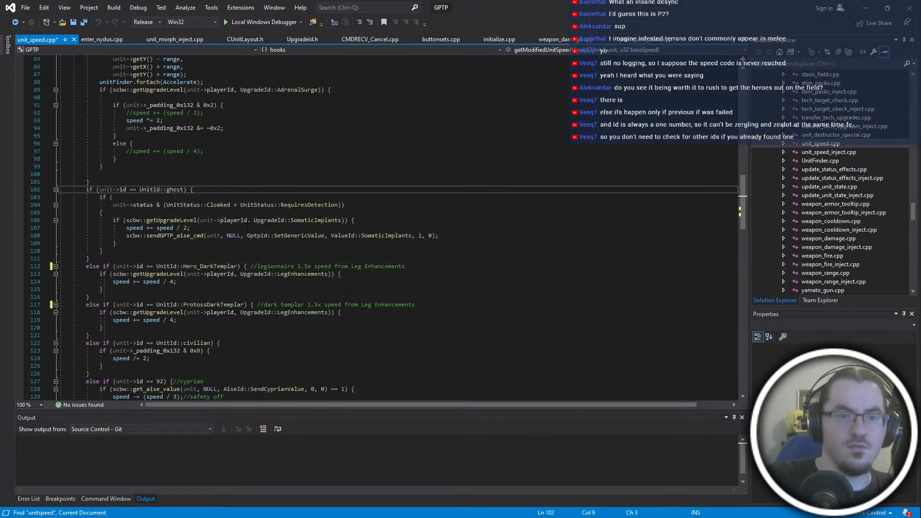
pyautogui.scroll(6, 247, 226)
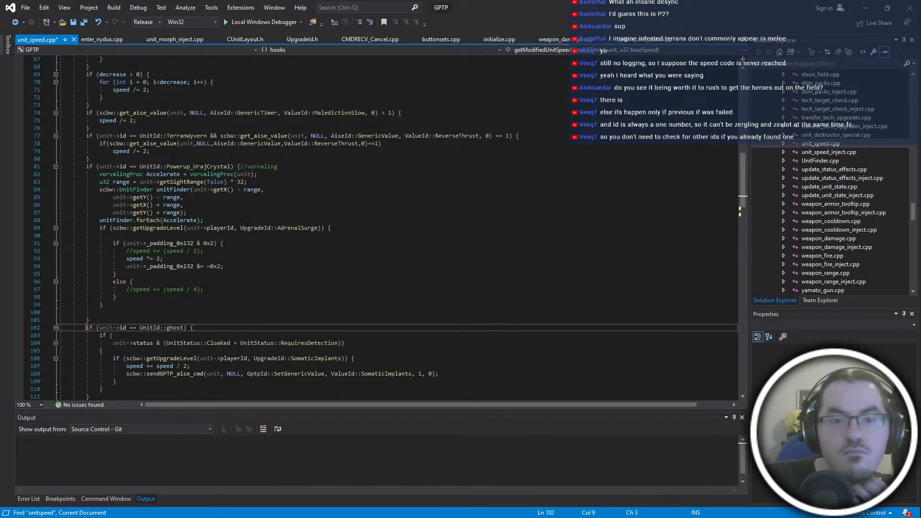
pyautogui.write('else')
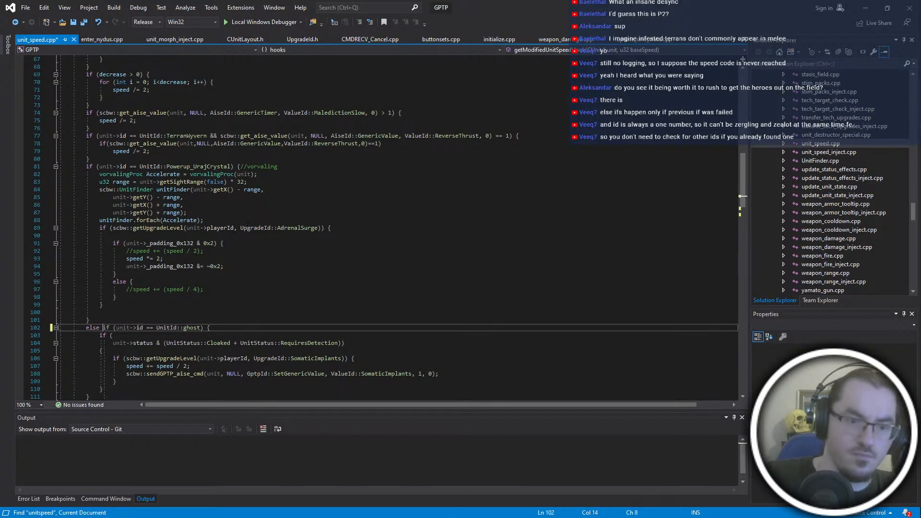
# - Try turning the Powerup_UrajCrystal, TerranWyvern and MaledictionSlow checks into else if branches as well
pyautogui.click(87, 167)
pyautogui.scroll(4, 239, 207)
pyautogui.write('else')
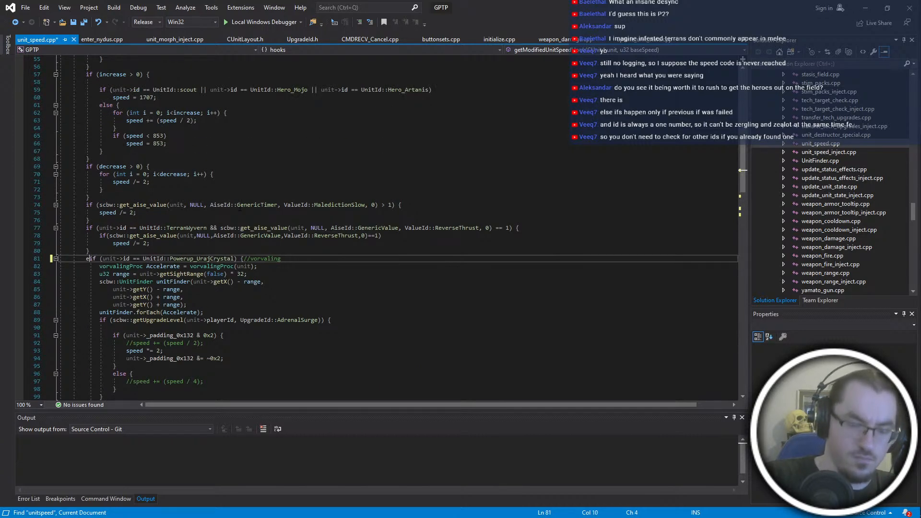
pyautogui.click(86, 227)
pyautogui.scroll(4, 339, 259)
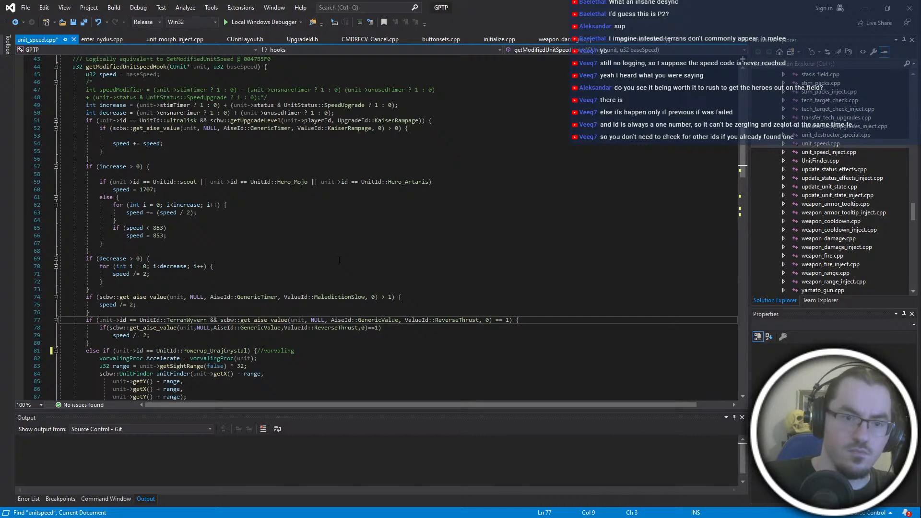
pyautogui.write('else')
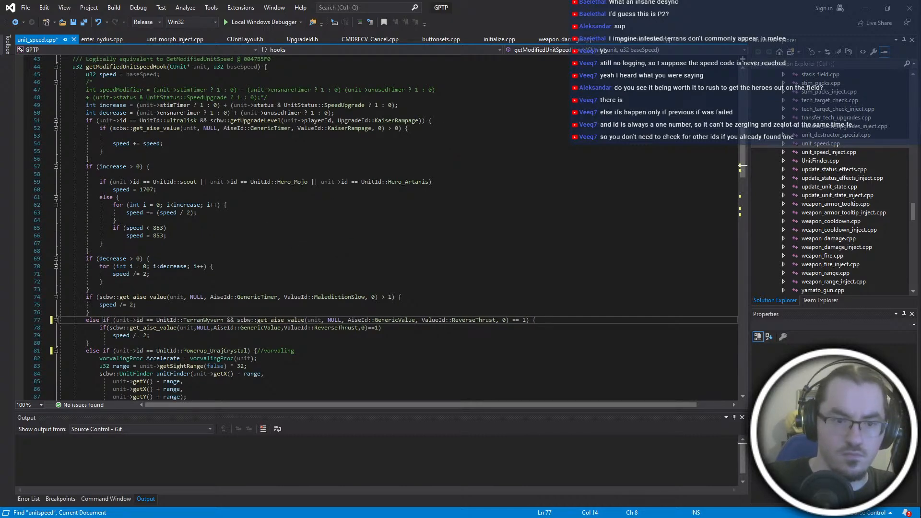
pyautogui.click(86, 297)
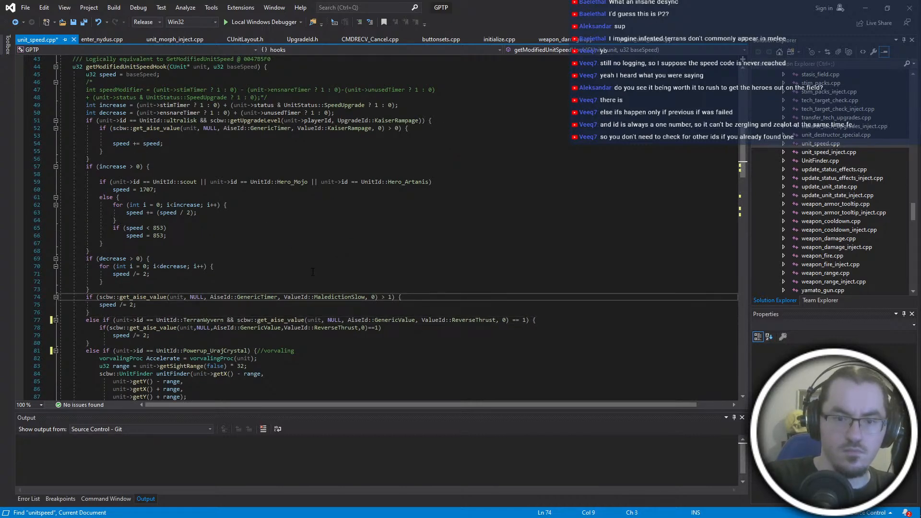
pyautogui.write('else')
pyautogui.hotkey('ctrl', 'z')
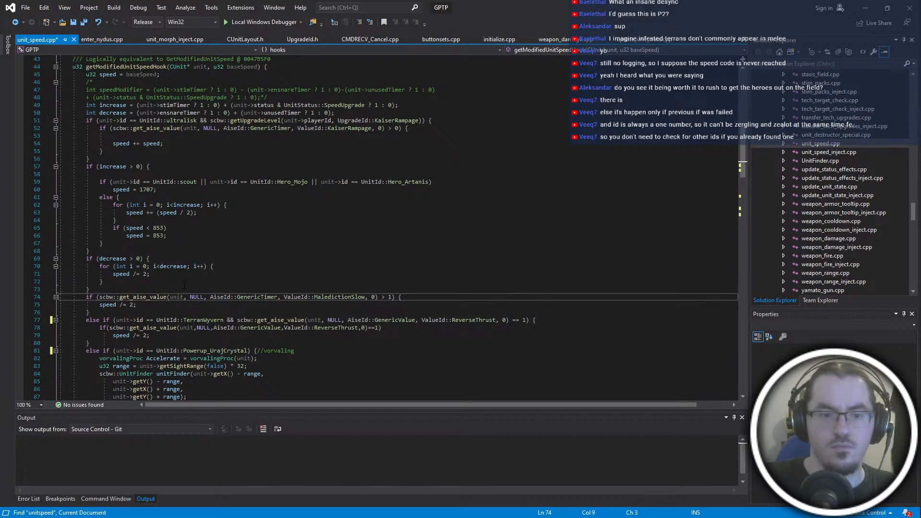
# - Undo the else additions on the TerranWyvern and Powerup_UrajCrystal checks so both are plain if statements
pyautogui.doubleClick(95, 320)
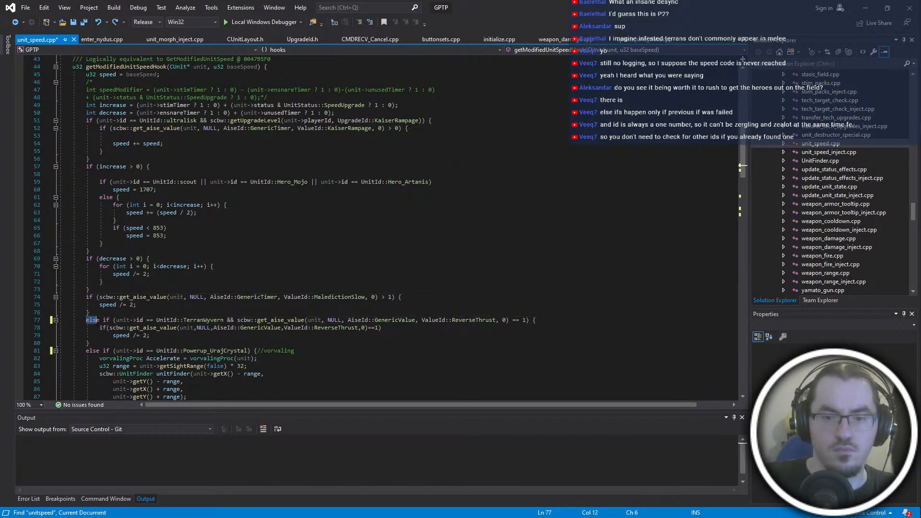
pyautogui.click(99, 351)
pyautogui.scroll(-4, 175, 362)
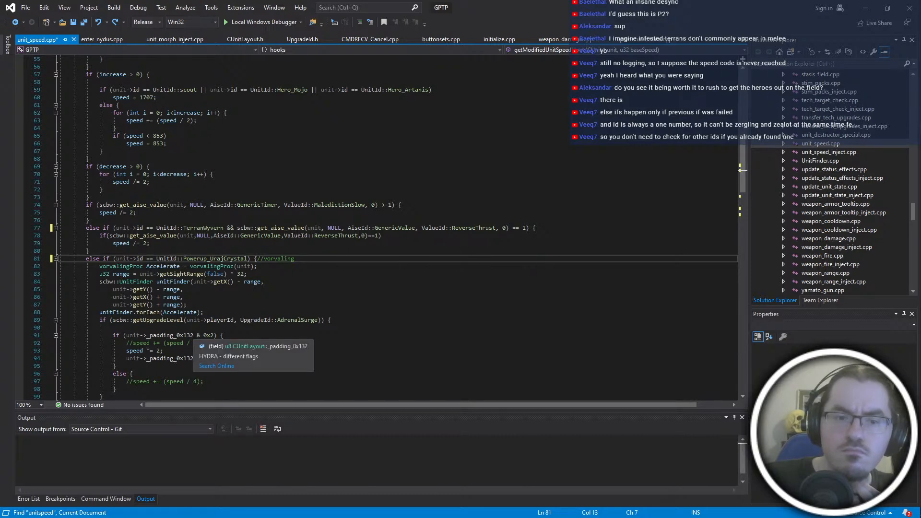
pyautogui.hotkey('ctrl', 'z')
pyautogui.hotkey('ctrl', 'z')
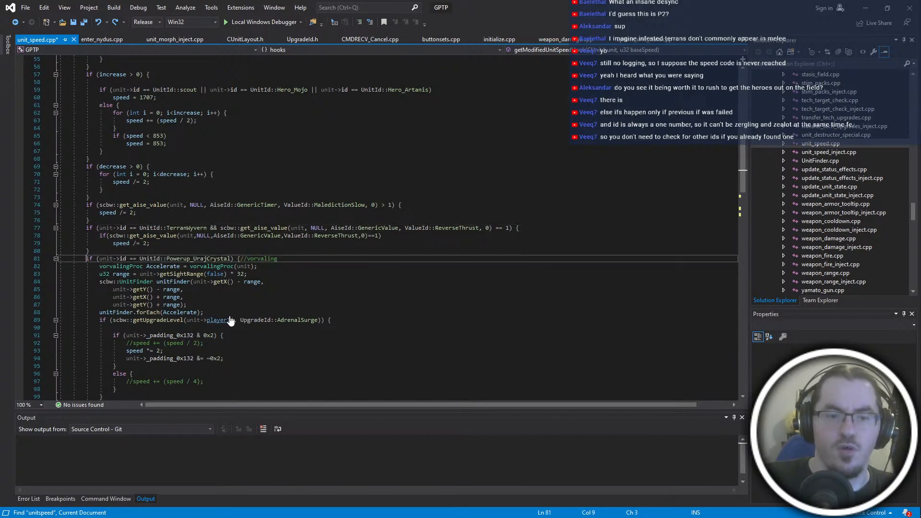
# - Review the chain of checks in getModifiedUnitSpeedHook from the speed increase and decrease logic down to the overlord branch
pyautogui.scroll(-8, 229, 321)
pyautogui.click(126, 243)
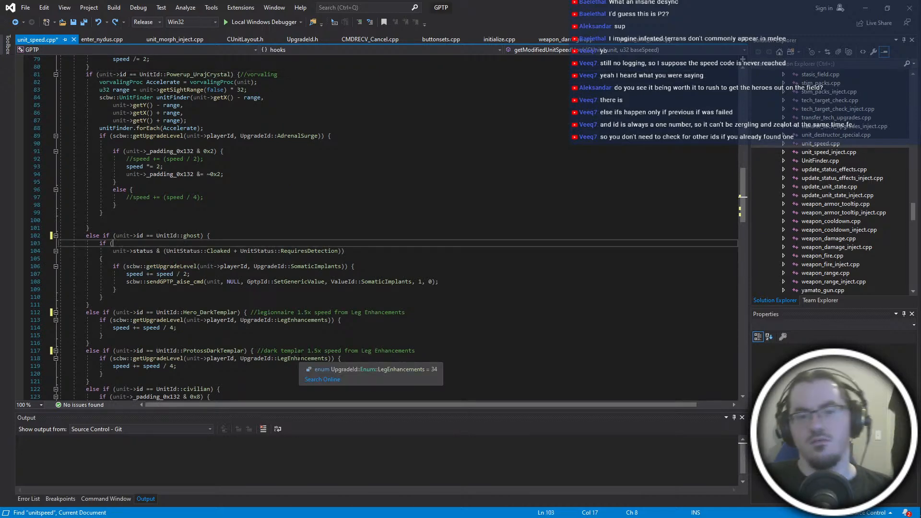
pyautogui.scroll(2, 326, 358)
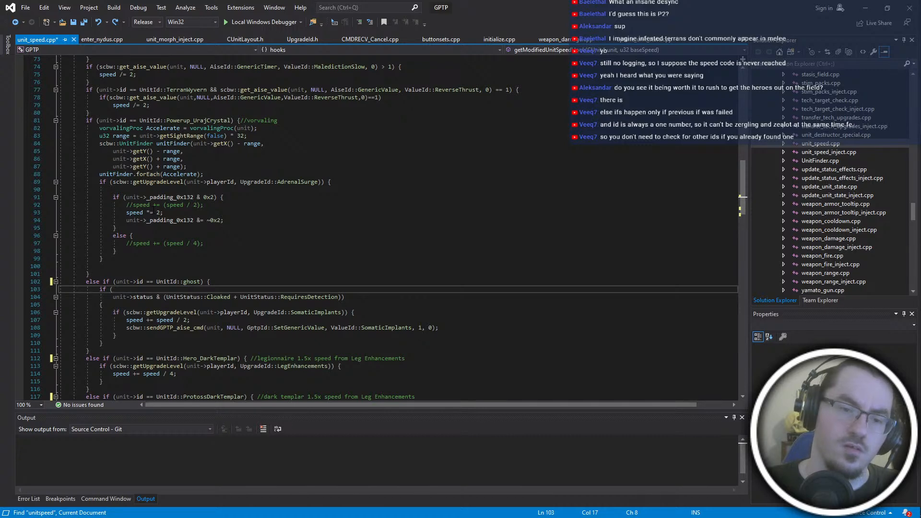
pyautogui.scroll(-12, 182, 147)
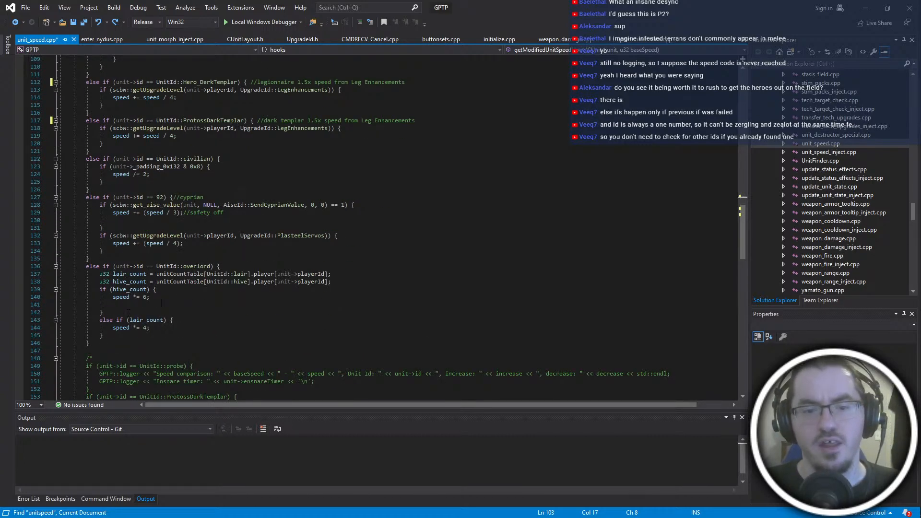
pyautogui.scroll(20, 270, 294)
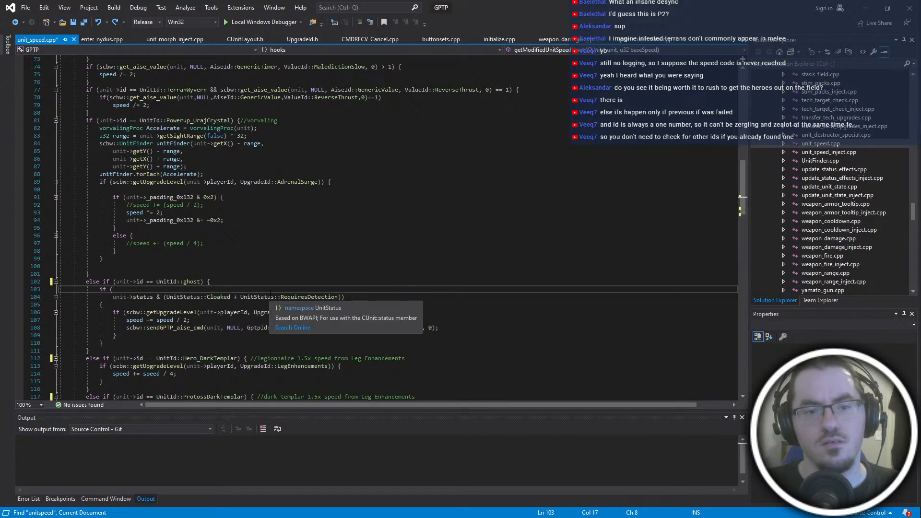
pyautogui.scroll(4, 270, 293)
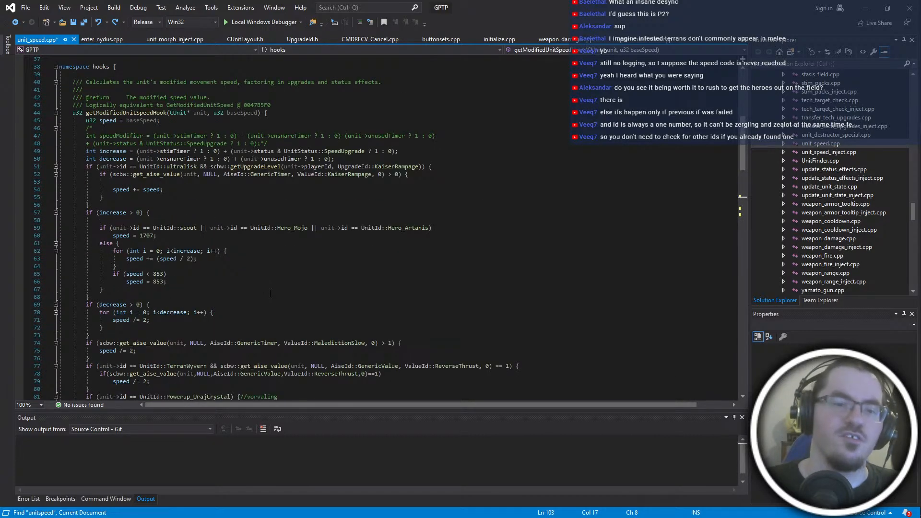
pyautogui.scroll(-10, 270, 293)
pyautogui.scroll(10, 270, 293)
pyautogui.scroll(-10, 212, 96)
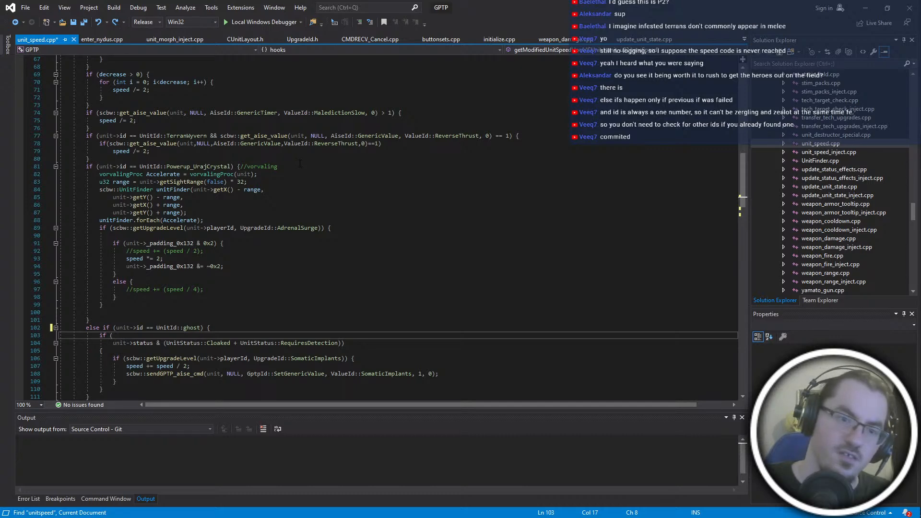
pyautogui.scroll(-6, 300, 163)
pyautogui.scroll(-4, 300, 164)
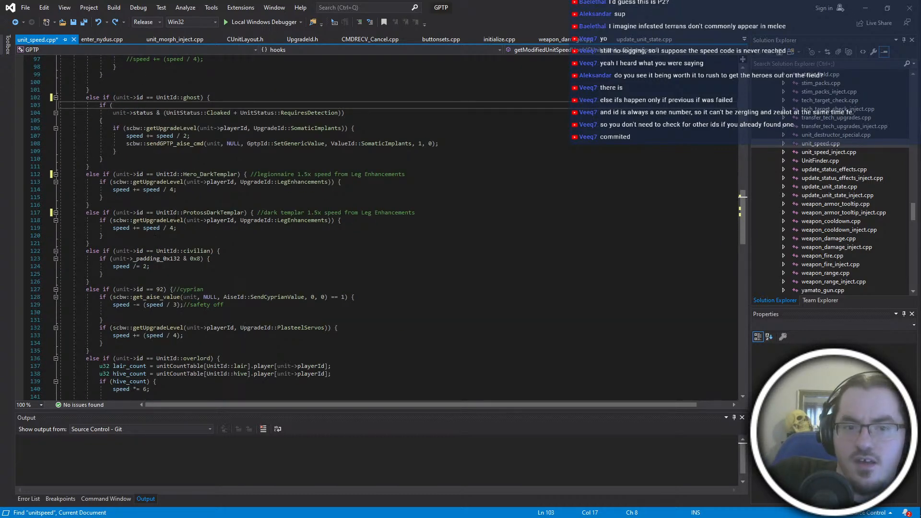
pyautogui.scroll(-2, 186, 193)
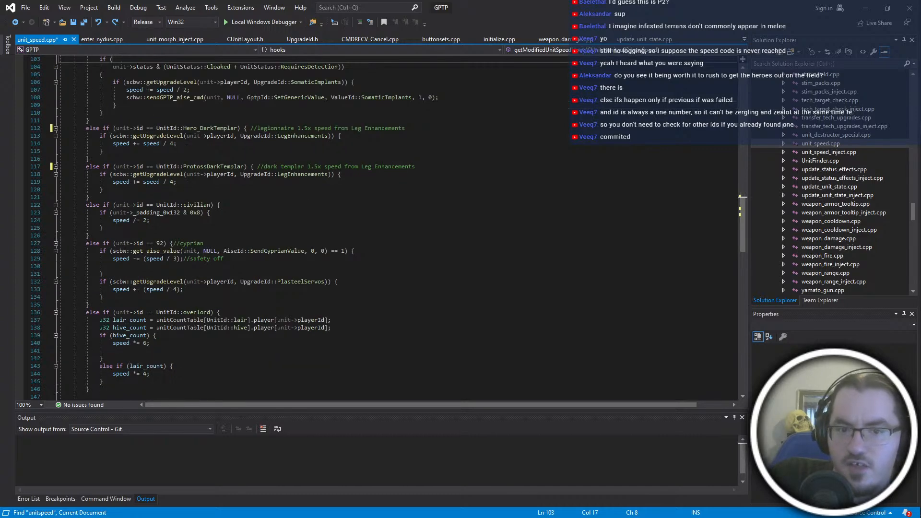
pyautogui.click(246, 235)
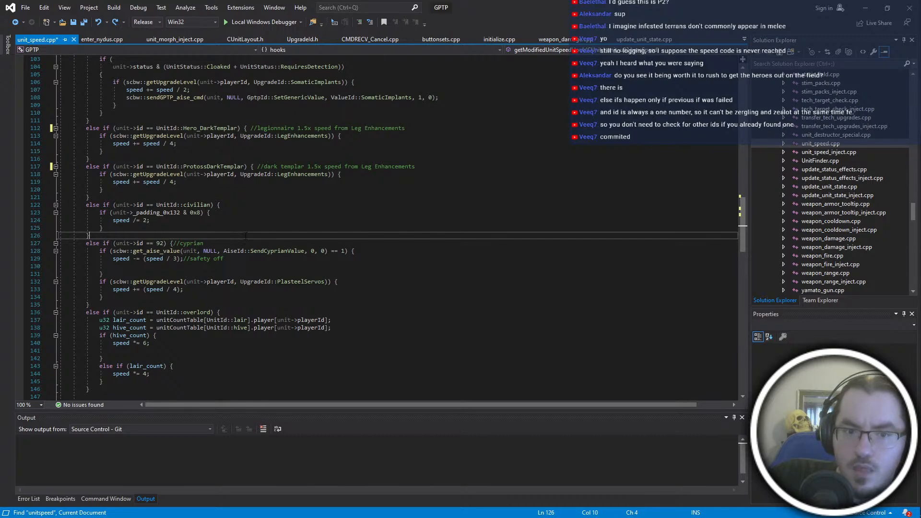
pyautogui.scroll(-2, 246, 235)
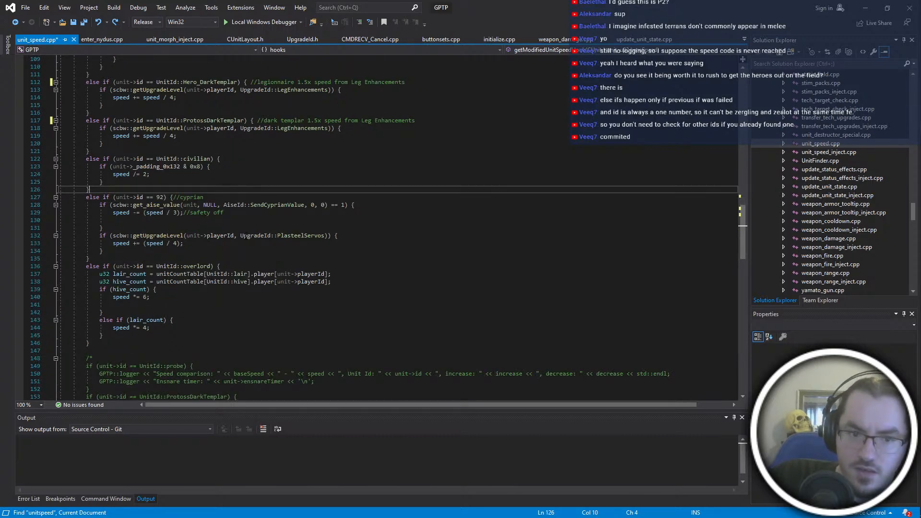
# - After the overlord branch, open a new else if block for unit->id == UnitId::ZergInfestedTerran
pyautogui.click(198, 340)
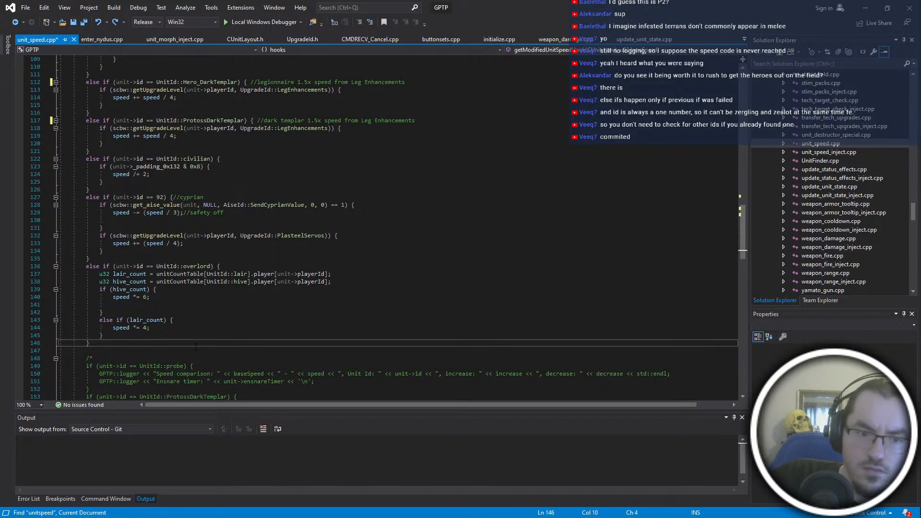
pyautogui.press('Return')
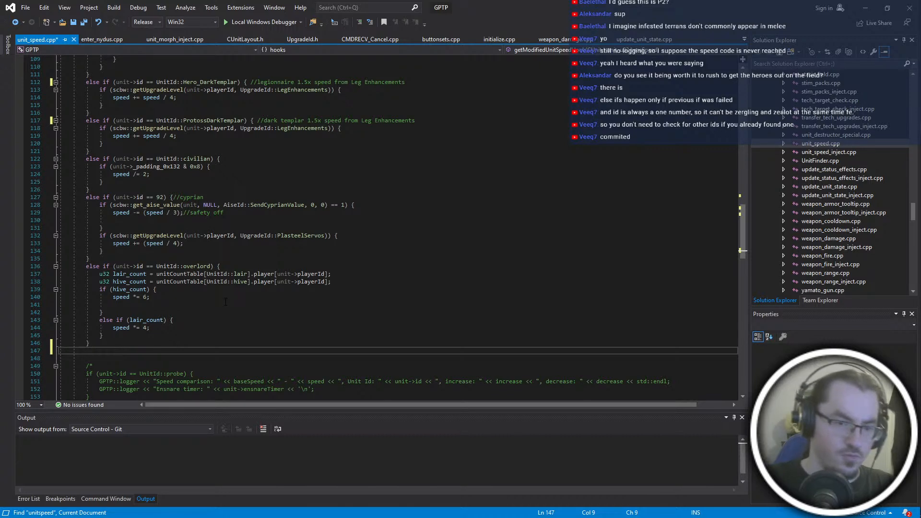
pyautogui.write('else if ')
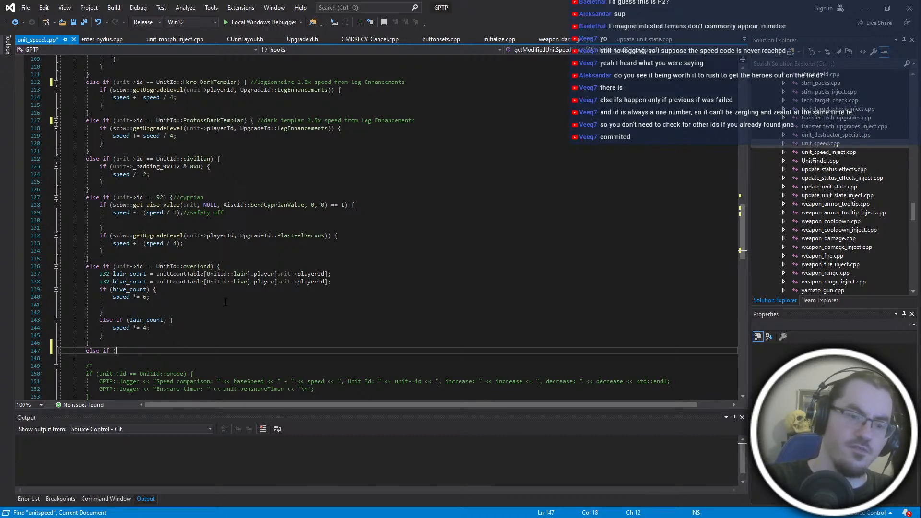
pyautogui.write('(8')
pyautogui.press('BackSpace')
pyautogui.write('unit-')
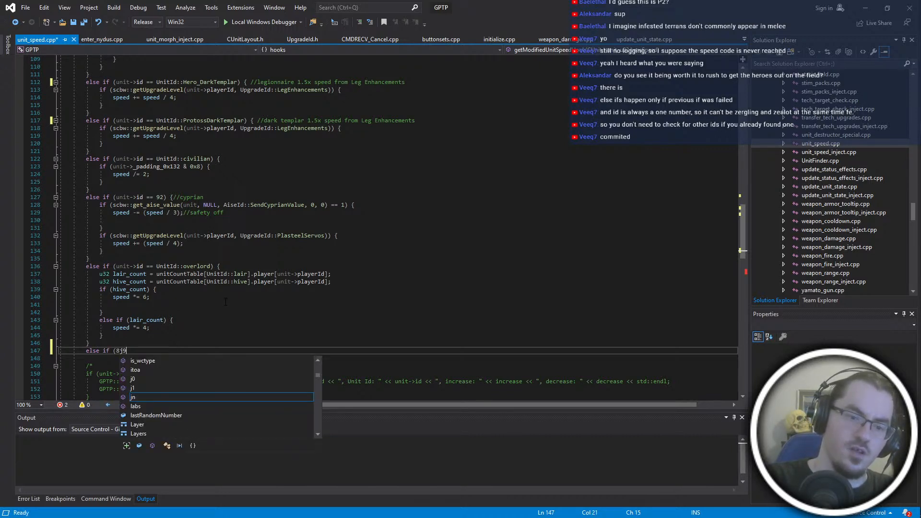
pyautogui.write('>id')
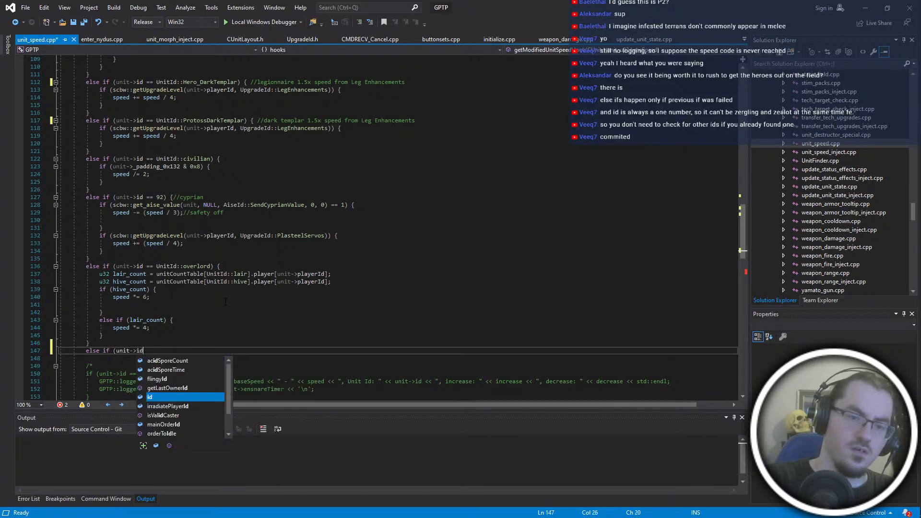
pyautogui.write(' ==  UnitId::Infested')
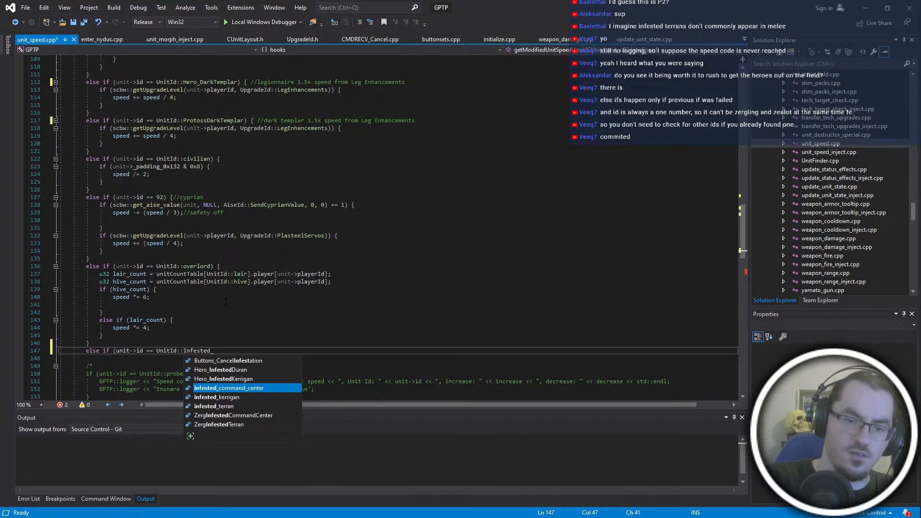
pyautogui.write('_Terran')
pyautogui.press('Down')
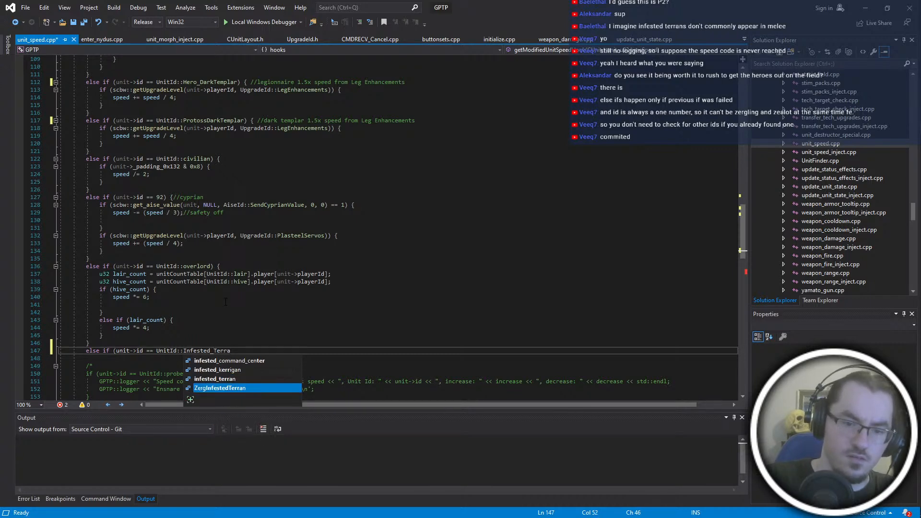
pyautogui.press('Tab')
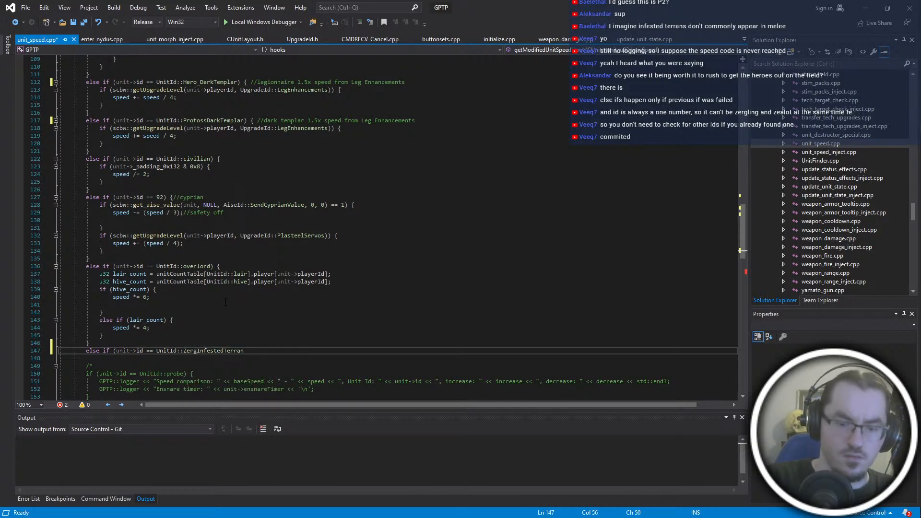
pyautogui.write('{')
pyautogui.press('Return')
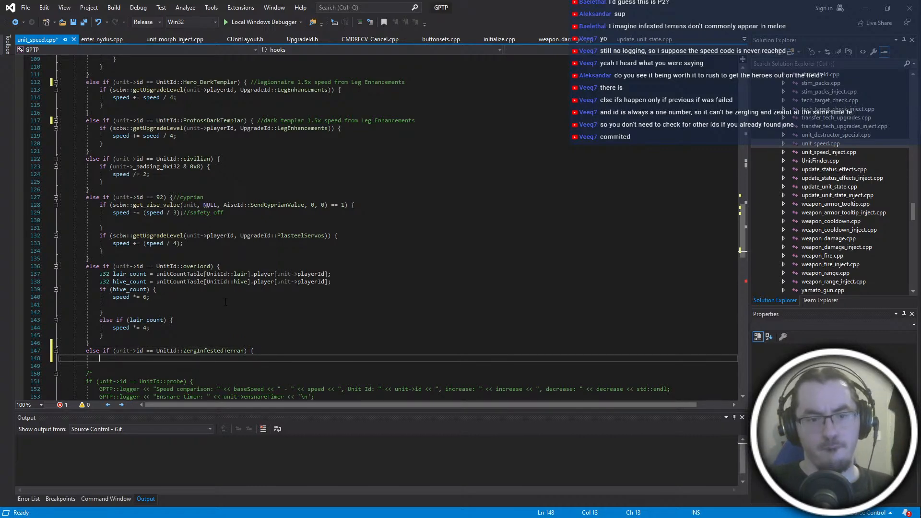
# - Paste the copied code that multiplies speed by a health-based 1.0 to 1.5 multiplier into the ZergInfestedTerran branch and close its brace
pyautogui.hotkey('alt', 'Tab')
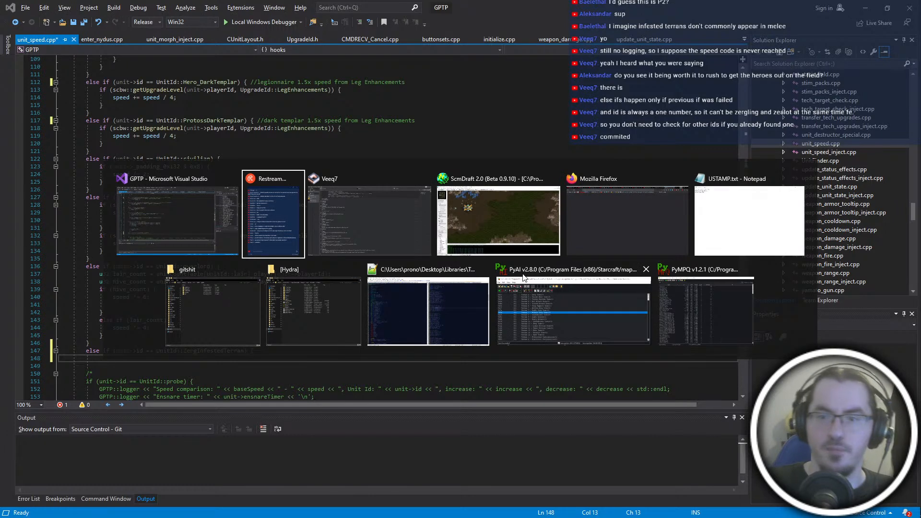
pyautogui.press('Escape')
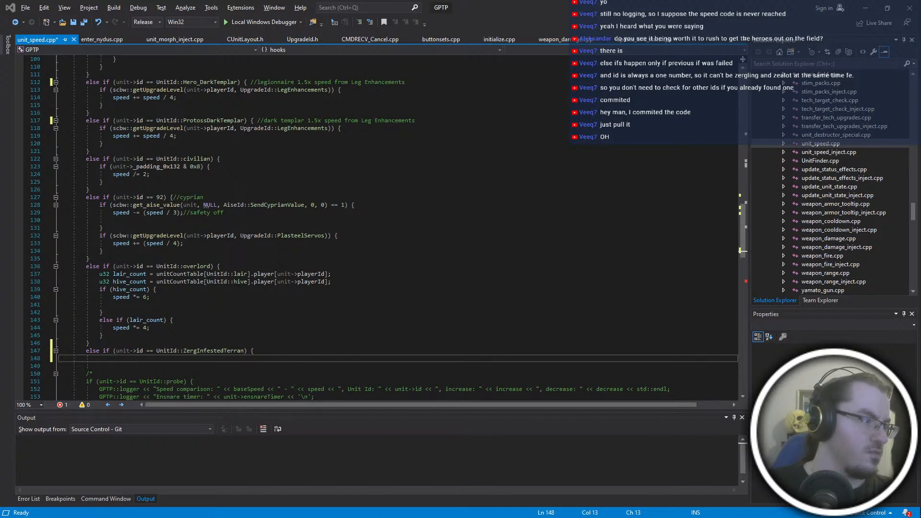
pyautogui.write('u32 health = unit->hitPoints; u32 maxHealth = unit->getMaxHpInGame(); double multiplier = MathUtils::map(health, maxHealth, maxHealth / 2, 1.0, 1.5, true); speed *= multiplier;')
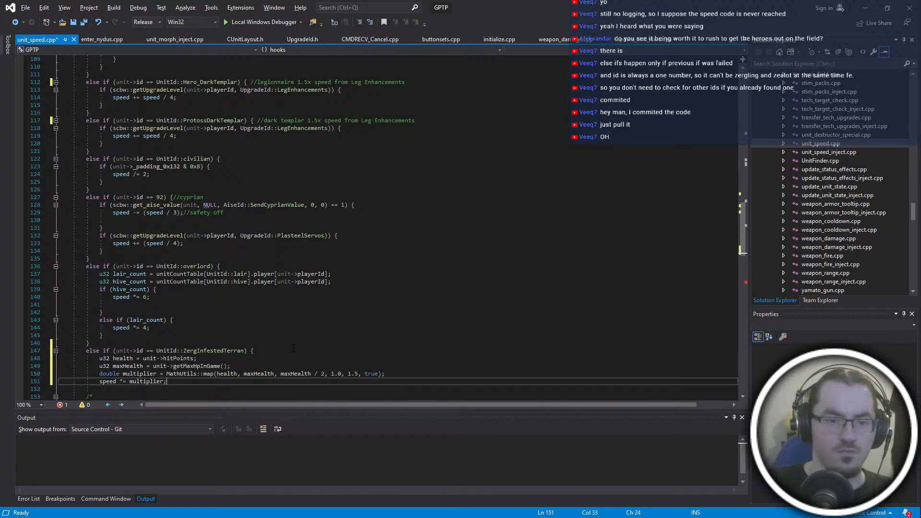
pyautogui.press('Return')
pyautogui.write('}')
pyautogui.scroll(-6, 293, 348)
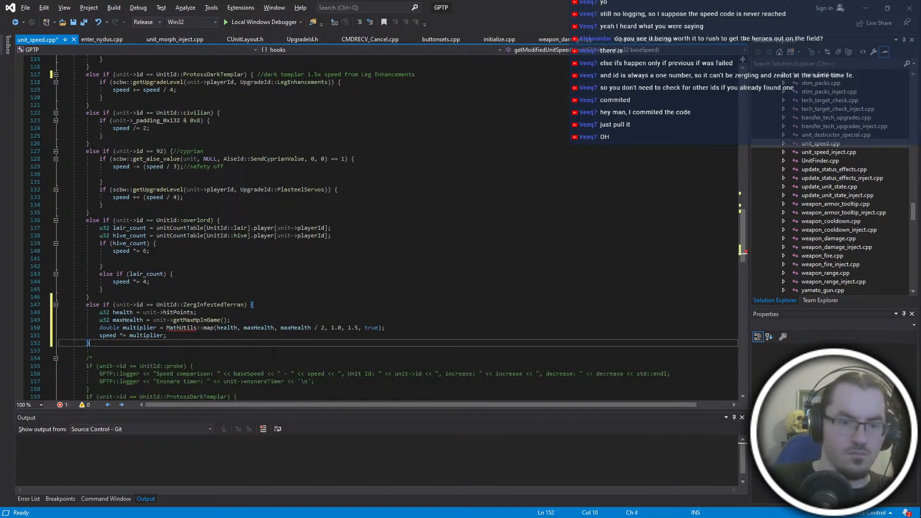
# - Look through unit_speed.cpp, from the new ZergInfestedTerran branch and its MathUtils call back to the include list at the file's start
pyautogui.moveTo(181, 251)
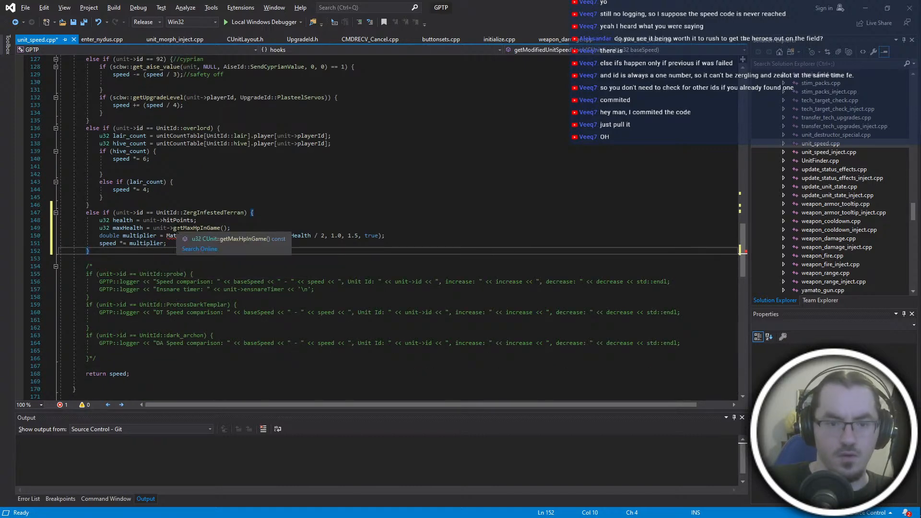
pyautogui.scroll(20, 220, 328)
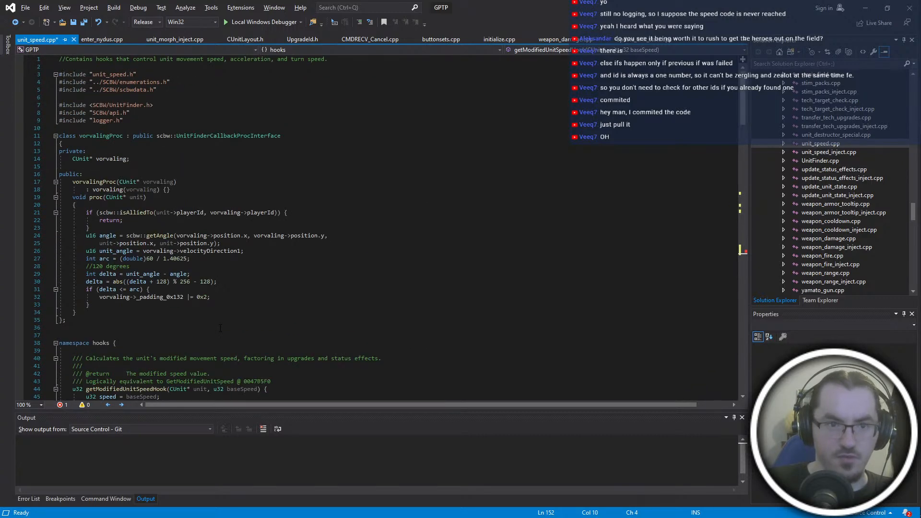
pyautogui.scroll(-20, 209, 133)
pyautogui.scroll(20, 152, 366)
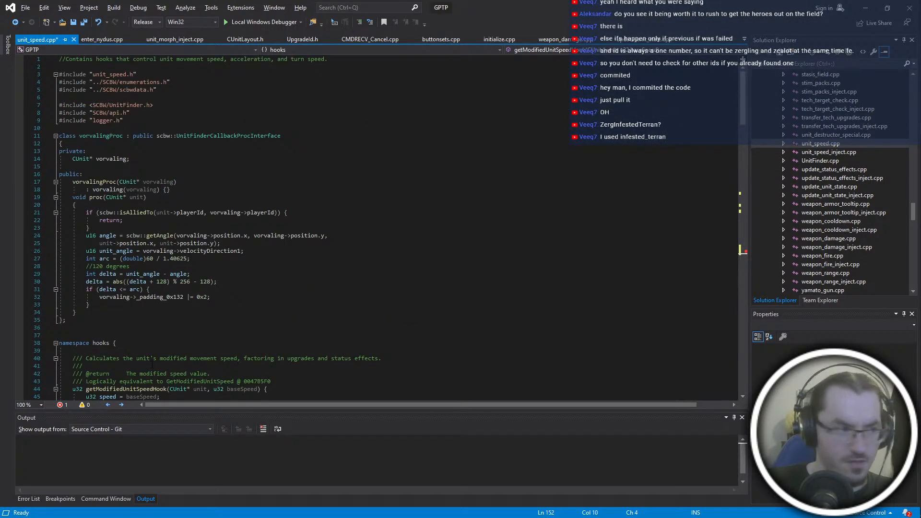
pyautogui.hotkey('alt', 'Tab')
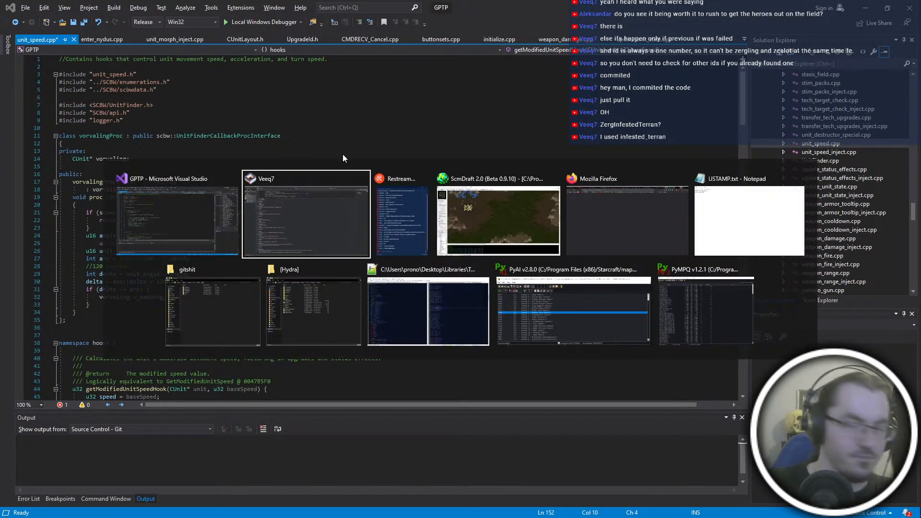
pyautogui.click(350, 166)
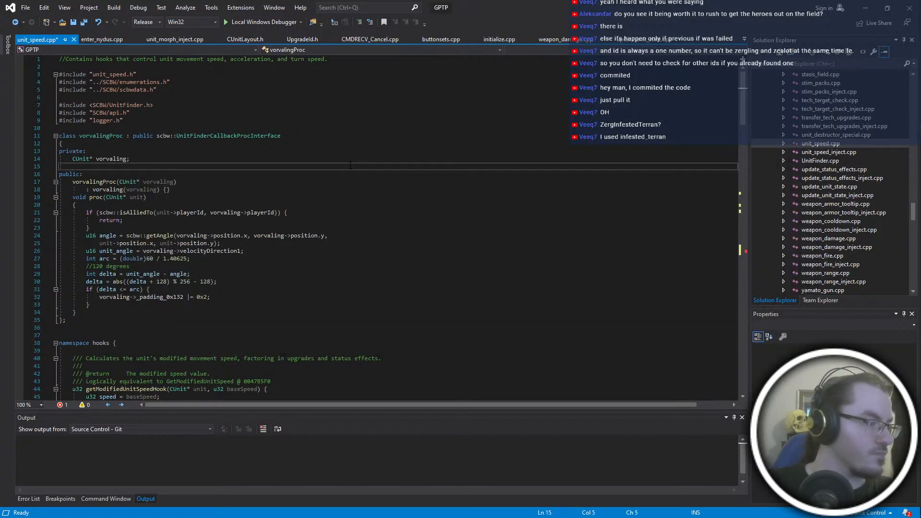
pyautogui.scroll(-10, 350, 165)
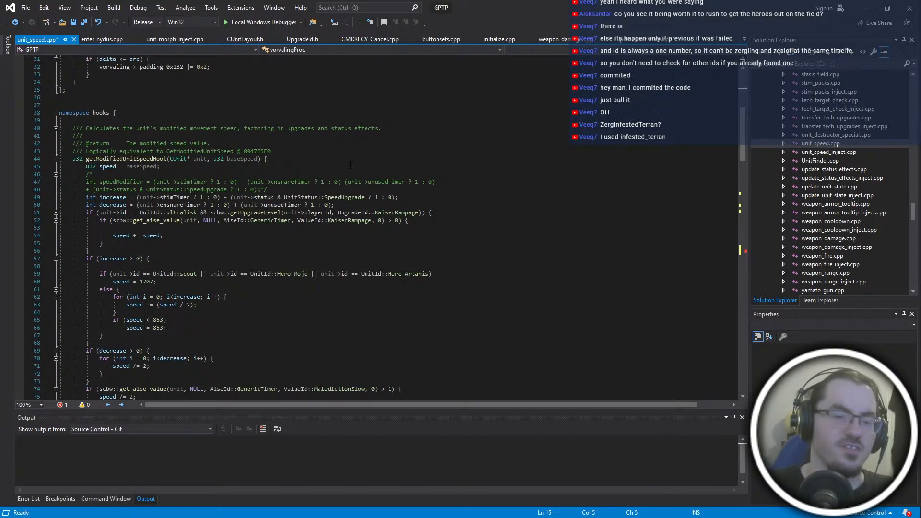
pyautogui.scroll(-8, 351, 165)
pyautogui.scroll(18, 351, 165)
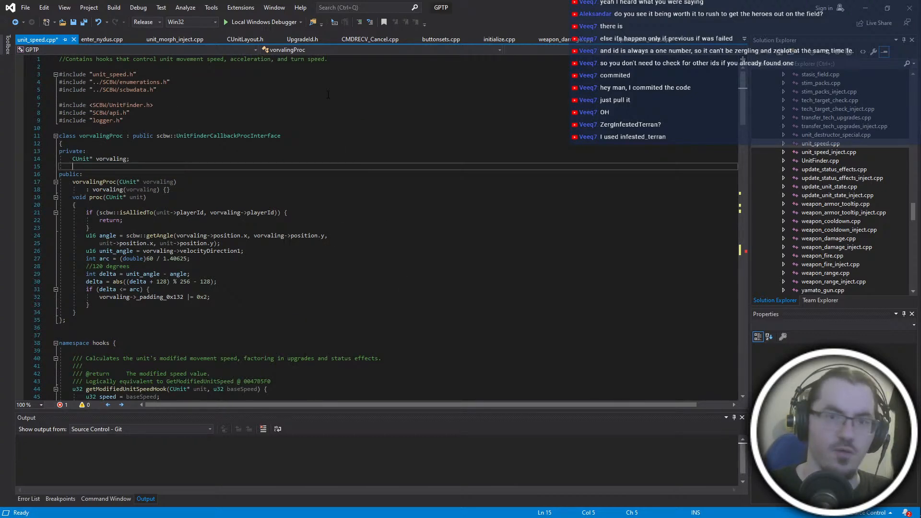
pyautogui.click(344, 59)
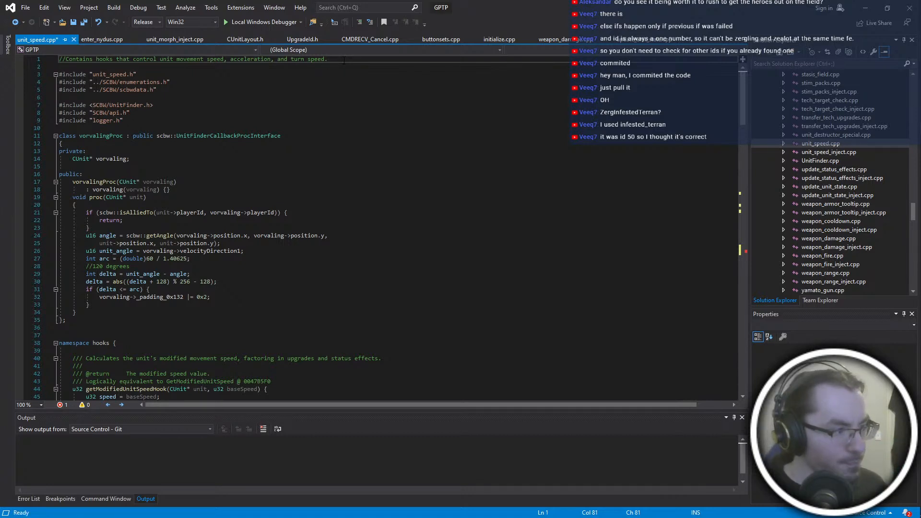
# - Switch to the Git client and fetch the HYDRA GPTP repository from origin
pyautogui.press('ctrl+super+Right')
pyautogui.press('ctrl+super+Right')
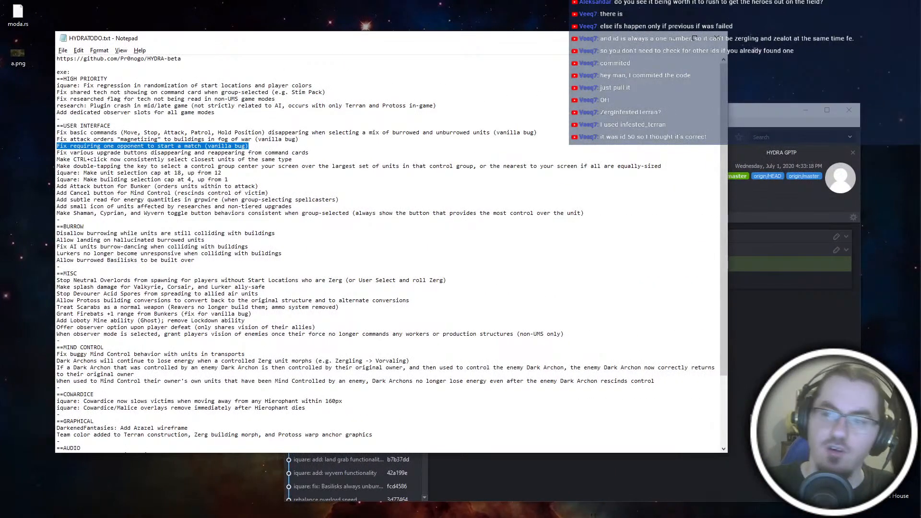
pyautogui.click(479, 472)
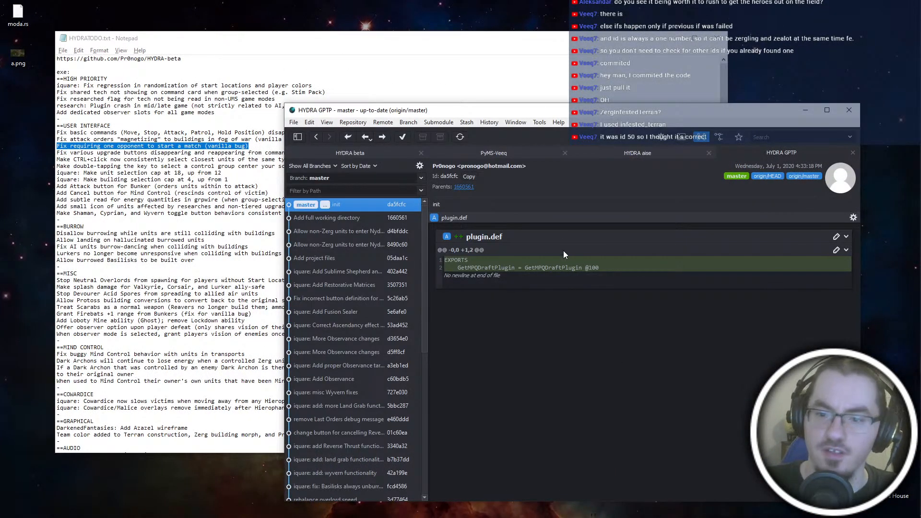
pyautogui.click(346, 137)
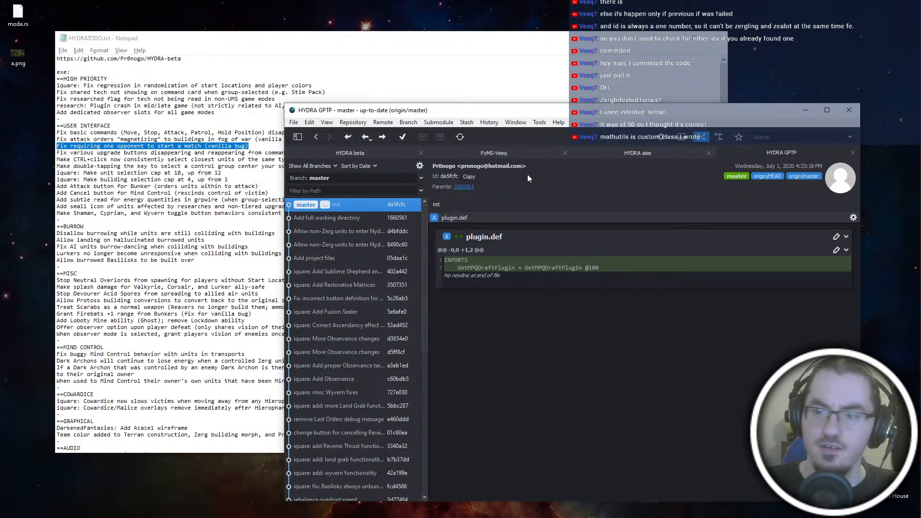
# - Pull the latest master commit in the PyMS-Veeq repository, and fetch HYDRA beta and HYDRA aise from origin
pyautogui.click(481, 151)
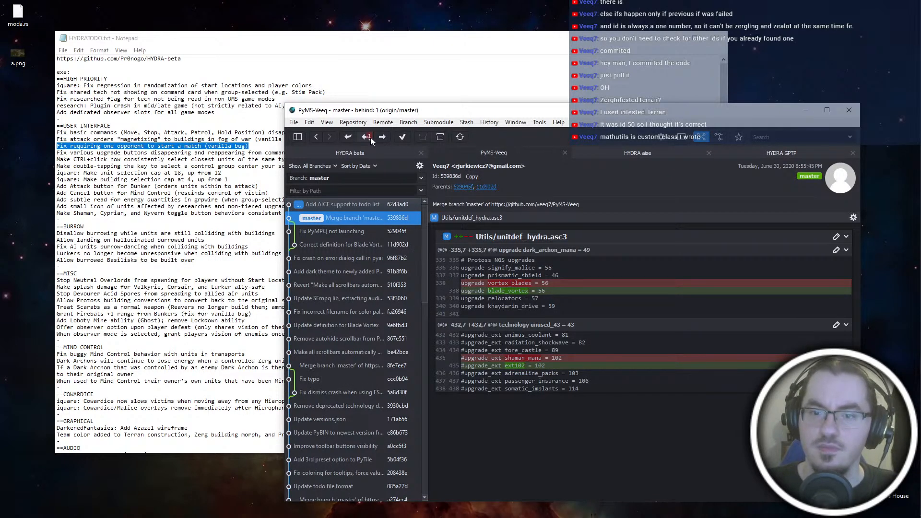
pyautogui.click(379, 203)
pyautogui.click(367, 138)
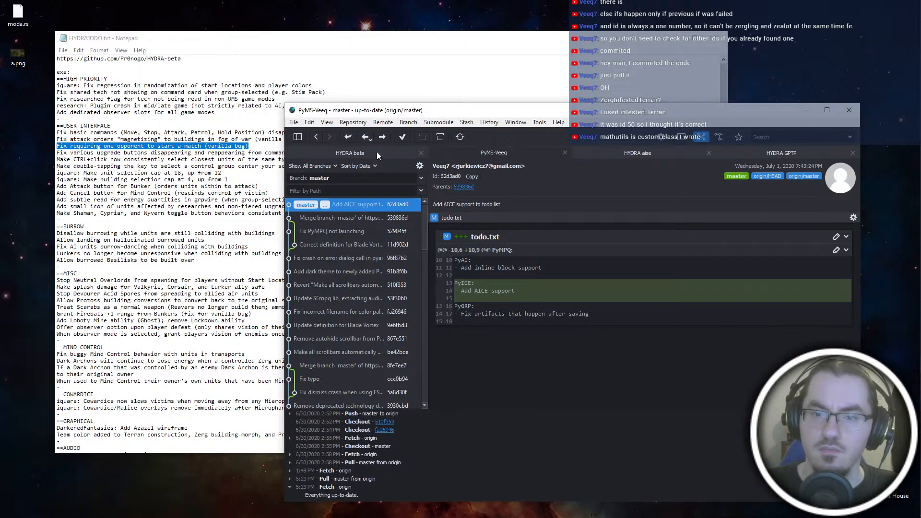
pyautogui.click(376, 152)
pyautogui.click(350, 137)
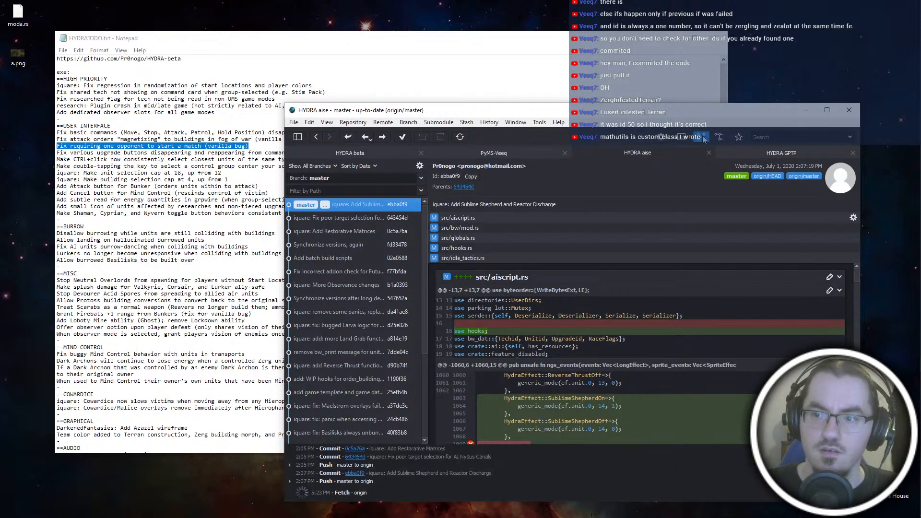
# - Fetch HYDRA GPTP again and pull its new origin commits into master
pyautogui.click(750, 154)
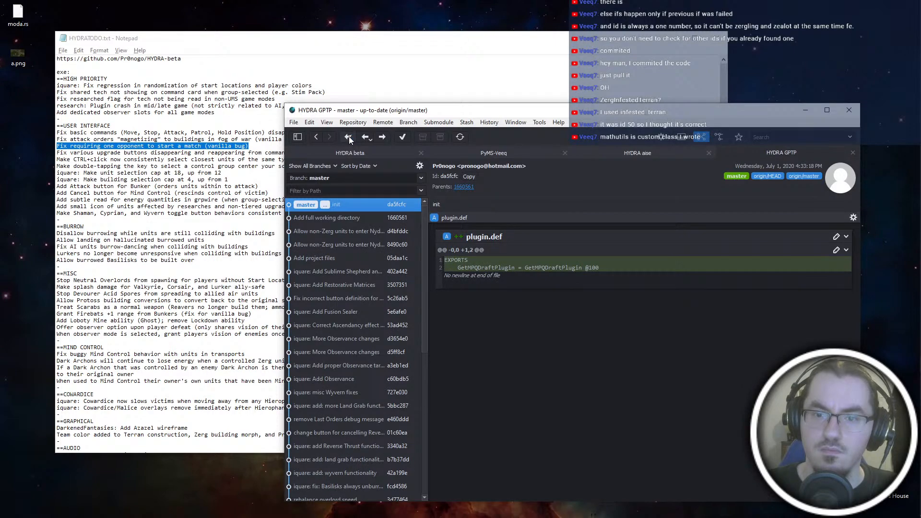
pyautogui.click(349, 136)
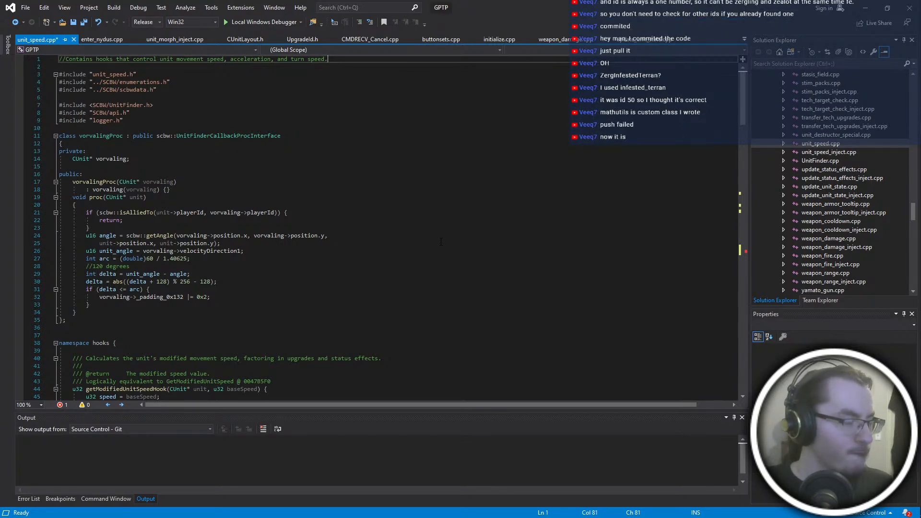
pyautogui.press('ctrl+super+Right')
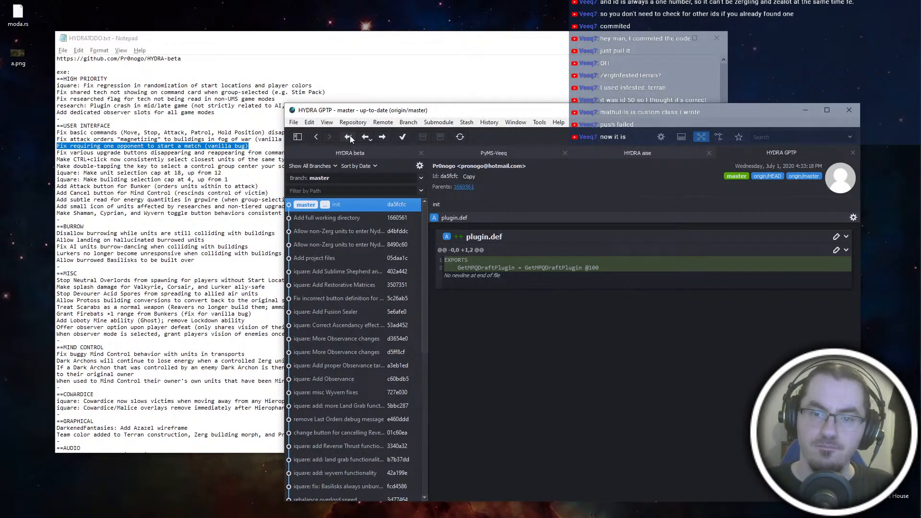
pyautogui.click(349, 137)
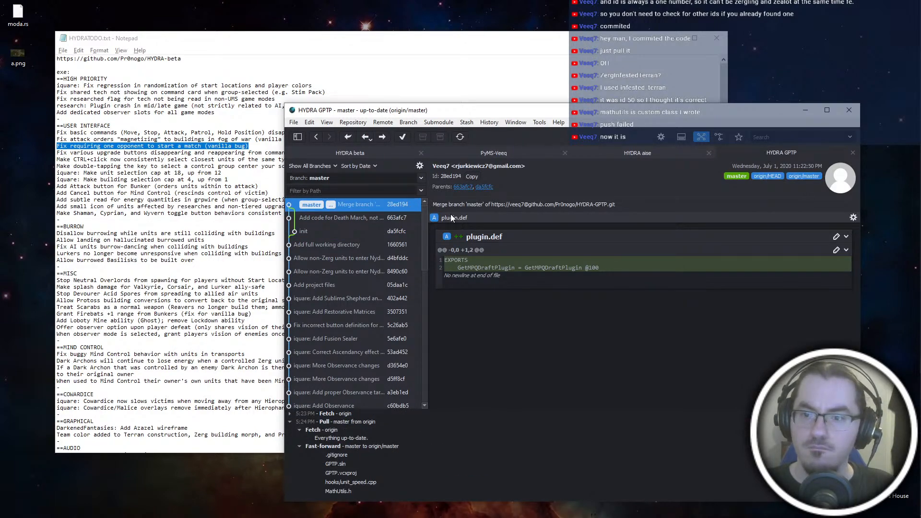
# - Open unit_speed.cpp from the hooks folder of the pulled HYDRA GPTP repository in Notepad++
pyautogui.press('ctrl+super+Left')
pyautogui.press('ctrl+super+Left')
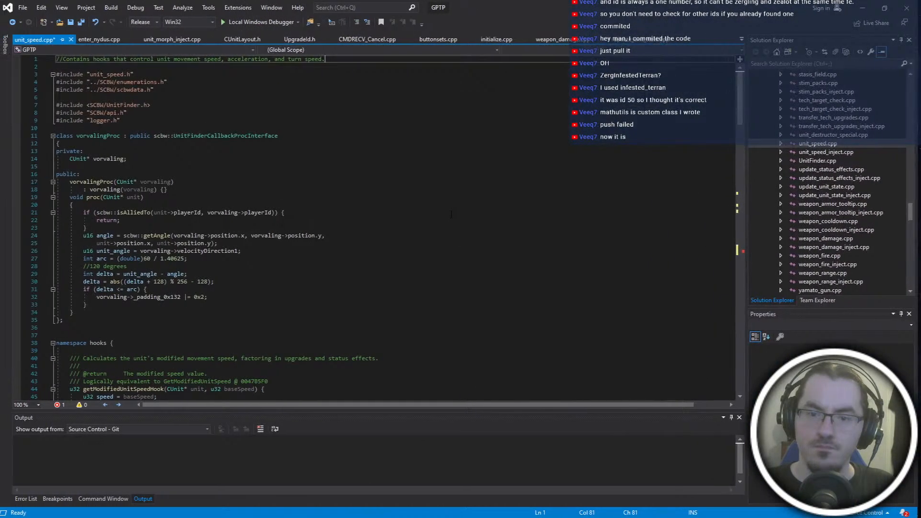
pyautogui.hotkey('alt', 'Tab')
pyautogui.click(315, 312)
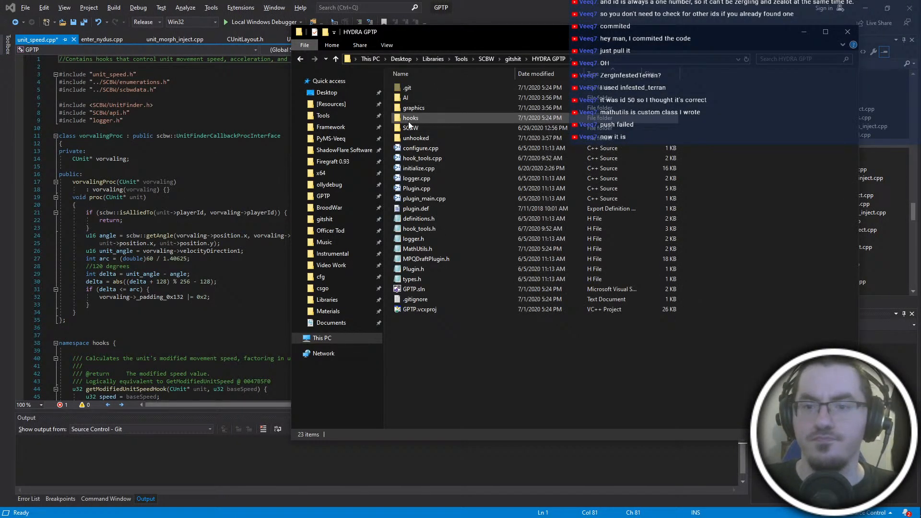
pyautogui.doubleClick(410, 118)
pyautogui.scroll(-15, 608, 209)
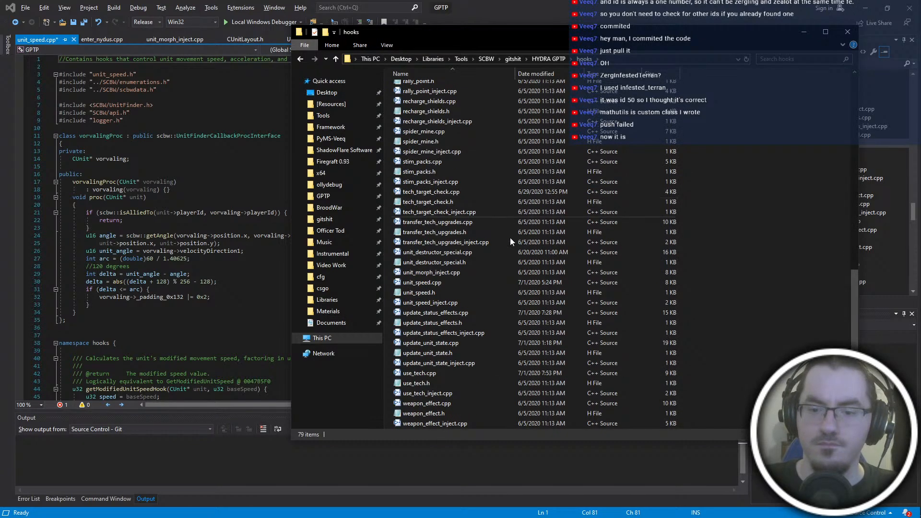
pyautogui.rightClick(438, 281)
pyautogui.click(472, 331)
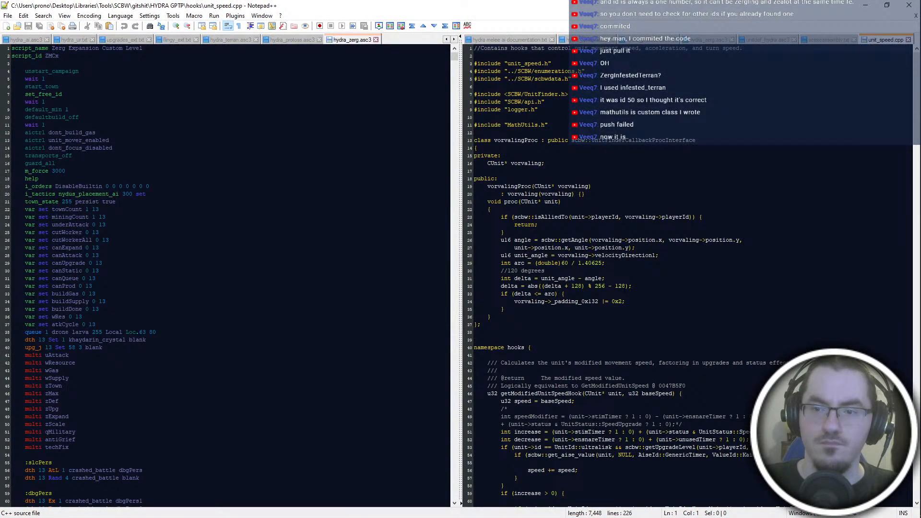
# - Examine the MathUtils.h include, the infested_terran speed branch and the remaining hooks in the pulled unit_speed.cpp
pyautogui.click(475, 332)
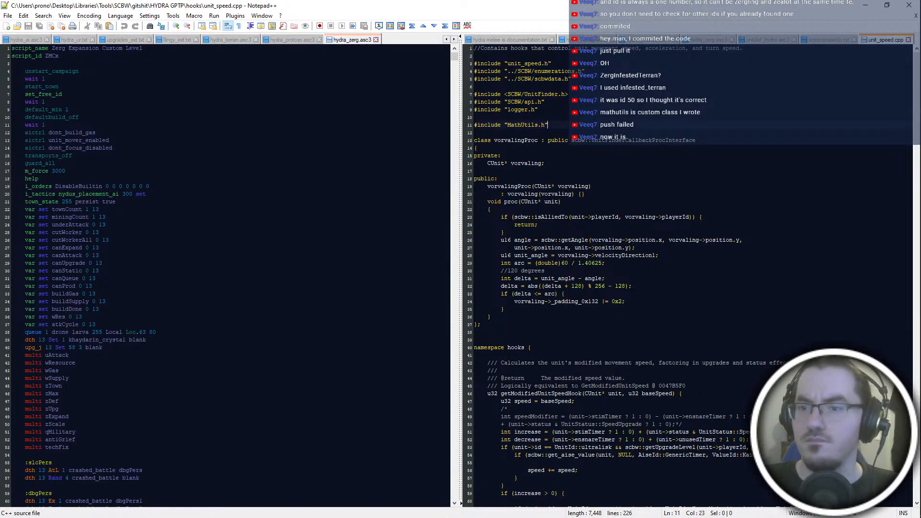
pyautogui.click(552, 125)
pyautogui.click(620, 233)
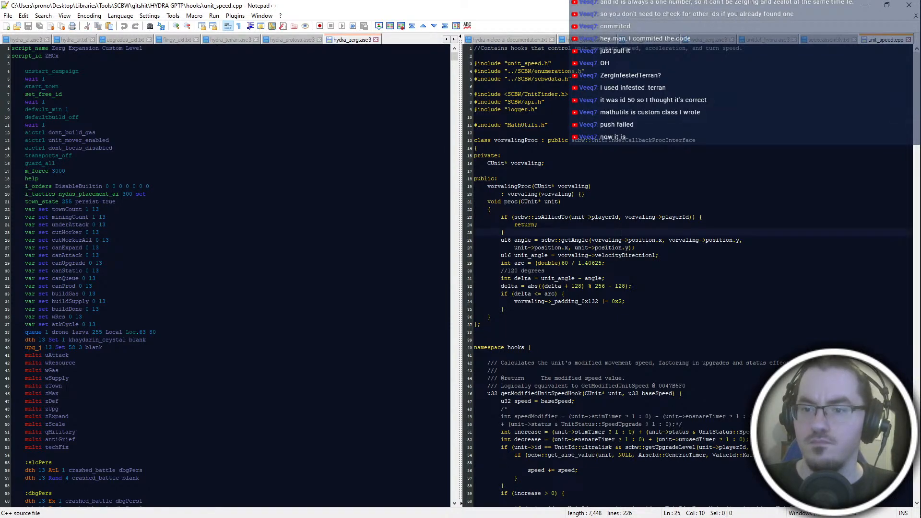
pyautogui.hotkey('alt', 'Tab')
pyautogui.hotkey('alt', 'Tab')
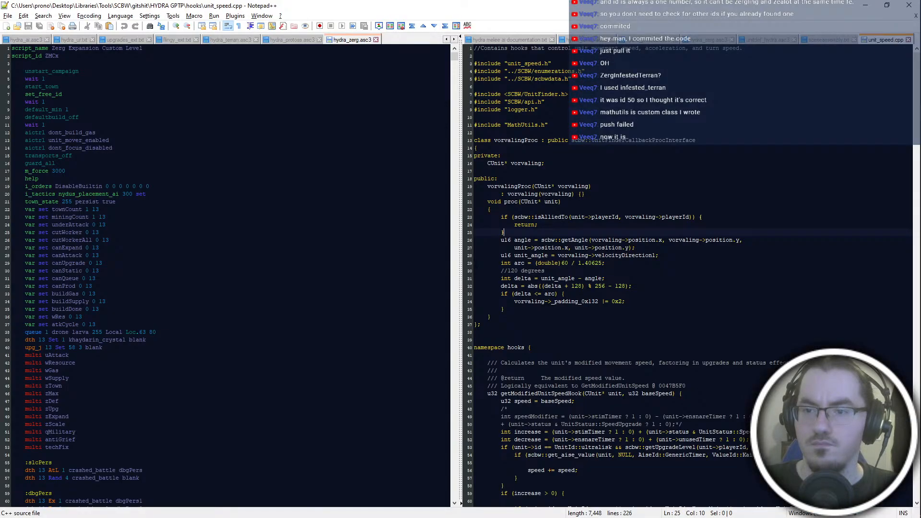
pyautogui.click(719, 263)
pyautogui.scroll(-20, 720, 263)
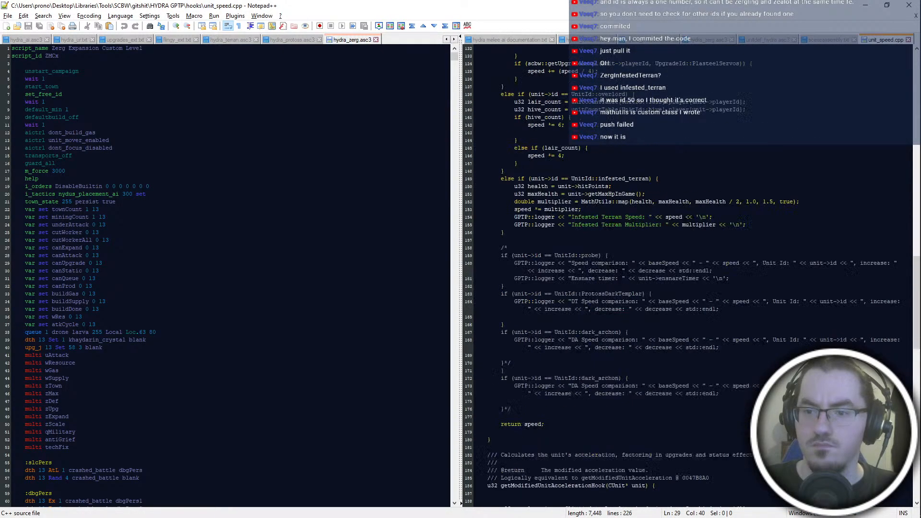
pyautogui.scroll(12, 719, 262)
pyautogui.click(593, 441)
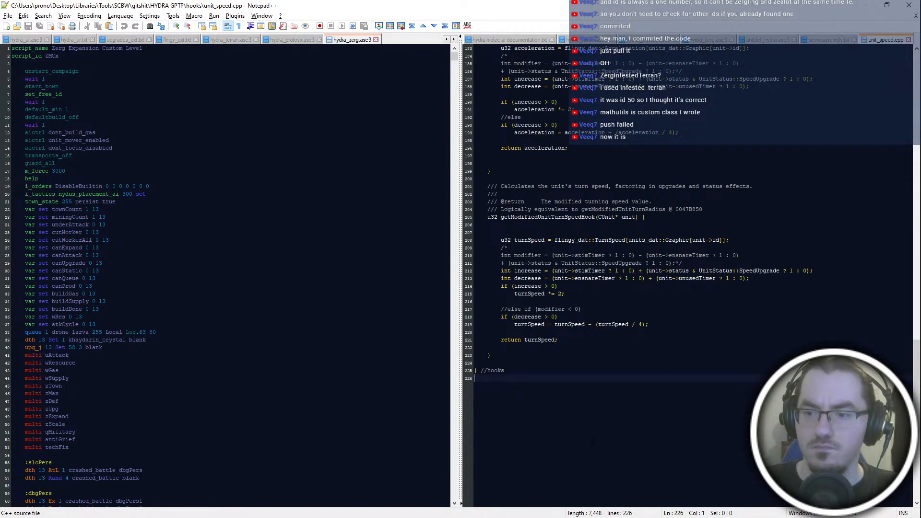
pyautogui.scroll(20, 592, 441)
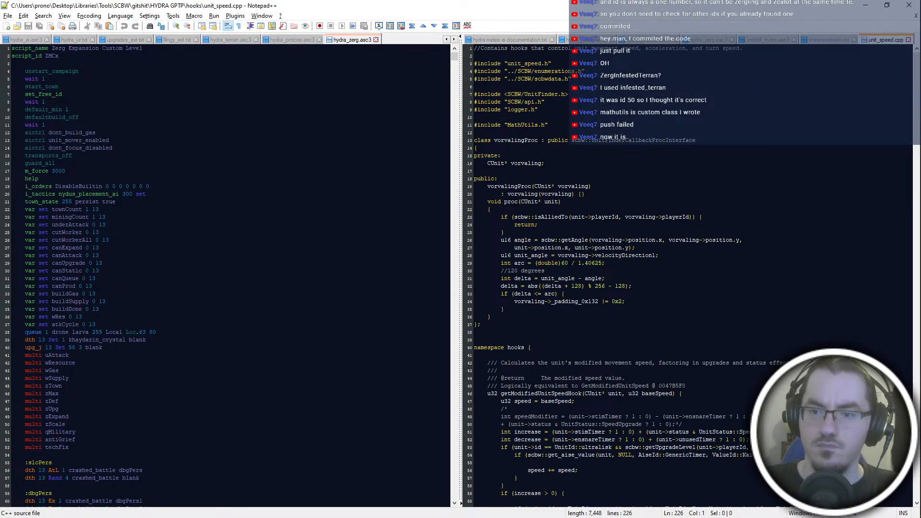
# - In the Git client, review the file changes in the HYDRA GPTP commit "Add code for Death March, not executed needs debugging"
pyautogui.press('ctrl+super+Right')
pyautogui.press('ctrl+super+Right')
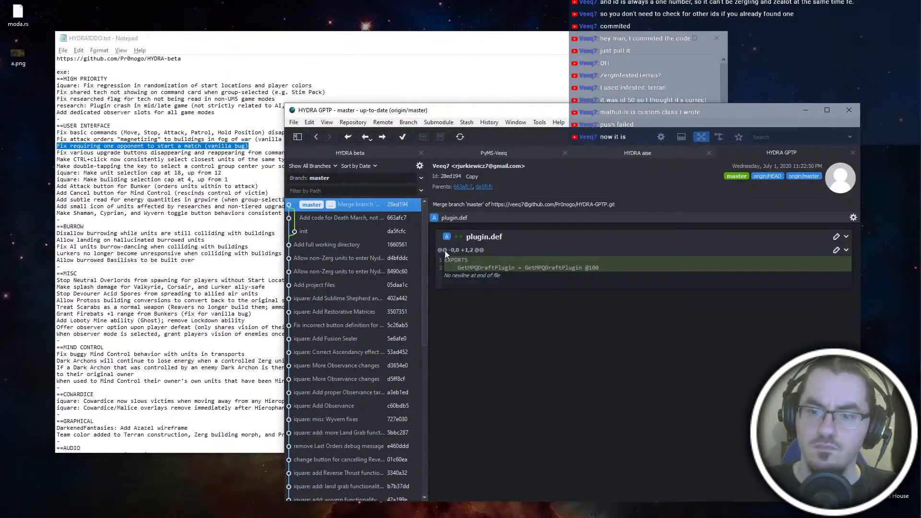
pyautogui.click(348, 220)
pyautogui.scroll(-2, 537, 289)
pyautogui.scroll(1, 536, 289)
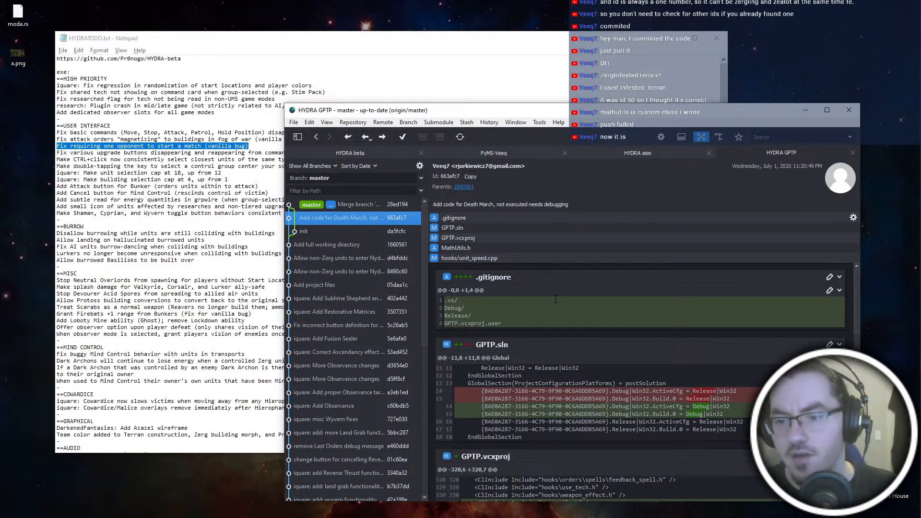
# - Return to Notepad++, close the pulled unit_speed.cpp and minimize the window
pyautogui.press('ctrl+super+Left')
pyautogui.press('ctrl+super+Left')
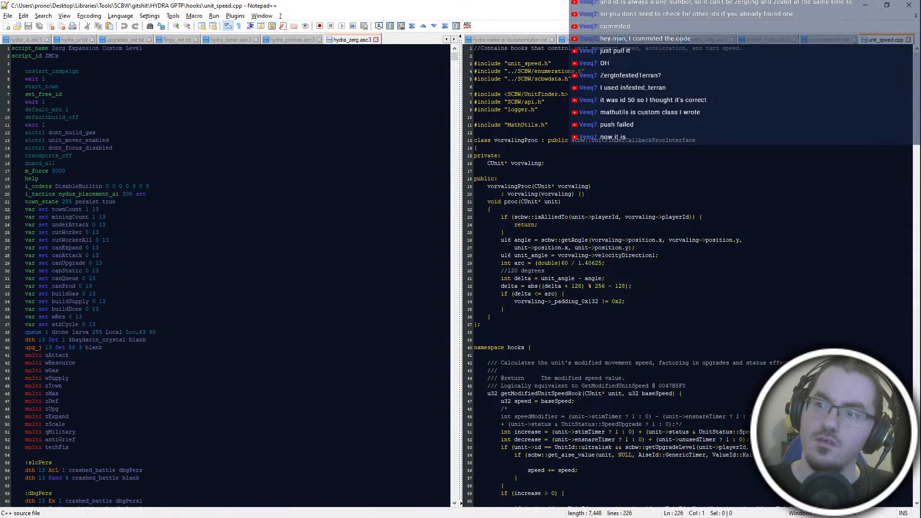
pyautogui.middleClick(879, 41)
pyautogui.click(865, 5)
# - Save the edited unit_speed.cpp in Visual Studio and close the GPTP solution with the program
pyautogui.click(364, 128)
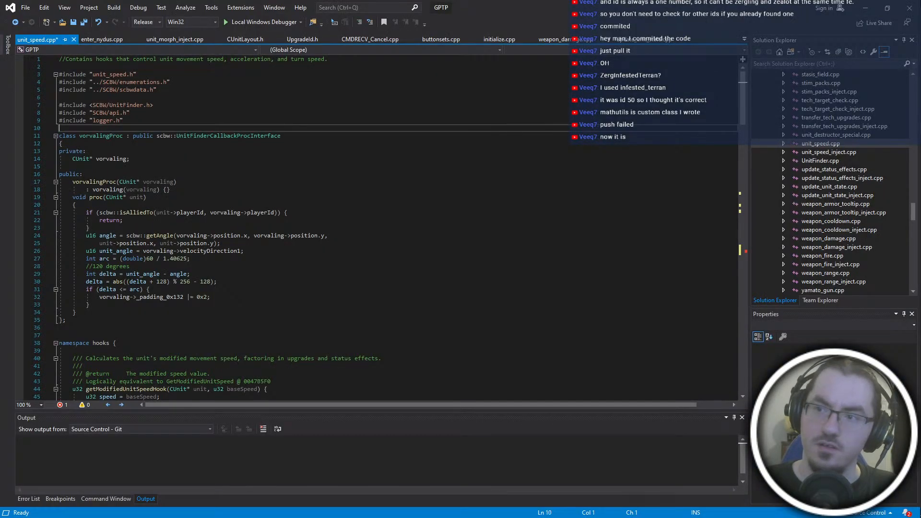
pyautogui.click(269, 259)
pyautogui.click(214, 358)
pyautogui.click(201, 327)
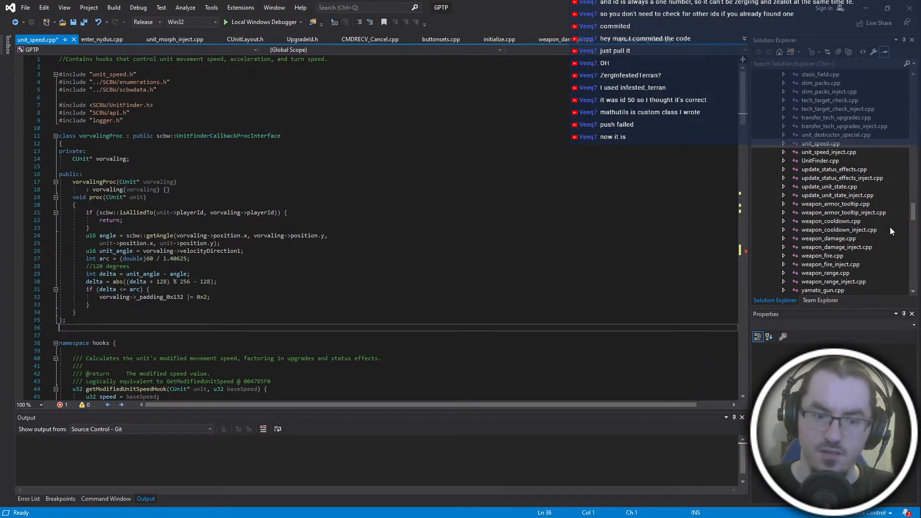
pyautogui.hotkey('ctrl', 's')
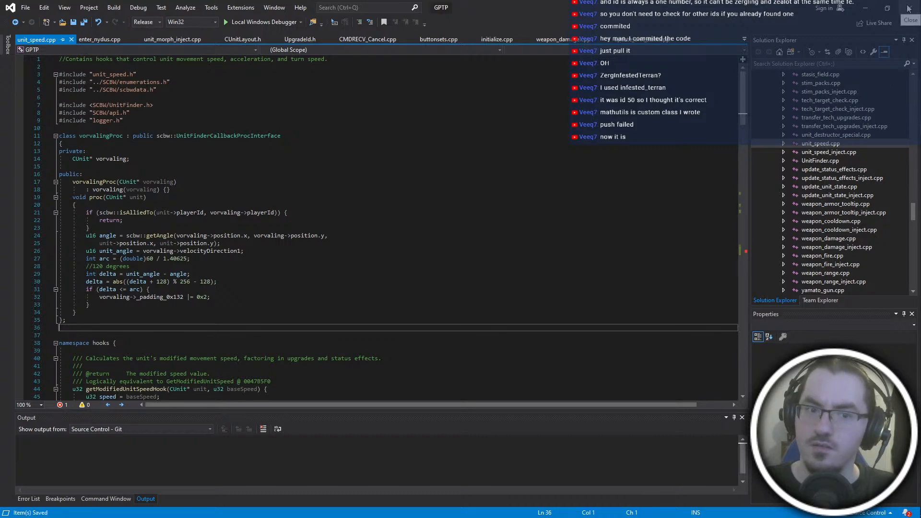
pyautogui.click(908, 8)
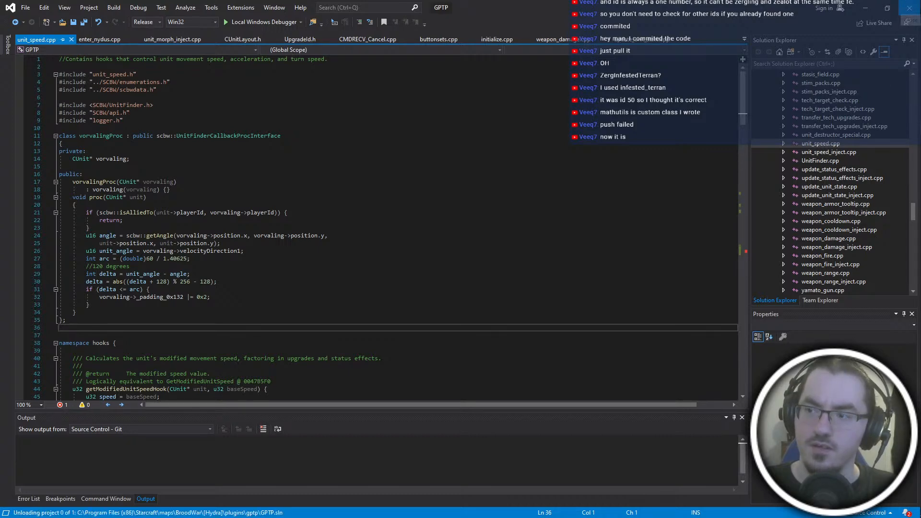
# - Start Visual Studio 2019 again and open the GPTP solution from the HYDRA GPTP folder
pyautogui.moveTo(918, 149)
pyautogui.click(905, 127)
pyautogui.click(699, 329)
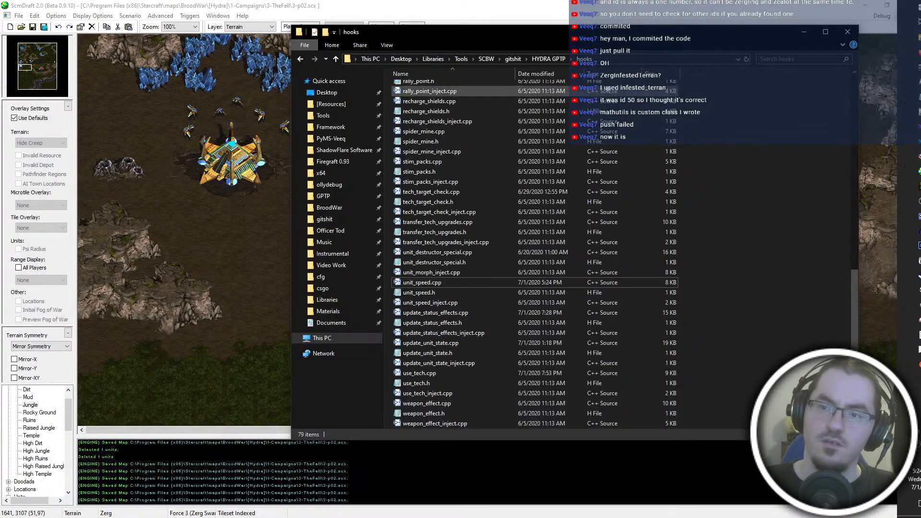
pyautogui.click(553, 60)
pyautogui.click(597, 60)
pyautogui.click(484, 355)
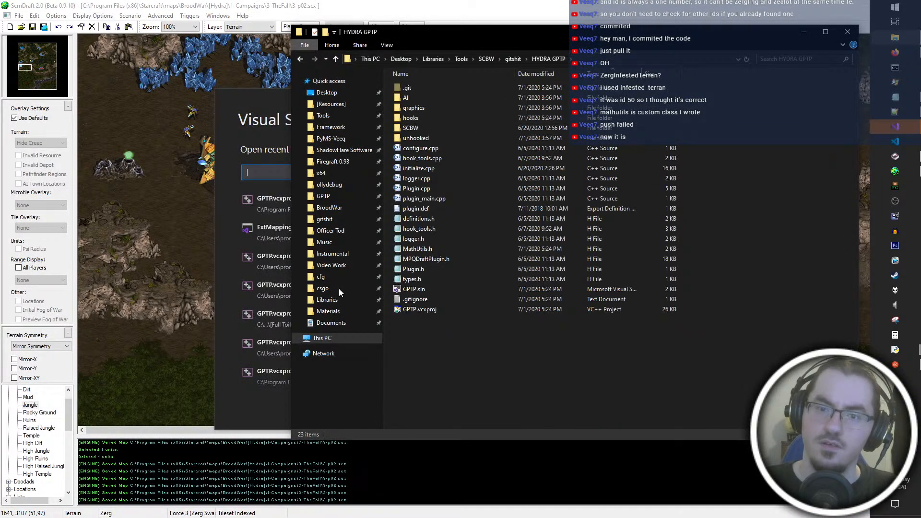
pyautogui.click(263, 177)
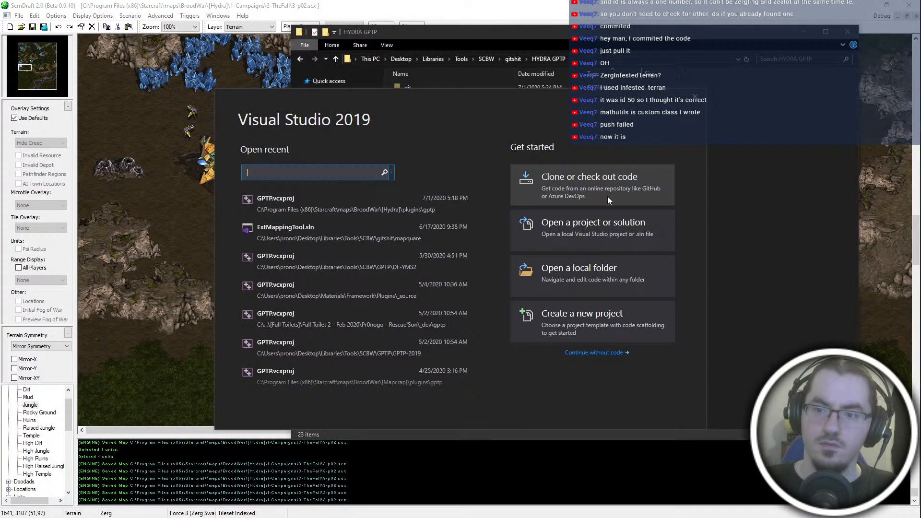
pyautogui.click(607, 244)
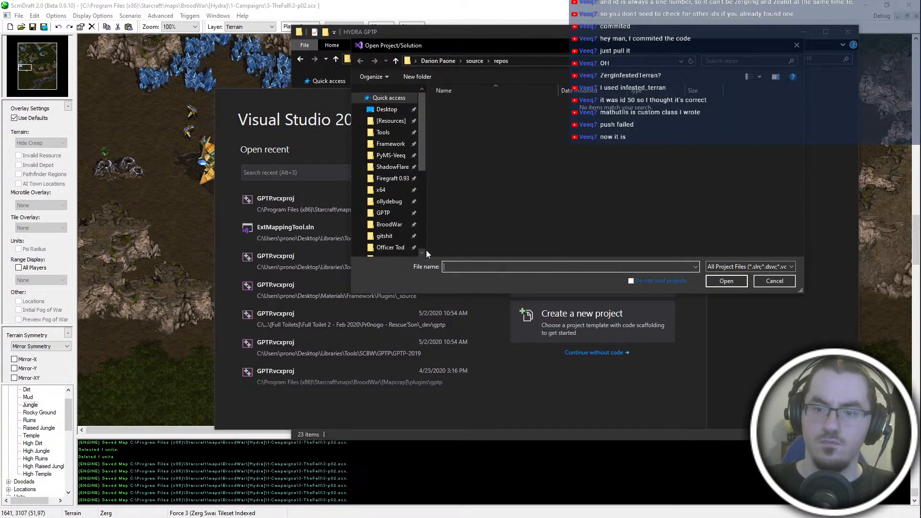
pyautogui.doubleClick(480, 175)
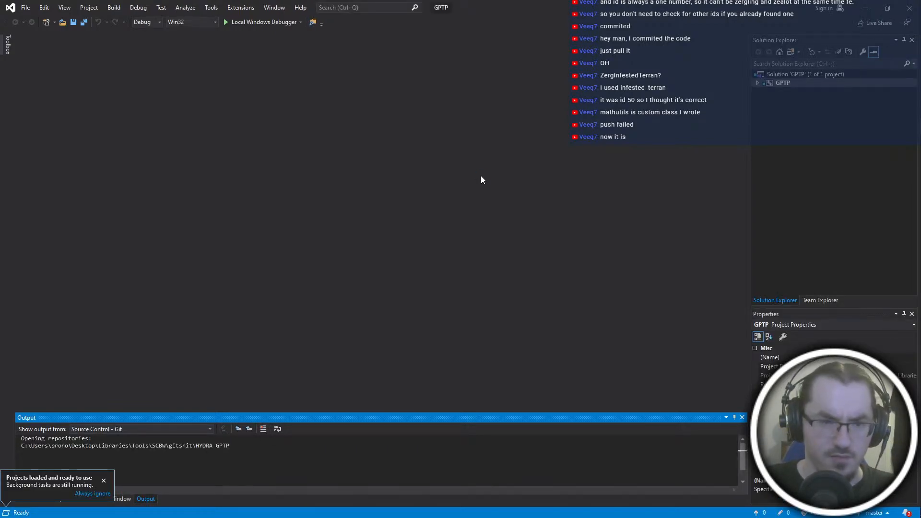
# - Check the Death March commit's file changes in the Git client and return to Visual Studio
pyautogui.press('ctrl+super+Right')
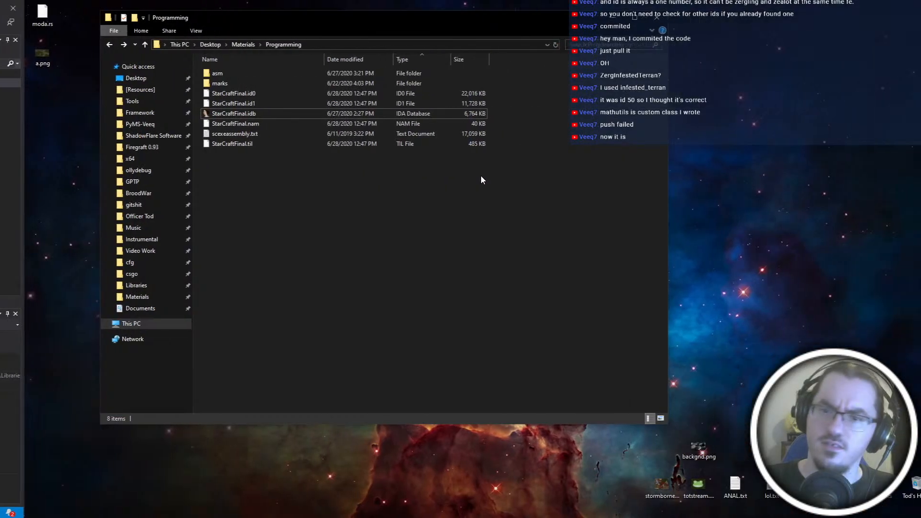
pyautogui.press('ctrl+super+Right')
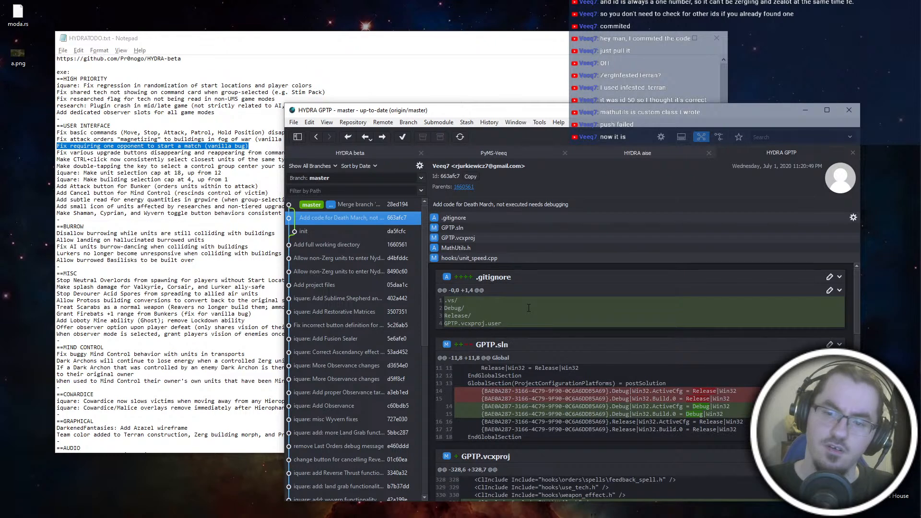
pyautogui.press('ctrl+super+Left')
pyautogui.press('ctrl+super+Left')
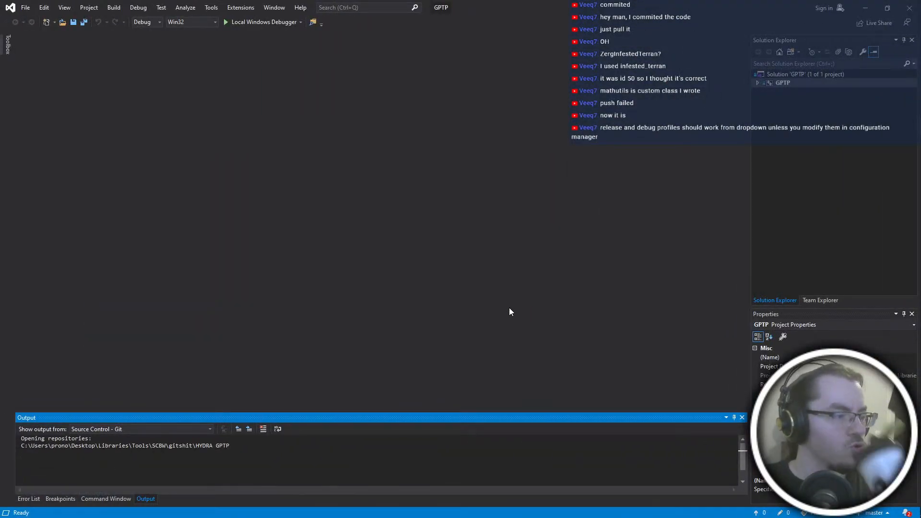
# - Expand the GPTP project and open its unit_speed.cpp source file
pyautogui.doubleClick(797, 83)
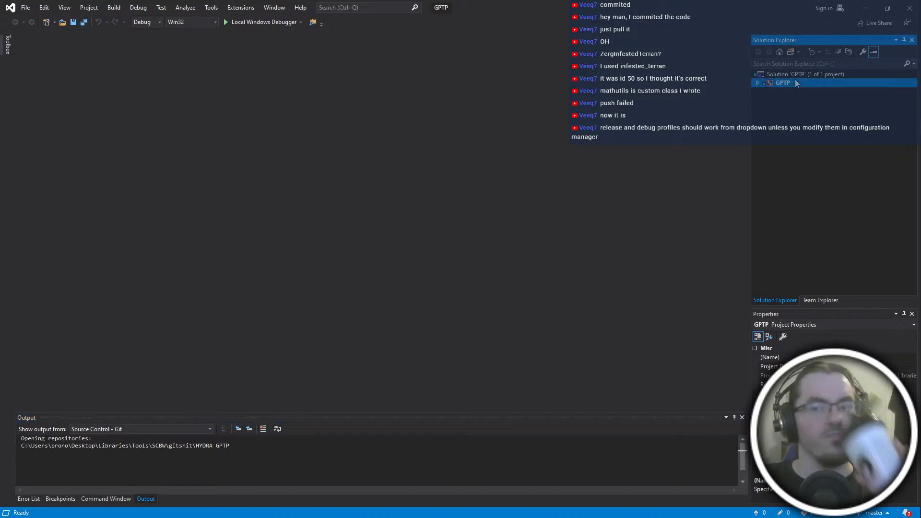
pyautogui.scroll(-10, 806, 163)
pyautogui.scroll(-20, 806, 163)
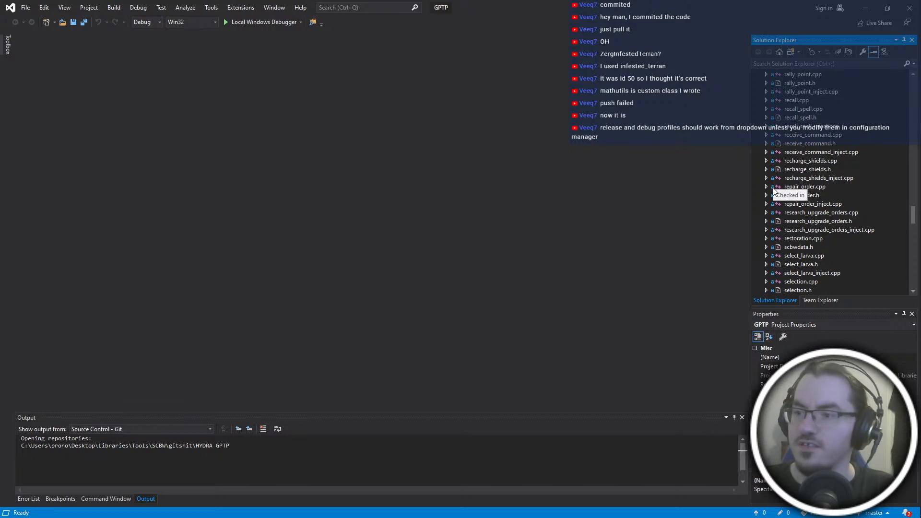
pyautogui.scroll(-20, 865, 242)
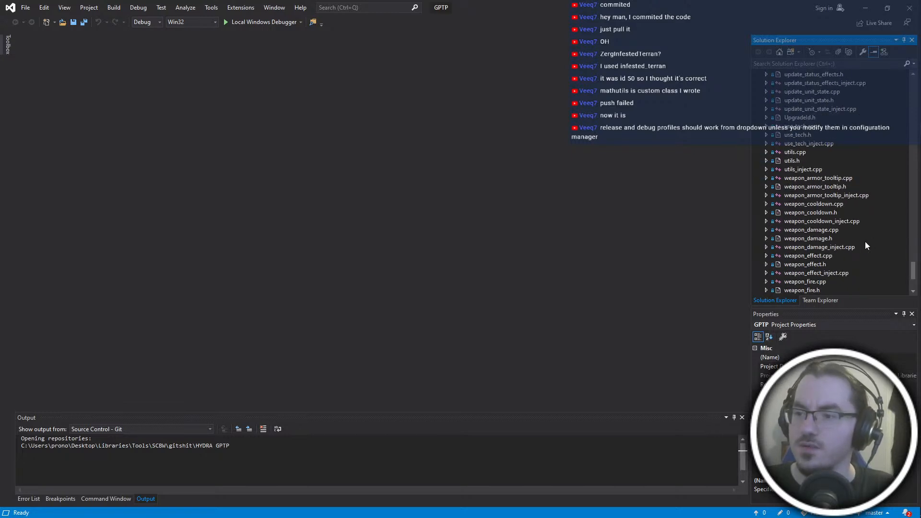
pyautogui.scroll(4, 812, 123)
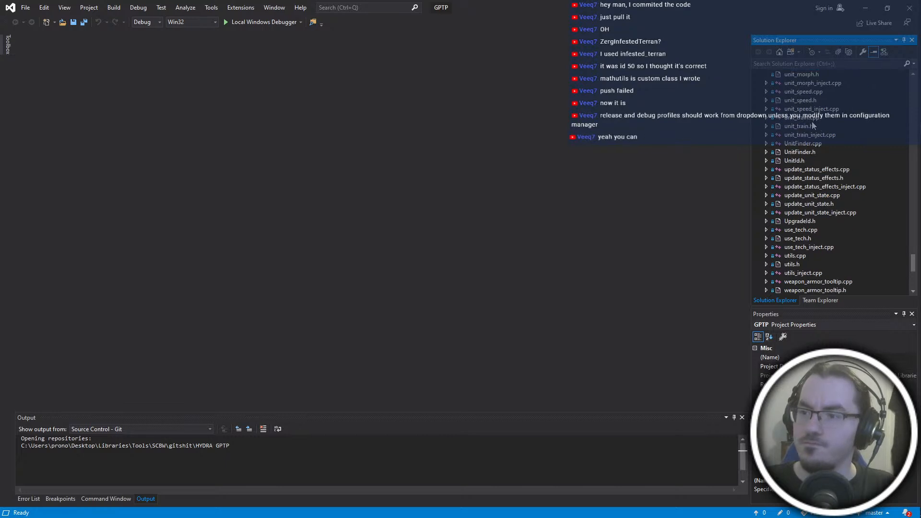
pyautogui.doubleClick(800, 92)
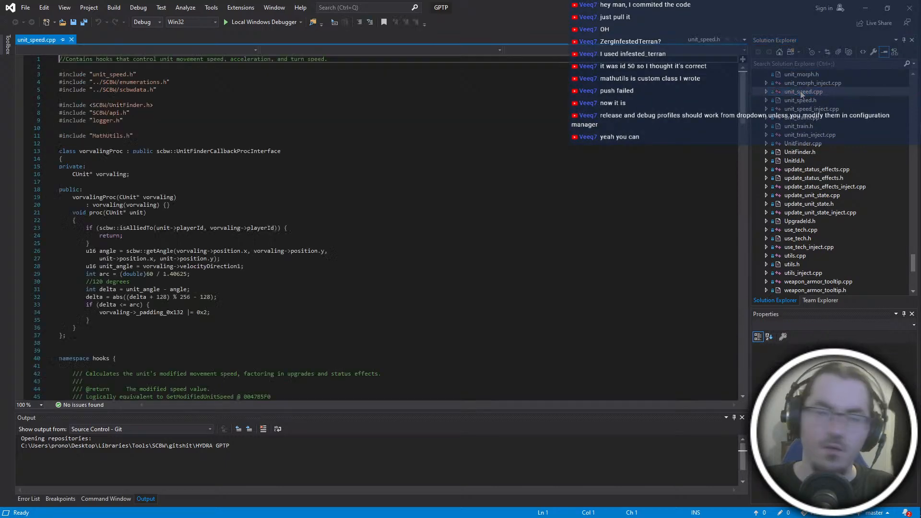
# - Add spaces around the comment slashes in the unit id 92 branch so they read "// cyprian" and "// safety off"
pyautogui.scroll(-6, 455, 226)
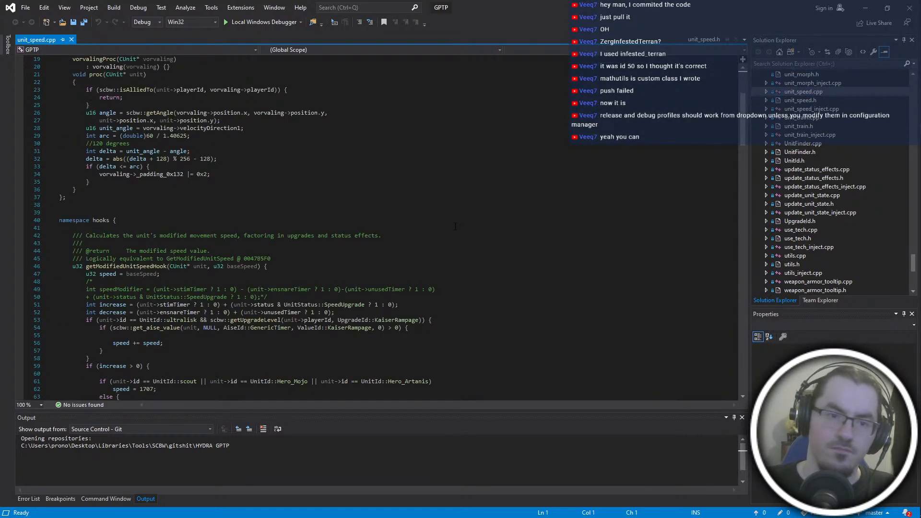
pyautogui.scroll(-20, 455, 226)
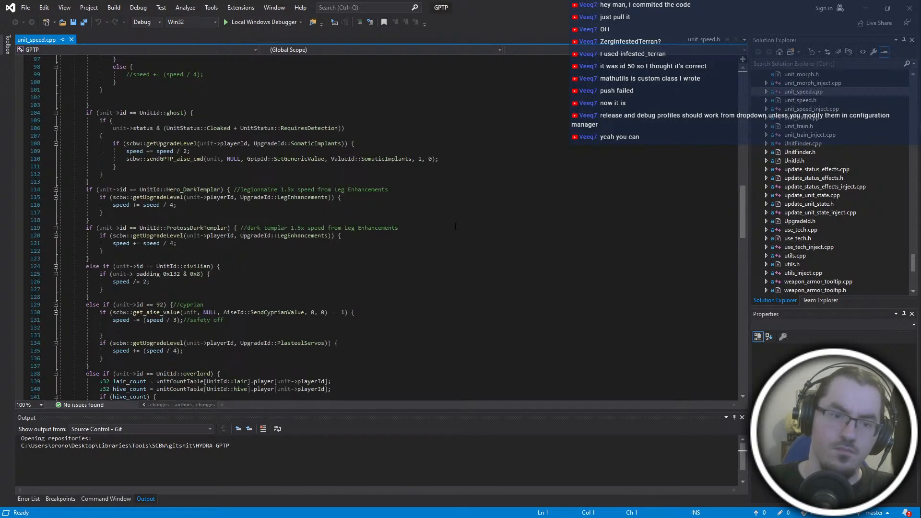
pyautogui.scroll(-4, 455, 225)
pyautogui.scroll(-4, 456, 226)
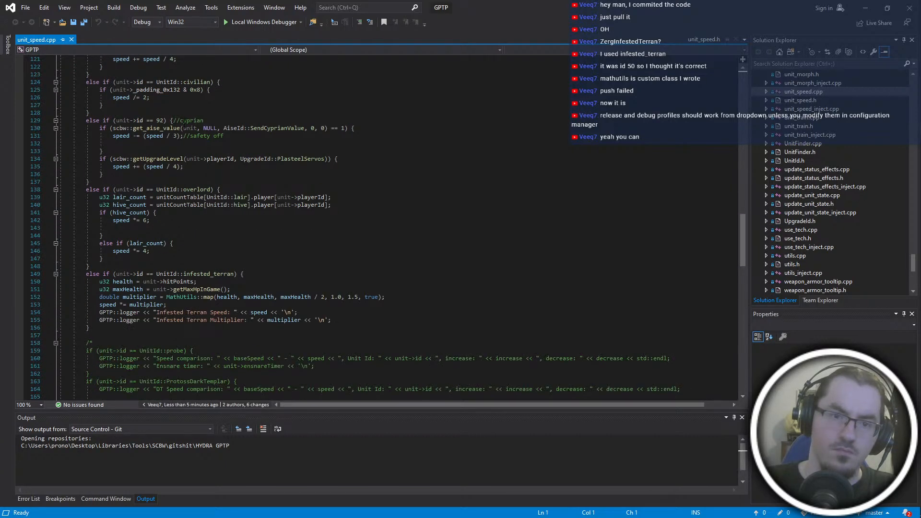
pyautogui.click(175, 121)
pyautogui.click(187, 136)
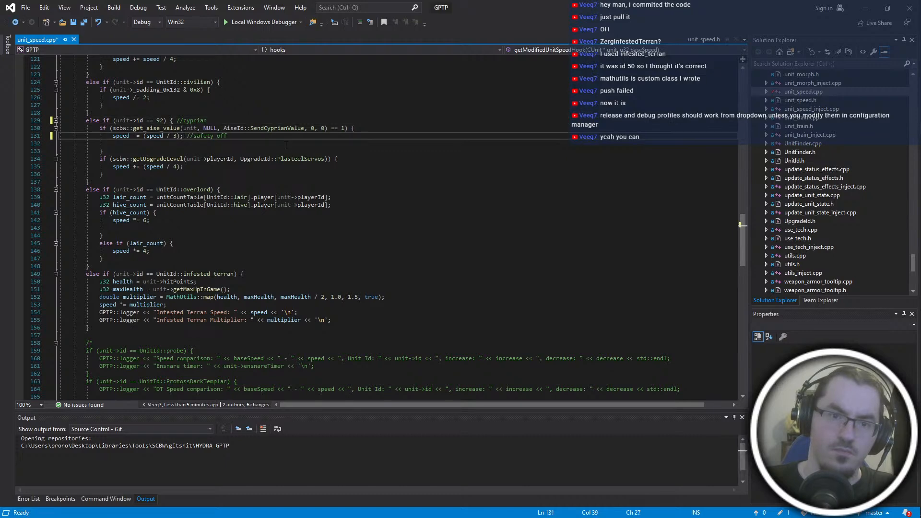
pyautogui.scroll(6, 268, 138)
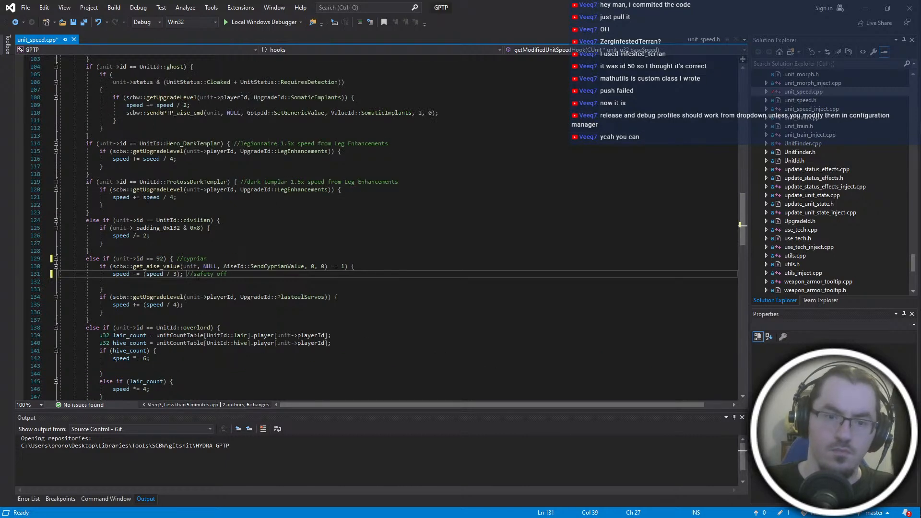
pyautogui.click(193, 274)
pyautogui.click(184, 258)
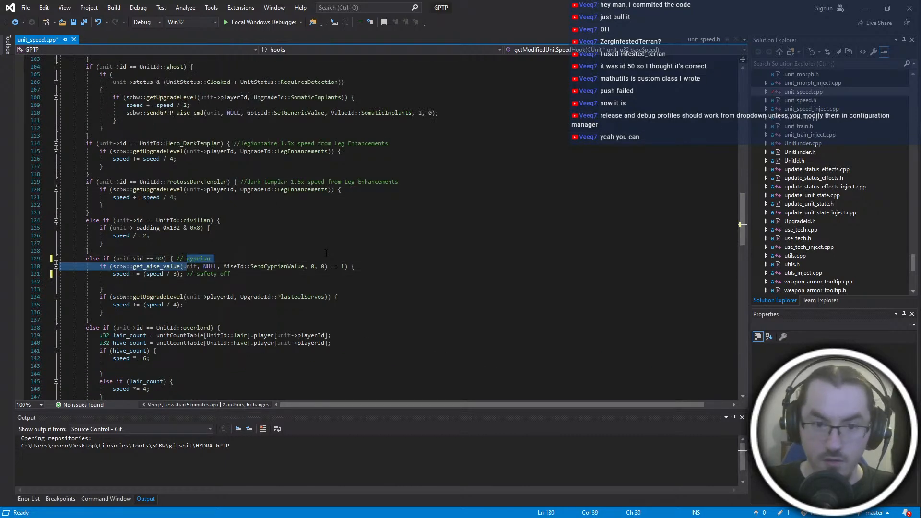
pyautogui.click(326, 253)
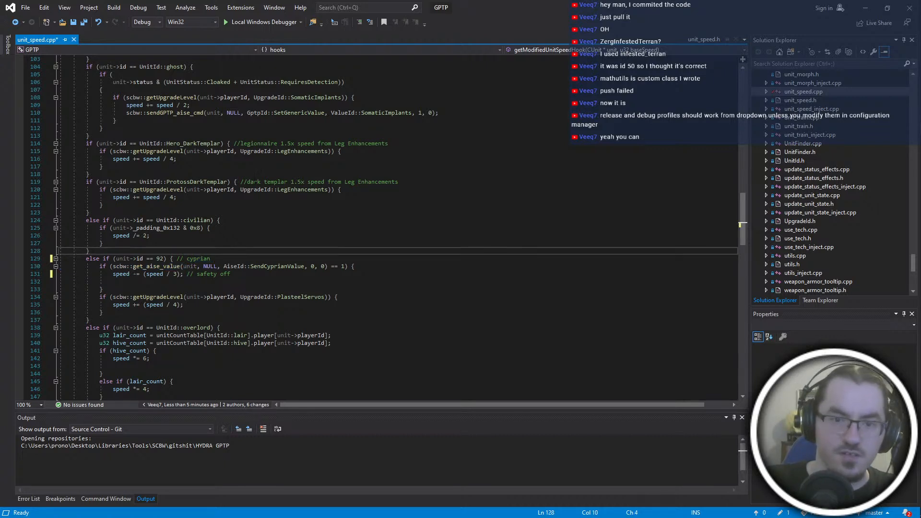
# - Space and capitalize the Leg Enhancements comments so they begin with "// Legionnaire" and "// Dark Templar"
pyautogui.click(246, 182)
pyautogui.click(240, 144)
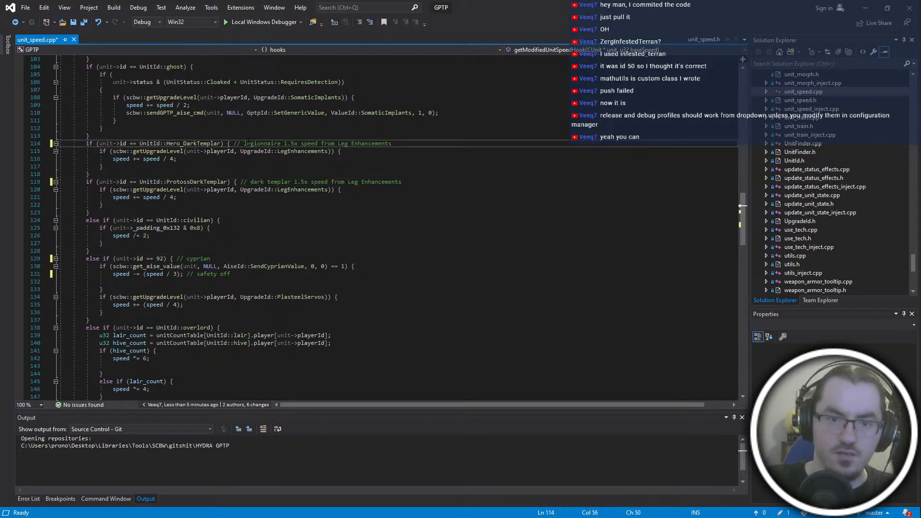
pyautogui.press('Delete')
pyautogui.write('L')
pyautogui.click(248, 182)
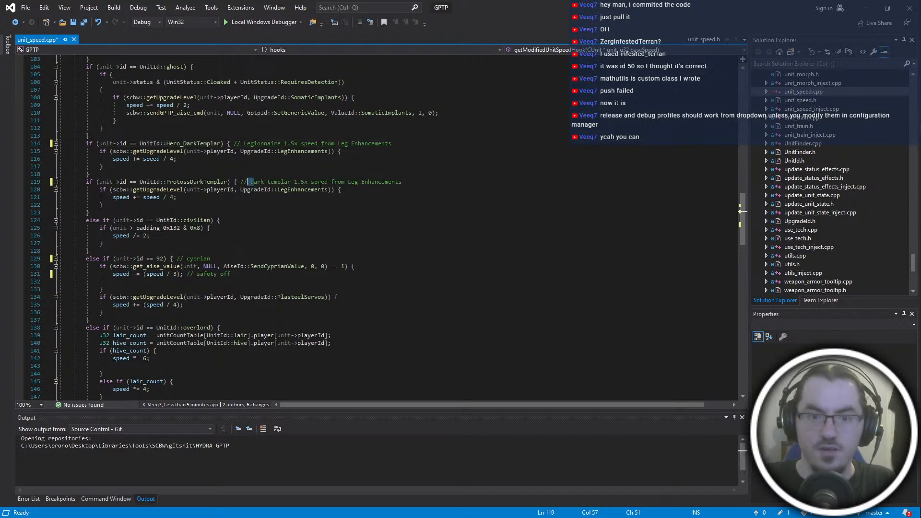
pyautogui.press('Delete')
pyautogui.write('D')
pyautogui.click(257, 182)
pyautogui.press('Delete')
pyautogui.write('T')
# - Turn the Hero_DarkTemplar condition after the ghost block into an else if branch
pyautogui.scroll(4, 337, 265)
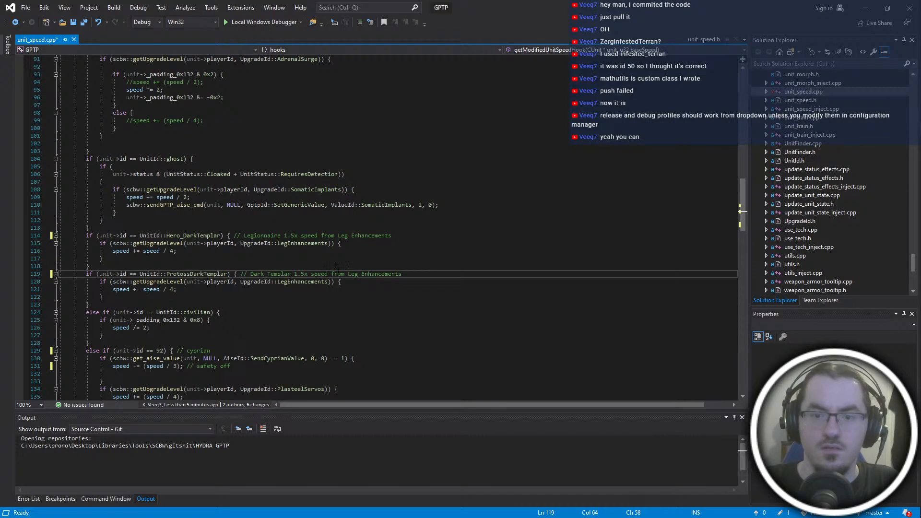
pyautogui.scroll(8, 124, 292)
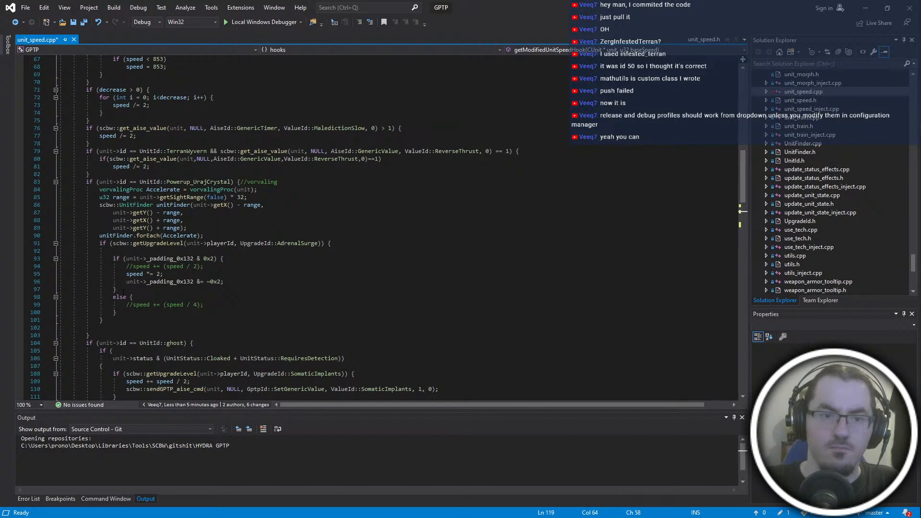
pyautogui.click(111, 342)
pyautogui.scroll(-8, 279, 274)
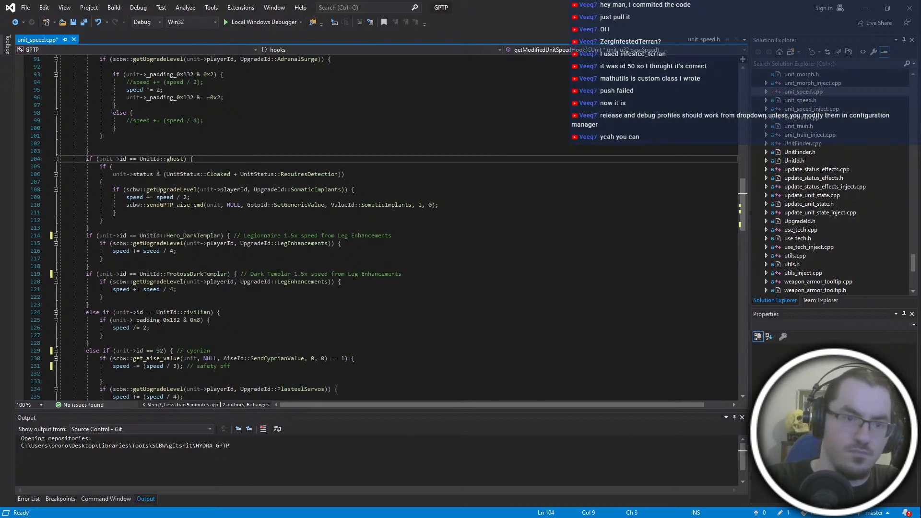
pyautogui.press('Down')
pyautogui.press('Down')
pyautogui.press('Down')
pyautogui.press('Down')
pyautogui.press('Down')
pyautogui.press('Down')
pyautogui.press('Down')
pyautogui.press('Down')
pyautogui.press('Down')
pyautogui.press('Down')
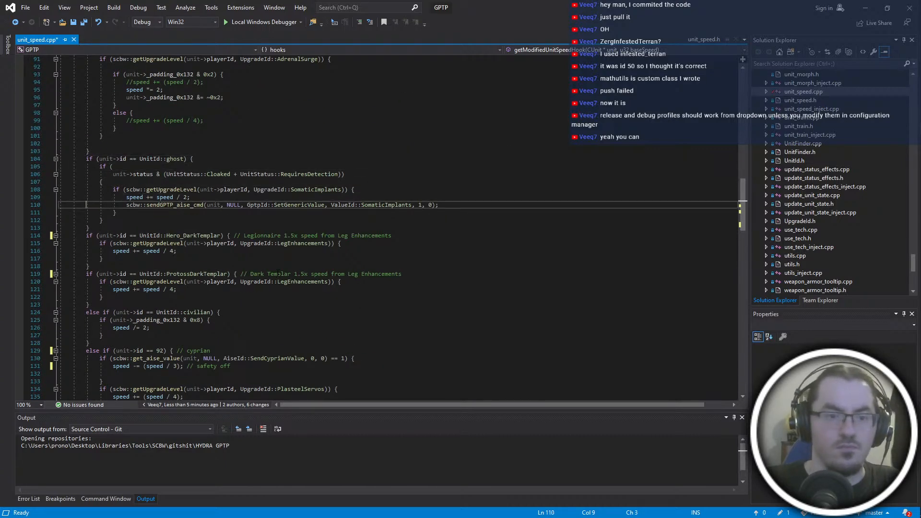
pyautogui.write('else if')
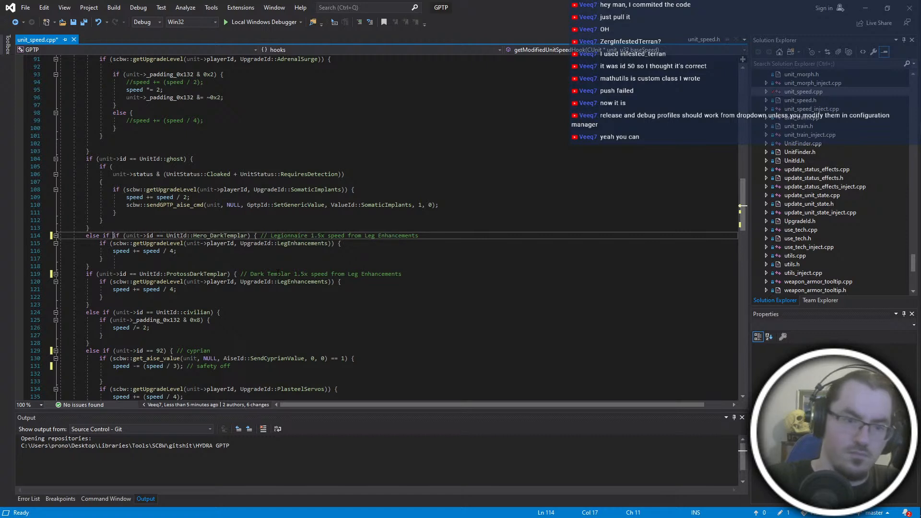
# - Turn the ProtossDarkTemplar condition into an else if branch and save unit_speed.cpp
pyautogui.press('Home')
pyautogui.press('Down')
pyautogui.press('Down')
pyautogui.press('Down')
pyautogui.press('Down')
pyautogui.press('Down')
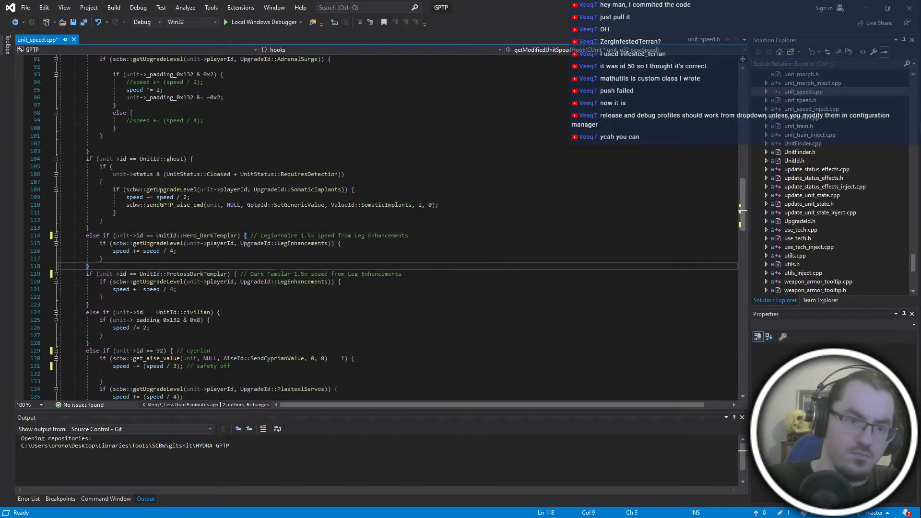
pyautogui.write('else')
pyautogui.press('Home')
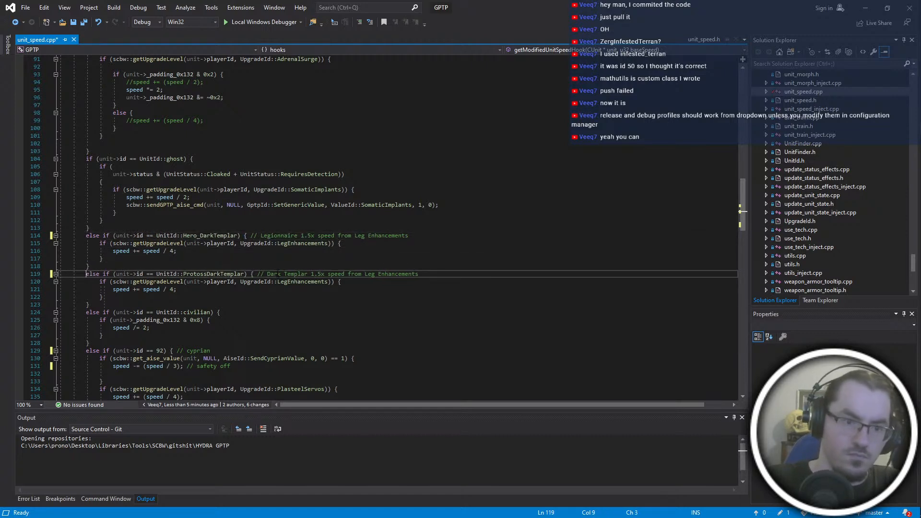
pyautogui.press('Down')
pyautogui.press('Down')
pyautogui.press('Down')
pyautogui.press('Down')
pyautogui.press('Down')
pyautogui.scroll(-10, 279, 274)
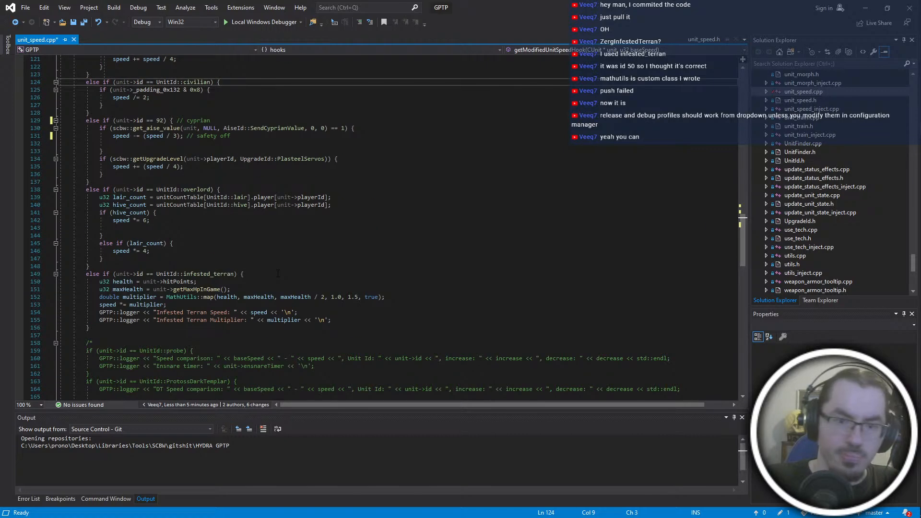
pyautogui.hotkey('ctrl', 's')
# - Replace infested_terran with ZergInfestedTerran in the health-based speed branch's unit ID check and save the file
pyautogui.click(336, 276)
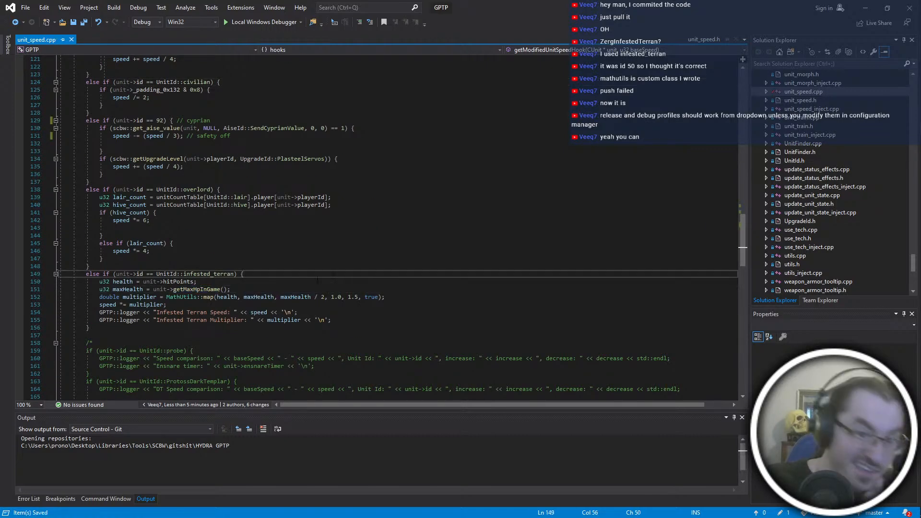
pyautogui.doubleClick(209, 273)
pyautogui.press('BackSpace')
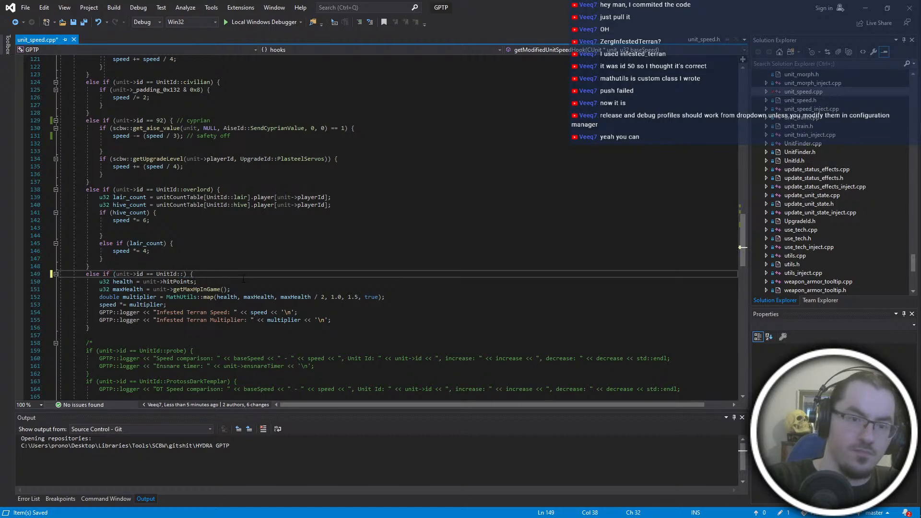
pyautogui.write('ZergIn')
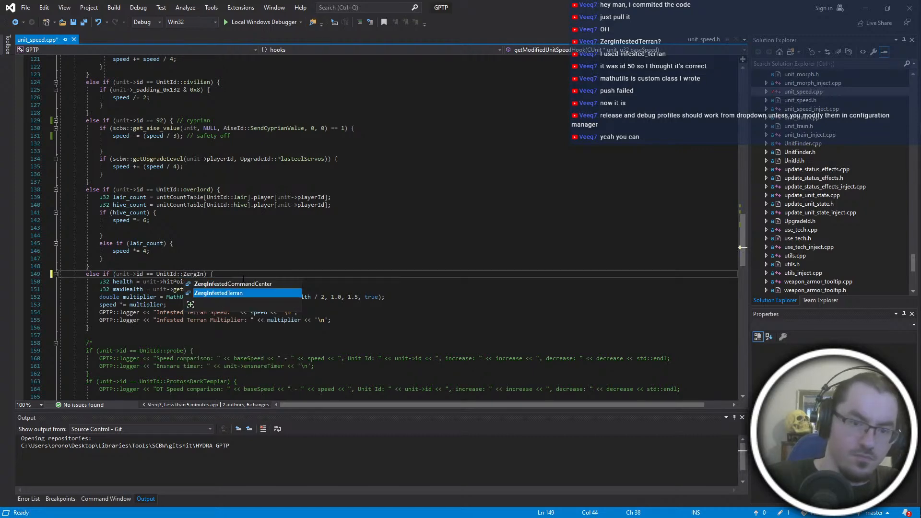
pyautogui.press('Tab')
pyautogui.click(243, 280)
pyautogui.scroll(-2, 243, 280)
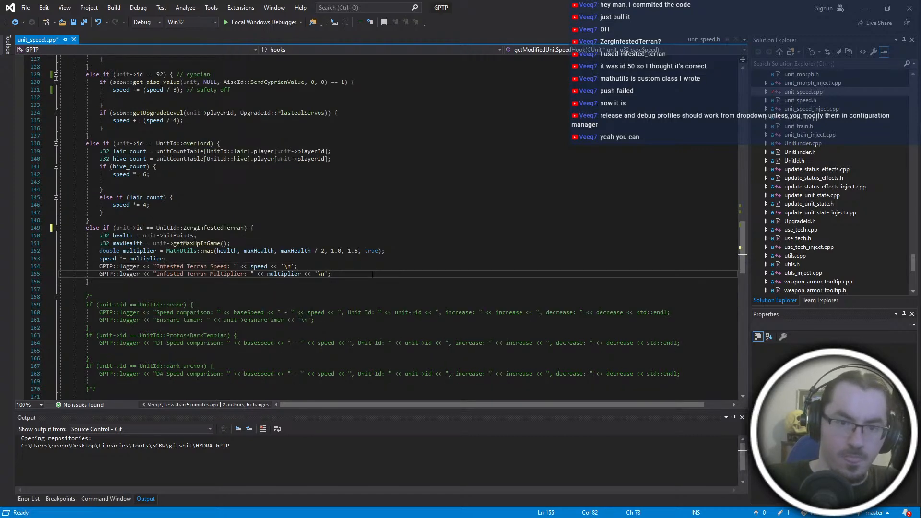
pyautogui.hotkey('ctrl', 's')
pyautogui.click(374, 287)
pyautogui.click(371, 282)
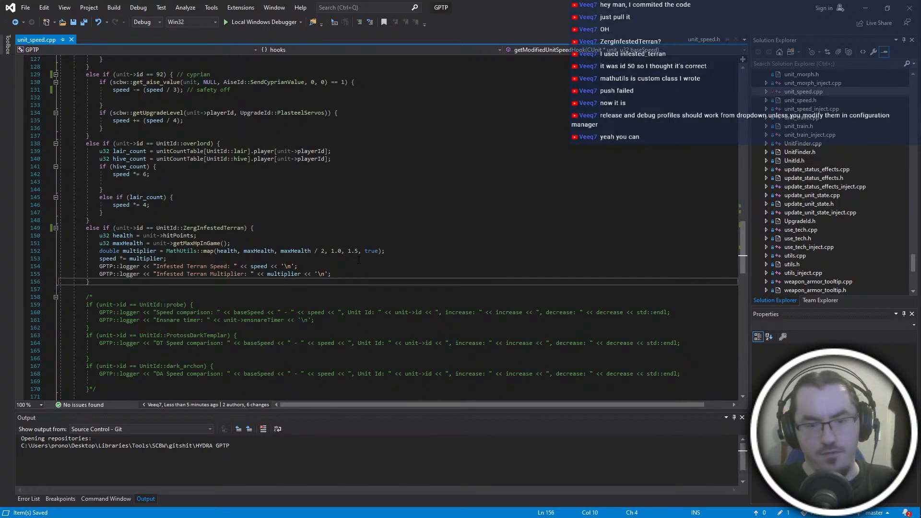
# - Build the GPTP solution in the Debug Win32 configuration
pyautogui.hotkey('ctrl', 'shift', 'b')
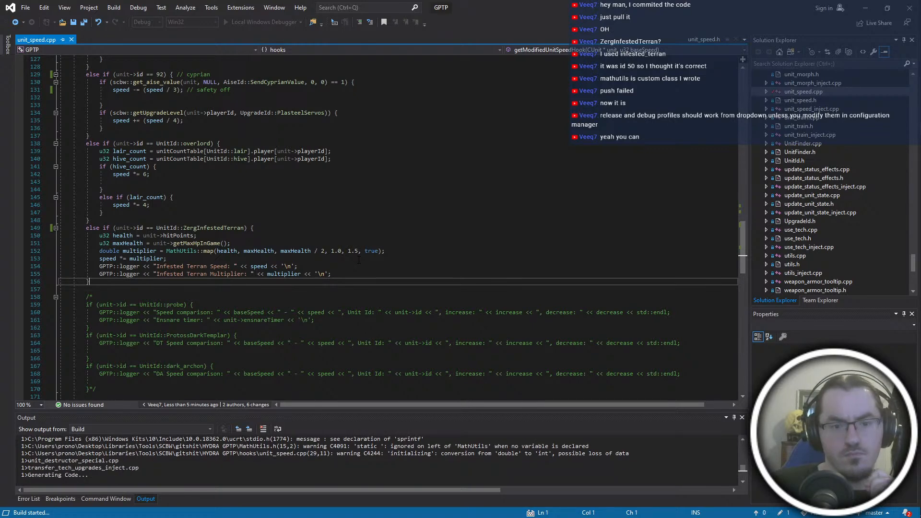
# - Review the unit-specific speed branches and the acceleration and turn speed hooks in unit_speed.cpp while the build runs
pyautogui.scroll(2, 210, 249)
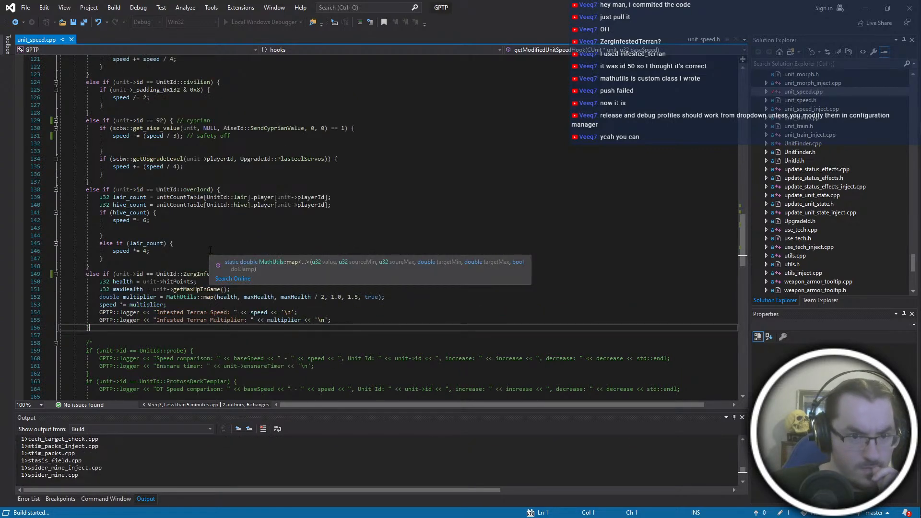
pyautogui.scroll(4, 210, 249)
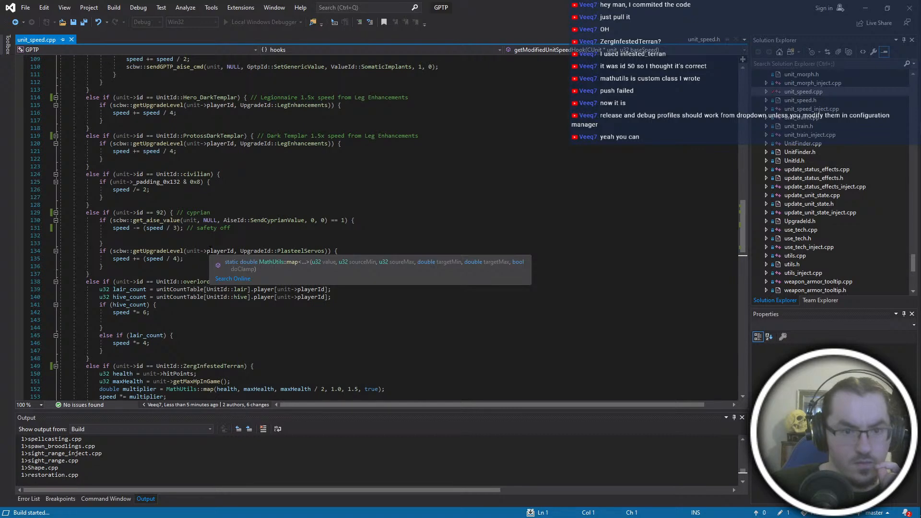
pyautogui.scroll(-4, 465, 323)
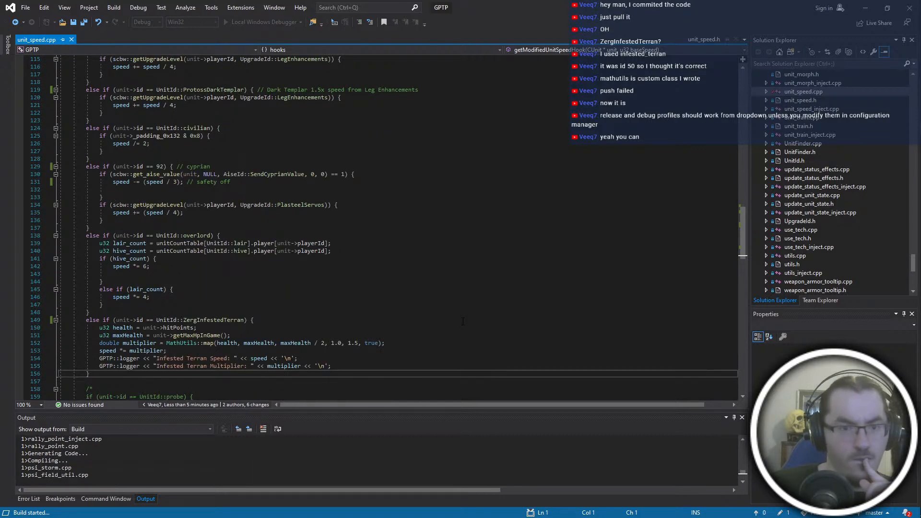
pyautogui.scroll(-4, 463, 320)
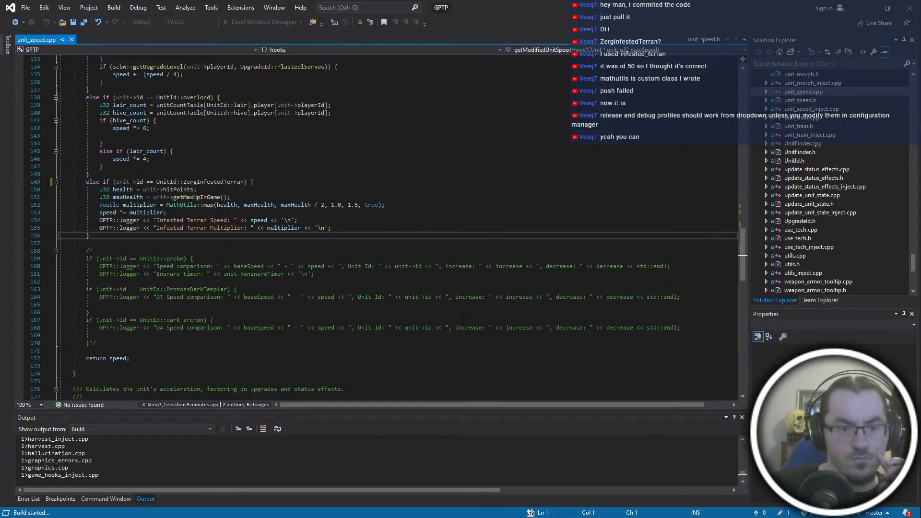
pyautogui.scroll(-8, 462, 320)
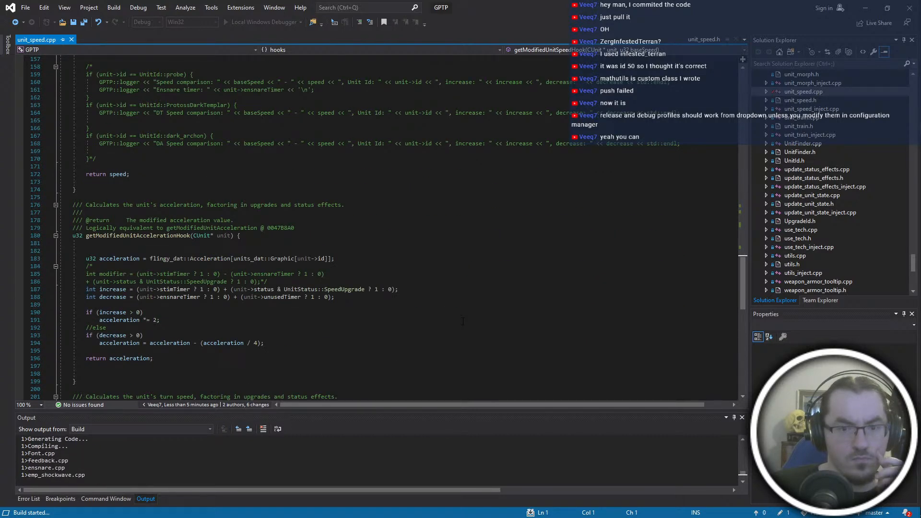
pyautogui.scroll(12, 462, 321)
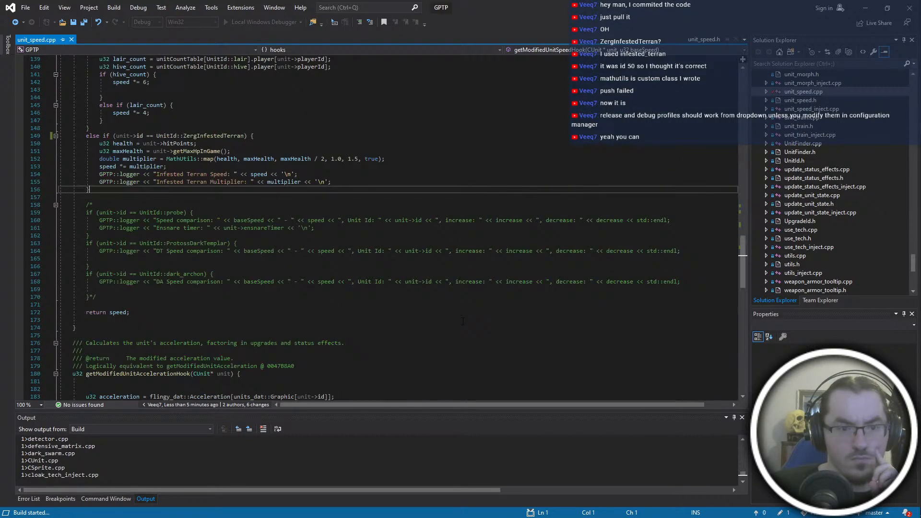
pyautogui.scroll(-14, 462, 321)
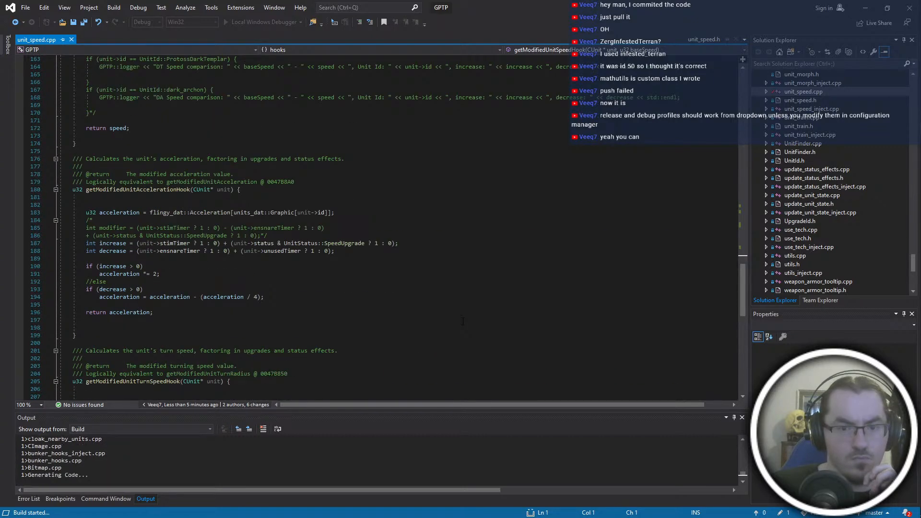
pyautogui.scroll(-8, 463, 320)
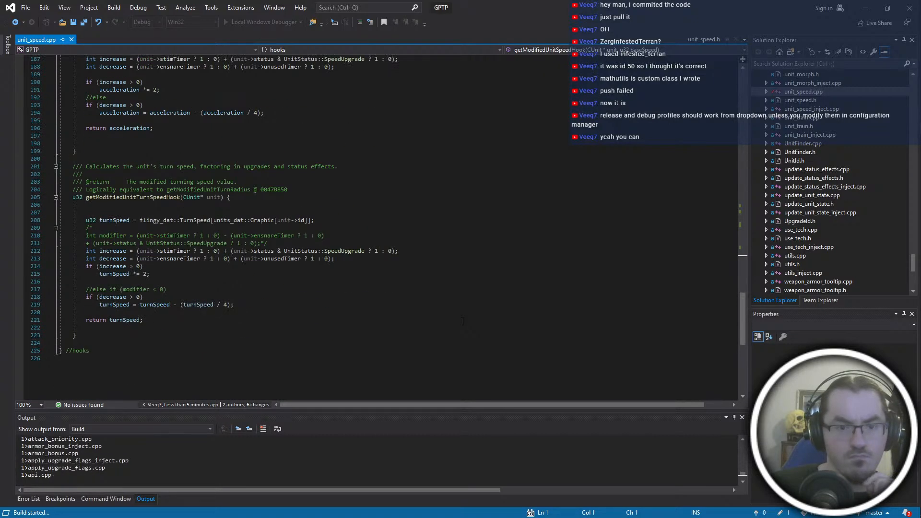
pyautogui.scroll(20, 463, 320)
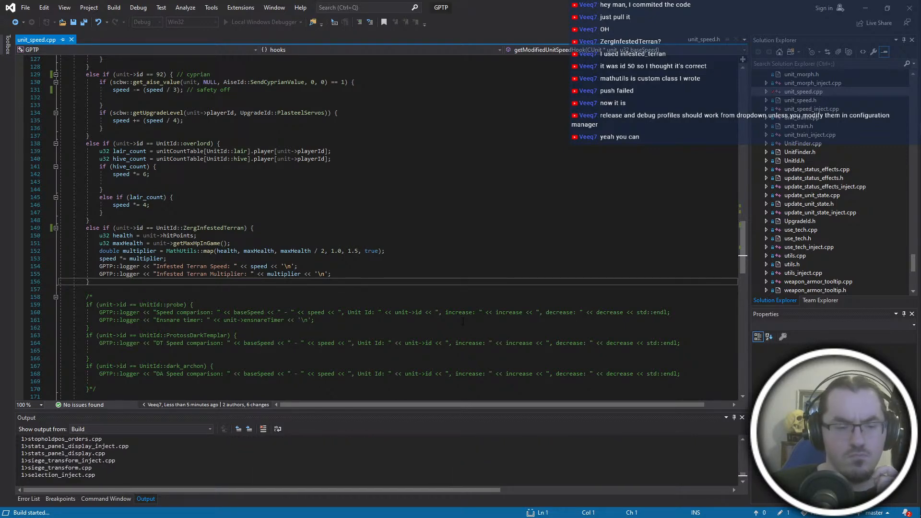
pyautogui.scroll(7, 463, 321)
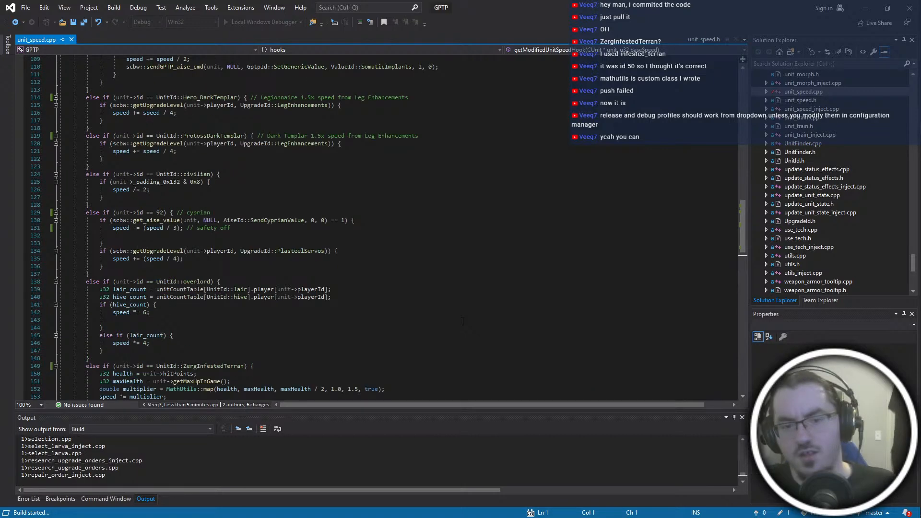
pyautogui.scroll(-7, 462, 321)
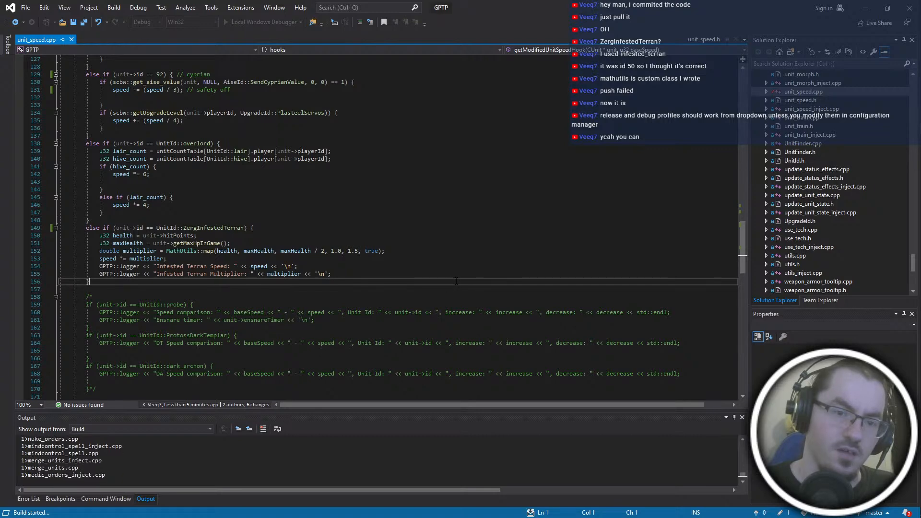
pyautogui.scroll(6, 458, 268)
pyautogui.scroll(8, 458, 268)
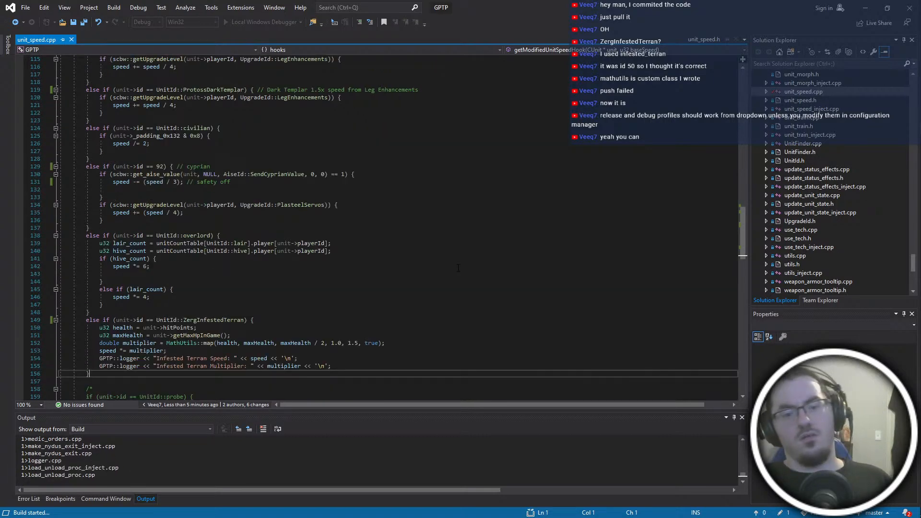
pyautogui.scroll(2, 458, 269)
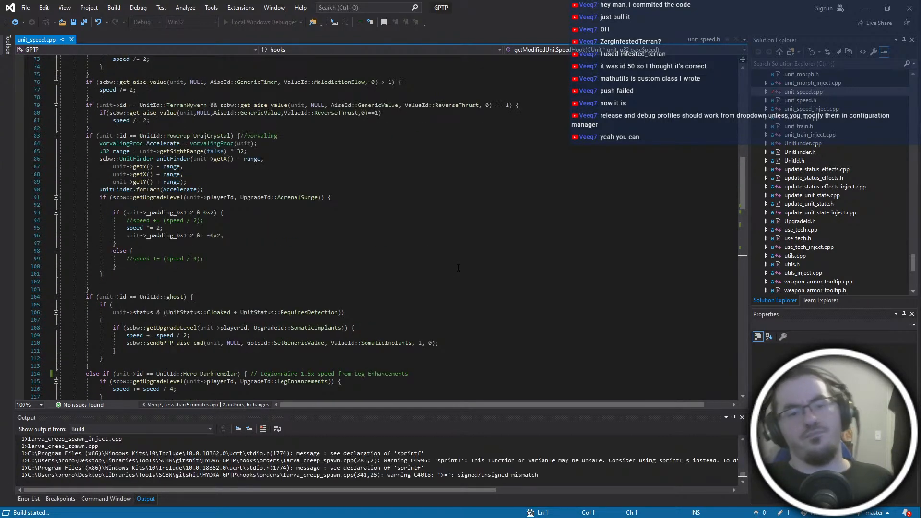
pyautogui.scroll(-4, 497, 233)
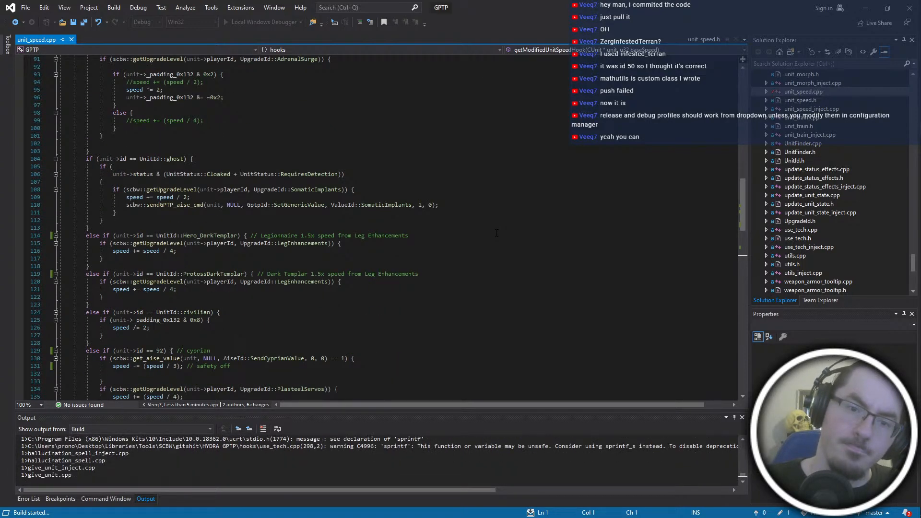
pyautogui.scroll(-3, 496, 233)
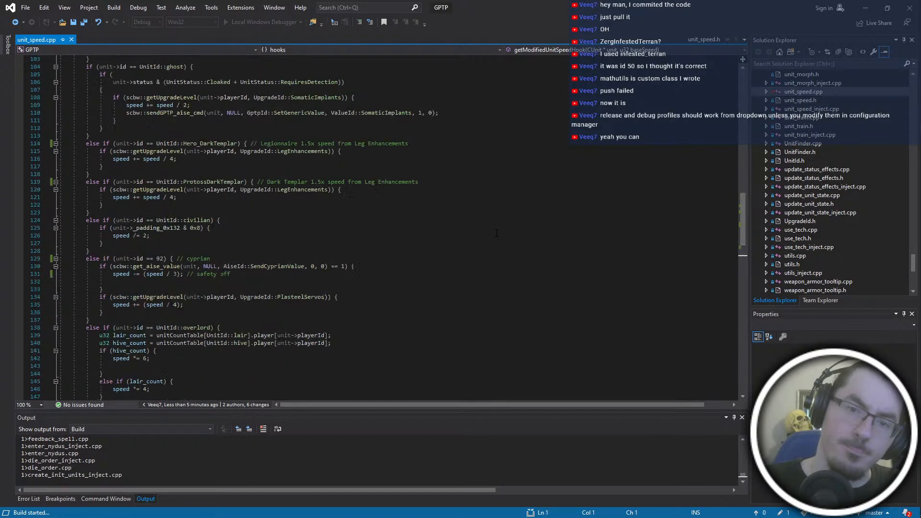
pyautogui.scroll(3, 496, 233)
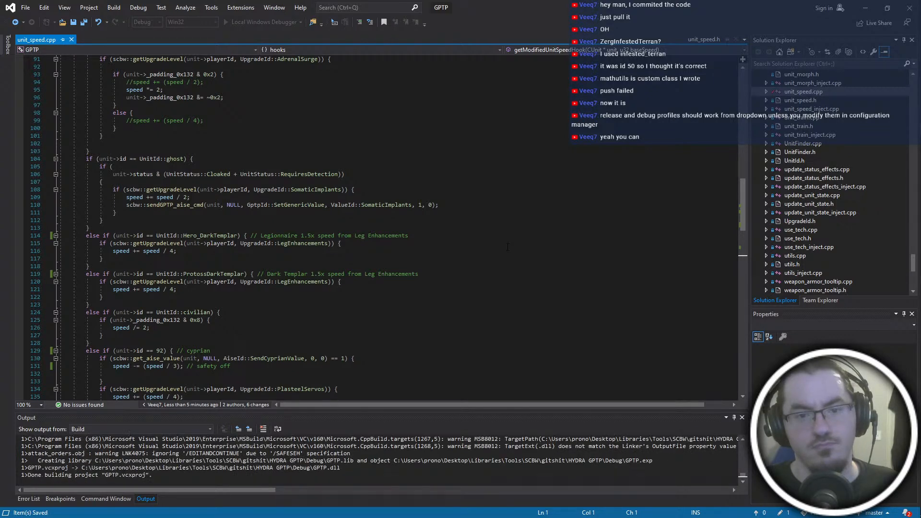
pyautogui.scroll(-20, 507, 246)
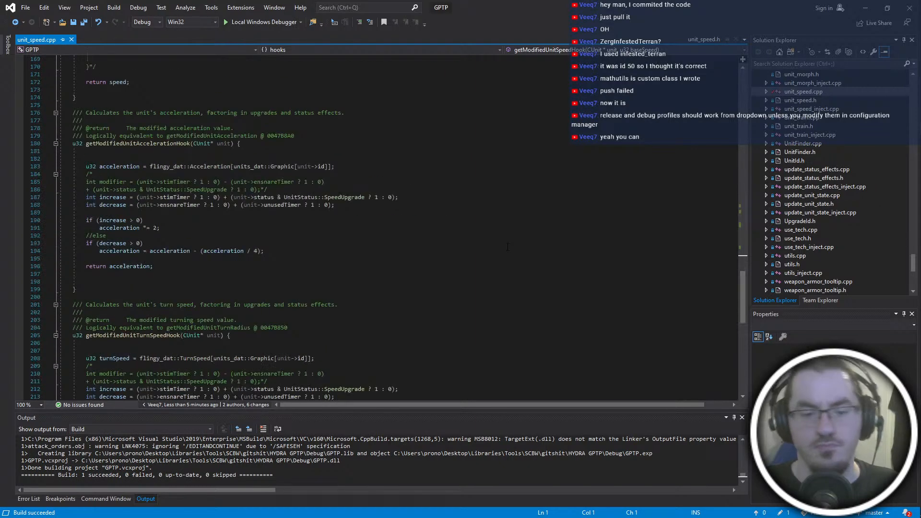
# - Bring up the HYDRA GPTP folder and launch the Firegraft StarCraft exe editor as administrator
pyautogui.hotkey('alt', 'Tab')
pyautogui.click(414, 310)
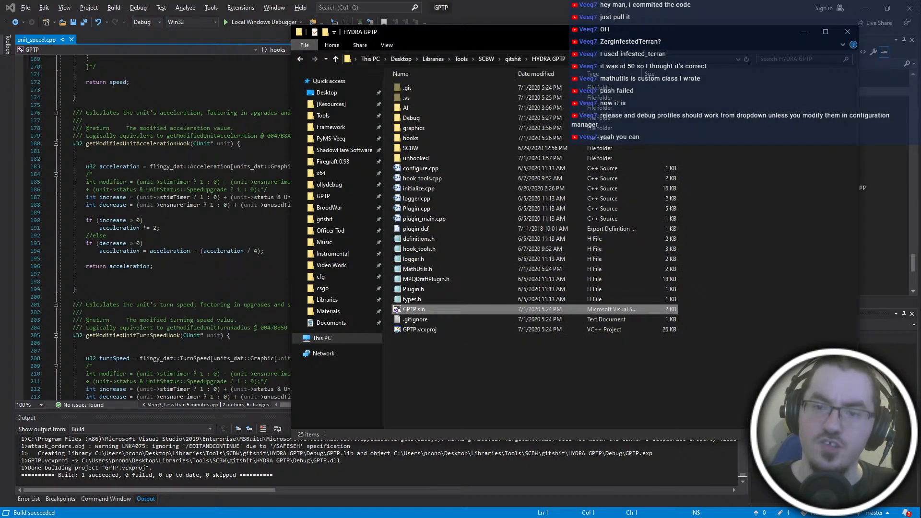
pyautogui.rightClick(895, 200)
pyautogui.rightClick(772, 189)
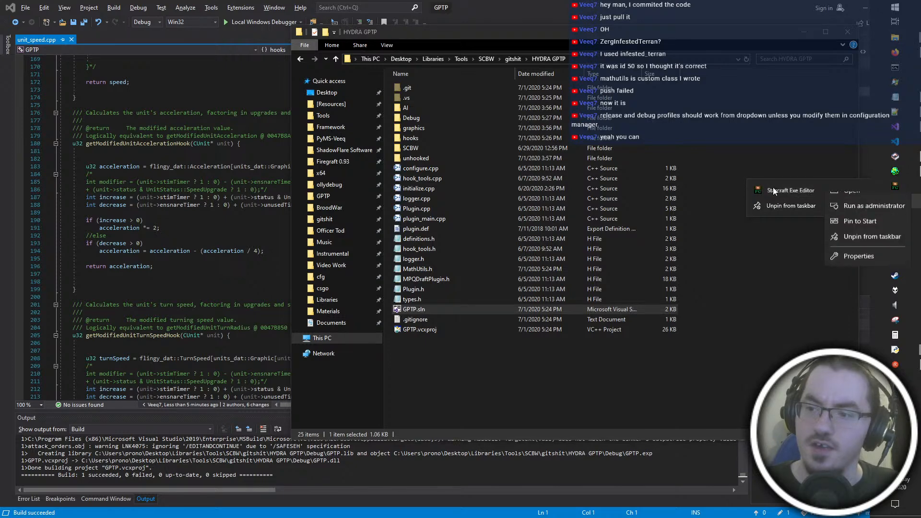
pyautogui.click(854, 214)
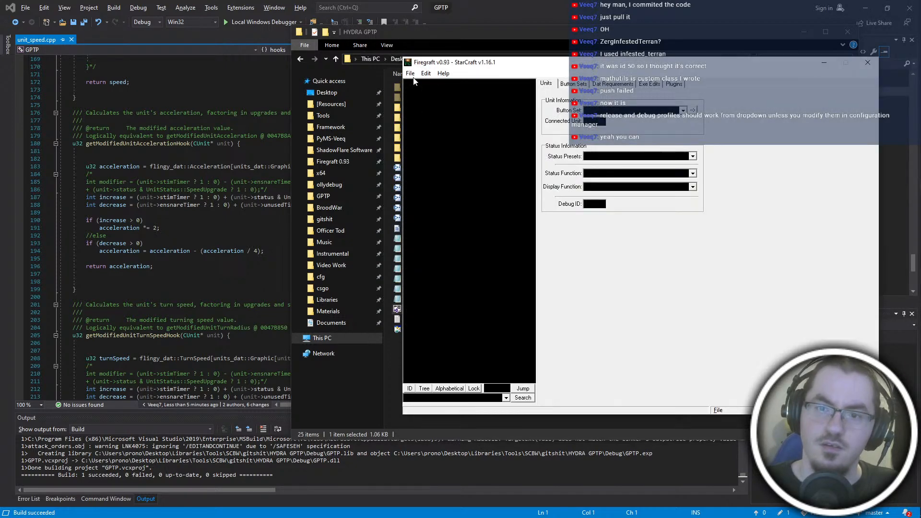
# - Open betahydra.exe from the BroodWar [Hydra] folder in Firegraft
pyautogui.click(410, 74)
pyautogui.click(424, 94)
pyautogui.click(258, 108)
pyautogui.click(258, 108)
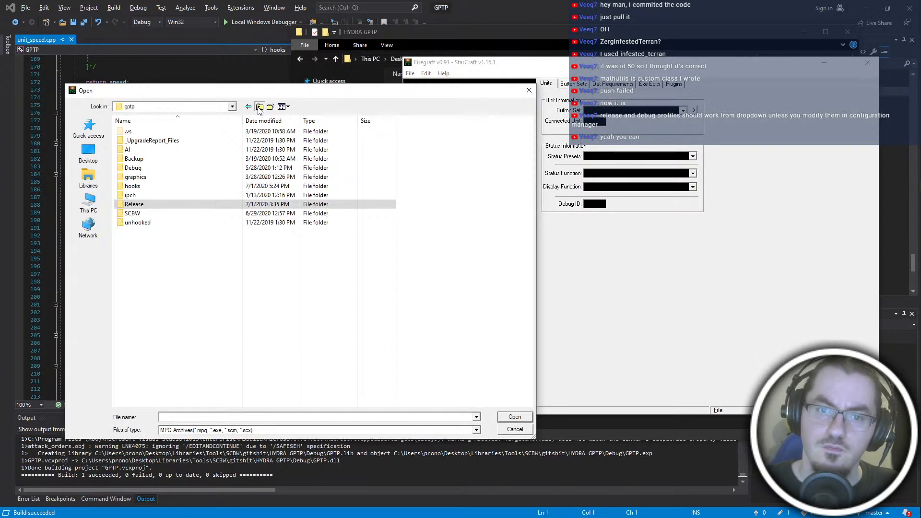
pyautogui.click(258, 107)
pyautogui.click(258, 108)
pyautogui.doubleClick(195, 204)
# - Find the freshly built plugin in the patch folder inside HYDRA GPTP's Debug folder and return to Firegraft
pyautogui.click(569, 43)
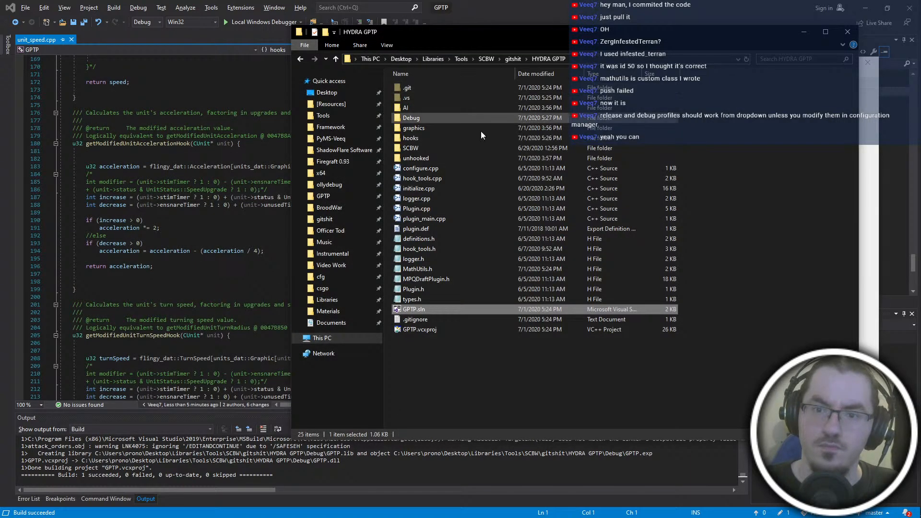
pyautogui.doubleClick(443, 119)
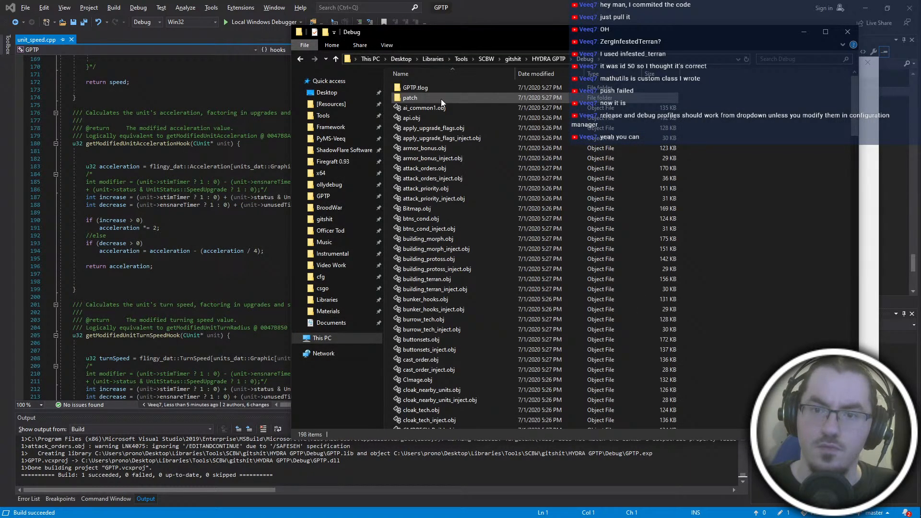
pyautogui.doubleClick(441, 99)
pyautogui.click(442, 100)
pyautogui.hotkey('alt', 'Left')
pyautogui.hotkey('alt', 'Tab')
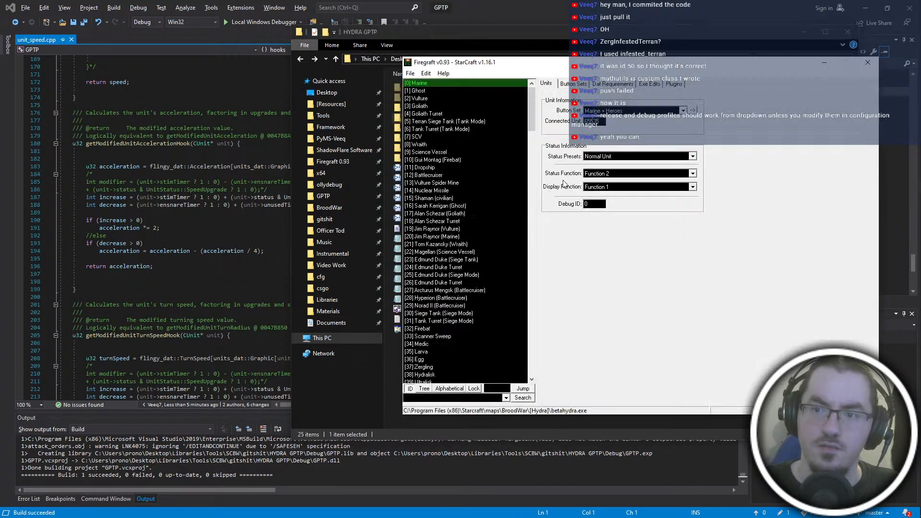
# - Remove the old Project: HYDRA entry from the MPQDraft plugins and add the newly built plugin in its place
pyautogui.click(679, 85)
pyautogui.click(608, 147)
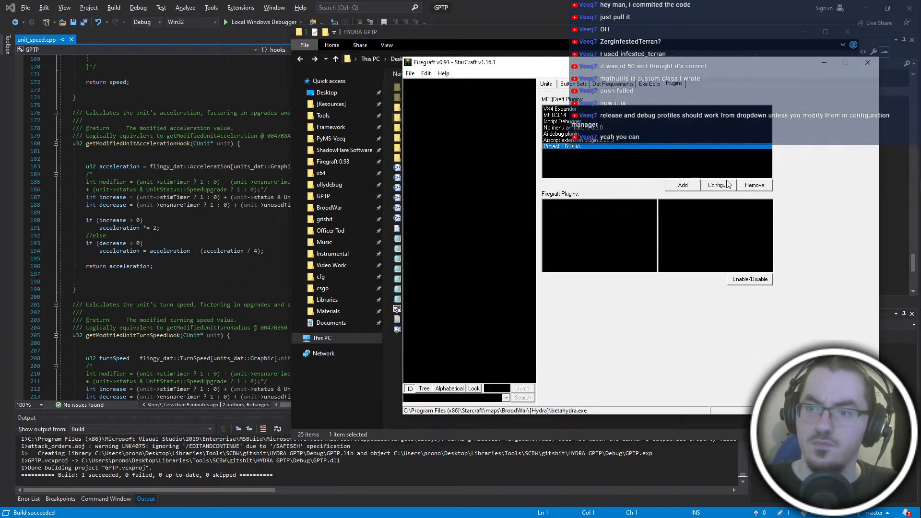
pyautogui.click(754, 185)
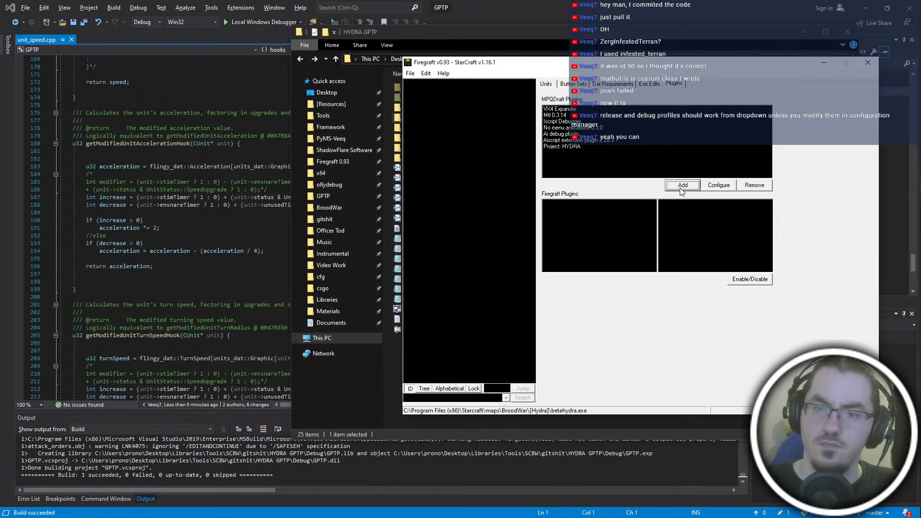
# - Switch to the [Hydra] folder, launch betahydra.exe and proceed past the StarCraft main menu
pyautogui.press('super+Tab')
pyautogui.click(354, 374)
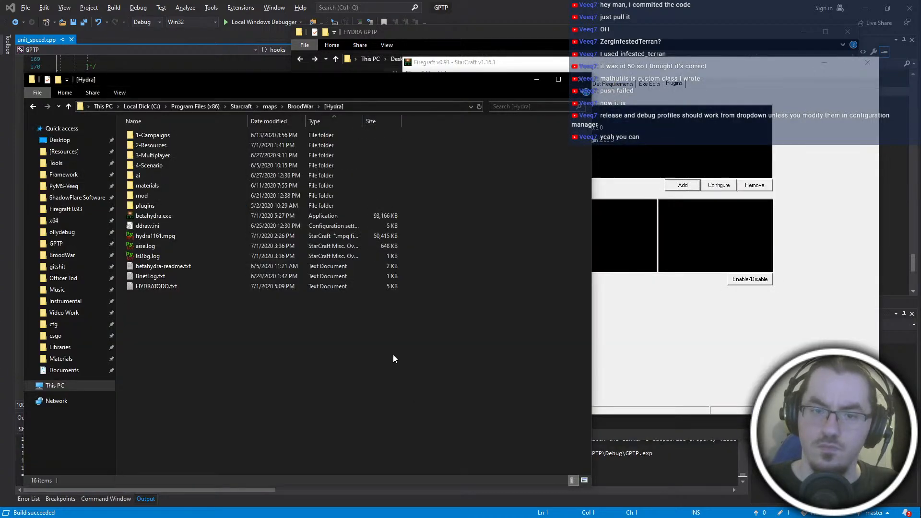
pyautogui.doubleClick(168, 219)
pyautogui.press('Return')
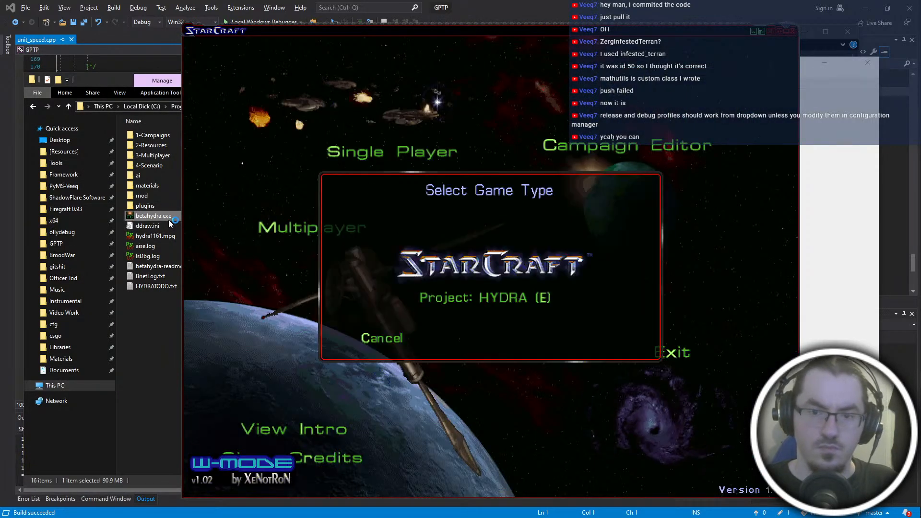
# - Start a single-player game on a Hydra test map from 2-Resources with Use Map Settings
pyautogui.press('Down')
pyautogui.press('Down')
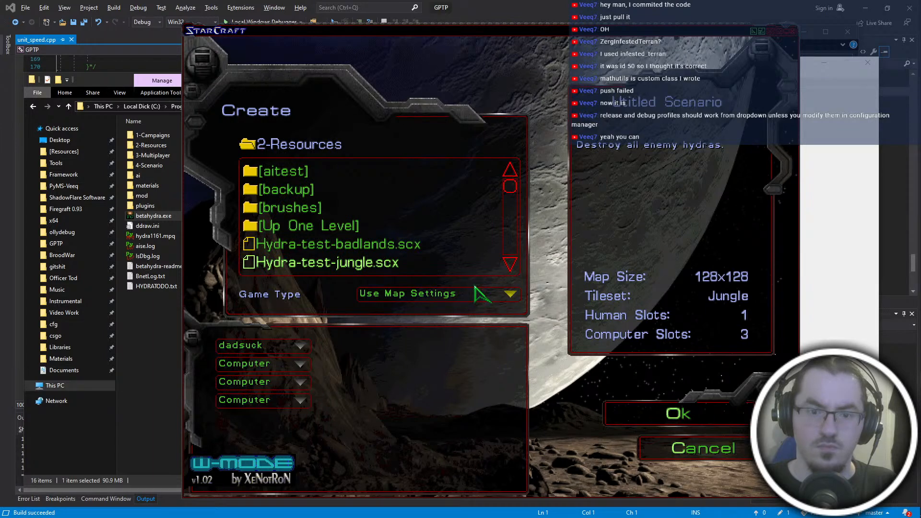
pyautogui.press('Up')
pyautogui.press('Return')
pyautogui.press('Return')
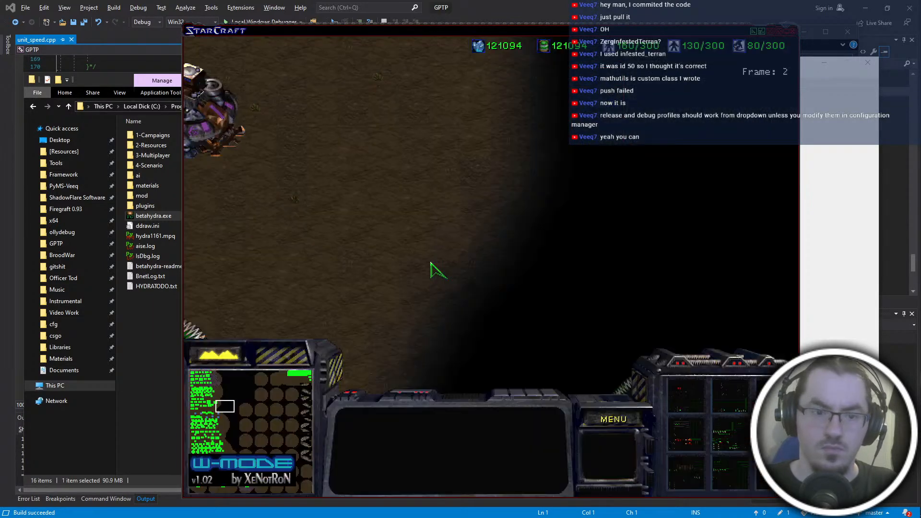
# - Spawn an Infested Terran on the open ground with the console command "spawn 50" and select it
pyautogui.press('Right')
pyautogui.press('Left')
pyautogui.press('Right')
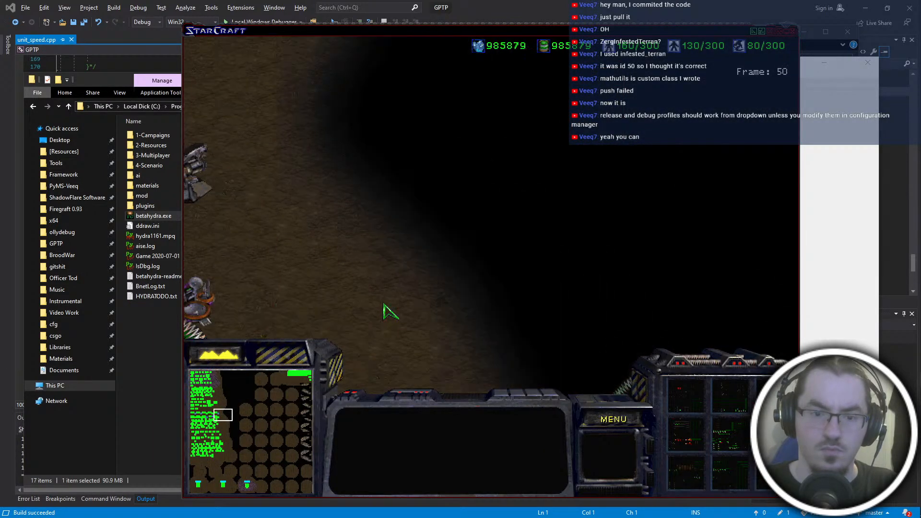
pyautogui.press('`')
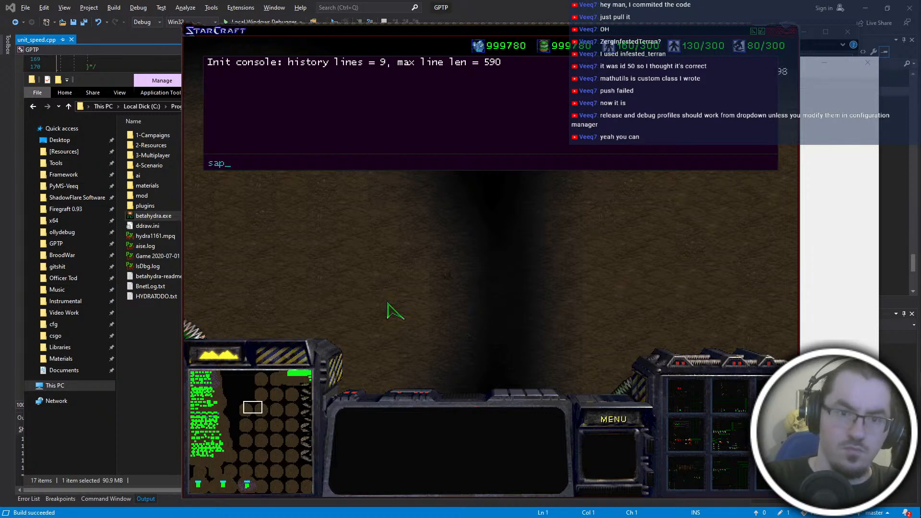
pyautogui.write('spawn 50')
pyautogui.press('Return')
pyautogui.press('`')
pyautogui.click(387, 304)
# - Order the spawned full-health Infested Terran to move west across the open terrain to test its speed
pyautogui.press('Left')
pyautogui.rightClick(418, 230)
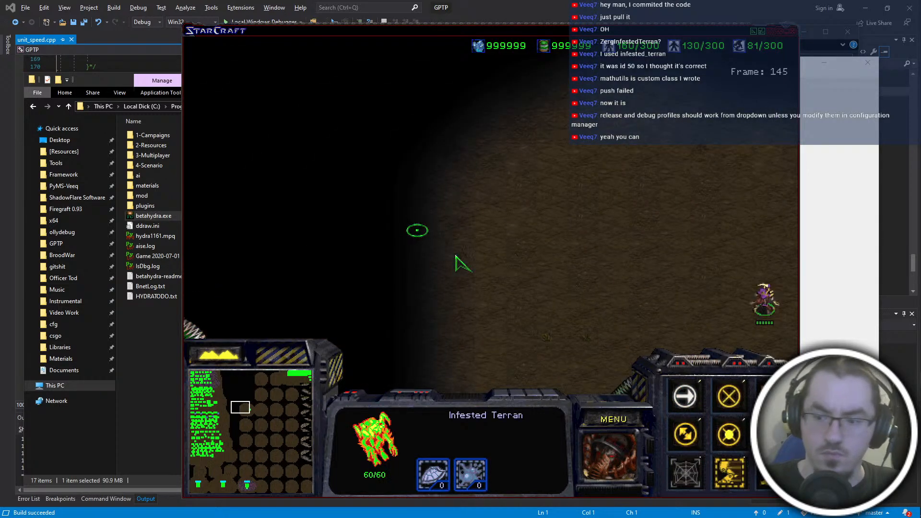
pyautogui.rightClick(379, 350)
pyautogui.press('Left')
pyautogui.rightClick(406, 242)
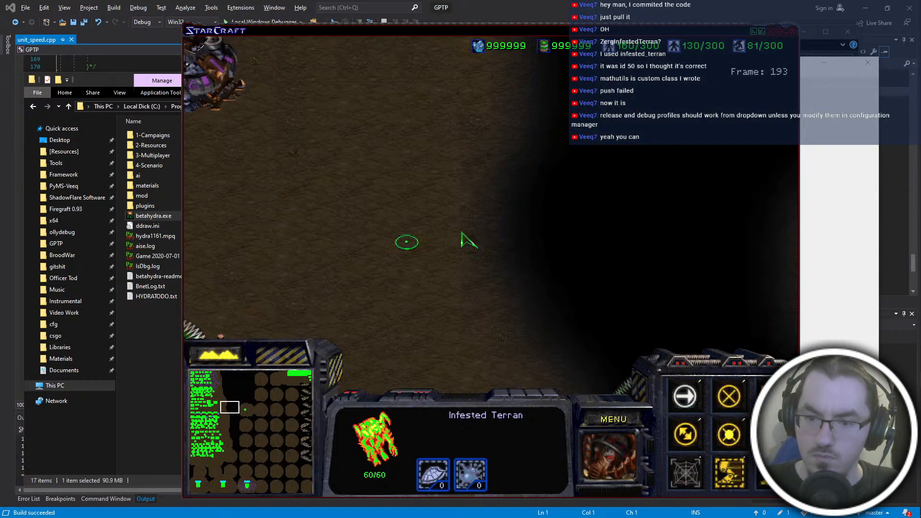
# - Move the Infested Terran near the friendly battlecruisers and order a battlecruiser to attack it to lower its health
pyautogui.press('Down')
pyautogui.rightClick(581, 265)
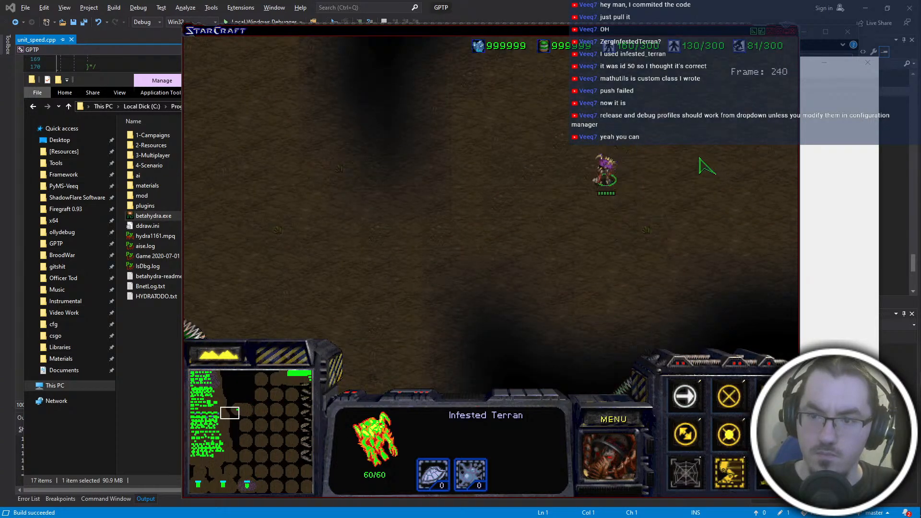
pyautogui.rightClick(518, 258)
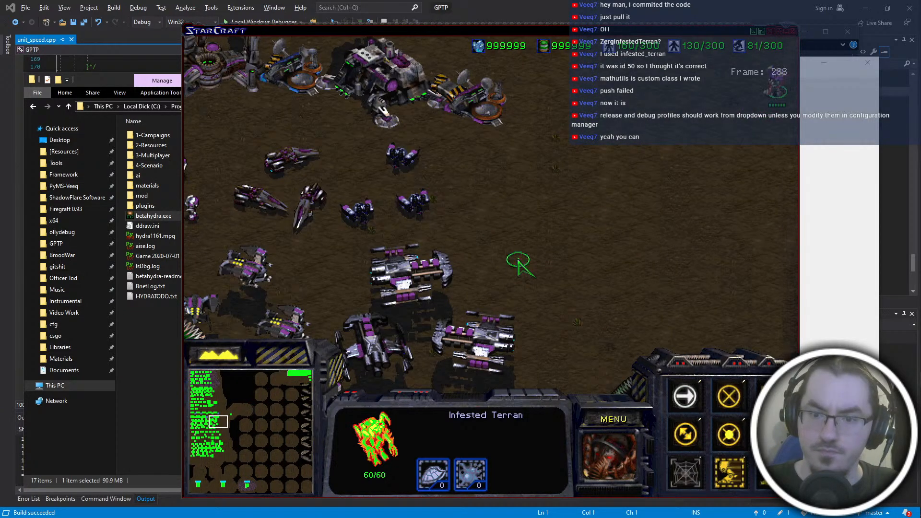
pyautogui.moveTo(486, 256); pyautogui.dragTo(422, 275)
pyautogui.press('a')
pyautogui.click(674, 167)
# - Select the damaged Infested Terran and order it back and forth across the open ground to test its speed
pyautogui.click(610, 167)
pyautogui.rightClick(695, 99)
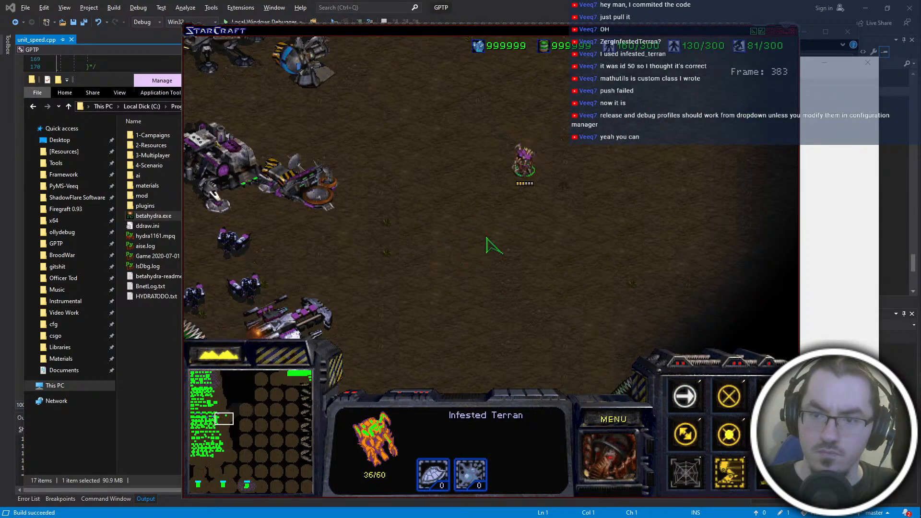
pyautogui.rightClick(664, 188)
pyautogui.rightClick(536, 253)
pyautogui.rightClick(706, 224)
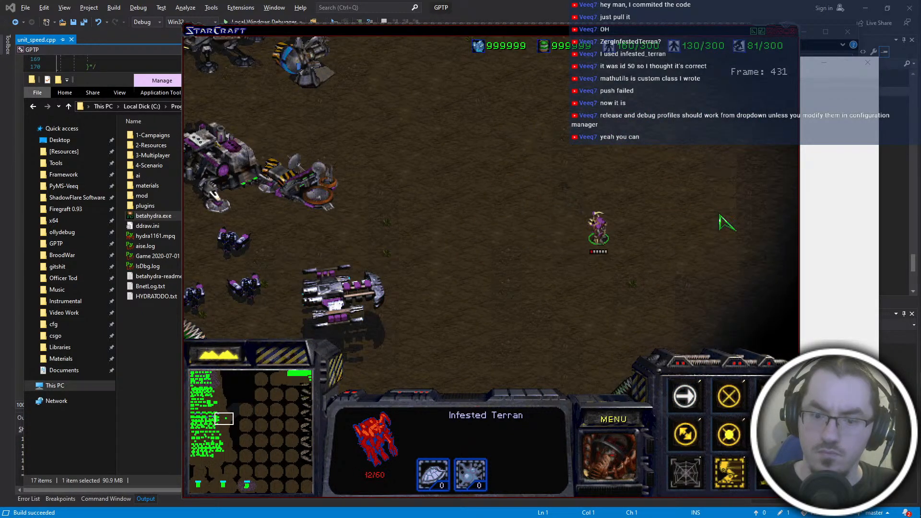
pyautogui.rightClick(649, 224)
pyautogui.rightClick(376, 251)
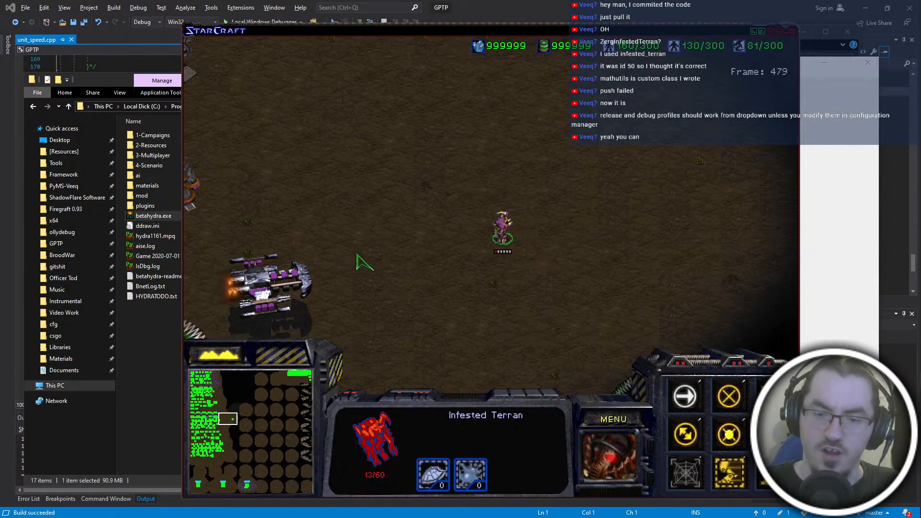
# - Quit the mission and exit StarCraft back to the [Hydra] folder
pyautogui.click(605, 423)
pyautogui.press('e')
pyautogui.press('q')
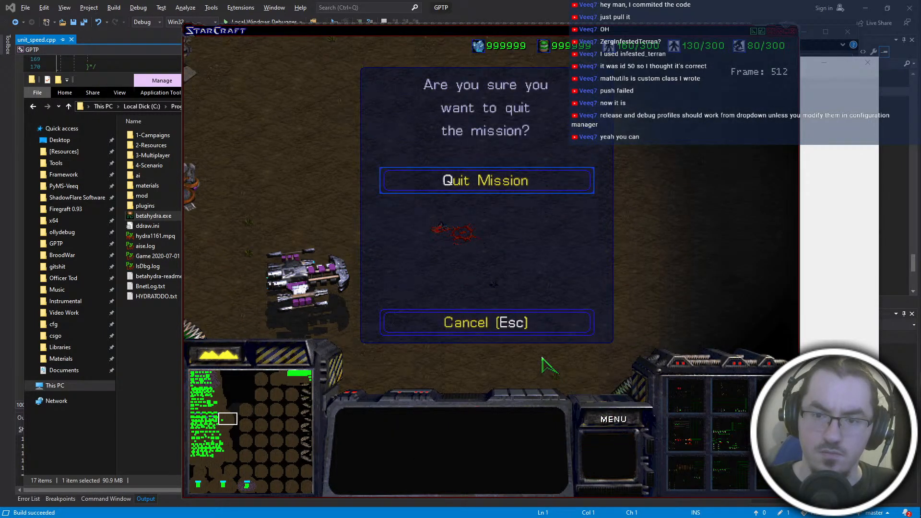
pyautogui.click(513, 324)
pyautogui.press('x')
pyautogui.press('x')
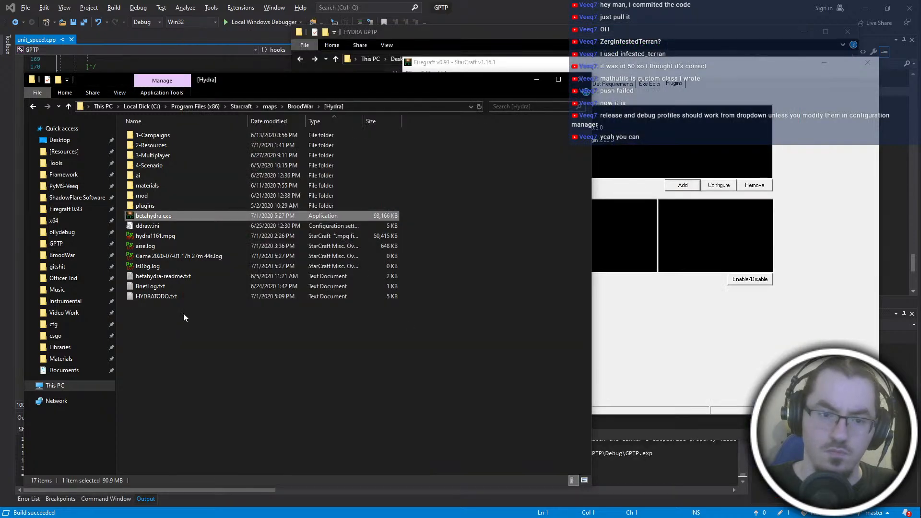
pyautogui.rightClick(167, 256)
pyautogui.click(208, 294)
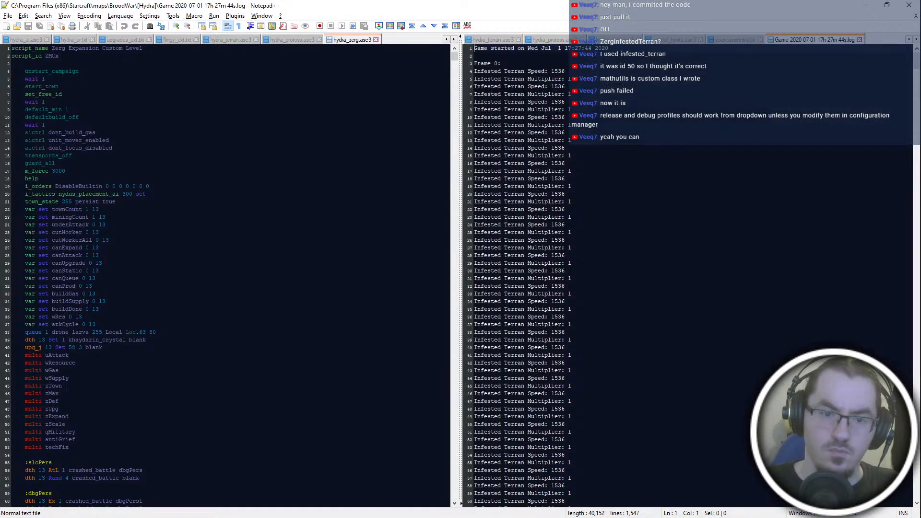
pyautogui.click(634, 264)
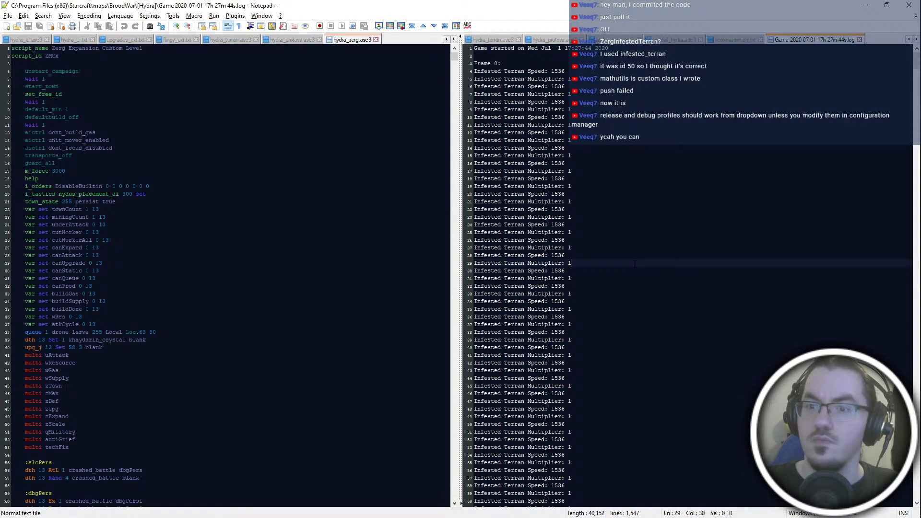
pyautogui.scroll(-20, 517, 273)
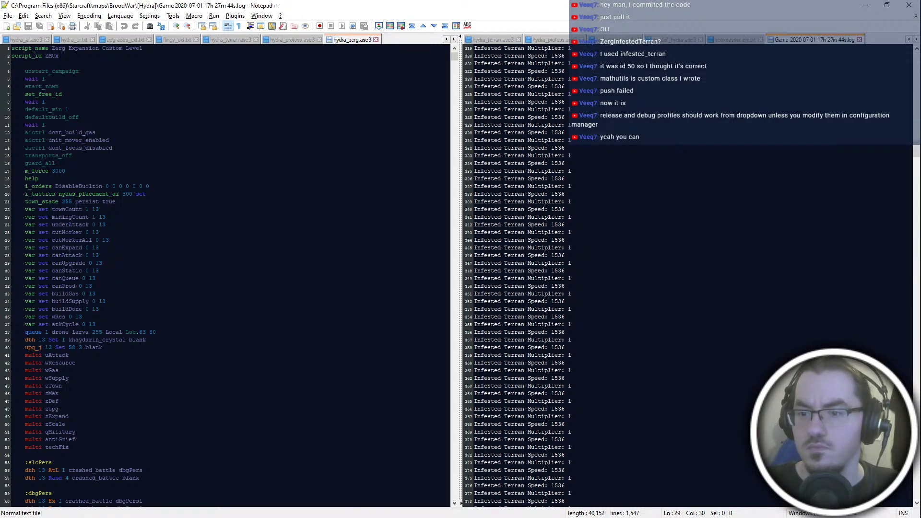
pyautogui.scroll(-20, 634, 263)
pyautogui.scroll(20, 635, 263)
pyautogui.scroll(-20, 635, 263)
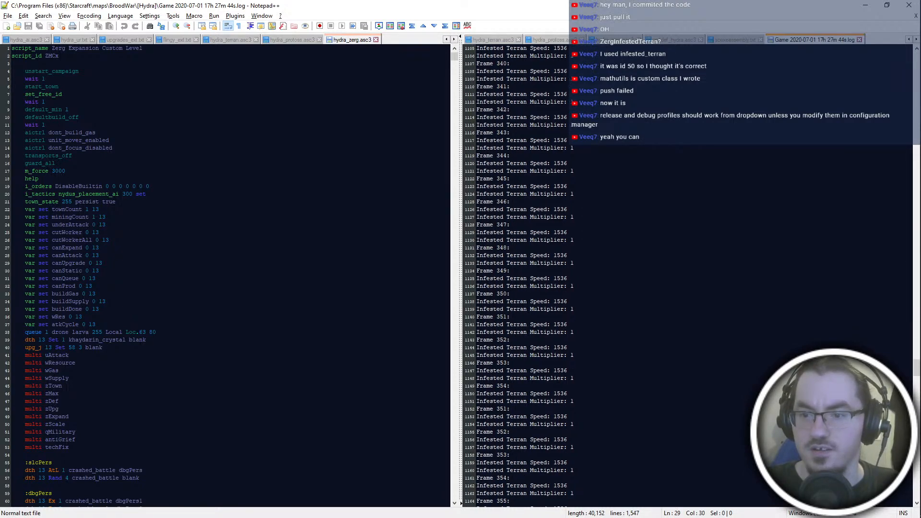
pyautogui.scroll(-20, 517, 275)
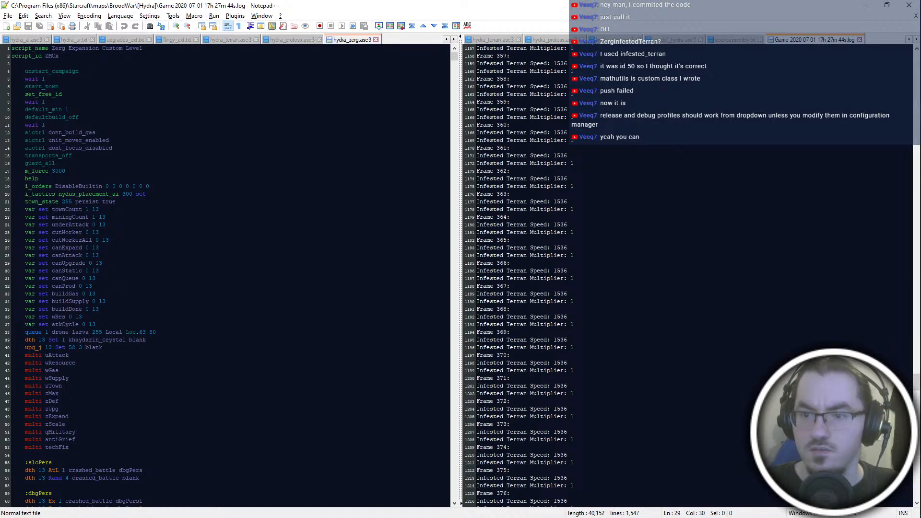
pyautogui.scroll(20, 518, 275)
pyautogui.scroll(-20, 518, 275)
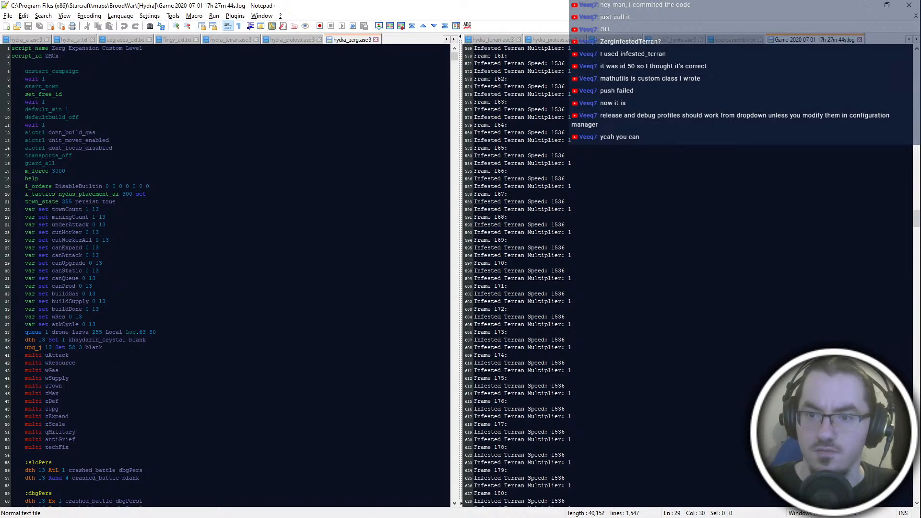
pyautogui.scroll(-20, 518, 275)
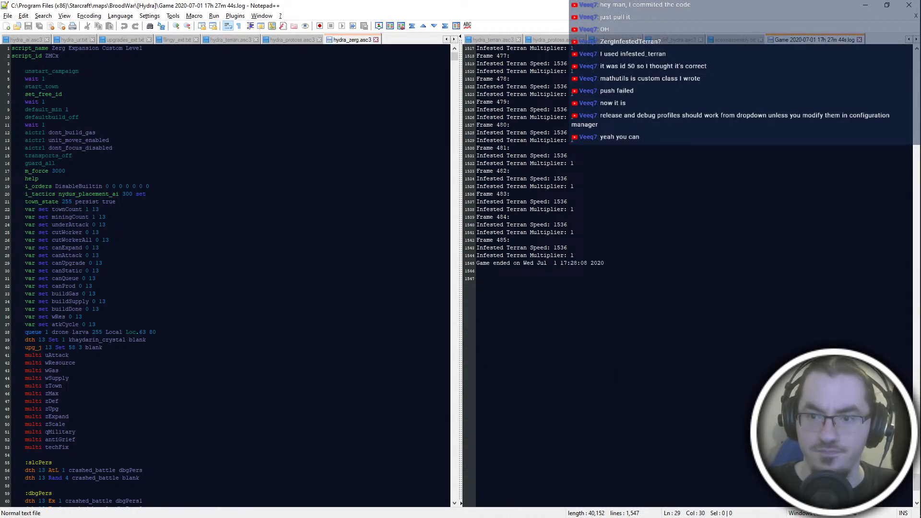
pyautogui.click(476, 325)
pyautogui.hotkey('ctrl', 'w')
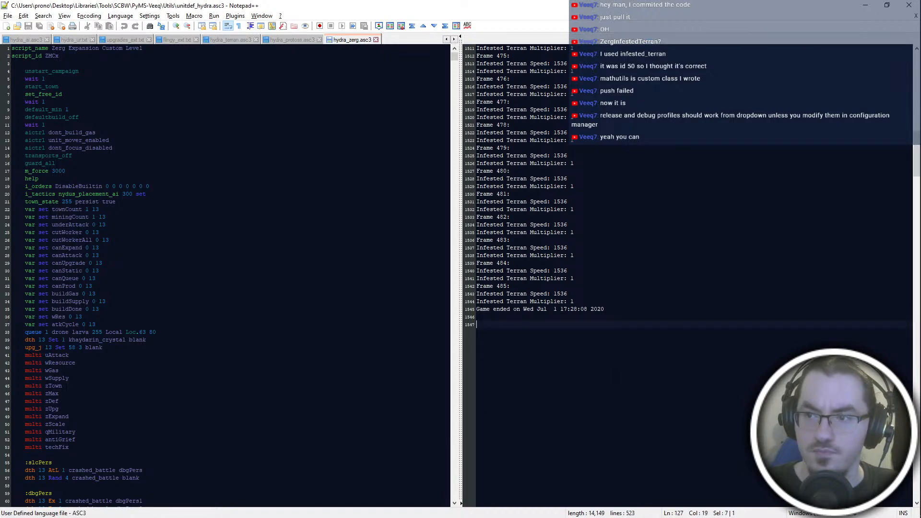
pyautogui.hotkey('alt', 'Tab')
pyautogui.click(317, 326)
pyautogui.click(239, 256)
pyautogui.hotkey('shift', 'Delete')
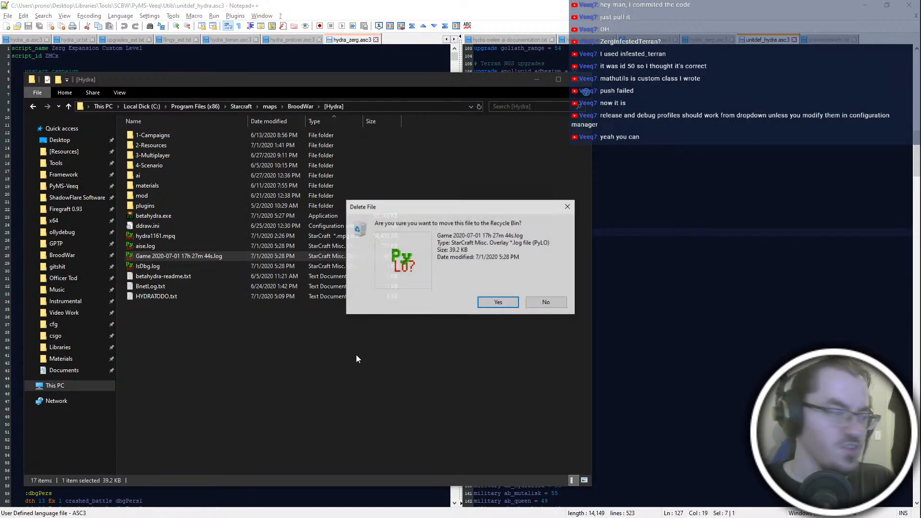
pyautogui.press('Return')
# - Switch to Visual Studio and locate the UnitId::ZergInfestedTerran branch of the speed hook in unit_speed.cpp
pyautogui.hotkey('alt', 'Tab')
pyautogui.click(278, 299)
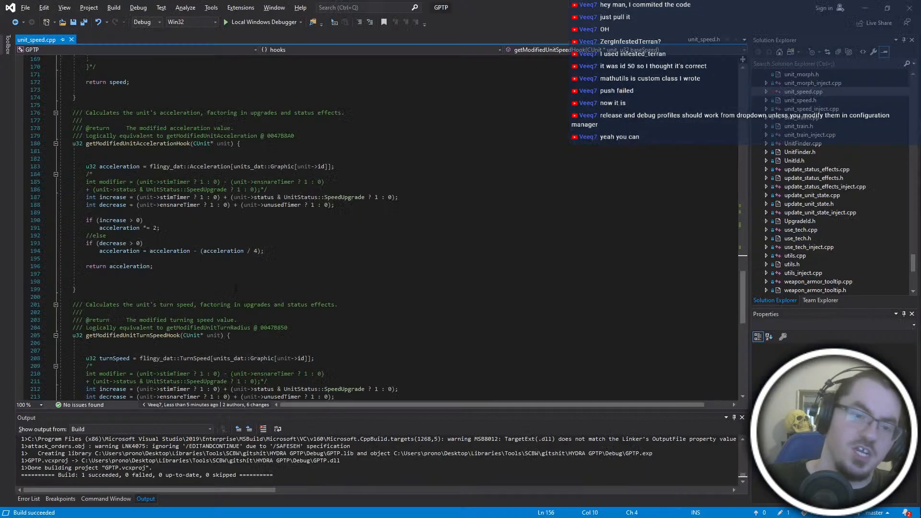
pyautogui.click(271, 310)
pyautogui.scroll(-18, 270, 297)
pyautogui.scroll(20, 270, 297)
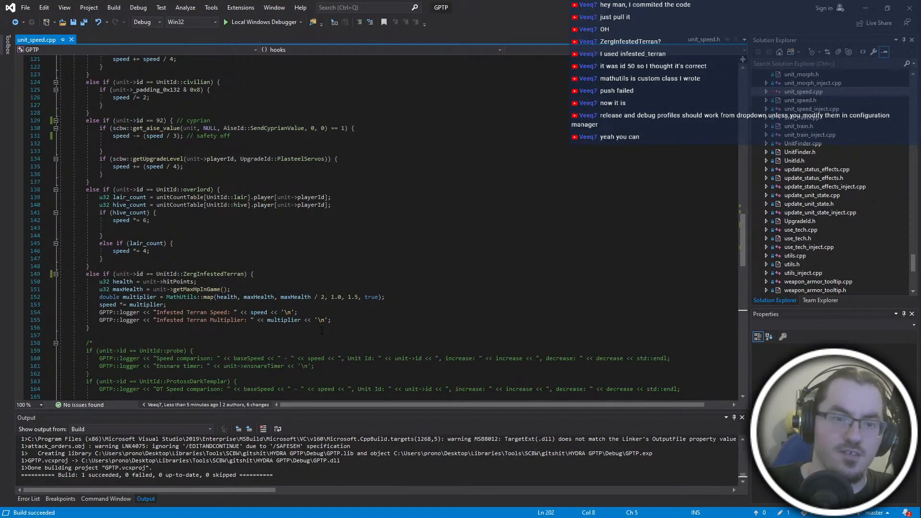
pyautogui.click(214, 320)
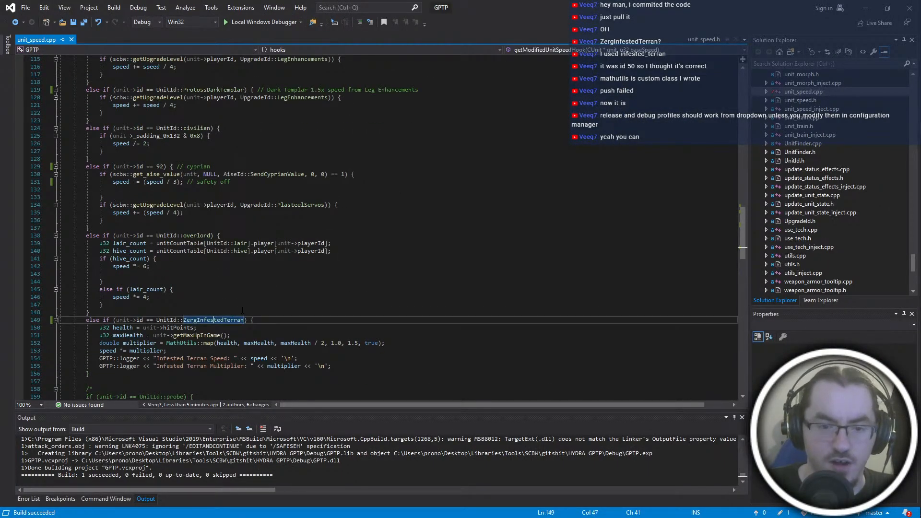
pyautogui.scroll(-2, 230, 307)
# - Replace UnitId::overlord with UnitId::ZergOverlord in the overlord speed condition
pyautogui.click(209, 189)
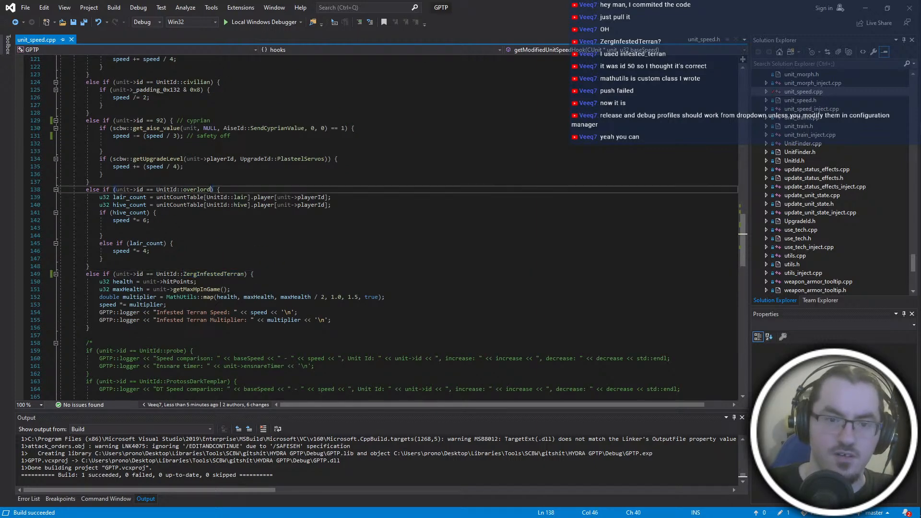
pyautogui.scroll(4, 288, 235)
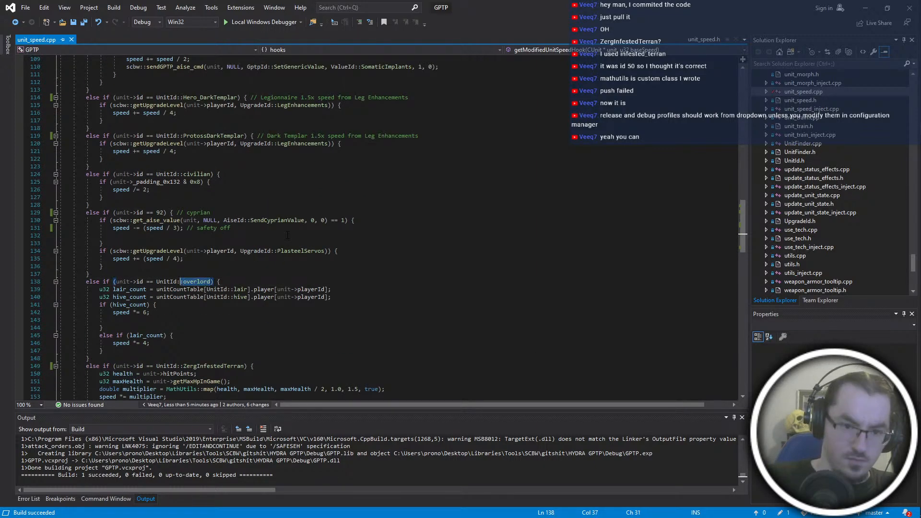
pyautogui.write('ZergOver')
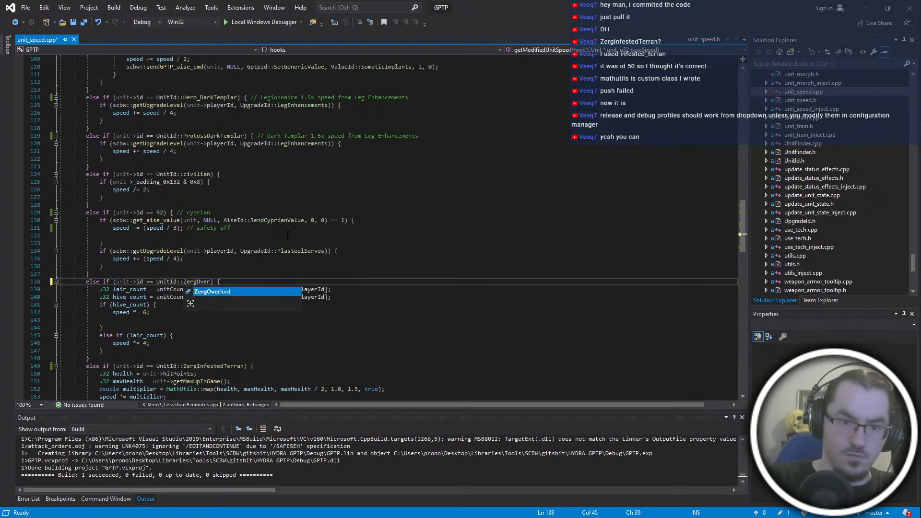
pyautogui.press('Tab')
# - Change the unit IDs in the lair_count and hive_count lookups to UnitId::ZergLair and UnitId::ZergHive
pyautogui.doubleClick(241, 289)
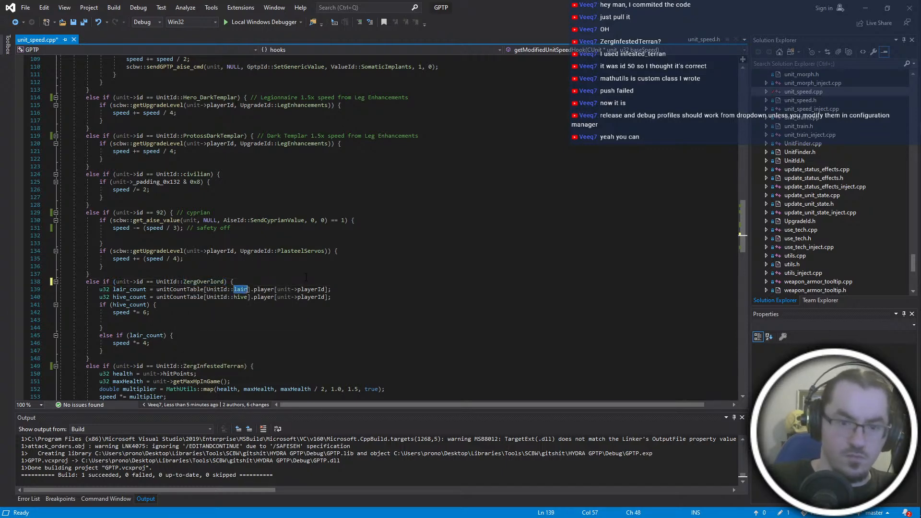
pyautogui.write('ZergLa')
pyautogui.press('Return')
pyautogui.press('BackSpace')
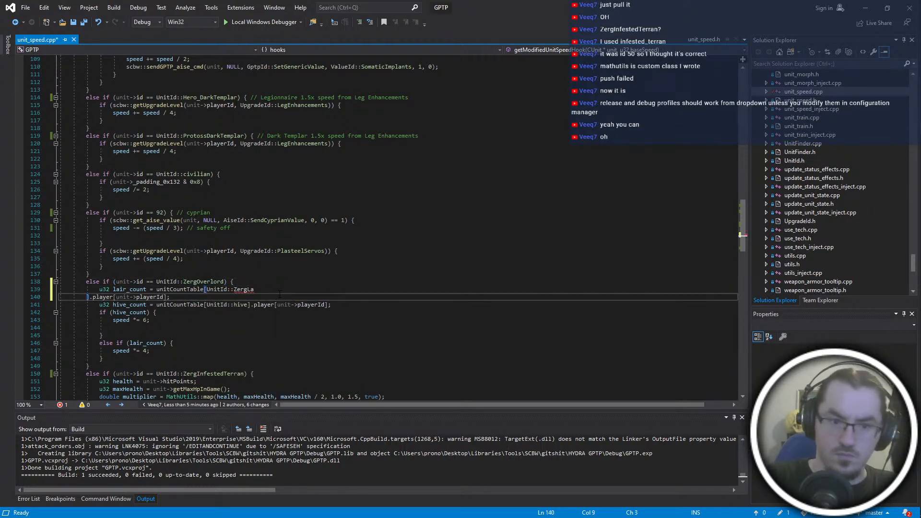
pyautogui.press('BackSpace')
pyautogui.write('ir')
pyautogui.click(257, 297)
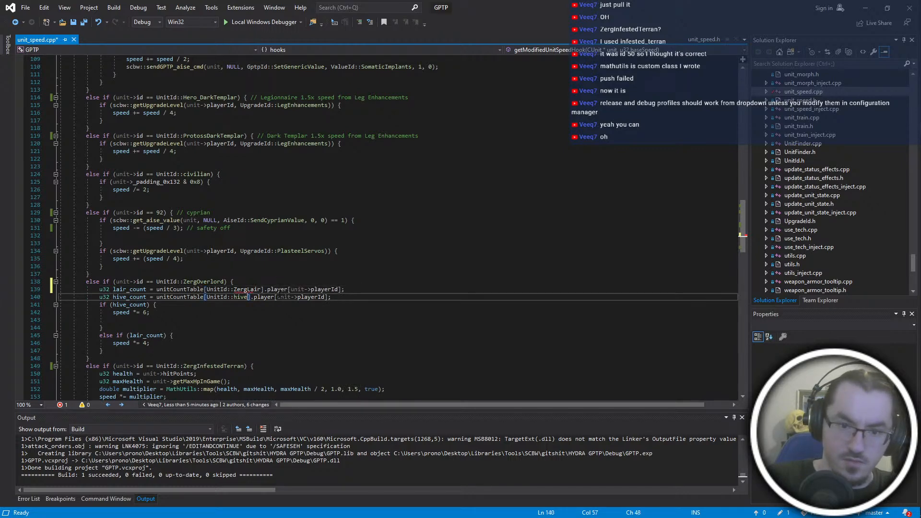
pyautogui.hotkey('ctrl', 'BackSpace')
pyautogui.write('ZergHive')
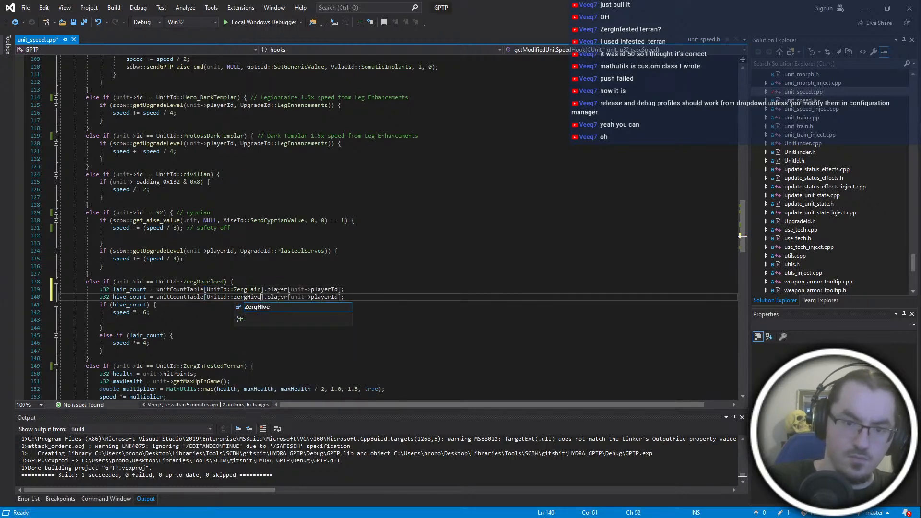
# - Replace the numeric ID 92 in the cyprian speed condition with UnitId::TerranCyprian
pyautogui.click(286, 212)
pyautogui.scroll(2, 287, 309)
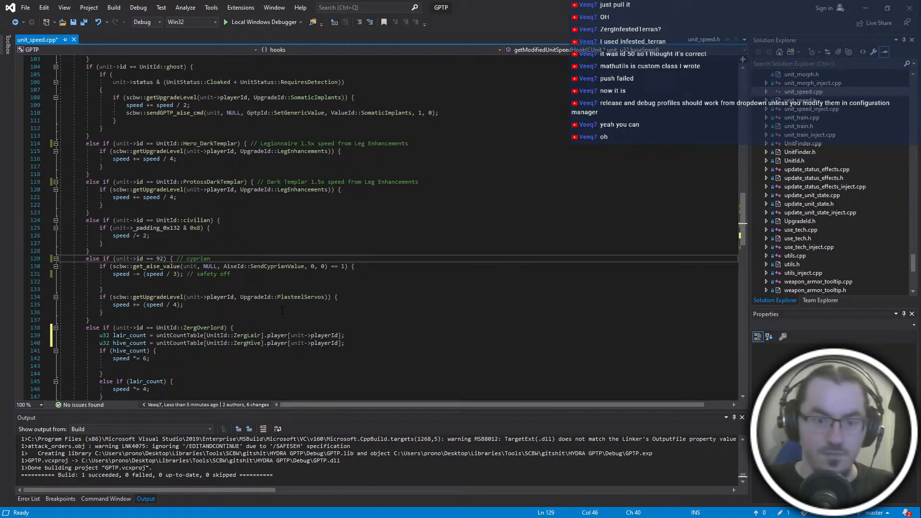
pyautogui.scroll(2, 256, 279)
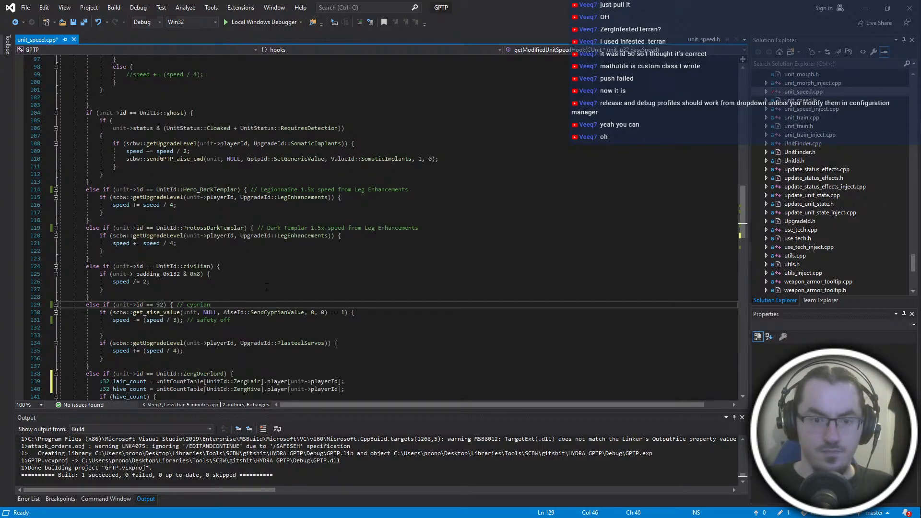
pyautogui.click(163, 304)
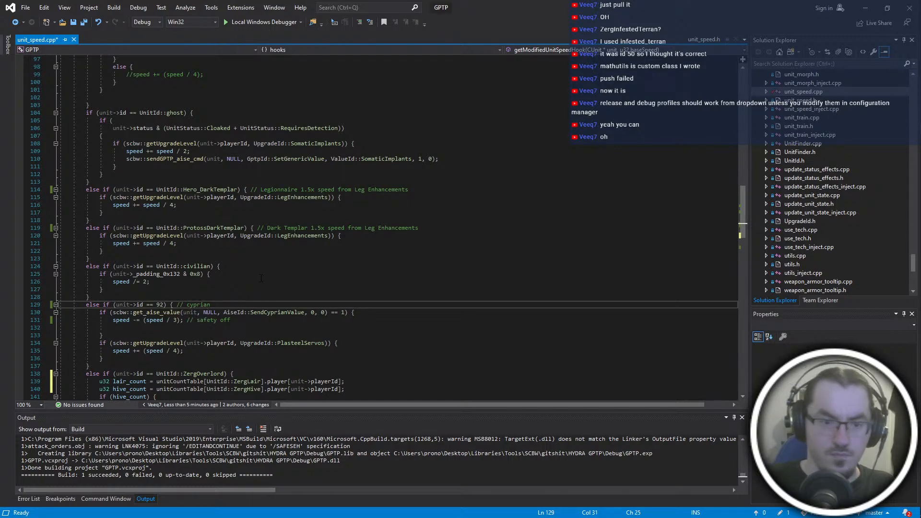
pyautogui.hotkey('ctrl', 'shift', 'Left')
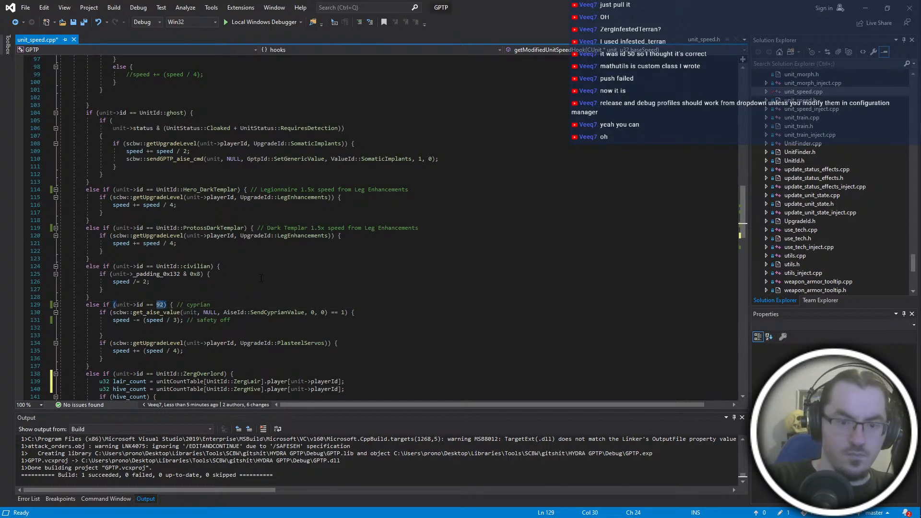
pyautogui.write('UnitId::TerranC')
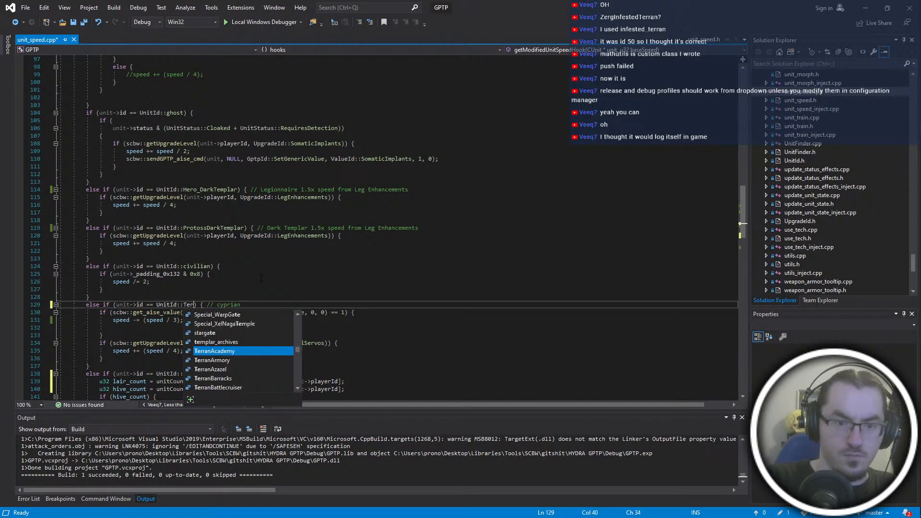
pyautogui.write('yprian')
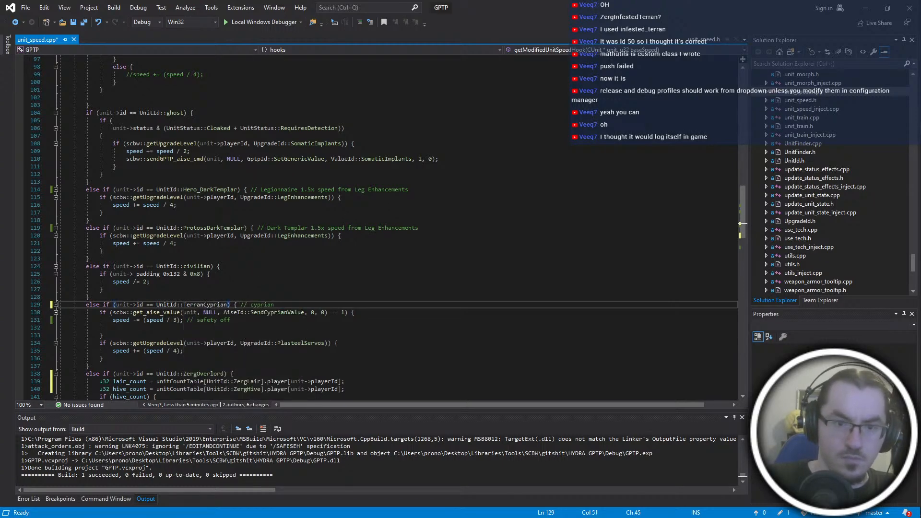
# - Replace UnitId::Hero_DarkTemplar with UnitId::ProtossLegionnaire in the Legionnaire speed condition
pyautogui.scroll(4, 384, 226)
pyautogui.moveTo(239, 281); pyautogui.dragTo(183, 281)
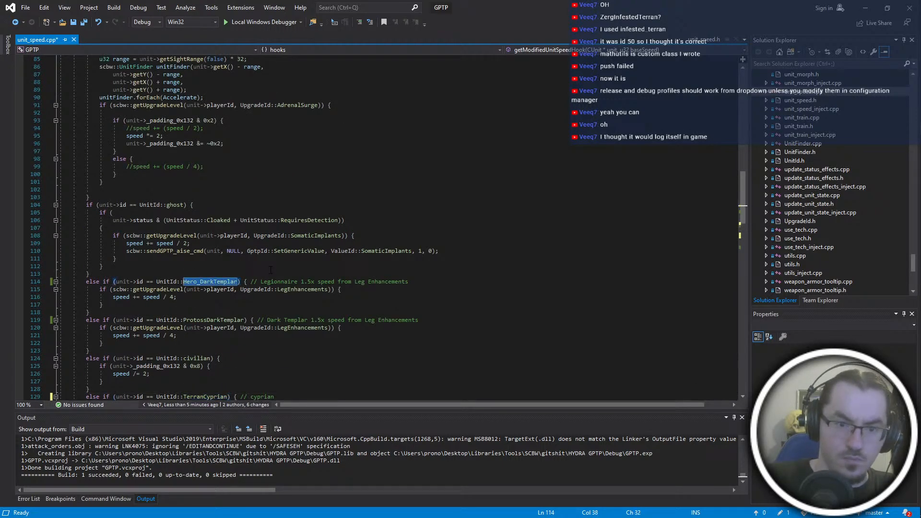
pyautogui.write('ProtossL')
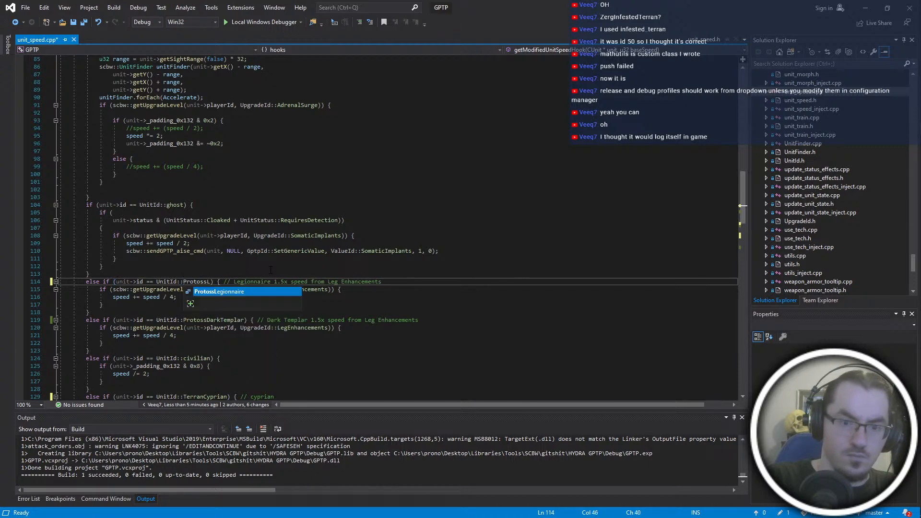
pyautogui.press('Tab')
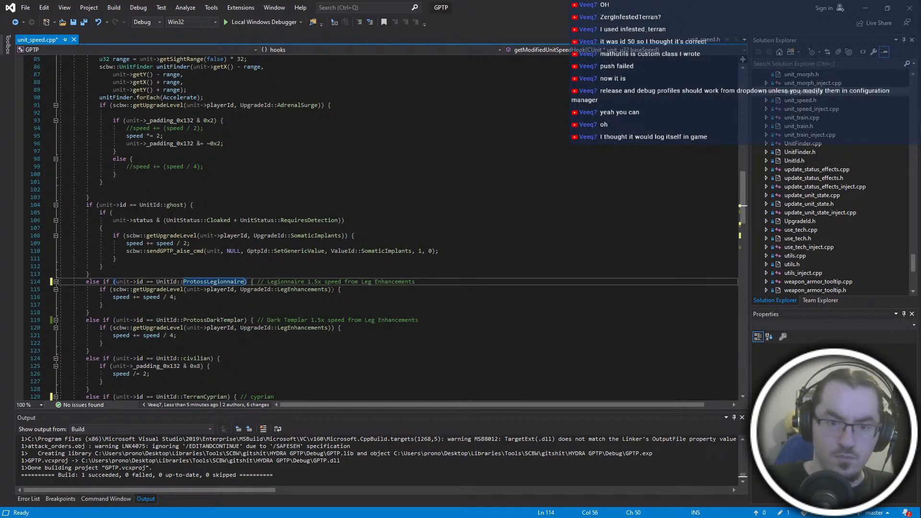
# - Replace UnitId::ghost with UnitId::TerranGhost in the Somatic Implants speed condition
pyautogui.scroll(-2, 297, 289)
pyautogui.click(228, 282)
pyautogui.scroll(4, 259, 270)
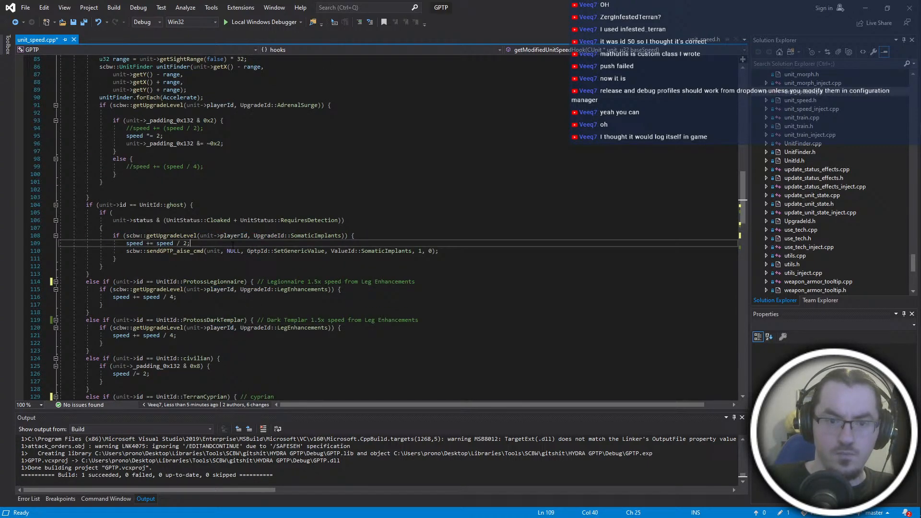
pyautogui.click(234, 288)
pyautogui.doubleClick(175, 251)
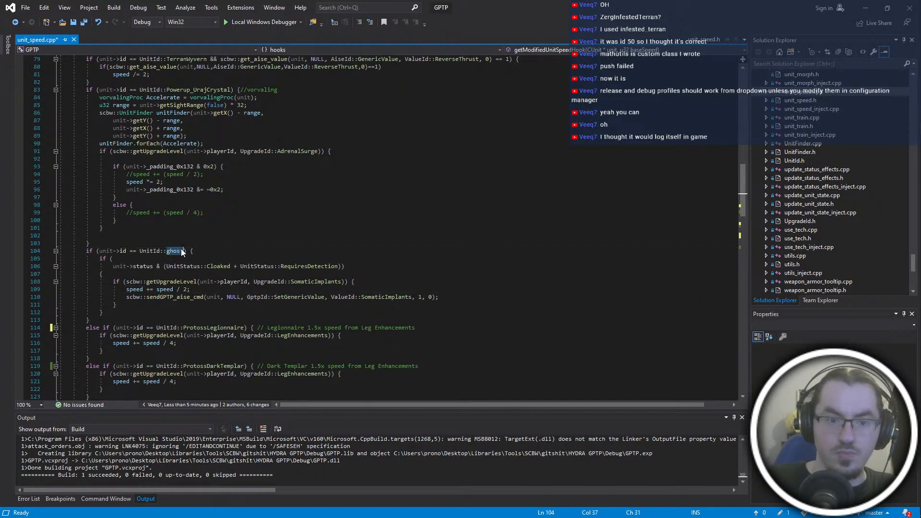
pyautogui.write('TerranGhost')
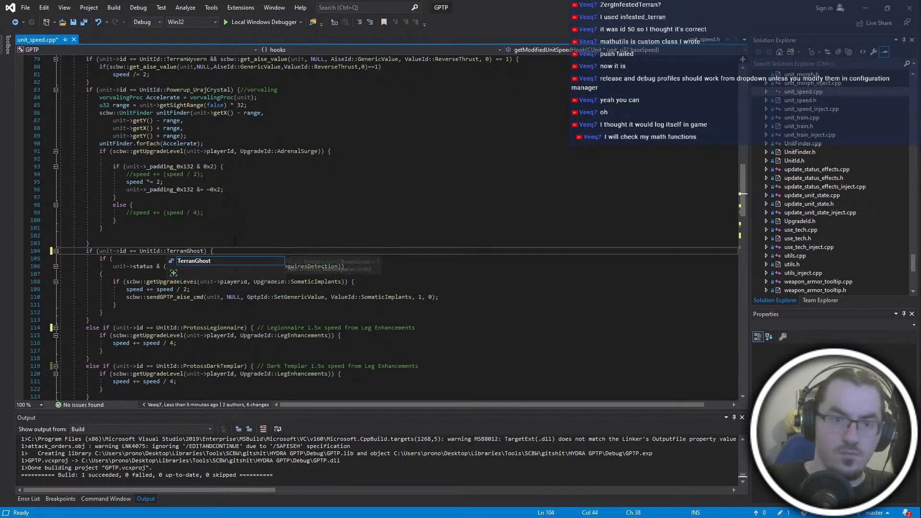
pyautogui.click(233, 245)
# - Replace UnitId::Powerup_UrajCrystal with UnitId::ZergVorvaling in the vorvaling speed condition
pyautogui.scroll(4, 235, 240)
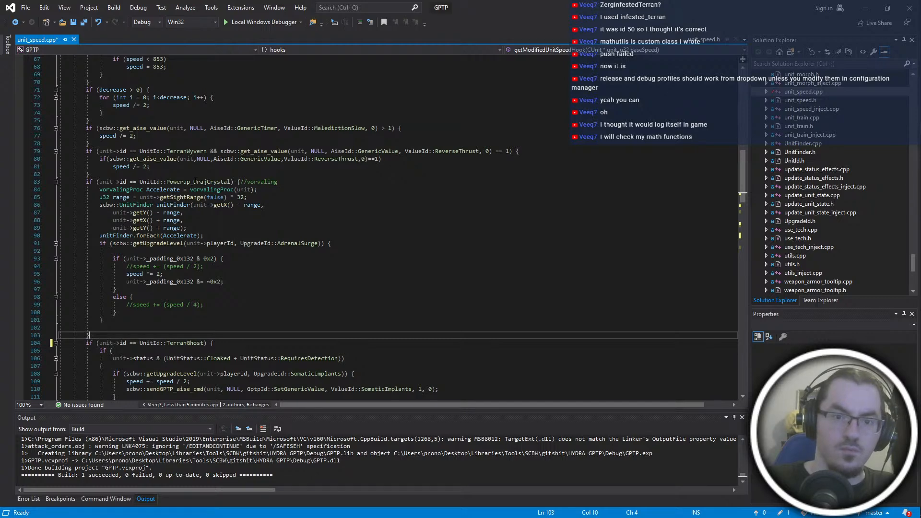
pyautogui.doubleClick(225, 182)
pyautogui.write('ZergVo')
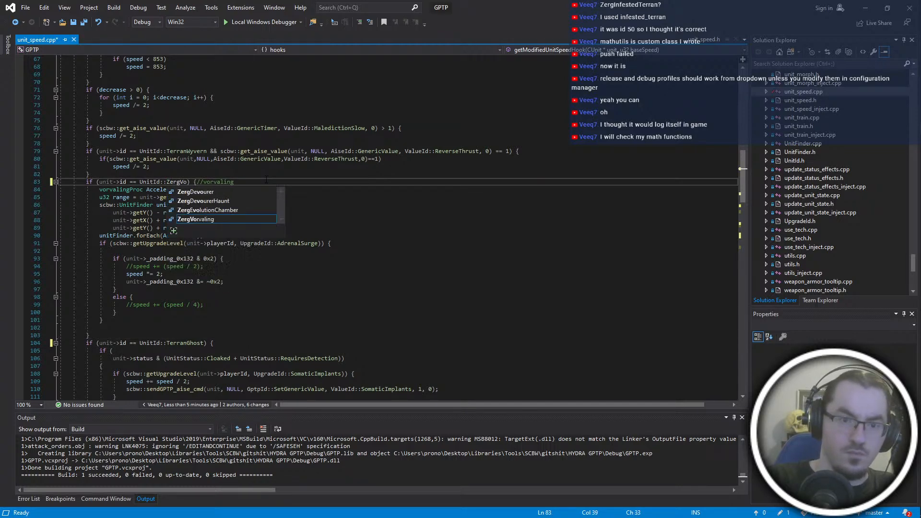
pyautogui.write('rv')
pyautogui.press('Escape')
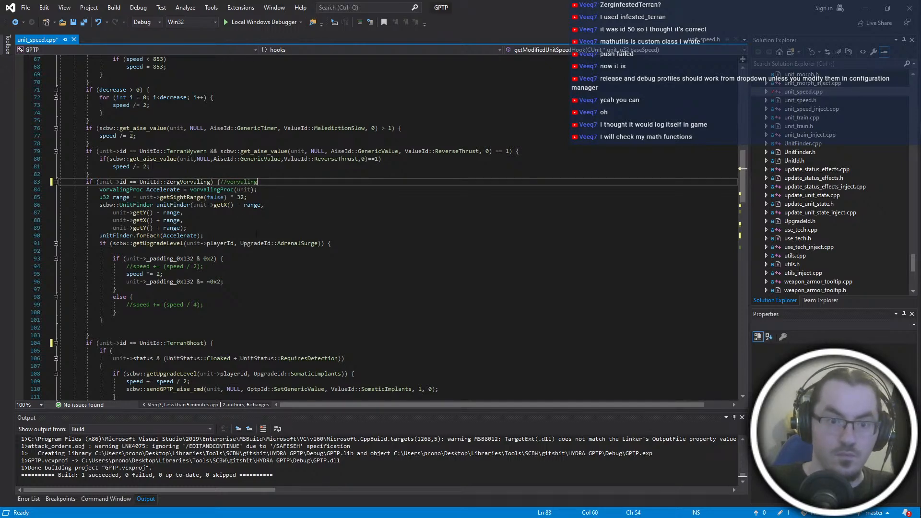
# - Replace UnitId::scout with UnitId::ProtossScout in the speed increase condition
pyautogui.scroll(4, 377, 228)
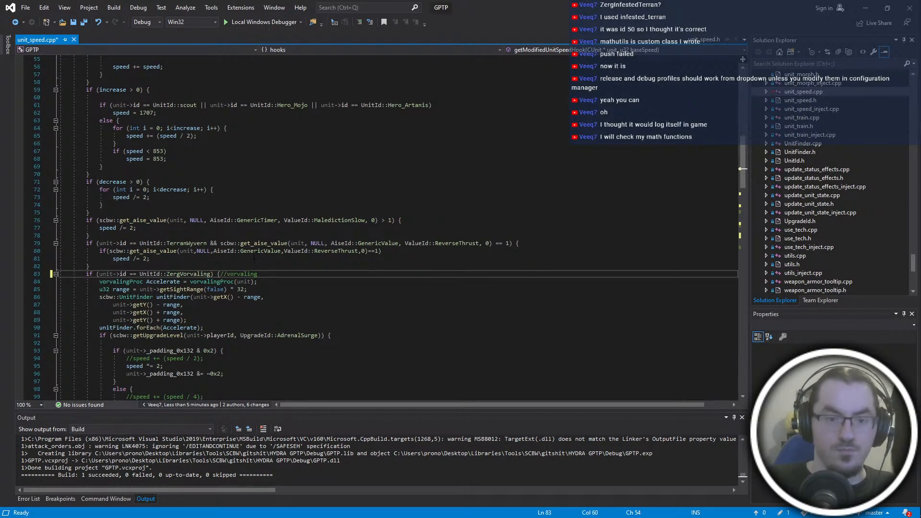
pyautogui.scroll(4, 254, 258)
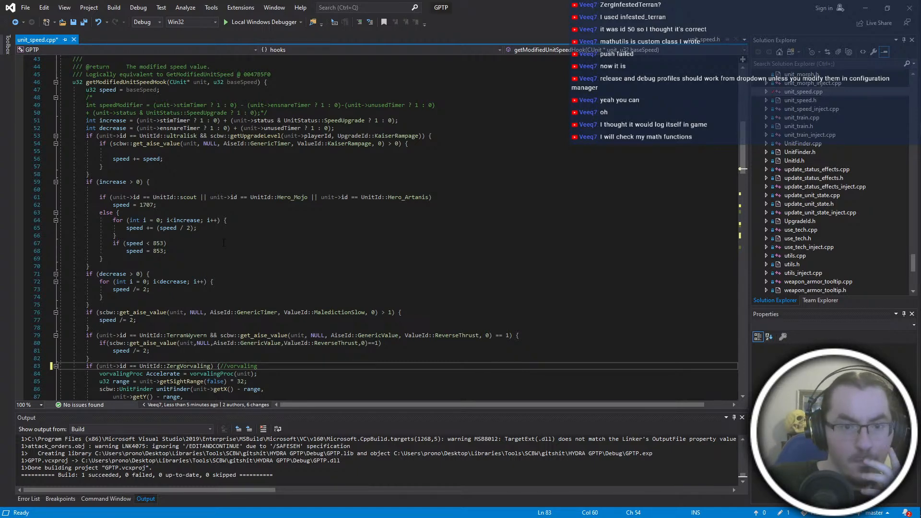
pyautogui.doubleClick(196, 197)
pyautogui.write('ProtossSco')
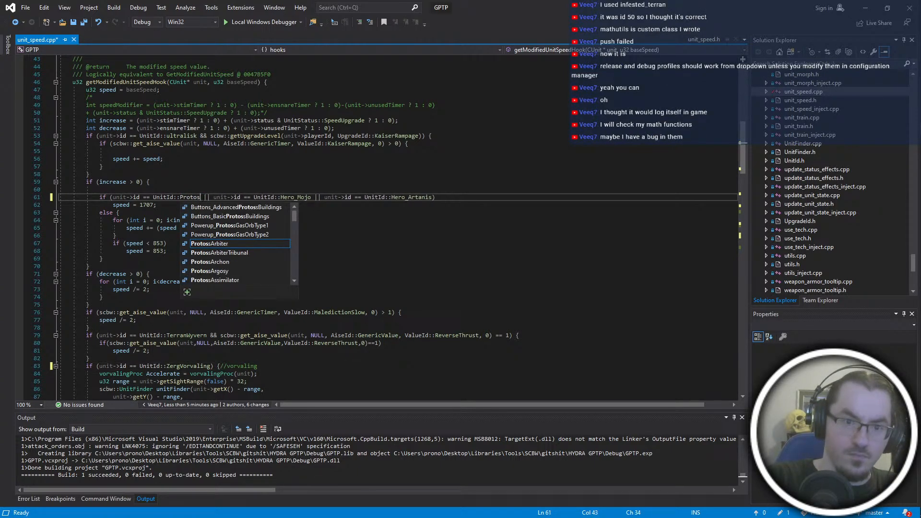
pyautogui.write('ut')
pyautogui.click(382, 301)
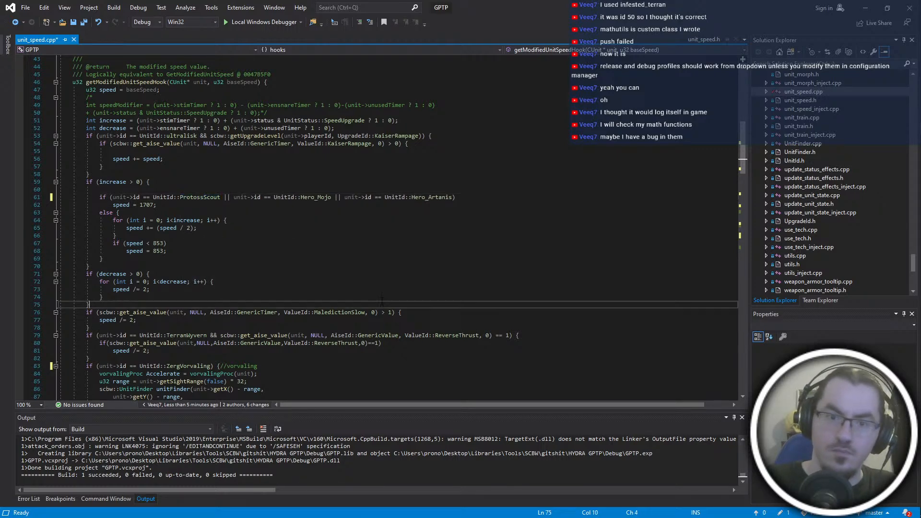
pyautogui.click(229, 190)
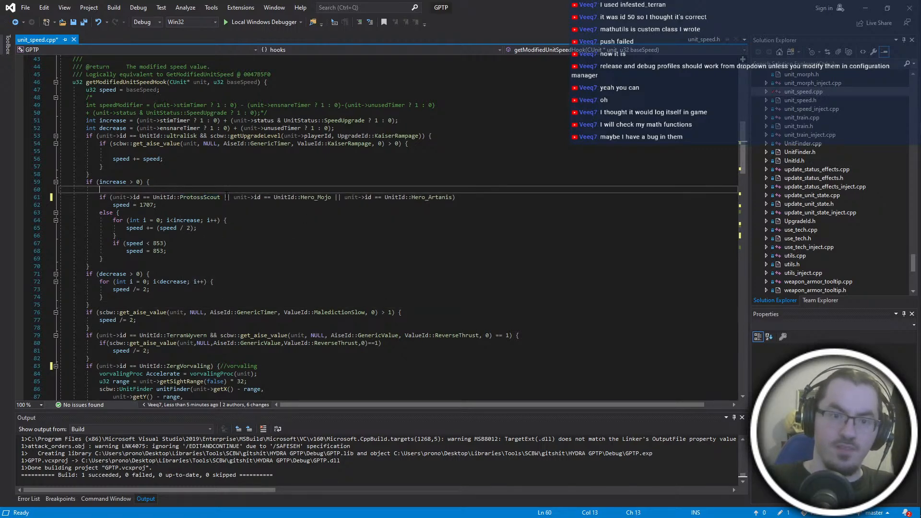
pyautogui.moveTo(224, 197); pyautogui.dragTo(356, 198)
pyautogui.click(354, 256)
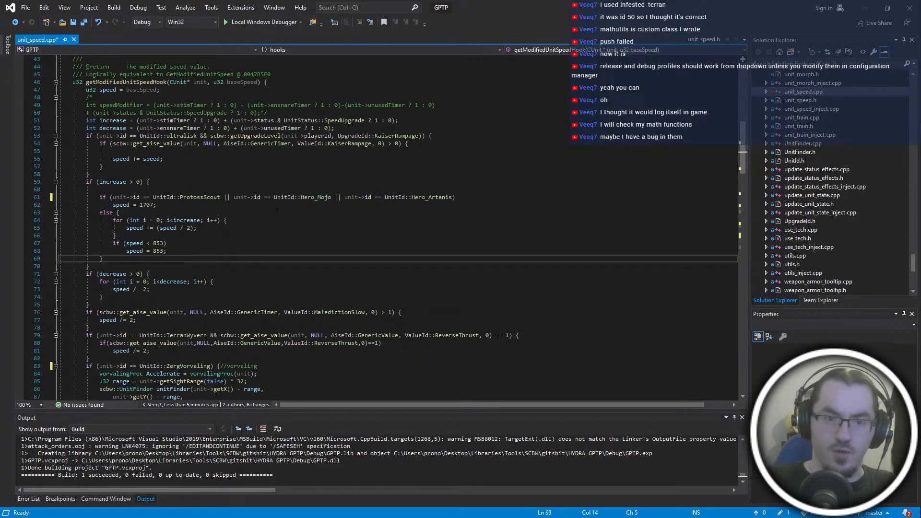
# - Replace UnitId::ultralisk with UnitId::ZergUltralisk in the Kaiser Rampage condition and save unit_speed.cpp
pyautogui.scroll(4, 374, 228)
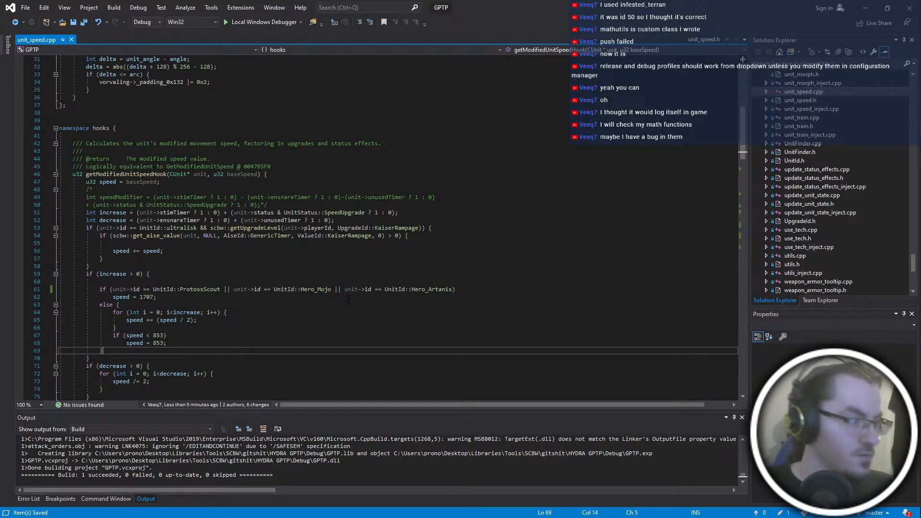
pyautogui.doubleClick(183, 228)
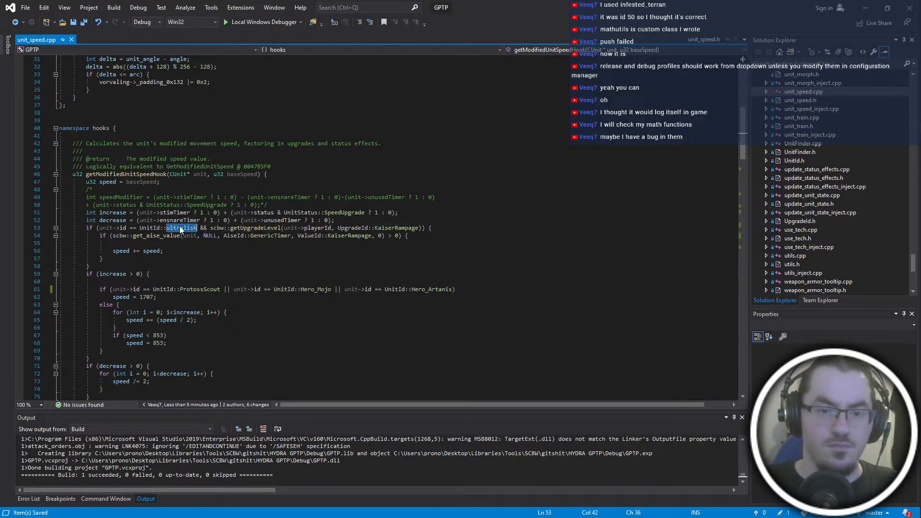
pyautogui.write('ZergUltralisk')
pyautogui.press('Escape')
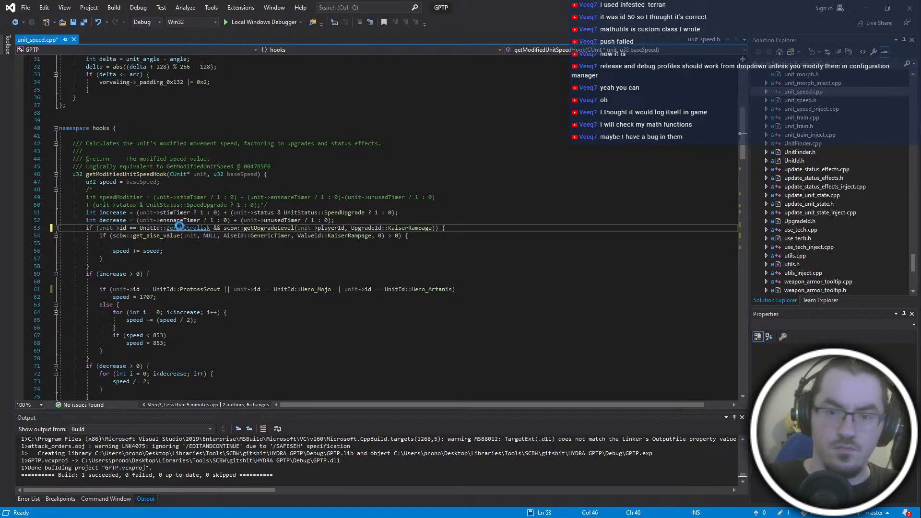
pyautogui.hotkey('ctrl', 's')
pyautogui.click(449, 343)
# - Turn the TerranGhost condition into an else if branch, save unit_speed.cpp and build the solution
pyautogui.scroll(-2, 431, 336)
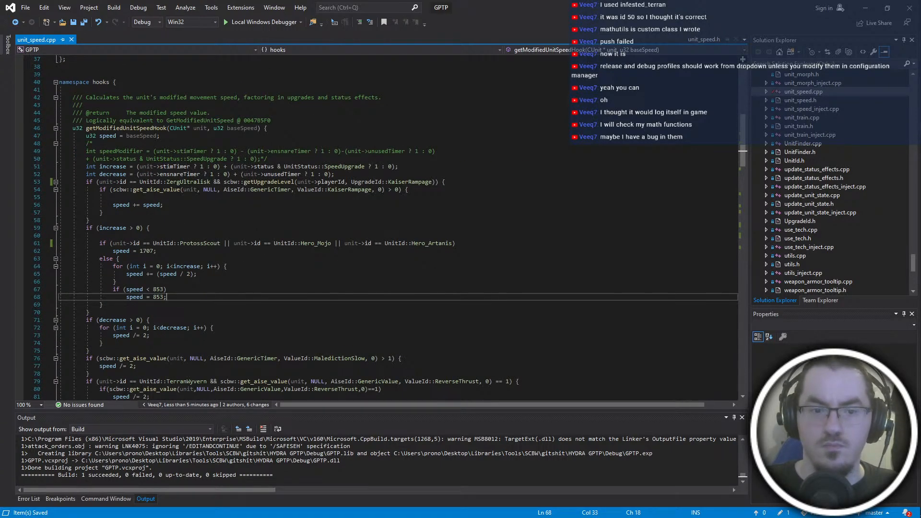
pyautogui.scroll(-20, 334, 291)
pyautogui.scroll(2, 326, 291)
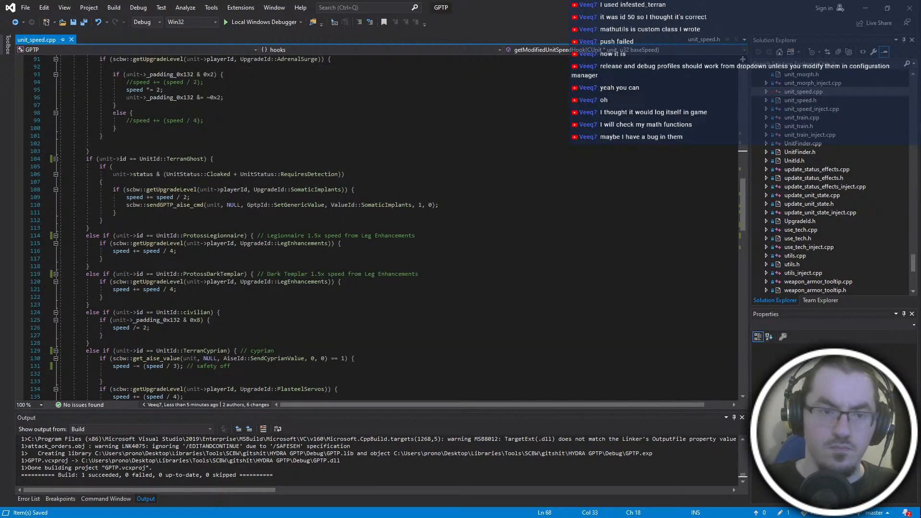
pyautogui.click(87, 158)
pyautogui.write('else if')
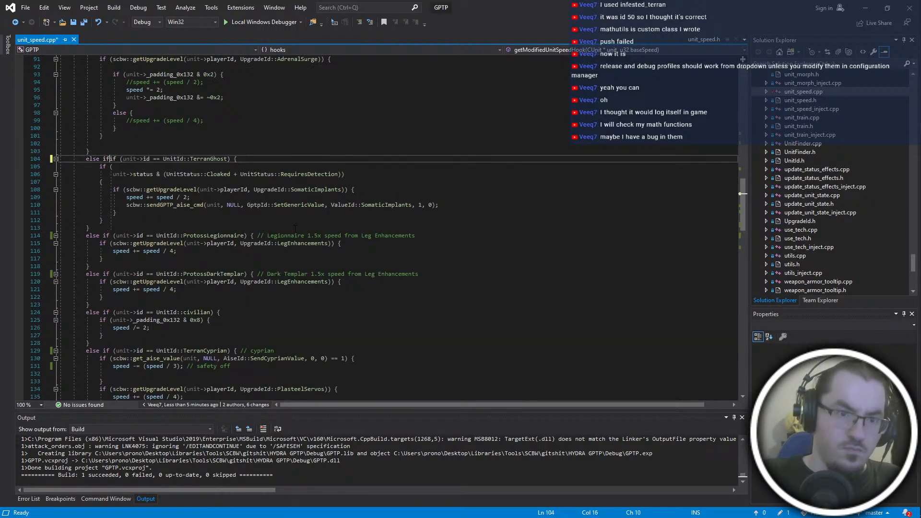
pyautogui.hotkey('ctrl', 's')
pyautogui.press('BackSpace')
pyautogui.press('BackSpace')
pyautogui.press('BackSpace')
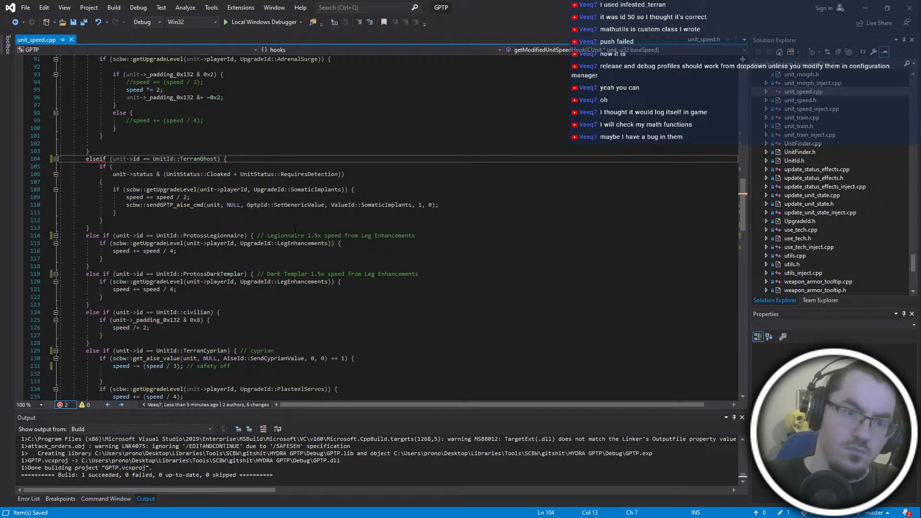
pyautogui.hotkey('ctrl', 'shift', 'b')
# - Switch to the HYDRA GPTP repository in the Git client and stage the uncommitted hooks/unit_speed.cpp changes
pyautogui.hotkey('alt', 'Tab')
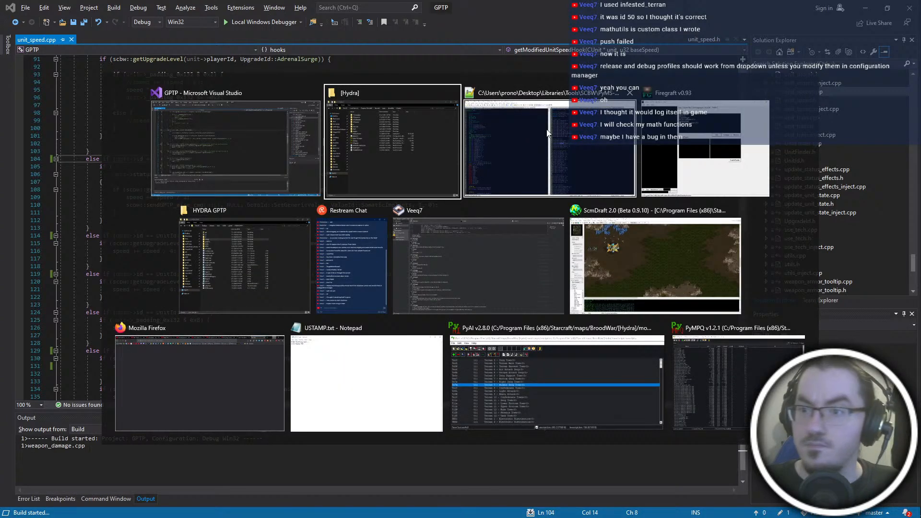
pyautogui.press('Escape')
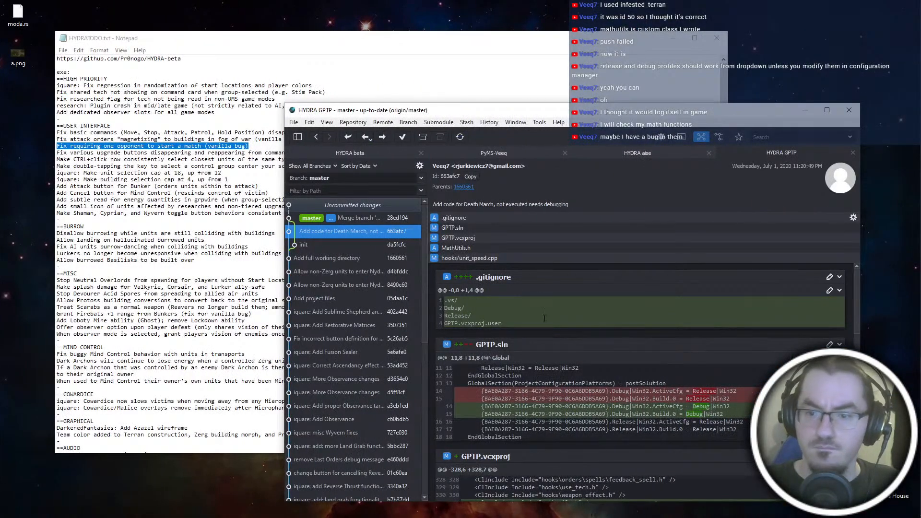
pyautogui.click(364, 207)
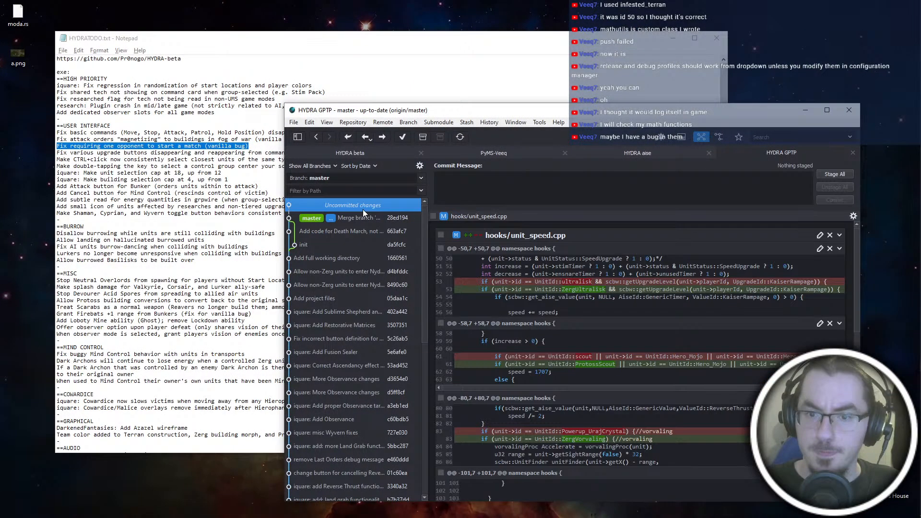
pyautogui.click(433, 217)
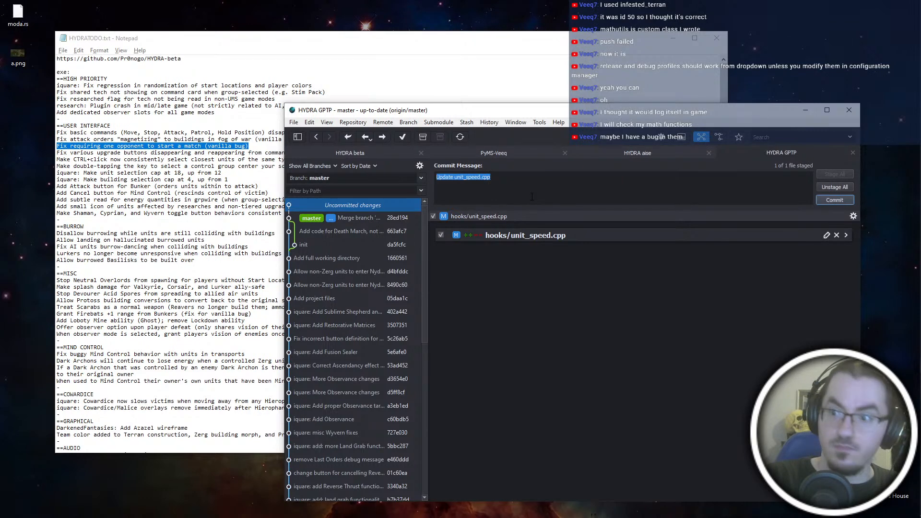
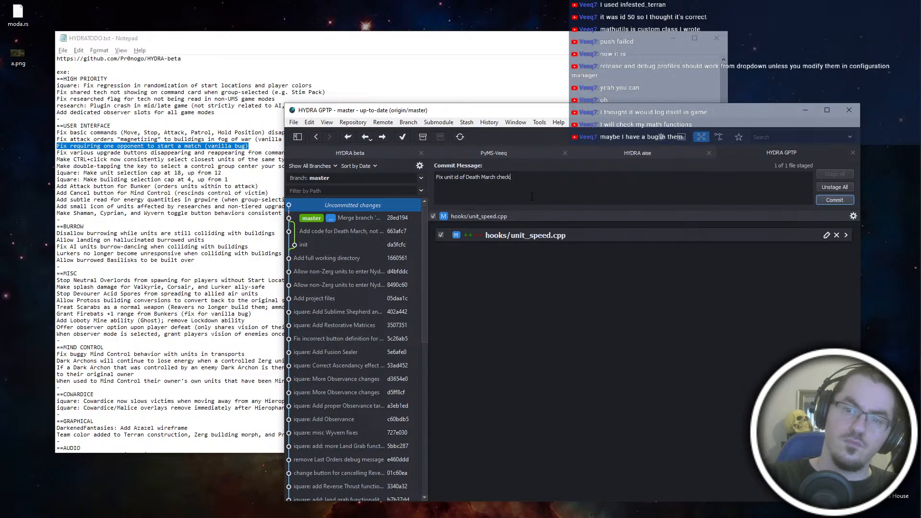
# - Commit the staged unit_speed.cpp changes as "Fix unit id of Death March check" and push master to origin
pyautogui.click(818, 200)
pyautogui.click(384, 138)
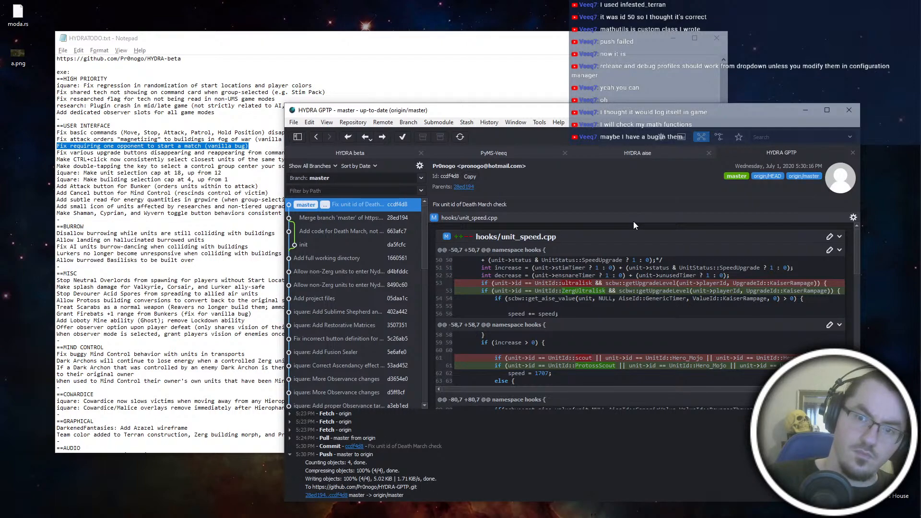
# - Switch to Visual Studio and review the speed modifier conditions and the infested terran logging in unit_speed.cpp
pyautogui.hotkey('alt', 'Tab')
pyautogui.click(441, 214)
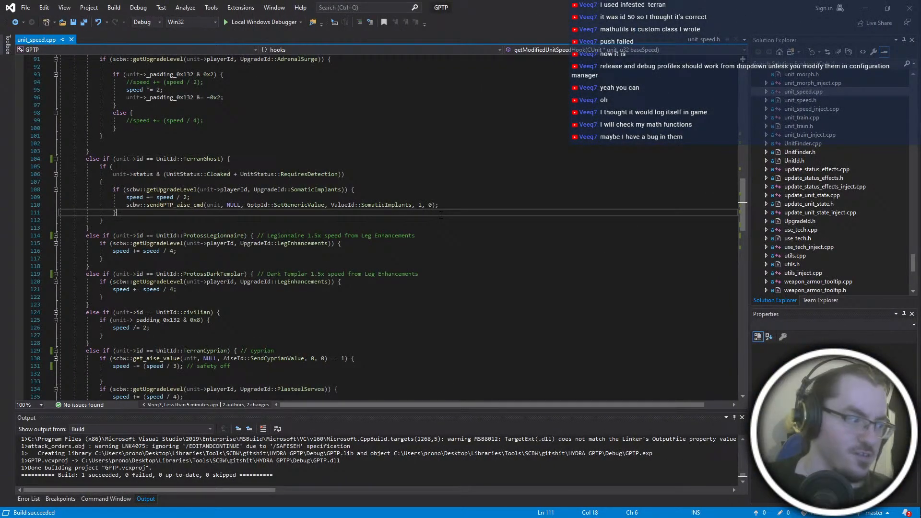
pyautogui.scroll(-12, 439, 223)
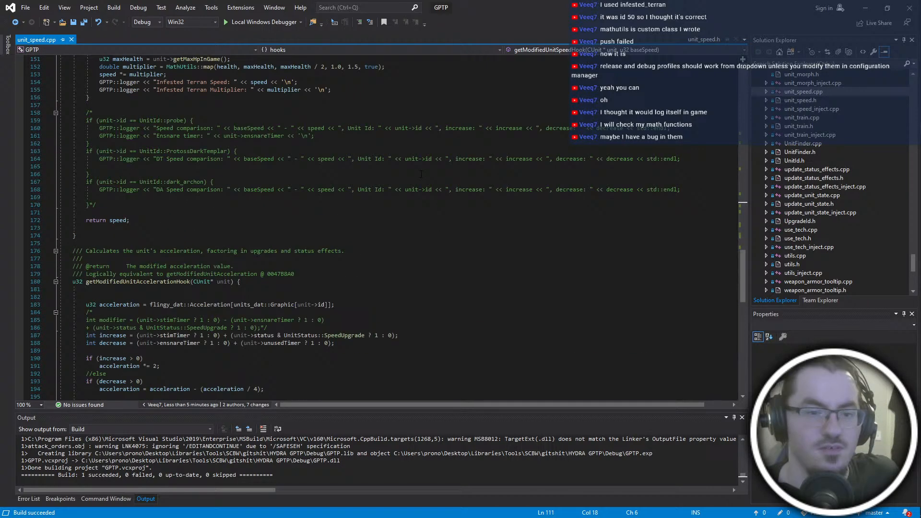
pyautogui.scroll(20, 420, 174)
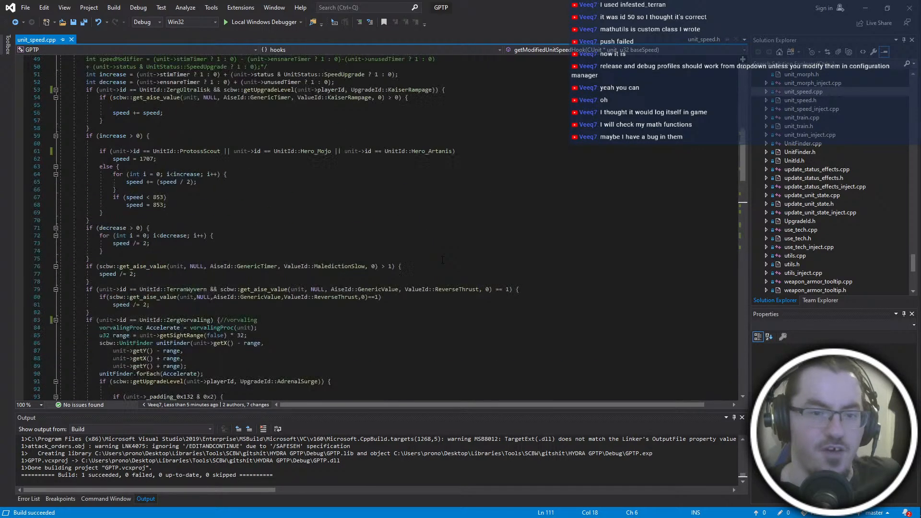
pyautogui.click(865, 8)
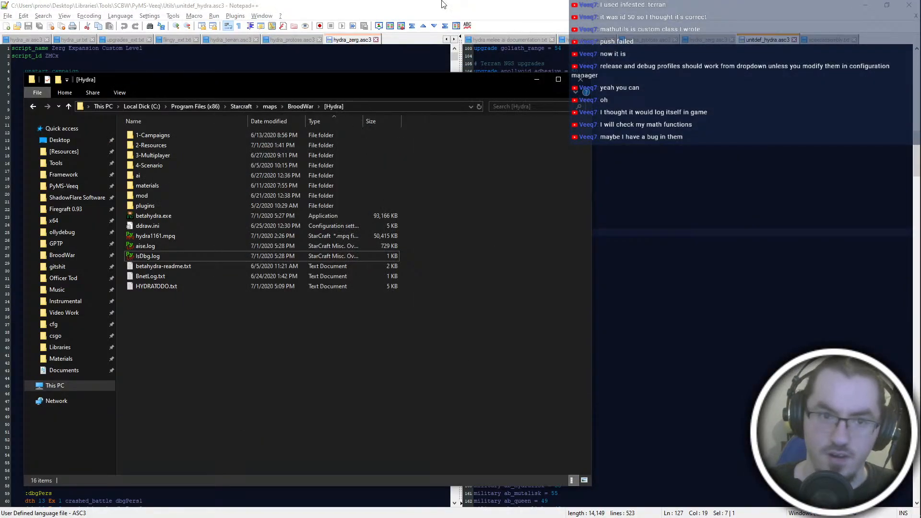
# - Switch to ScmDraft and survey the terrain of 3-p02.scx from the western jungle to the eastern lake area
pyautogui.press('super+Tab')
pyautogui.click(655, 266)
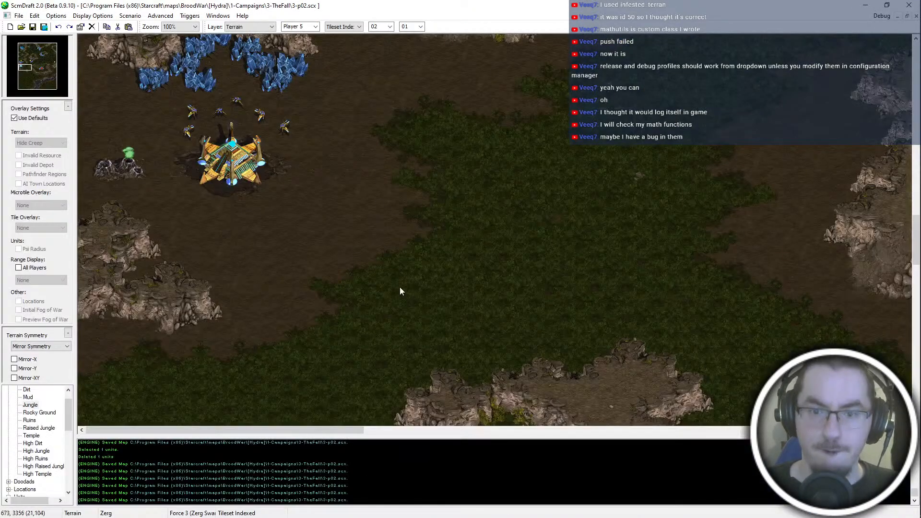
pyautogui.moveTo(398, 218); pyautogui.dragTo(211, 516, button='middle')
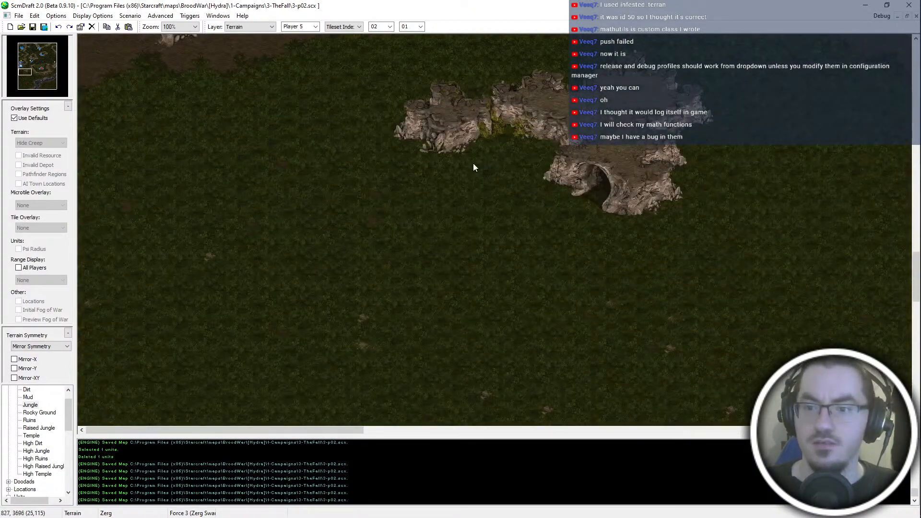
pyautogui.scroll(-1, 473, 163)
pyautogui.moveTo(473, 163); pyautogui.dragTo(352, 120, button='middle')
pyautogui.scroll(-1, 356, 162)
pyautogui.moveTo(355, 162); pyautogui.dragTo(324, 263, button='middle')
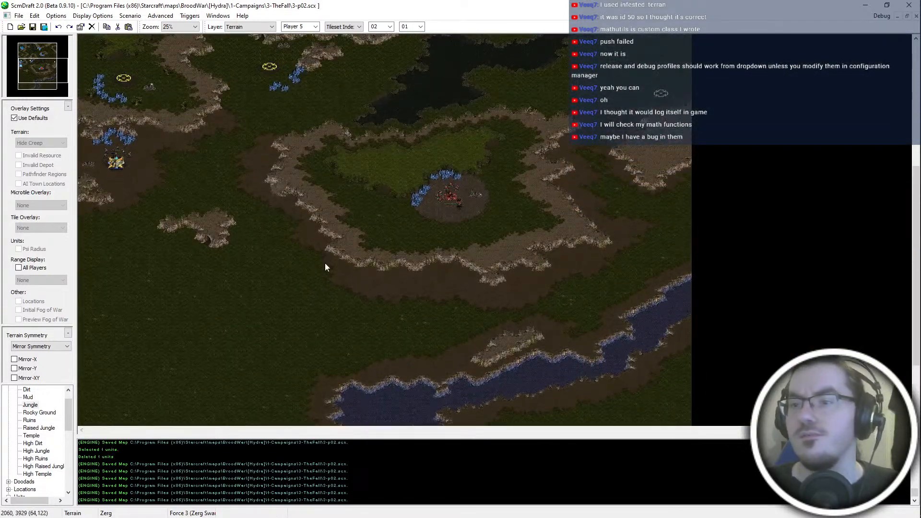
pyautogui.scroll(1, 484, 143)
pyautogui.moveTo(485, 144); pyautogui.dragTo(475, 375, button='middle')
pyautogui.moveTo(832, 55); pyautogui.dragTo(774, 80, button='middle')
pyautogui.scroll(1, 838, 190)
pyautogui.moveTo(753, 283); pyautogui.dragTo(762, 297, button='middle')
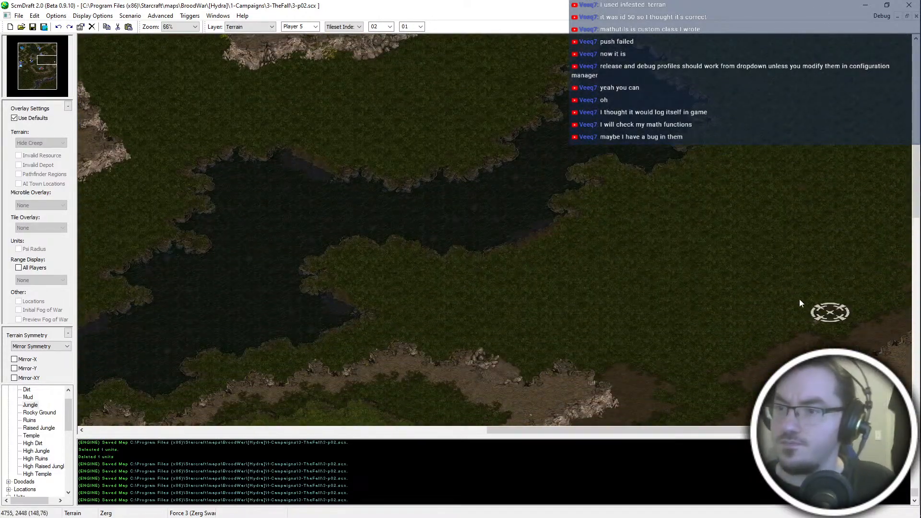
# - Move the Start Location near the eastern map edge northwest, into the open jungle southeast of the lake
pyautogui.press('u')
pyautogui.click(817, 320)
pyautogui.moveTo(818, 320); pyautogui.dragTo(817, 335, button='middle')
pyautogui.scroll(1, 808, 262)
pyautogui.moveTo(808, 263); pyautogui.dragTo(765, 206, button='middle')
pyautogui.hotkey('ctrl', 'x')
pyautogui.hotkey('ctrl', 'v')
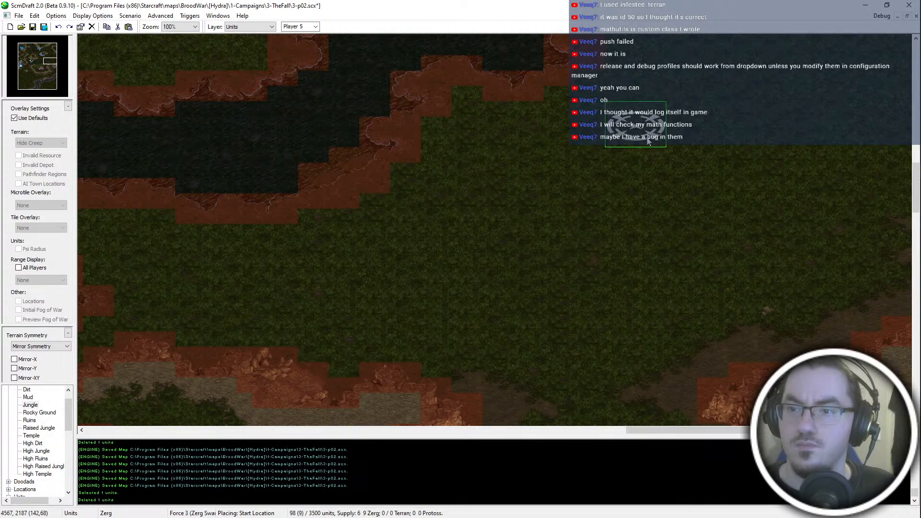
pyautogui.click(677, 186)
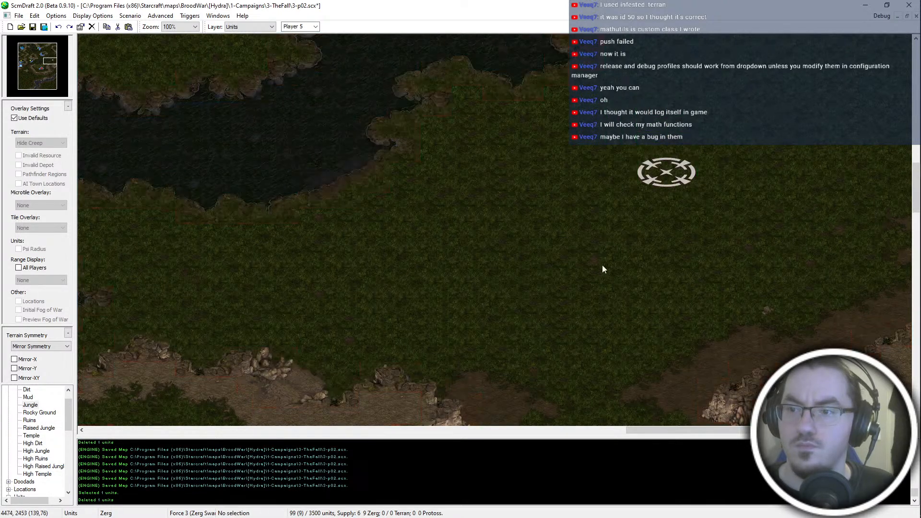
# - Return to the Terrain layer and set the brush to Isometrical mode with Raised Jungle
pyautogui.scroll(5, 603, 268)
pyautogui.press('t')
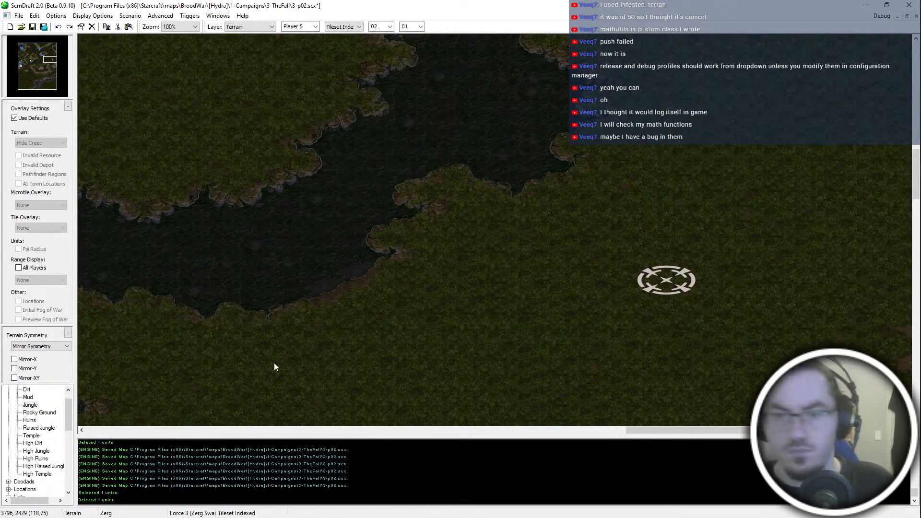
pyautogui.click(43, 466)
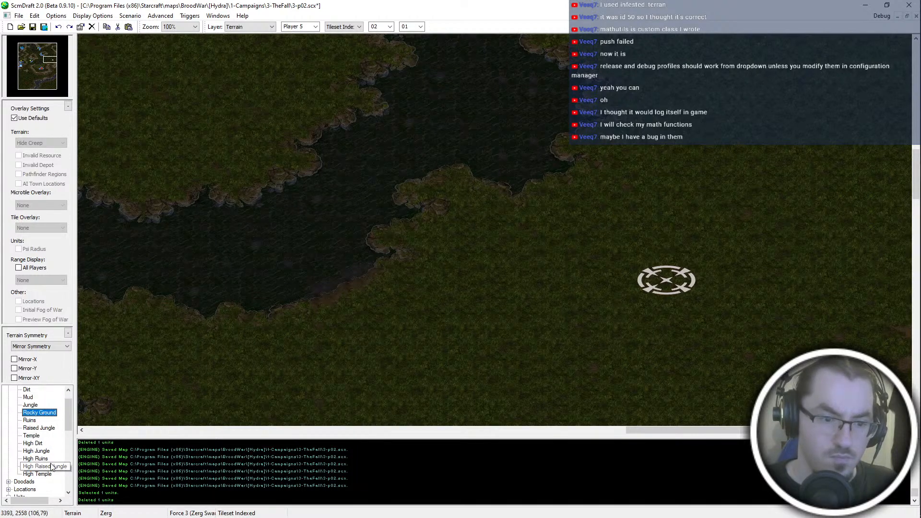
pyautogui.click(40, 428)
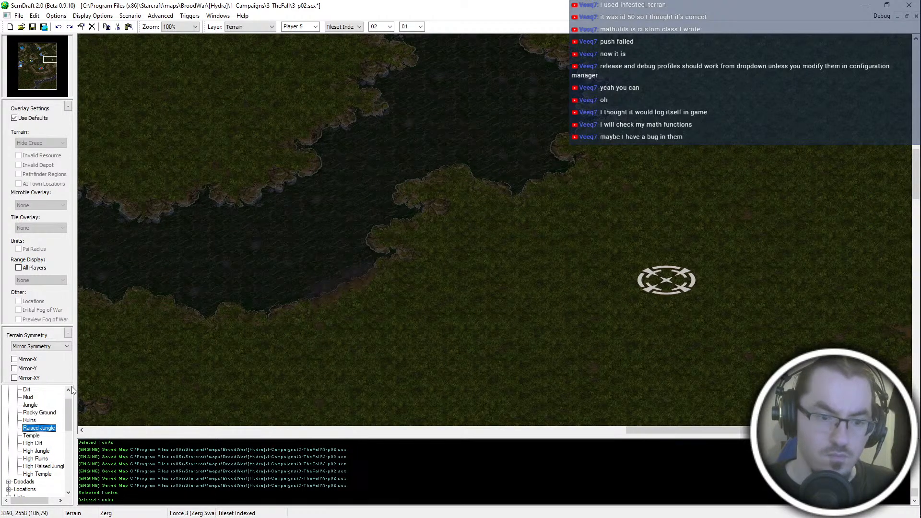
pyautogui.click(354, 29)
pyautogui.click(345, 35)
pyautogui.click(41, 427)
pyautogui.click(34, 444)
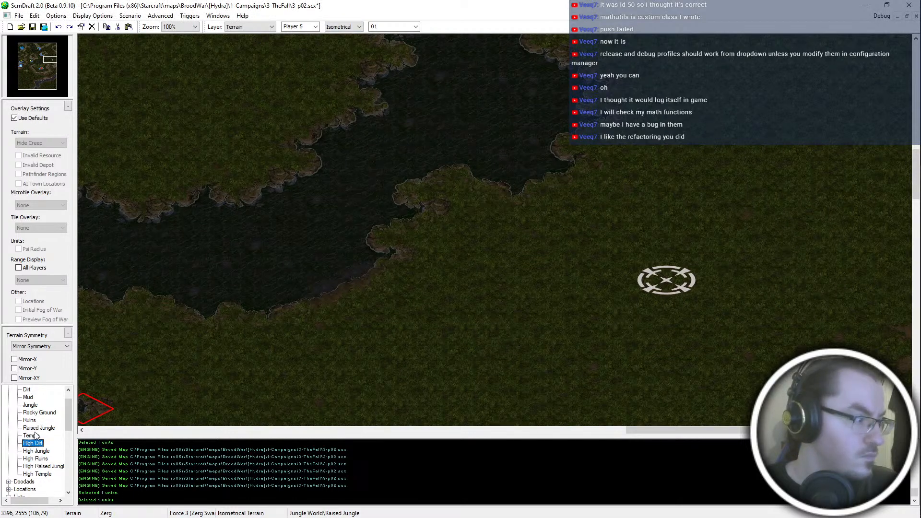
pyautogui.click(38, 428)
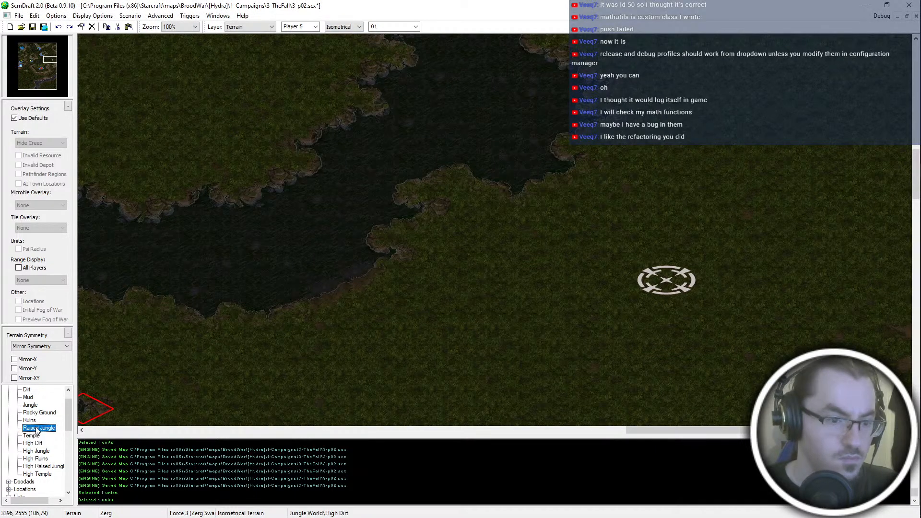
pyautogui.scroll(3, 623, 289)
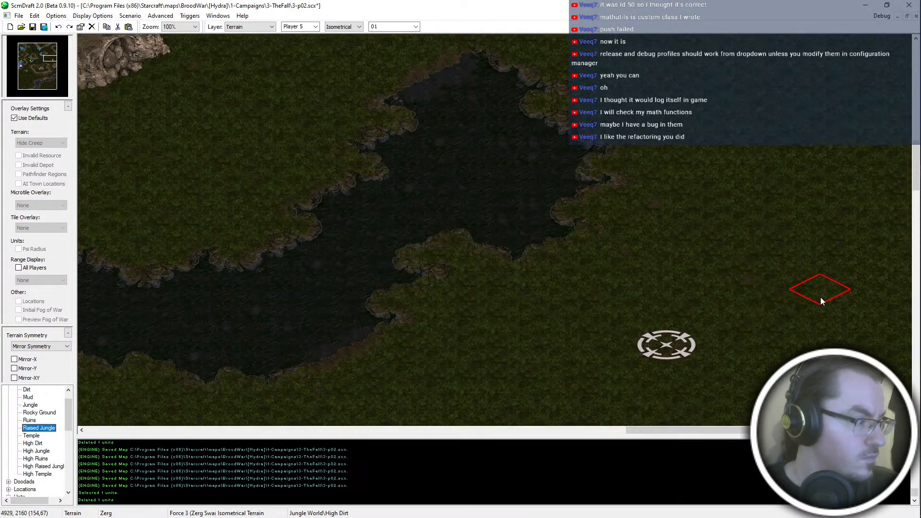
# - Paint a Raised Jungle plateau northeast and east of the Start Location, reaching the eastern map edge
pyautogui.click(749, 235)
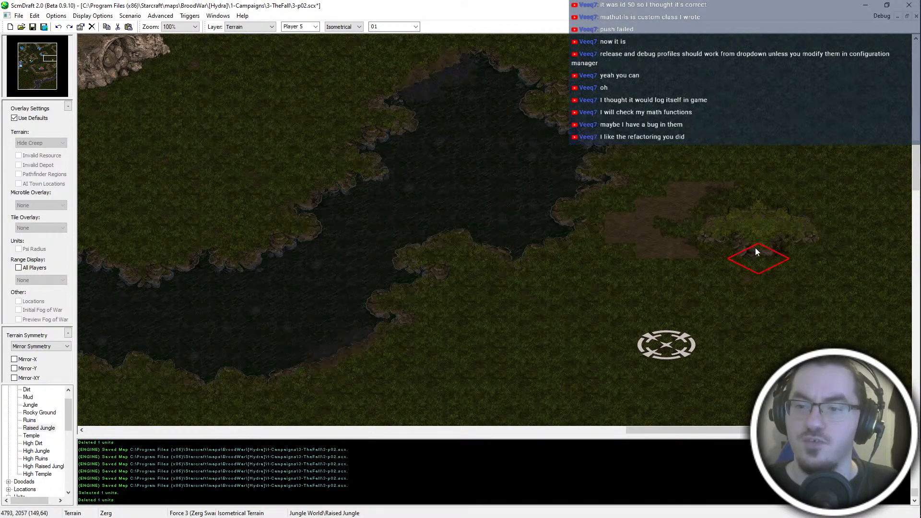
pyautogui.hotkey('ctrl', 'z')
pyautogui.click(755, 237)
pyautogui.click(729, 275)
pyautogui.moveTo(728, 275)
pyautogui.mouseDown()
pyautogui.moveTo(781, 276)
pyautogui.moveTo(876, 234)
pyautogui.moveTo(845, 321)
pyautogui.moveTo(876, 314)
pyautogui.mouseUp()
pyautogui.scroll(-6, 887, 328)
pyautogui.click(901, 287)
pyautogui.scroll(-2, 898, 326)
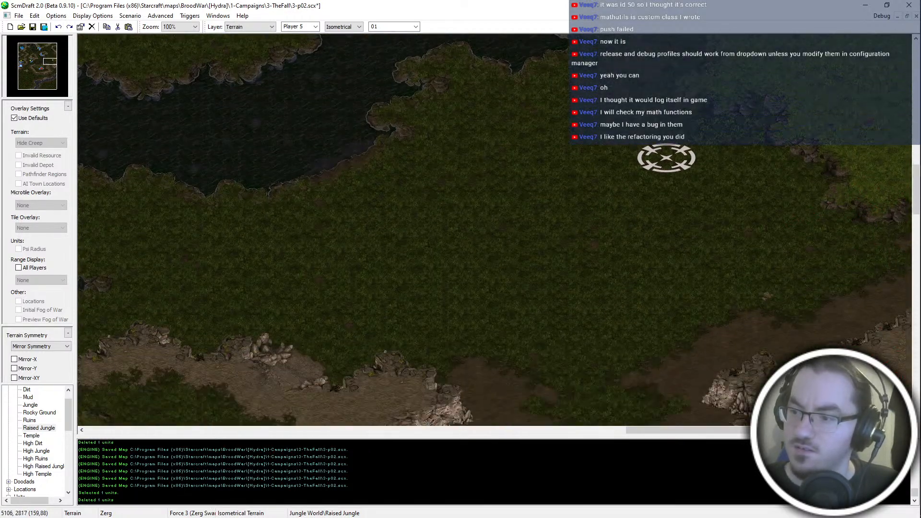
pyautogui.click(896, 223)
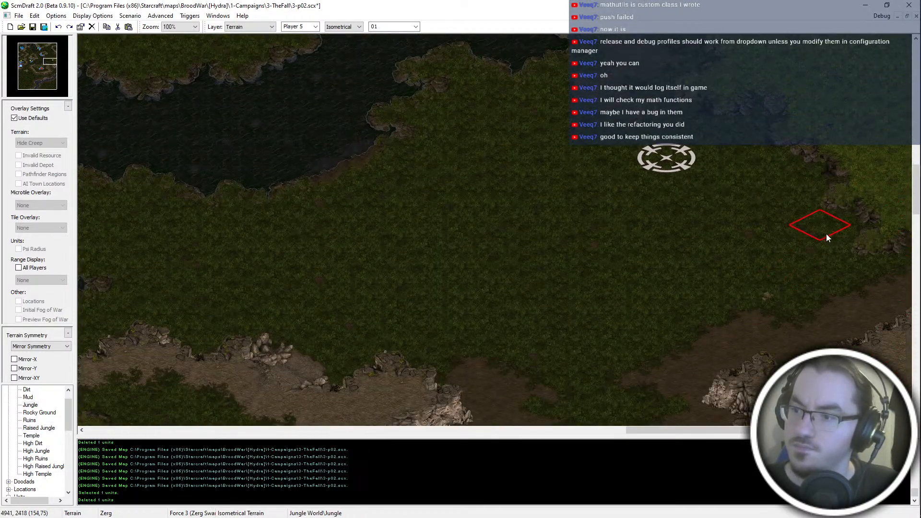
# - Extend the Raised Jungle plateau northward along the eastern map edge, east of the dirt patch
pyautogui.scroll(3, 839, 249)
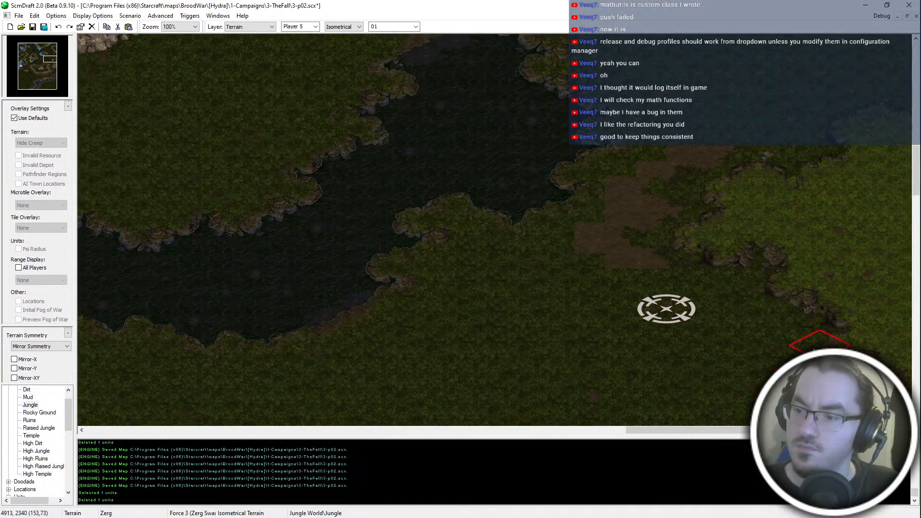
pyautogui.scroll(2, 815, 195)
pyautogui.click(814, 203)
pyautogui.click(768, 207)
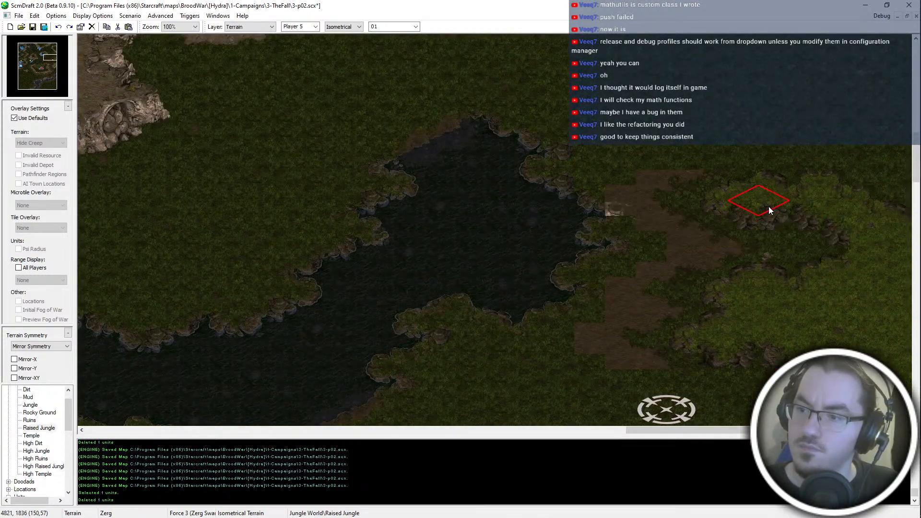
pyautogui.hotkey('ctrl', 'z')
pyautogui.click(816, 227)
pyautogui.click(802, 270)
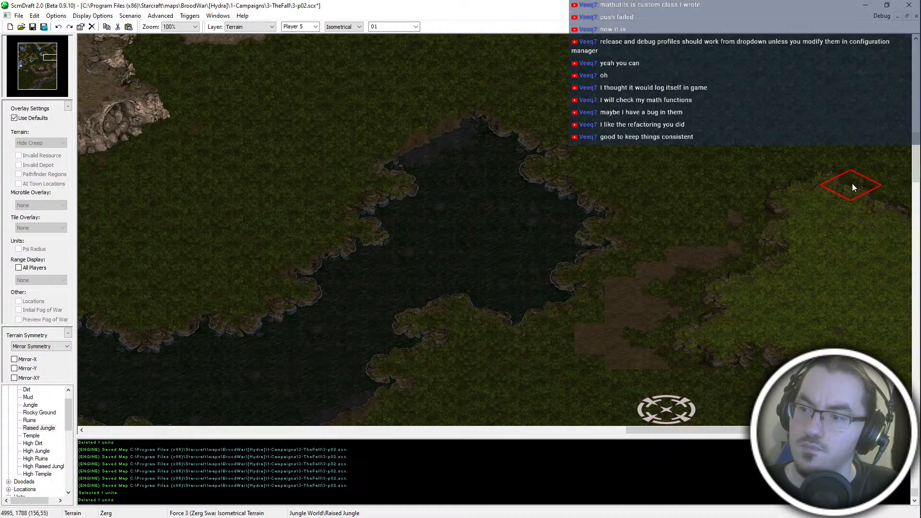
pyautogui.click(877, 187)
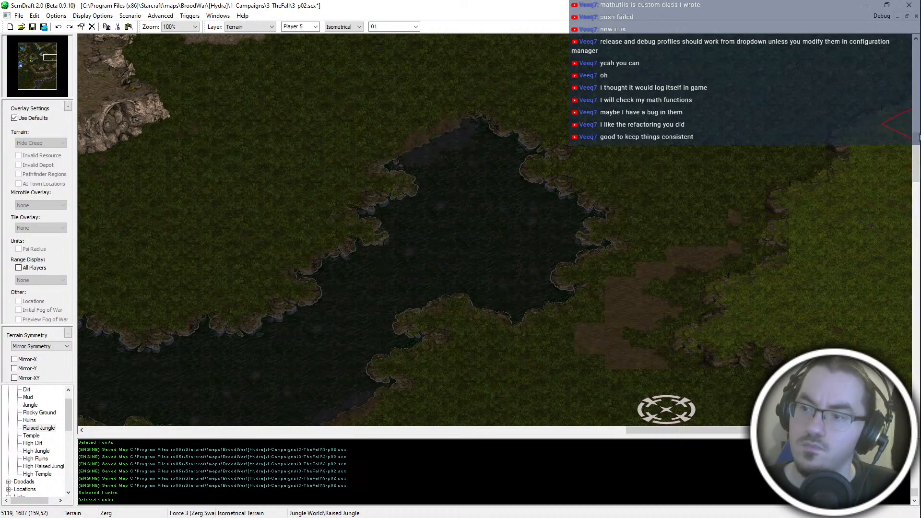
# - Extend the plateau's northern tip with Raised Jungle and trim its western edge back with Jungle terrain
pyautogui.scroll(4, 853, 143)
pyautogui.click(874, 290)
pyautogui.click(808, 296)
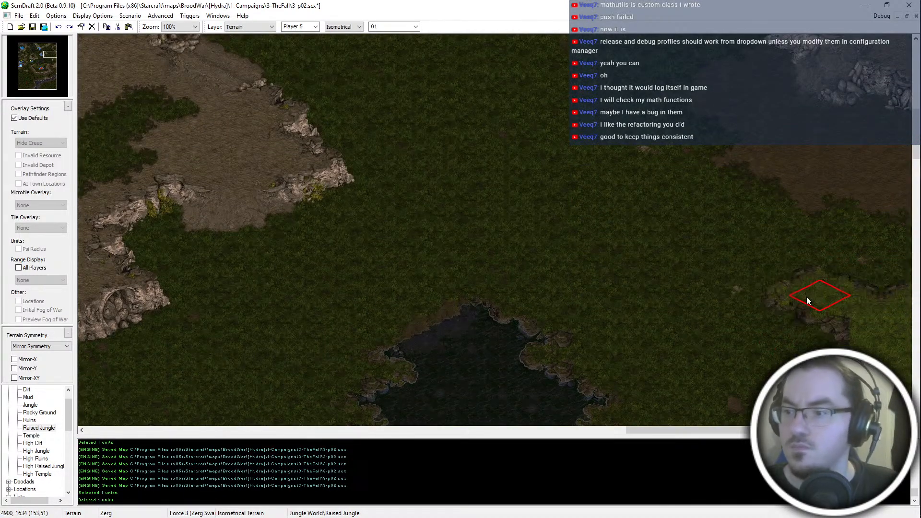
pyautogui.hotkey('ctrl', 'z')
pyautogui.click(845, 283)
pyautogui.middleClick(763, 304)
pyautogui.click(790, 285)
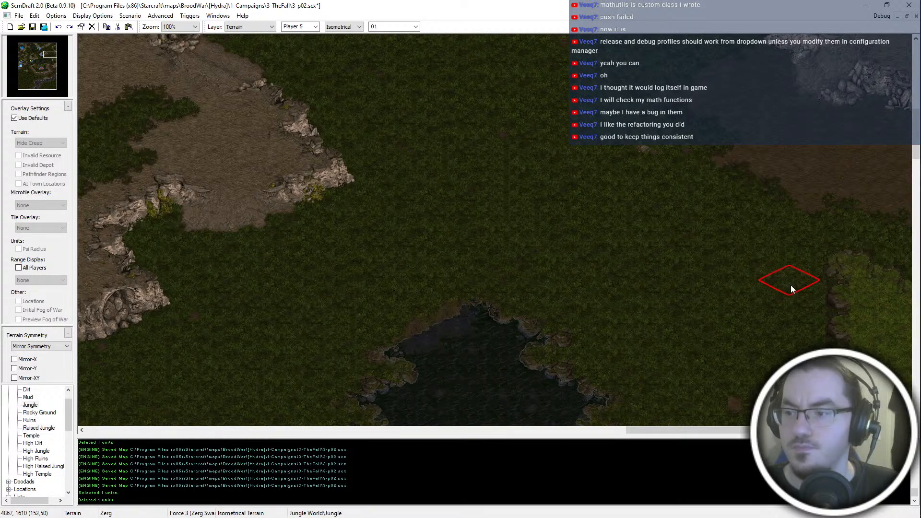
pyautogui.click(801, 295)
pyautogui.scroll(-3, 811, 287)
pyautogui.click(823, 160)
pyautogui.middleClick(842, 260)
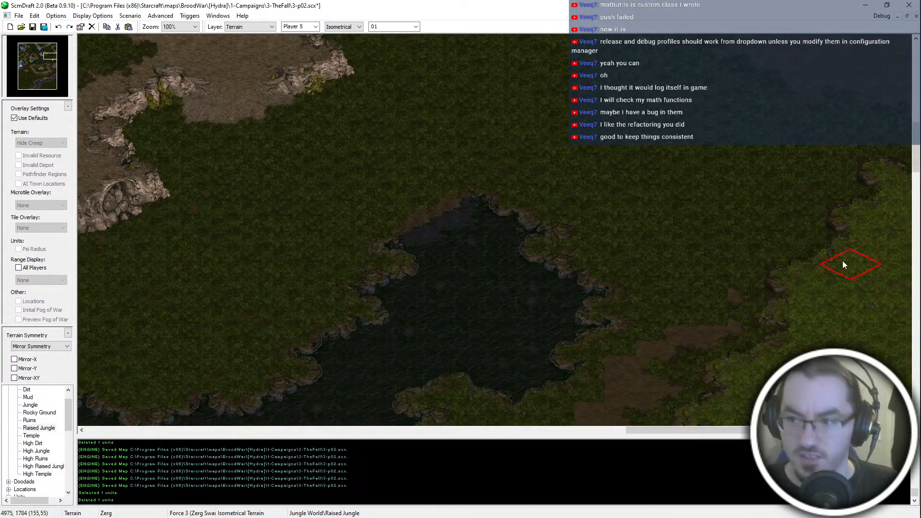
pyautogui.scroll(-3, 836, 260)
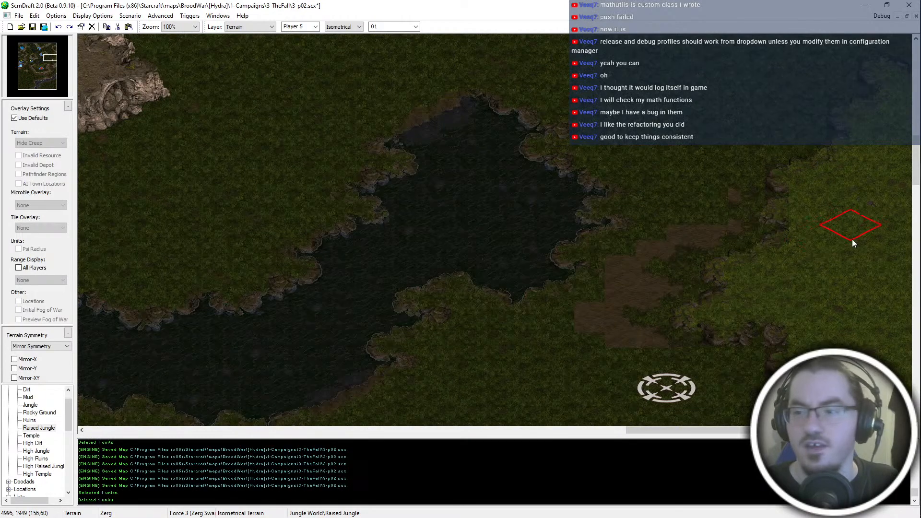
pyautogui.scroll(5, 767, 158)
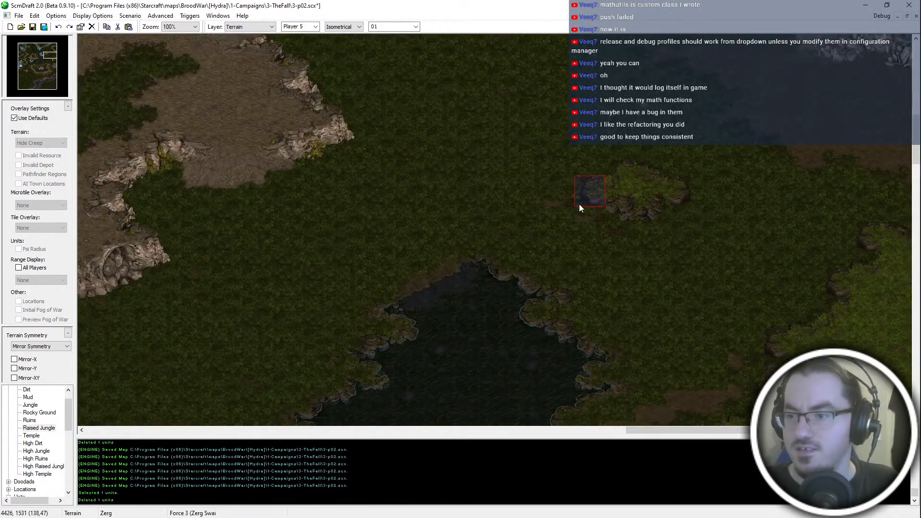
pyautogui.hotkey('ctrl', 'z')
pyautogui.click(648, 205)
pyautogui.hotkey('ctrl', 'z')
pyautogui.click(628, 205)
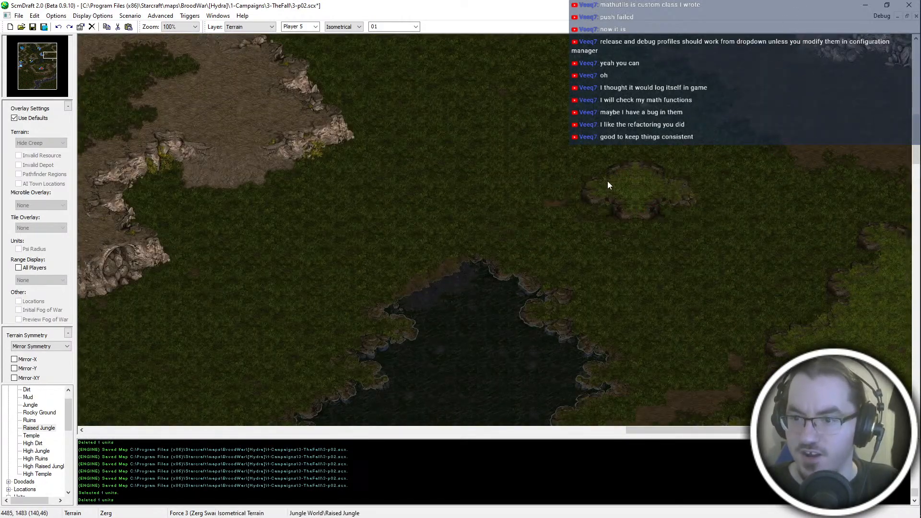
pyautogui.hotkey('ctrl', 'z')
pyautogui.click(658, 188)
pyautogui.hotkey('ctrl', 'z')
pyautogui.moveTo(575, 132); pyautogui.dragTo(668, 187)
pyautogui.hotkey('ctrl', 'z')
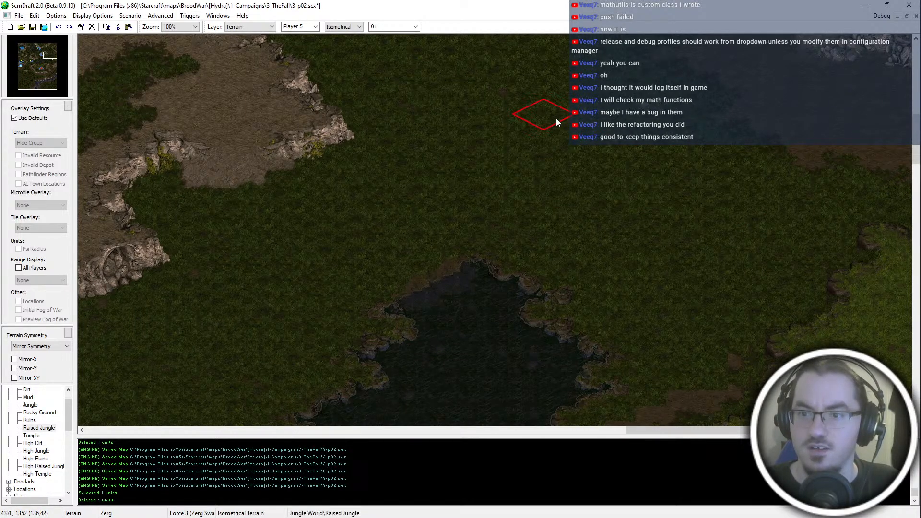
pyautogui.click(555, 118)
pyautogui.click(587, 161)
pyautogui.hotkey('ctrl', 'z')
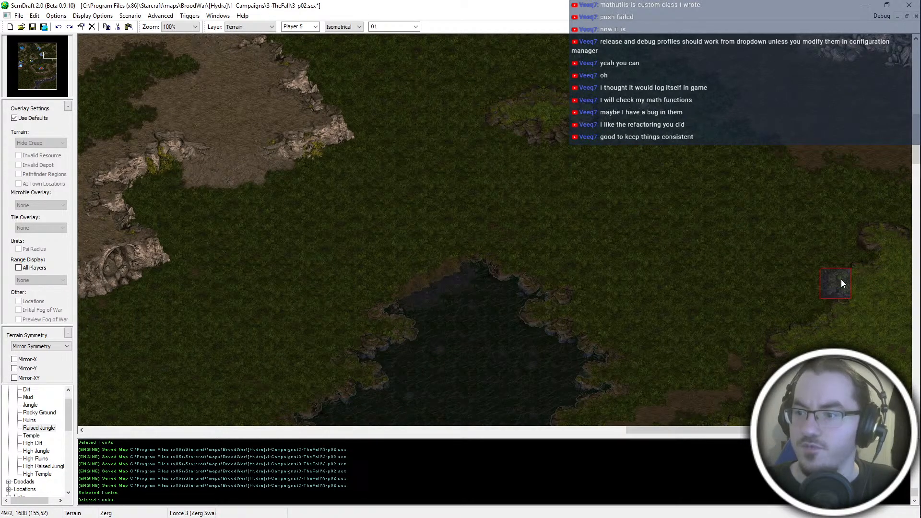
pyautogui.hotkey('ctrl', 'z')
pyautogui.scroll(-1, 661, 158)
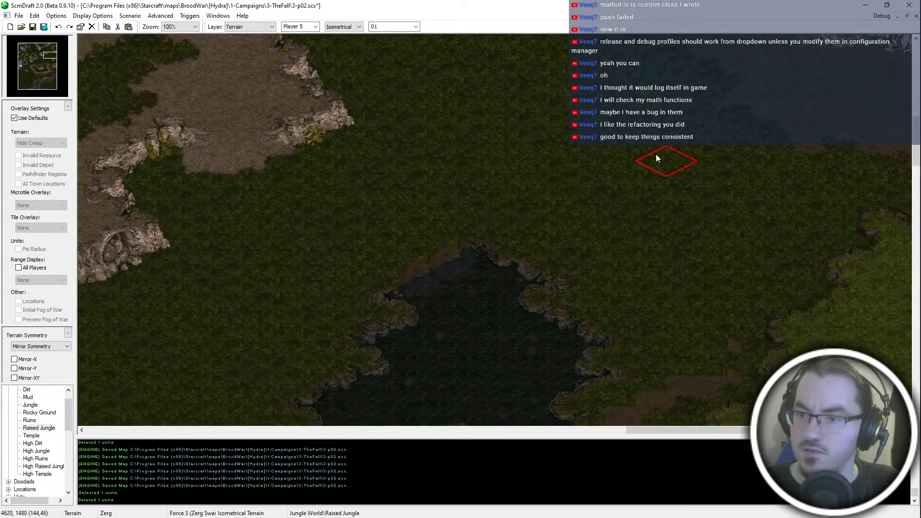
pyautogui.click(579, 147)
pyautogui.hotkey('ctrl', 'z')
# - Paint a detached Raised Jungle patch north of the lake and widen it toward the east and north
pyautogui.click(556, 135)
pyautogui.click(609, 129)
pyautogui.scroll(2, 705, 126)
pyautogui.press('Up')
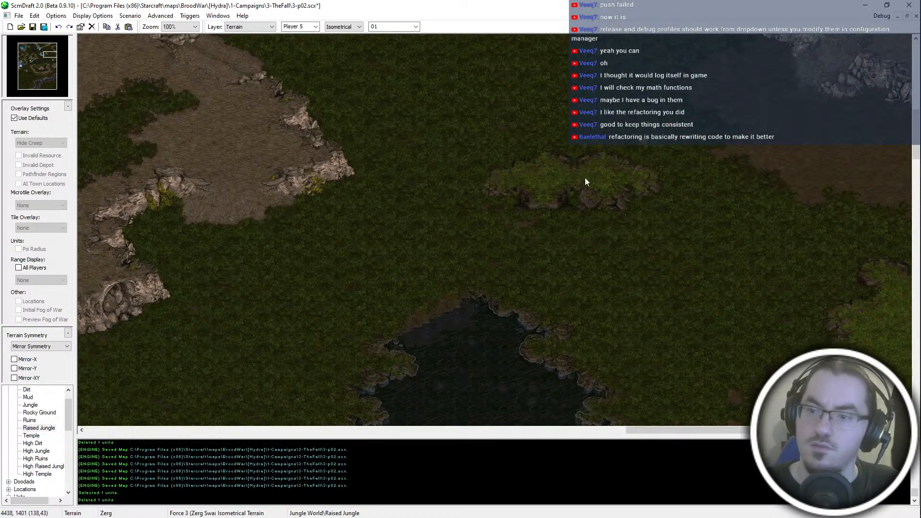
pyautogui.press('Up')
pyautogui.press('Left')
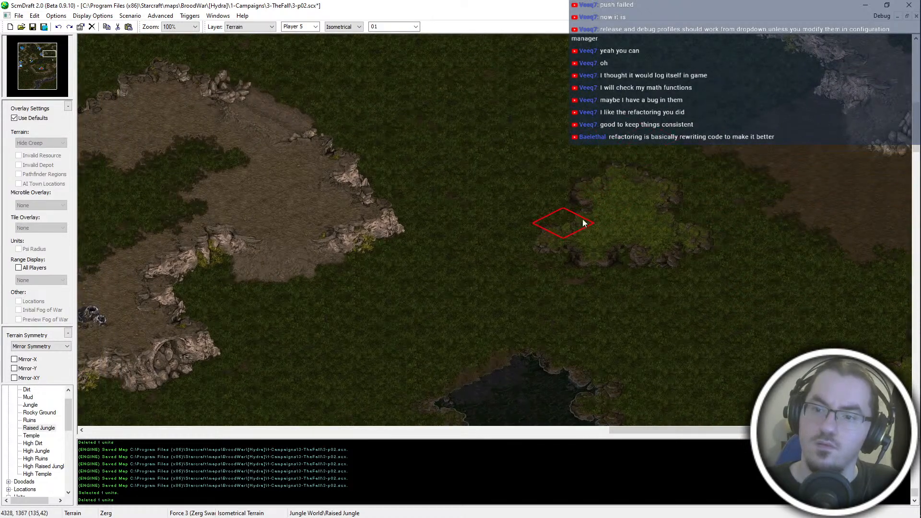
# - Extend the detached Raised Jungle patch north of the lake toward the northwest and east
pyautogui.click(611, 165)
pyautogui.click(593, 179)
pyautogui.click(569, 202)
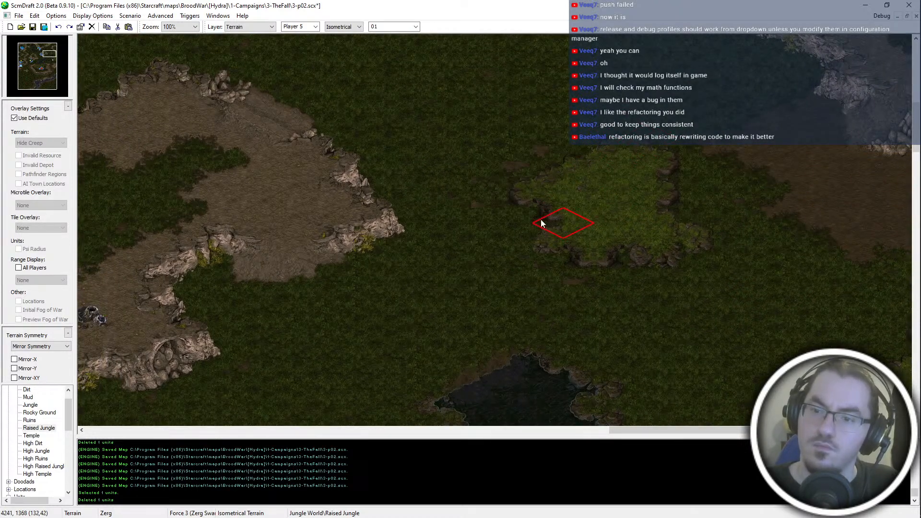
pyautogui.click(688, 217)
# - Cover the dirt patch between the lake and the eastern plateau with Jungle terrain, using a 2 by 1 rectangular brush
pyautogui.press('Up')
pyautogui.press('Right')
pyautogui.press('Up')
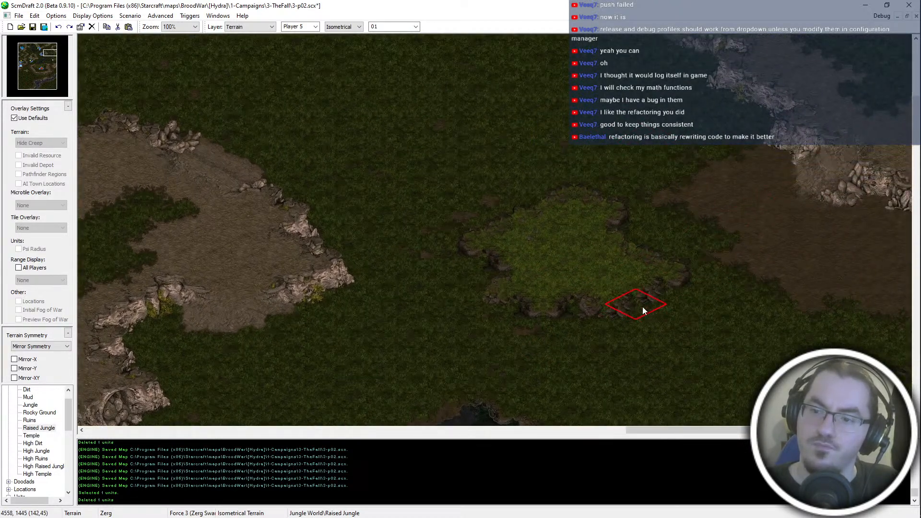
pyautogui.press('Up')
pyautogui.press('Up')
pyautogui.press('Up')
pyautogui.scroll(-1, 349, 30)
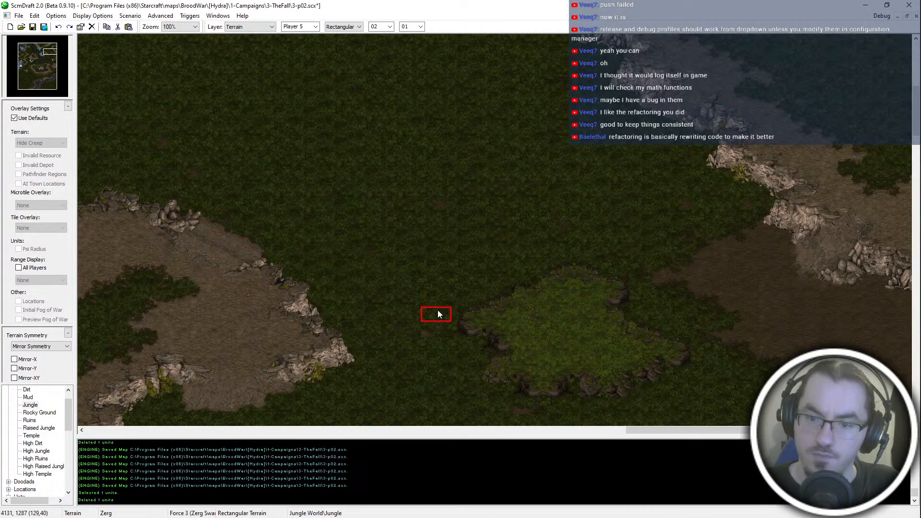
pyautogui.press('Down')
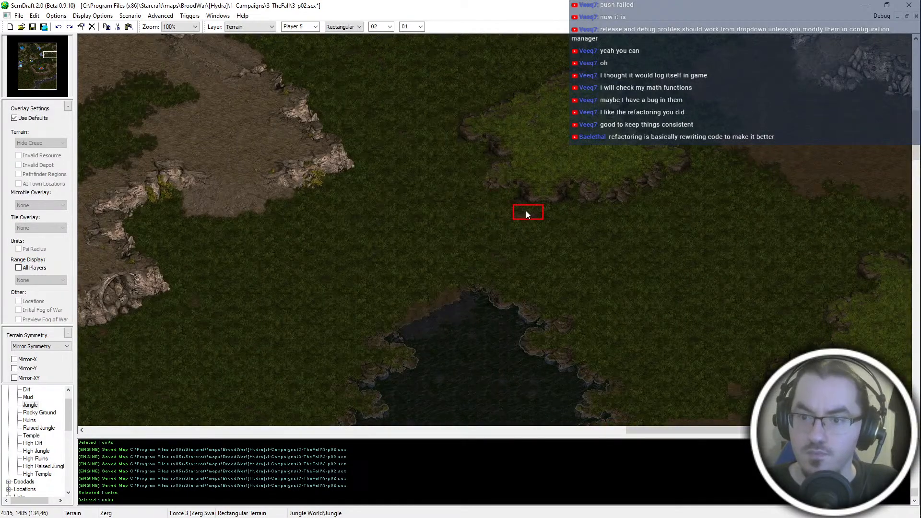
pyautogui.moveTo(526, 211); pyautogui.dragTo(640, 359, button='middle')
pyautogui.moveTo(592, 158); pyautogui.dragTo(597, 309, button='middle')
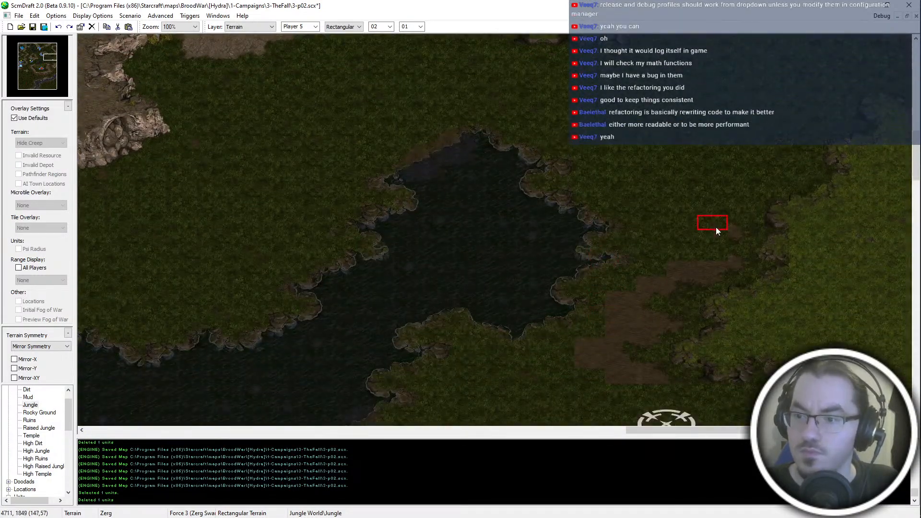
pyautogui.moveTo(740, 260)
pyautogui.mouseDown()
pyautogui.moveTo(697, 281)
pyautogui.moveTo(636, 380)
pyautogui.mouseUp()
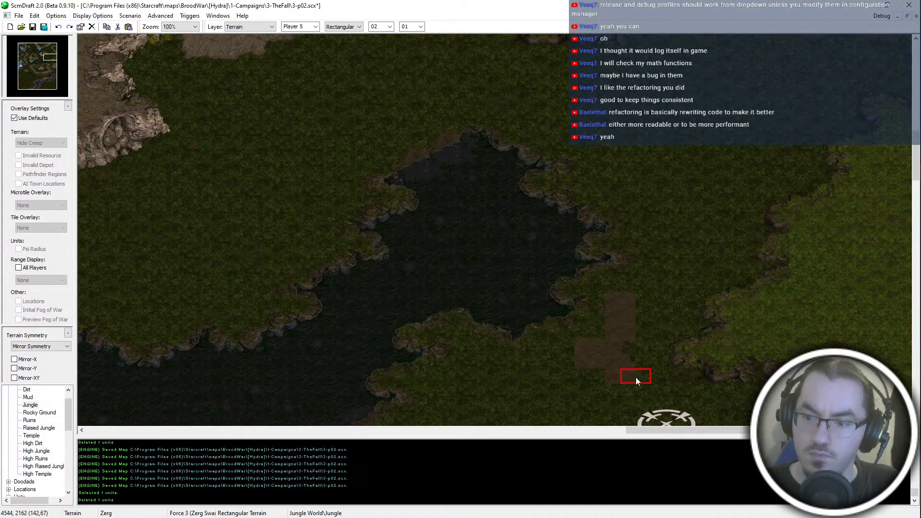
pyautogui.moveTo(596, 353); pyautogui.dragTo(585, 359)
pyautogui.moveTo(593, 228)
pyautogui.mouseDown(button='middle')
pyautogui.moveTo(620, 278)
pyautogui.moveTo(603, 224)
pyautogui.mouseUp(button='middle')
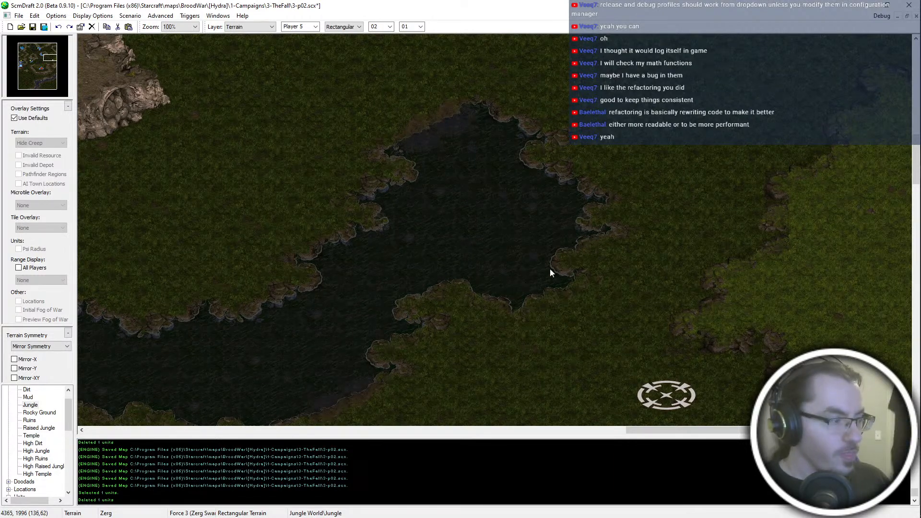
# - Patch the cliff tiles along the plateau's western edge, east of the lake and northeast of the Start Location
pyautogui.moveTo(549, 269); pyautogui.dragTo(580, 234, button='middle')
pyautogui.scroll(2, 603, 184)
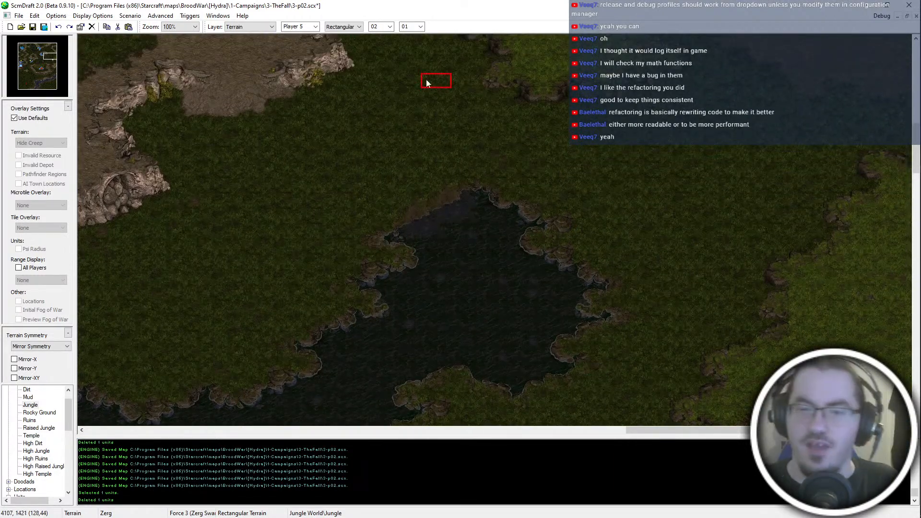
pyautogui.scroll(1, 756, 94)
pyautogui.scroll(4, 619, 209)
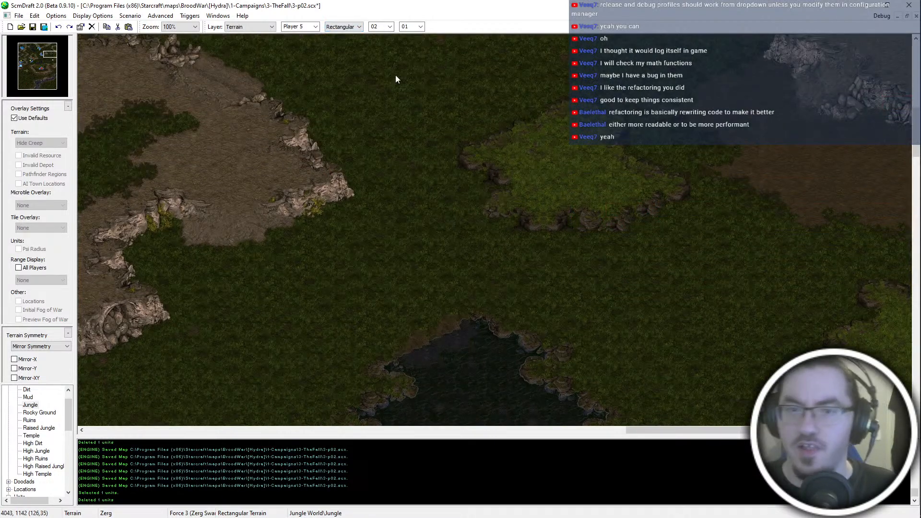
pyautogui.scroll(-4, 540, 331)
pyautogui.scroll(-1, 738, 392)
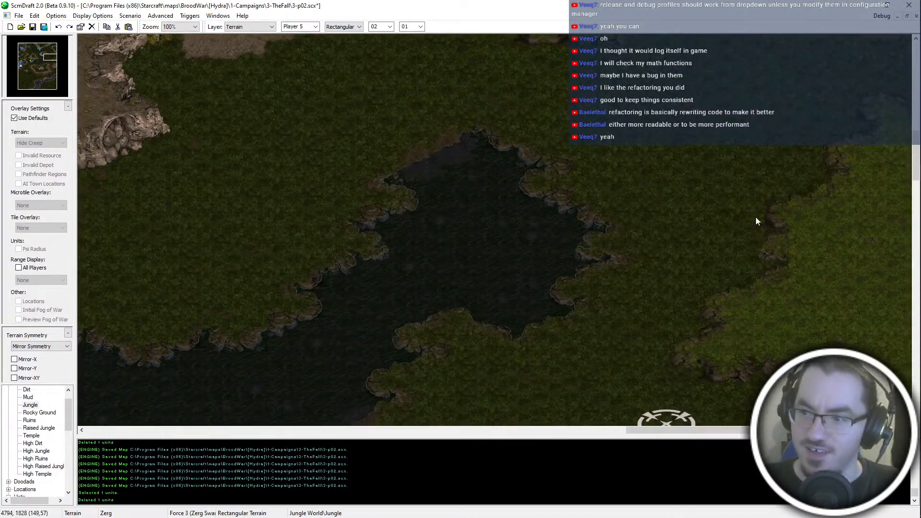
pyautogui.scroll(-2, 755, 217)
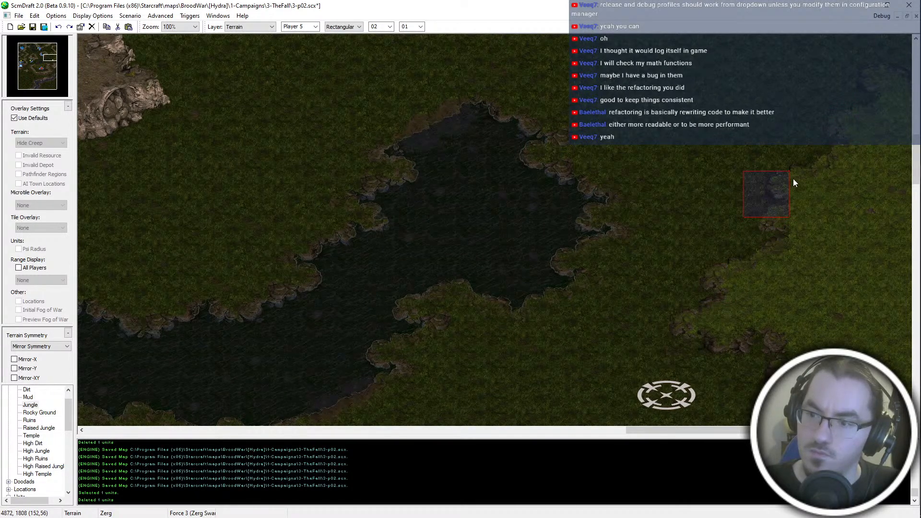
pyautogui.click(763, 203)
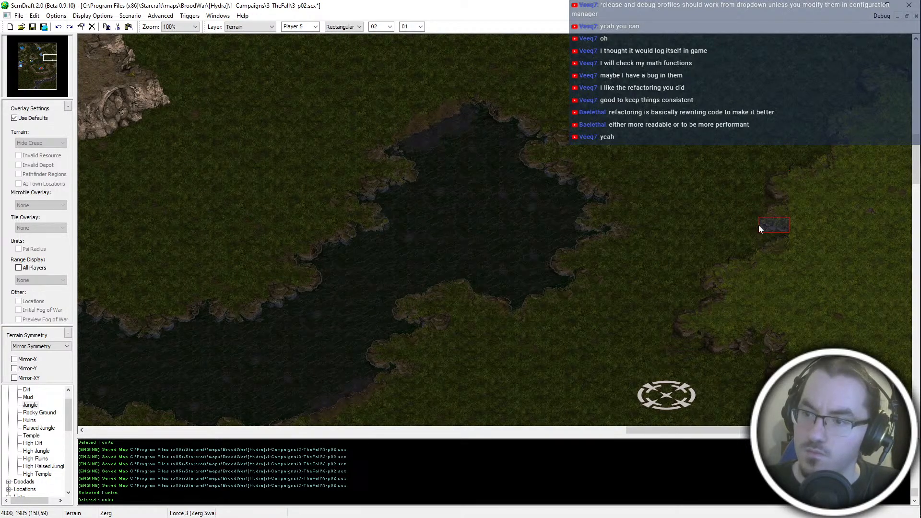
pyautogui.scroll(-3, 840, 382)
pyautogui.scroll(-1, 775, 91)
pyautogui.hotkey('ctrl', 's')
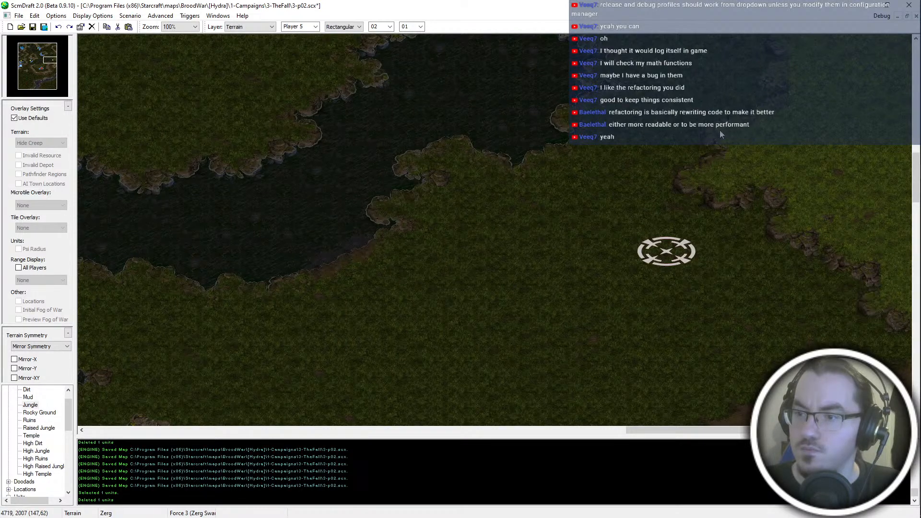
# - Reshape the plateau's southwestern edge near the Start Location with isometric Raised Jungle and Jungle terrain, and save the map
pyautogui.scroll(2, 846, 217)
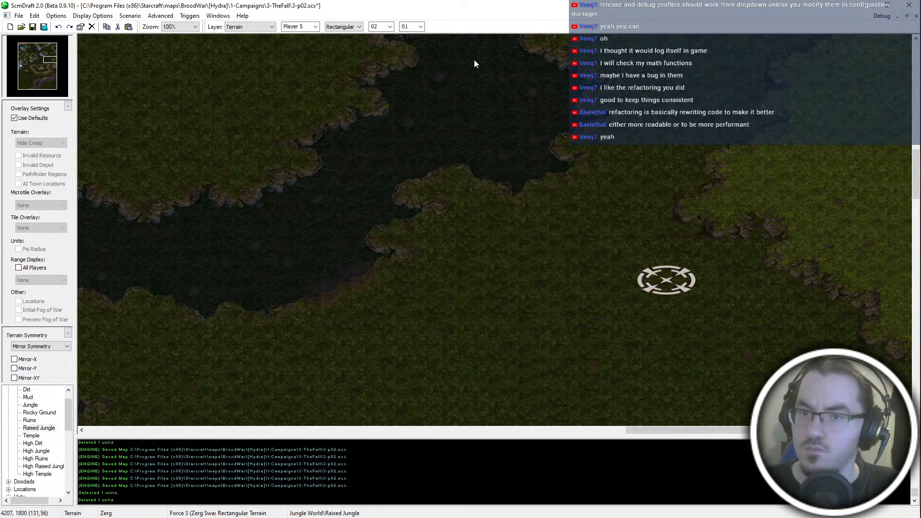
pyautogui.scroll(1, 350, 27)
pyautogui.click(780, 249)
pyautogui.rightClick(792, 335)
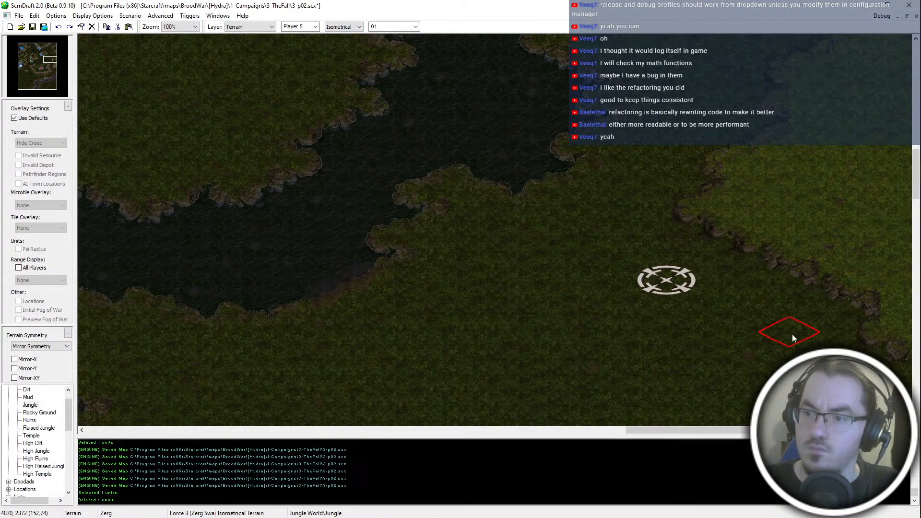
pyautogui.click(789, 278)
pyautogui.rightClick(834, 195)
pyautogui.click(822, 266)
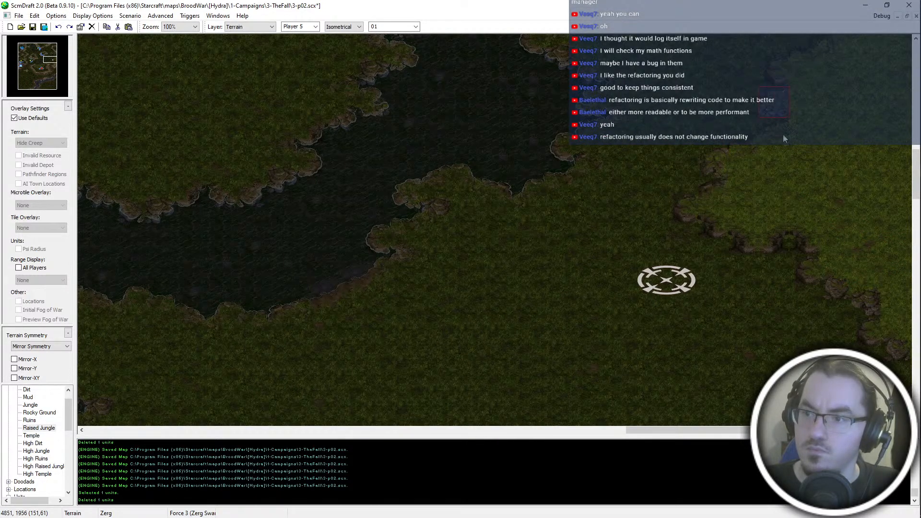
pyautogui.scroll(1, 813, 249)
pyautogui.hotkey('ctrl', 's')
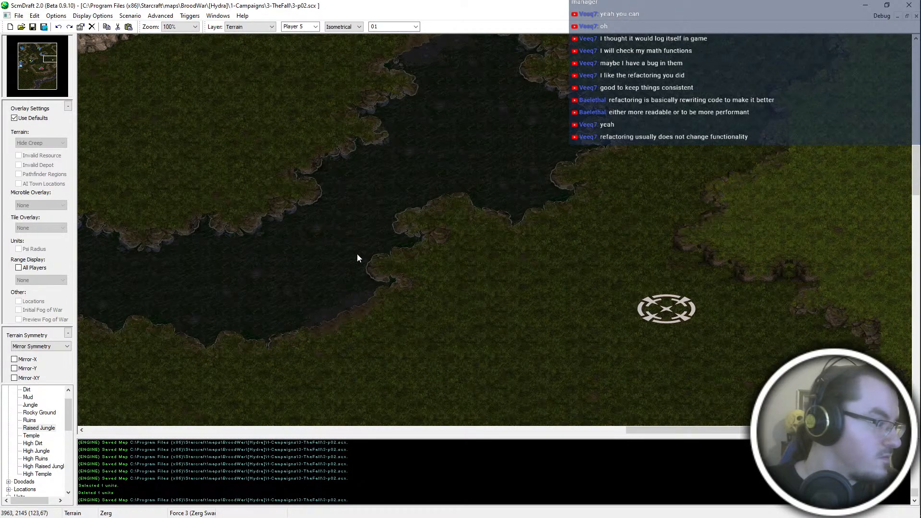
# - Switch terrain placement to Tileset Indexed and place dirt ramp pieces into the plateau's cliff edge north and east of the Start Location
pyautogui.scroll(1, 357, 253)
pyautogui.click(345, 27)
pyautogui.click(342, 47)
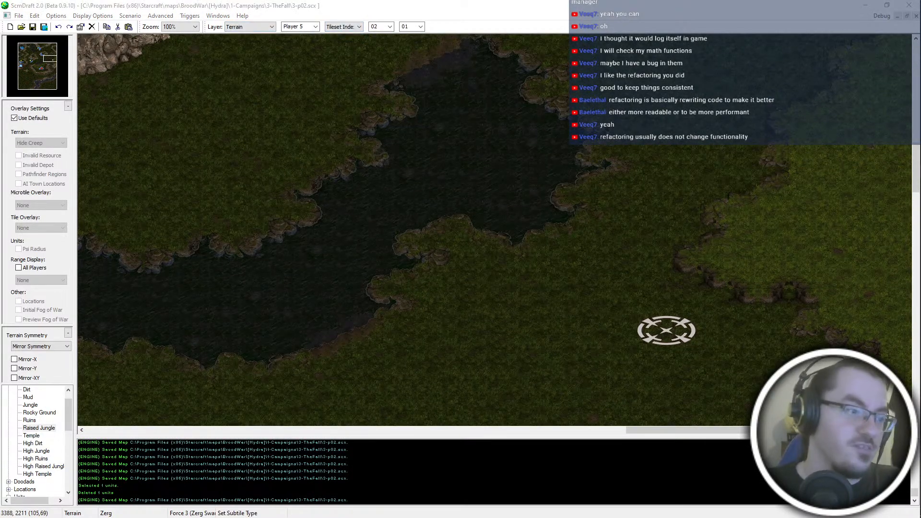
pyautogui.moveTo(216, 294); pyautogui.dragTo(556, 408, button='middle')
pyautogui.moveTo(240, 240); pyautogui.dragTo(671, 268, button='middle')
pyautogui.moveTo(274, 276); pyautogui.dragTo(695, 269, button='middle')
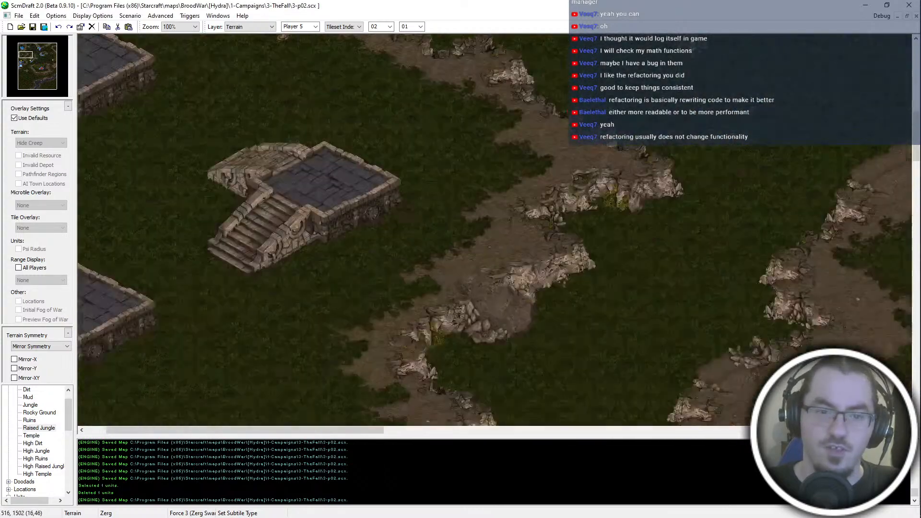
pyautogui.moveTo(374, 178); pyautogui.dragTo(442, 174, button='middle')
pyautogui.moveTo(442, 365); pyautogui.dragTo(439, 80, button='middle')
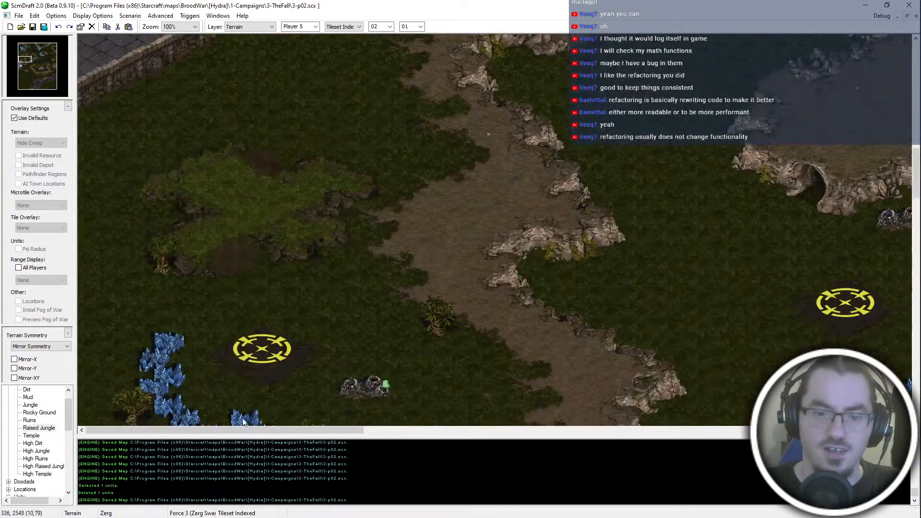
pyautogui.click(52, 61)
pyautogui.moveTo(734, 70); pyautogui.dragTo(732, 193, button='middle')
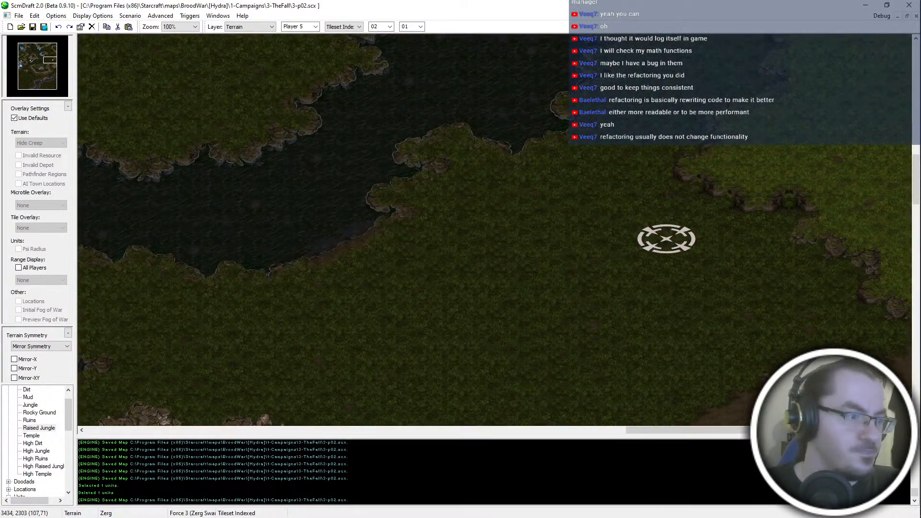
pyautogui.click(723, 193)
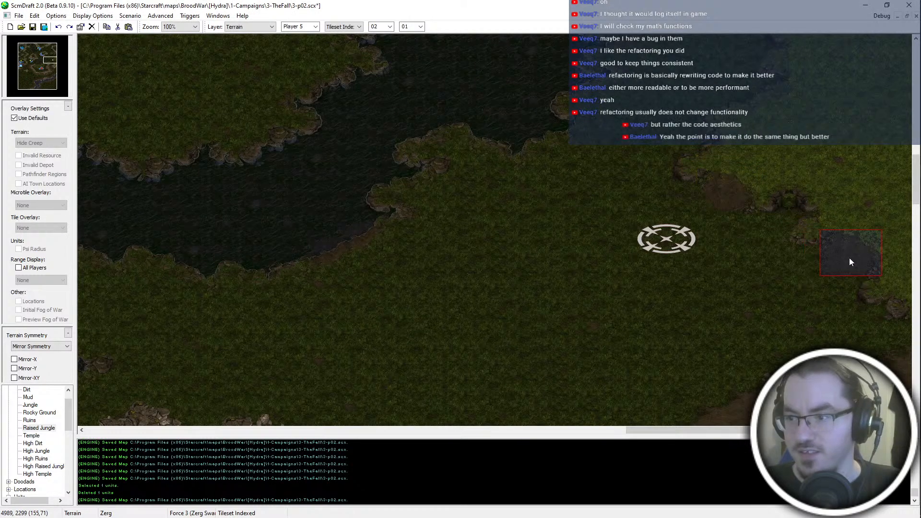
pyautogui.click(851, 250)
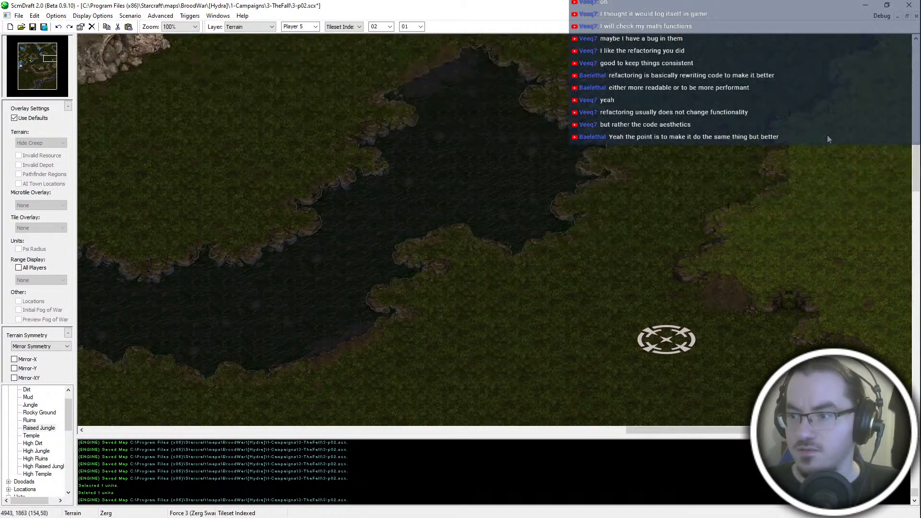